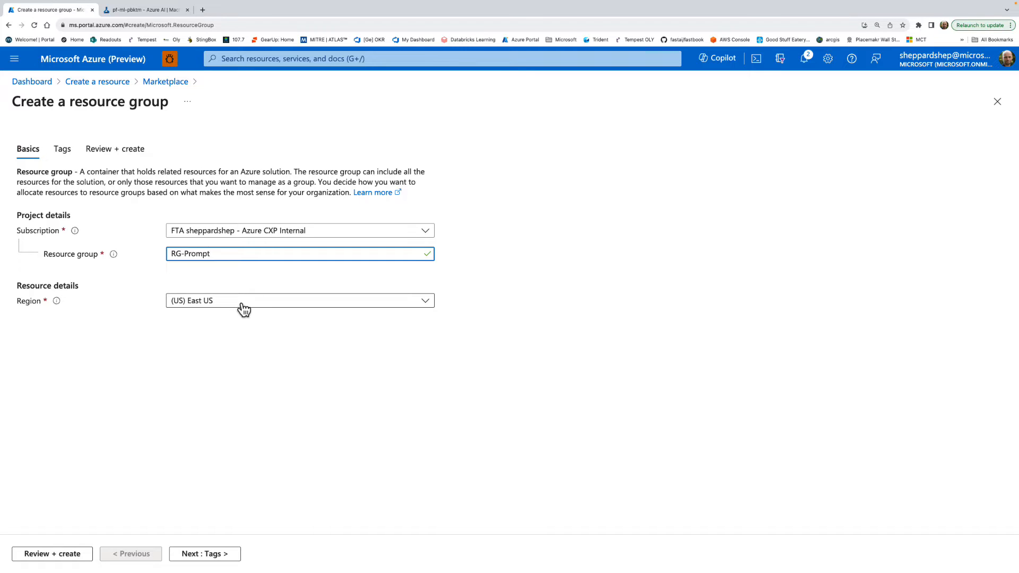
Step: Create the RG-Prompt resource group in East US without tags and open it
click(208, 557)
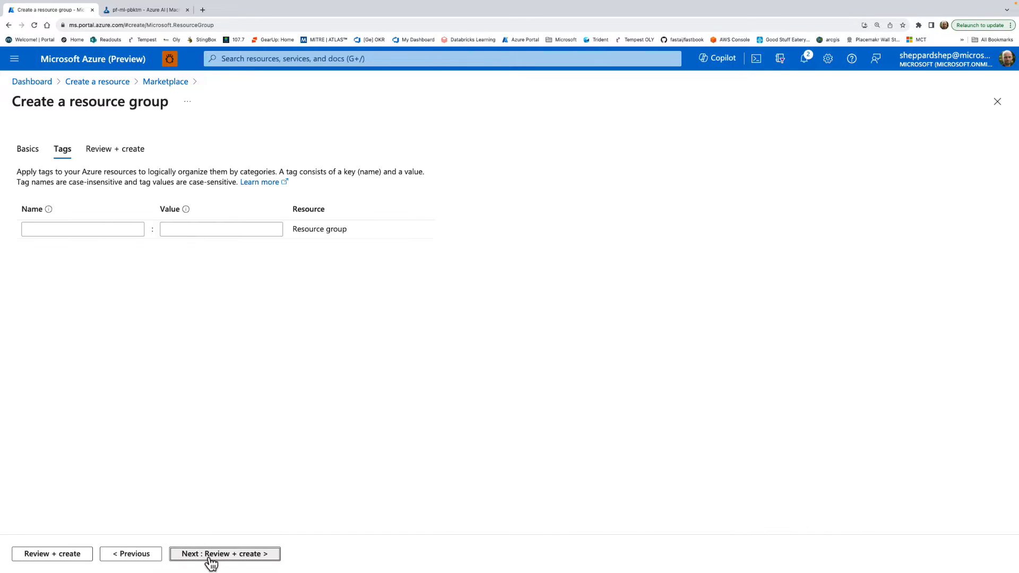
click(228, 558)
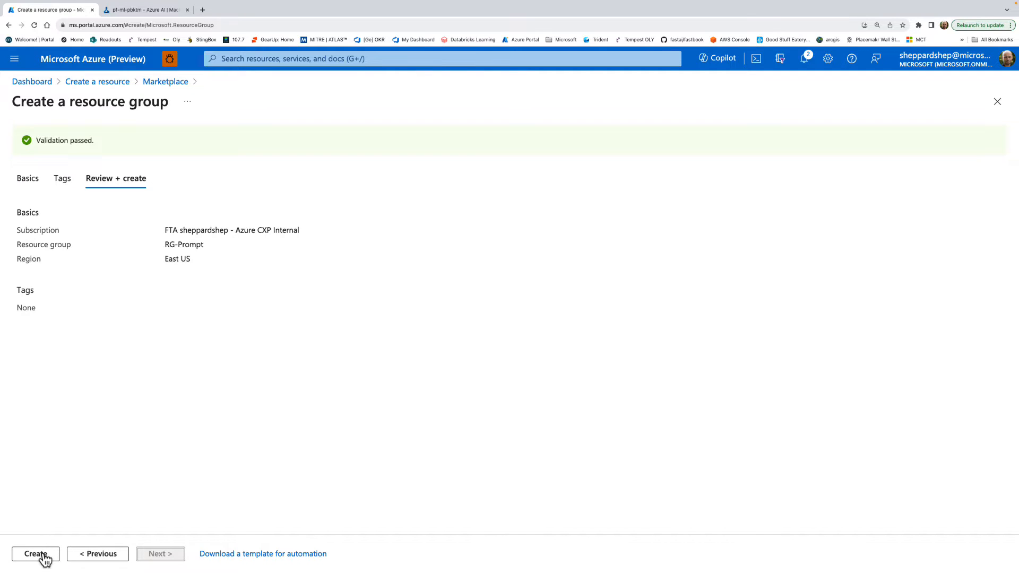
click(36, 554)
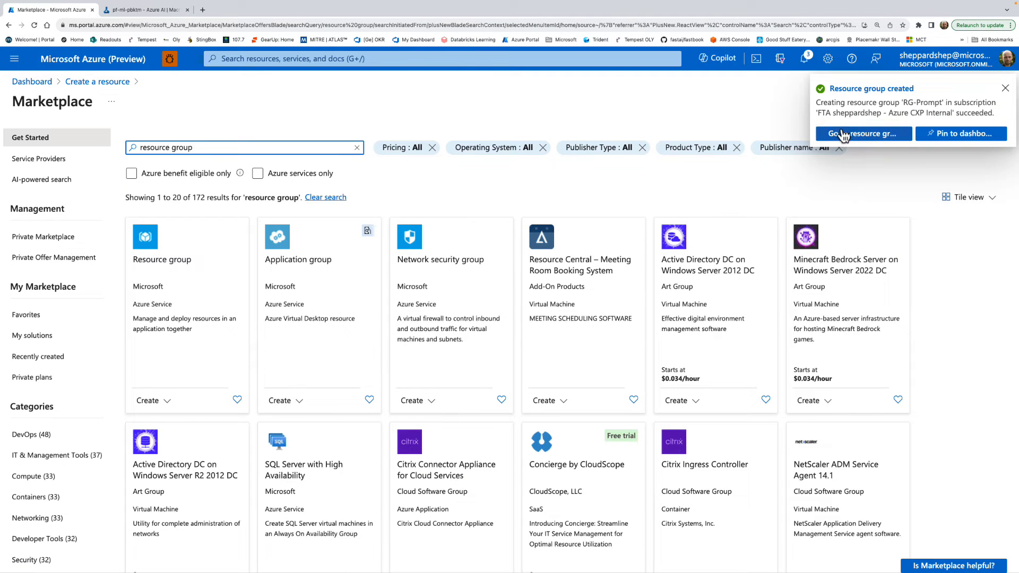
click(844, 135)
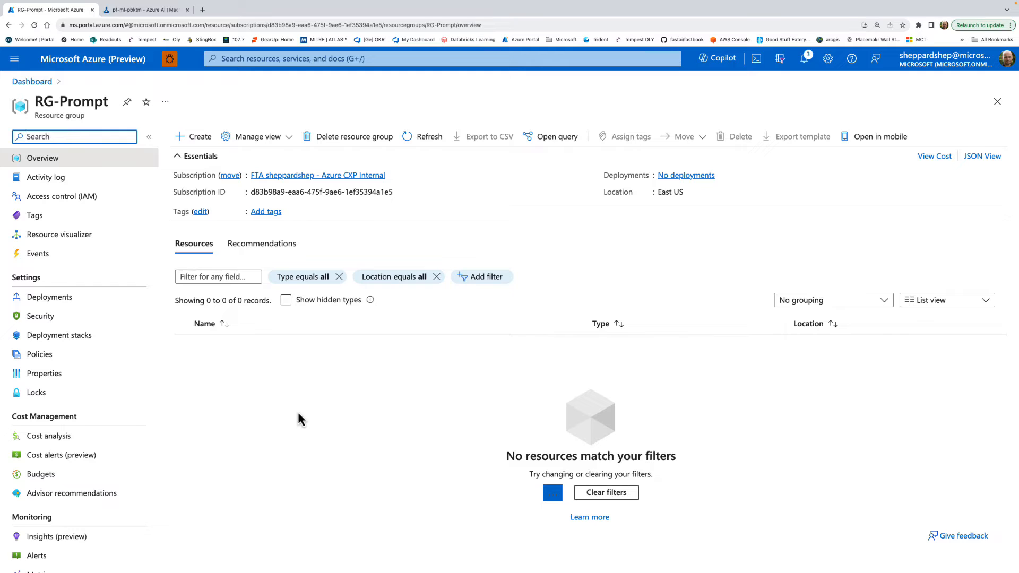
Step: Search the Marketplace for "cognitive search" from RG-Prompt and start creating an Azure AI Search service
click(194, 140)
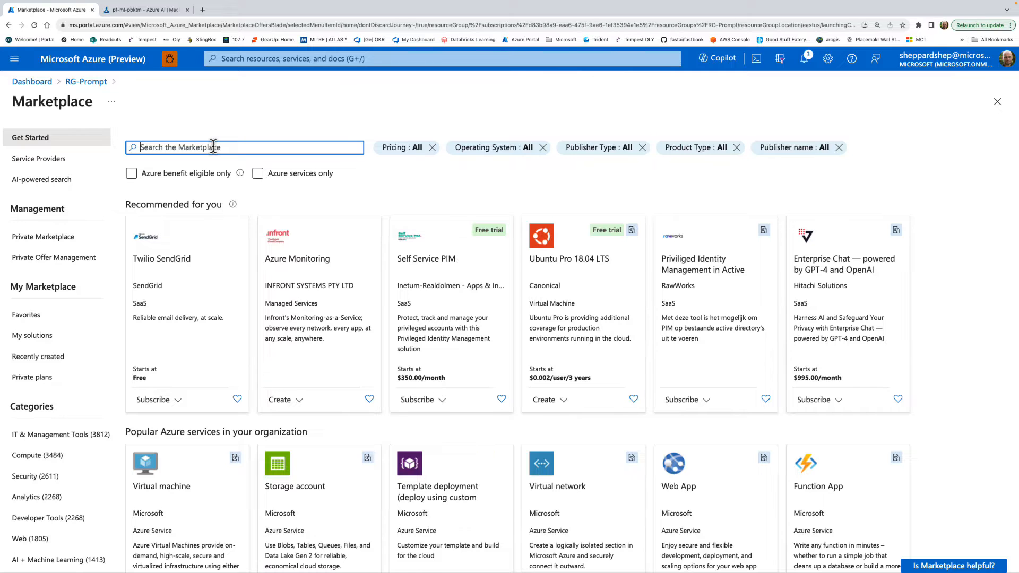
text(cog)
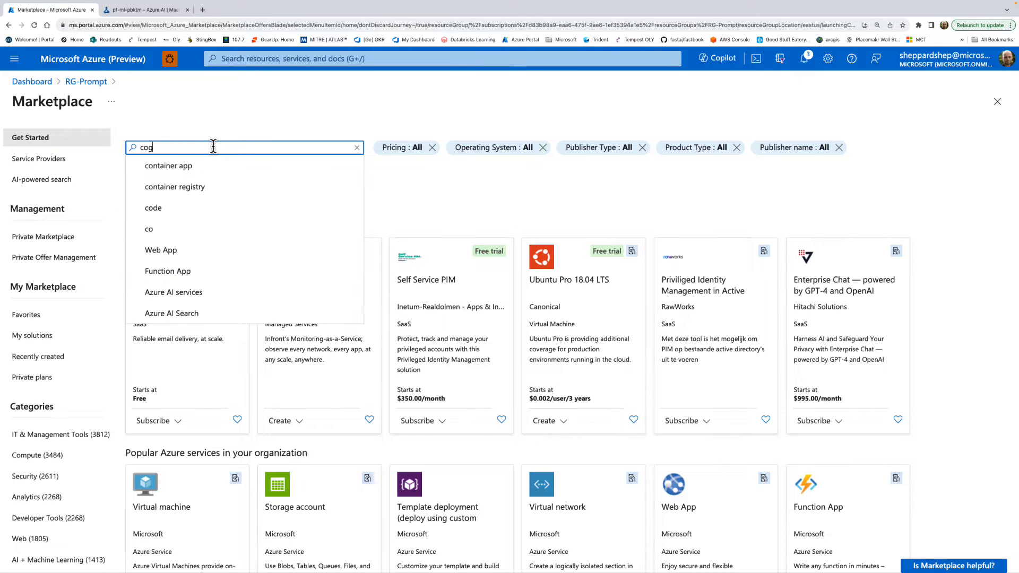
text(nitive search)
click(200, 168)
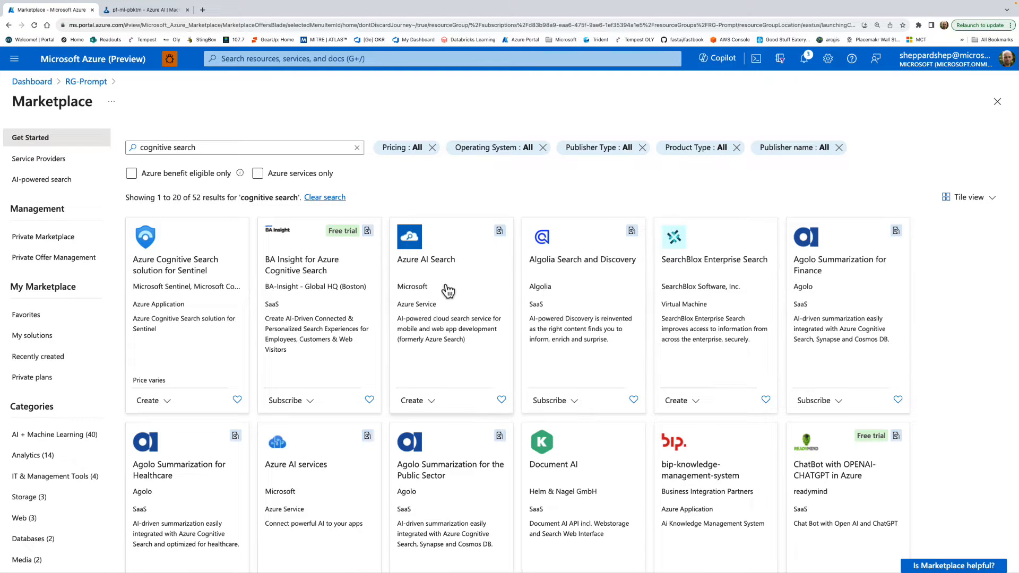
click(447, 291)
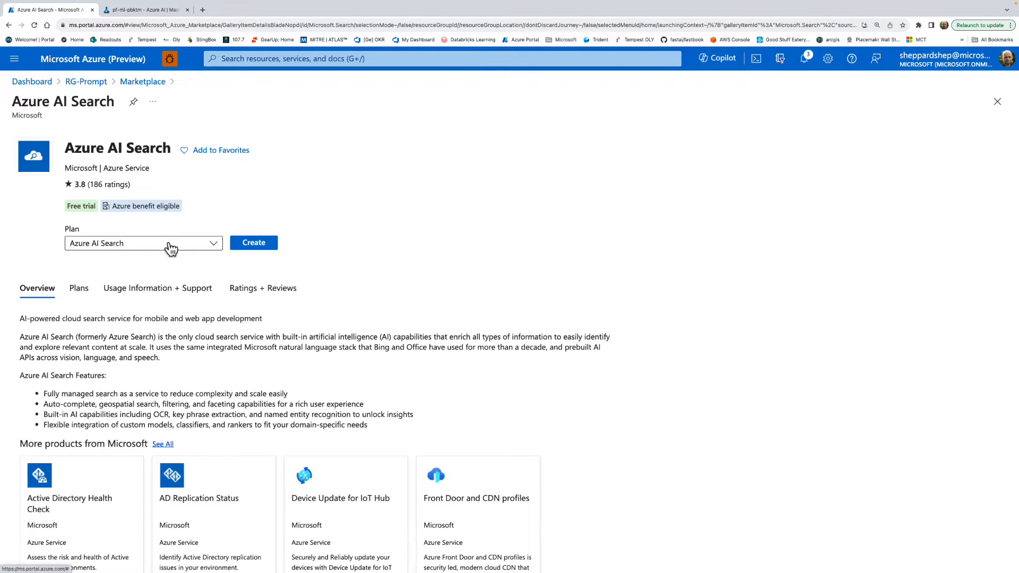
click(262, 246)
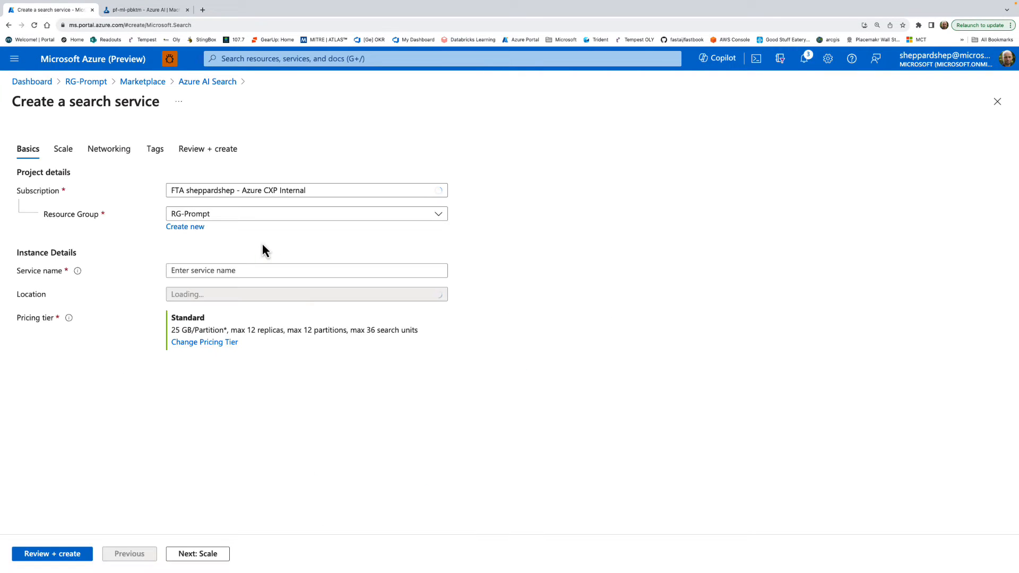
Step: Set the search service's location to East US and its name to search-shep
click(222, 297)
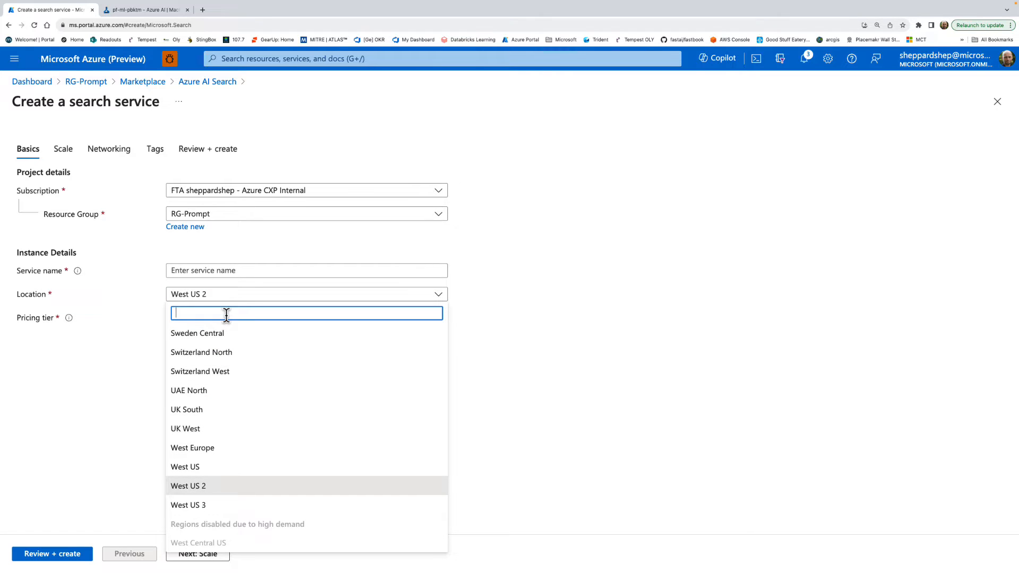
text(east)
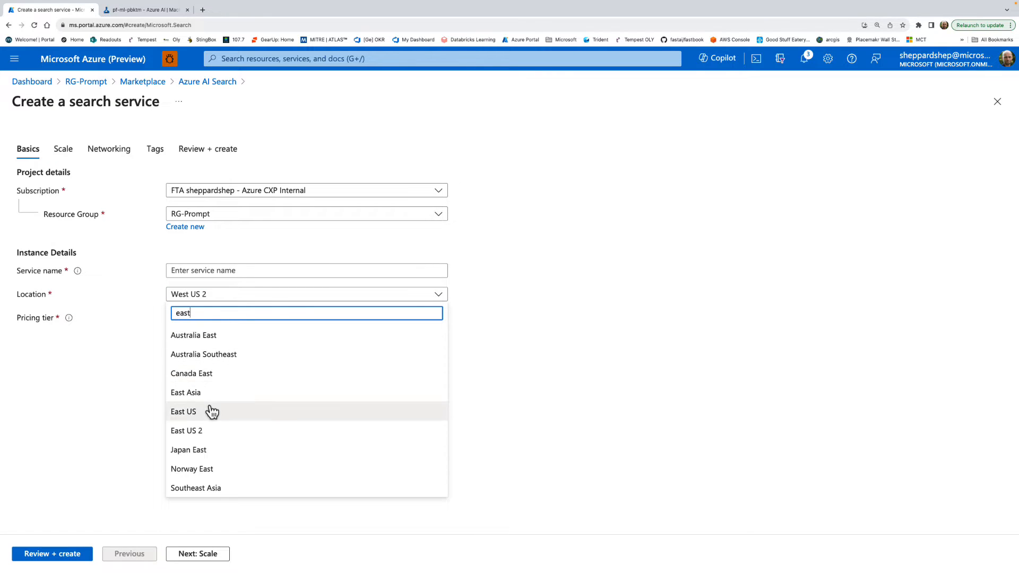
click(211, 411)
click(232, 271)
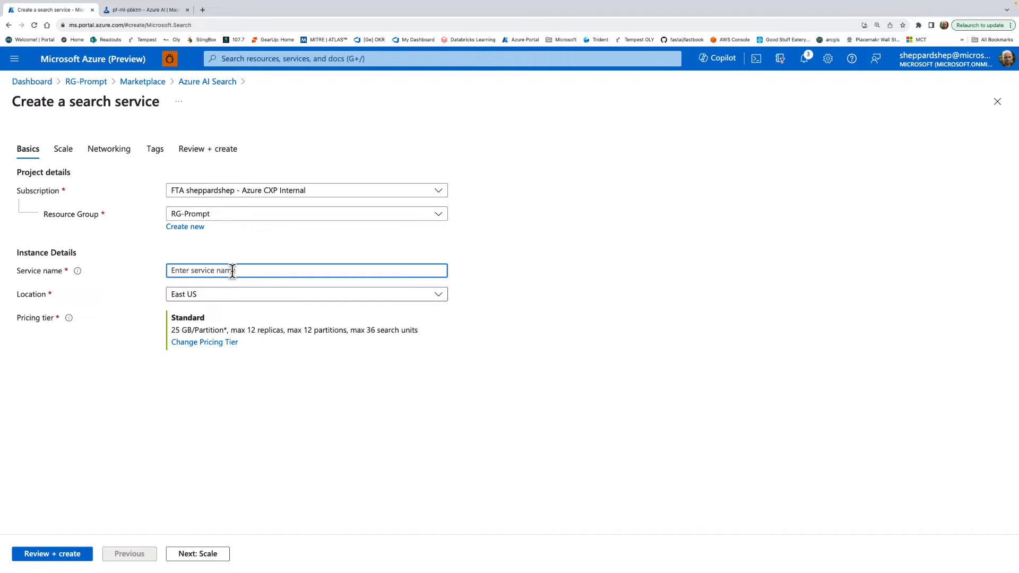
text(Search-)
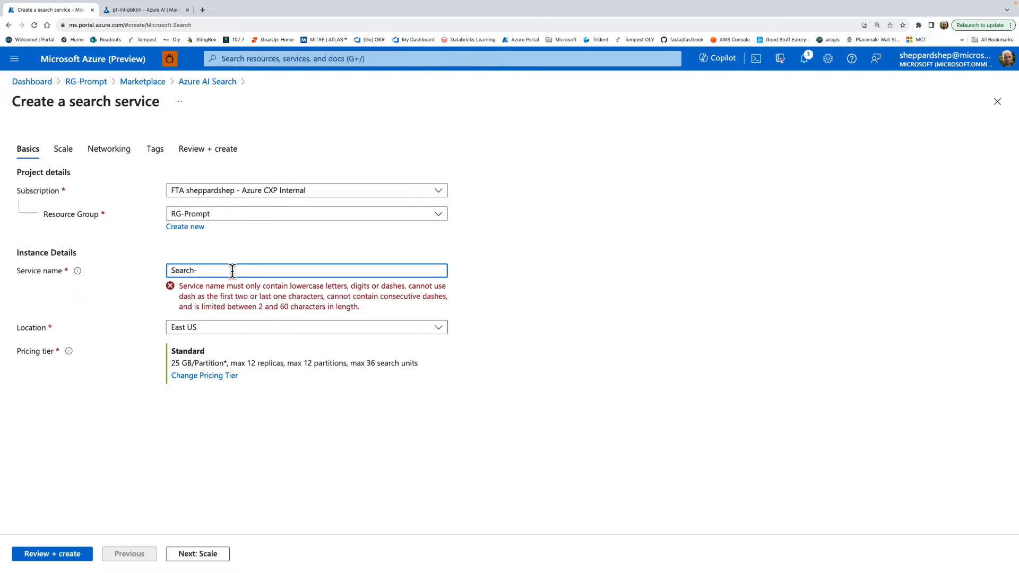
key(Delete)
text(search-shep)
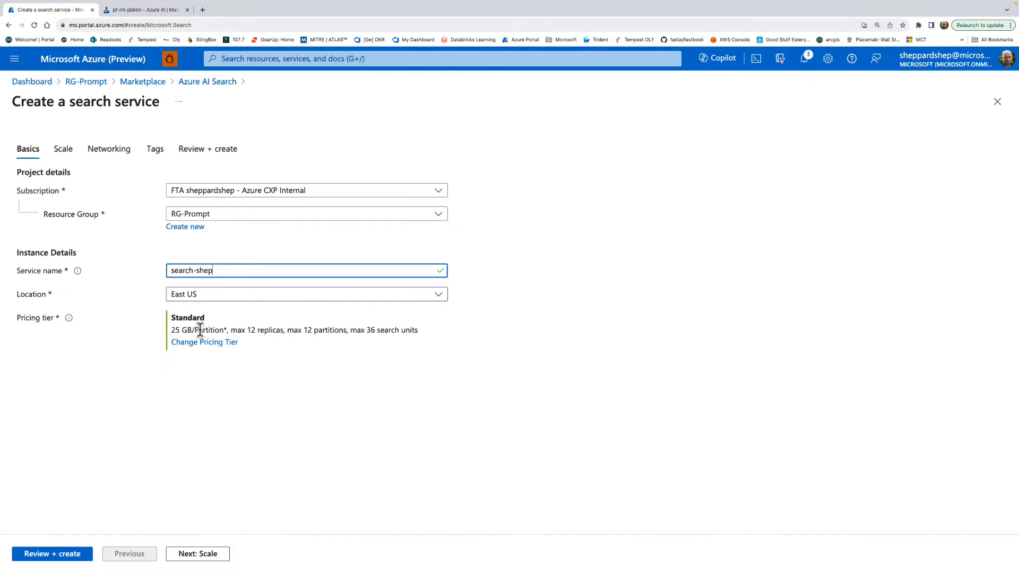
Step: Keep the default scale and public networking, leave tags empty, and create the search service
click(208, 558)
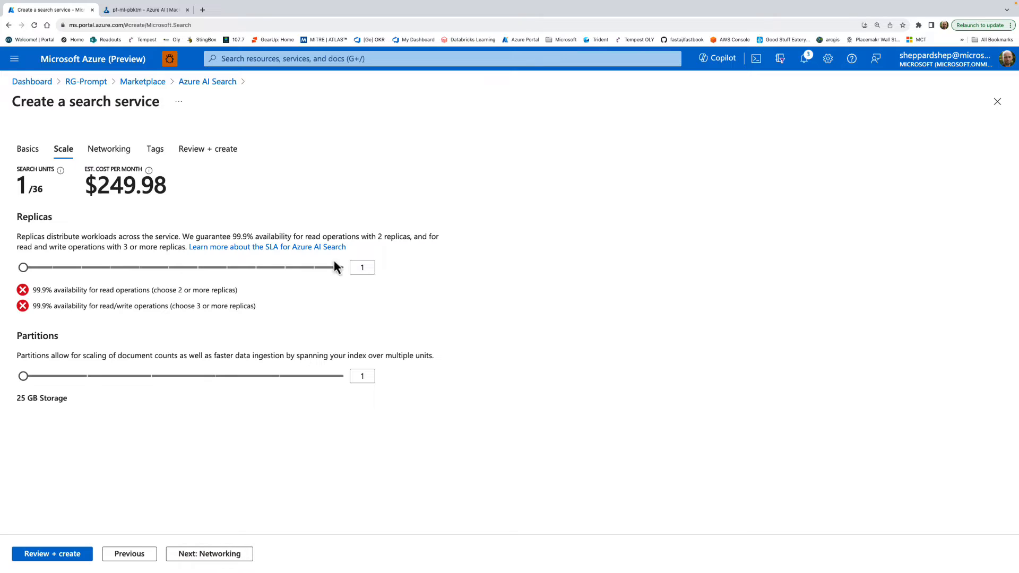
click(226, 555)
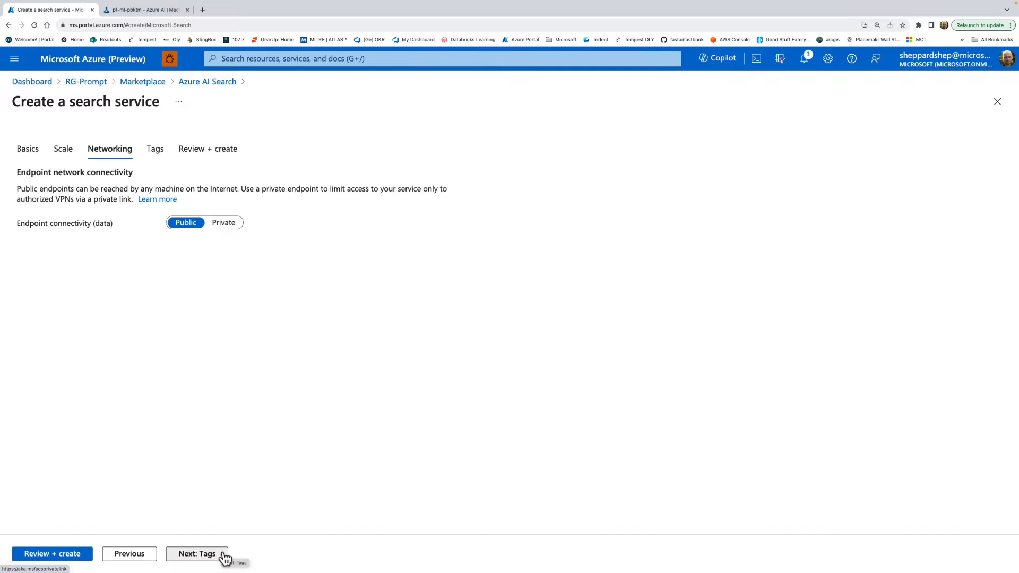
click(225, 556)
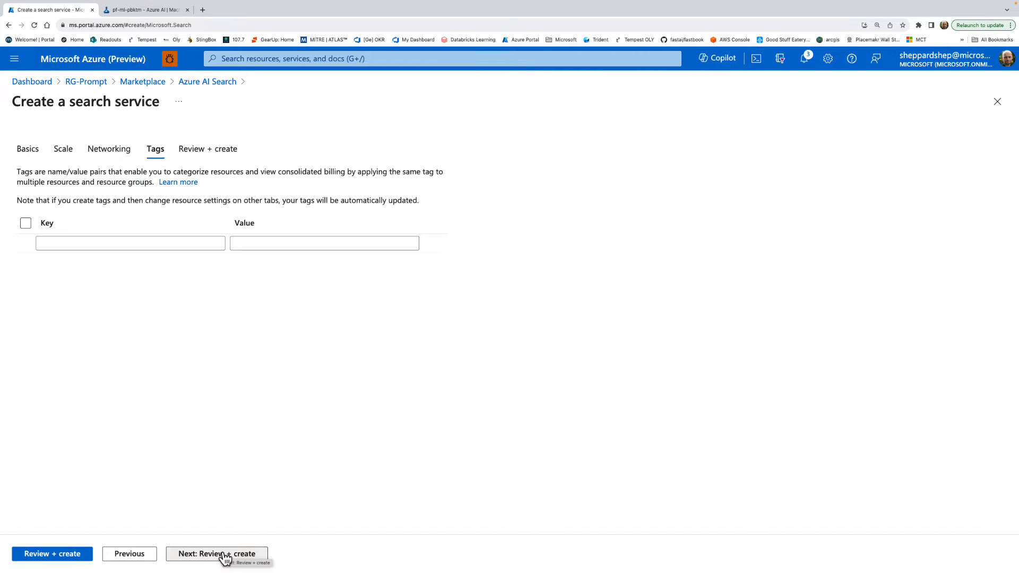
click(225, 556)
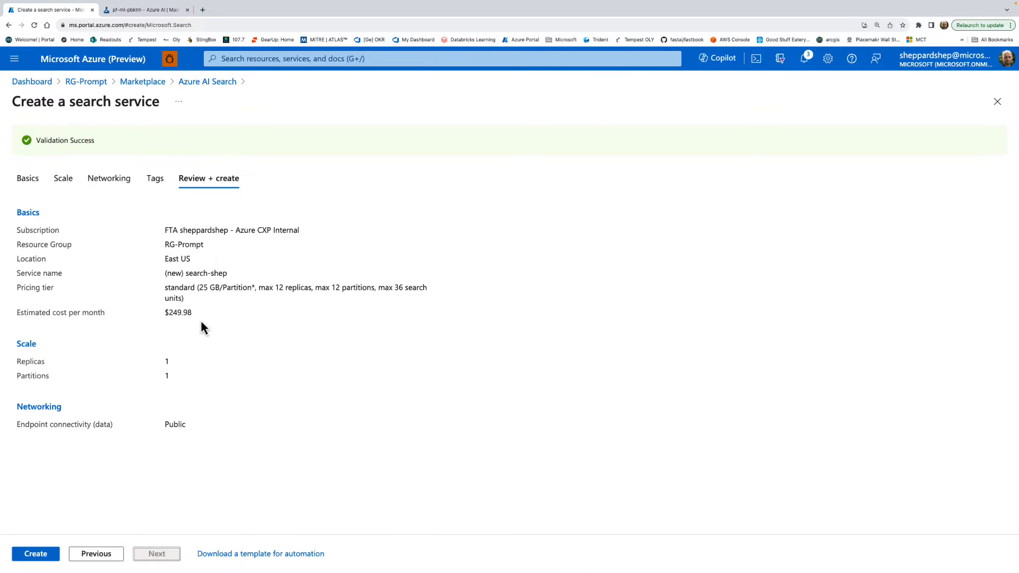
click(31, 556)
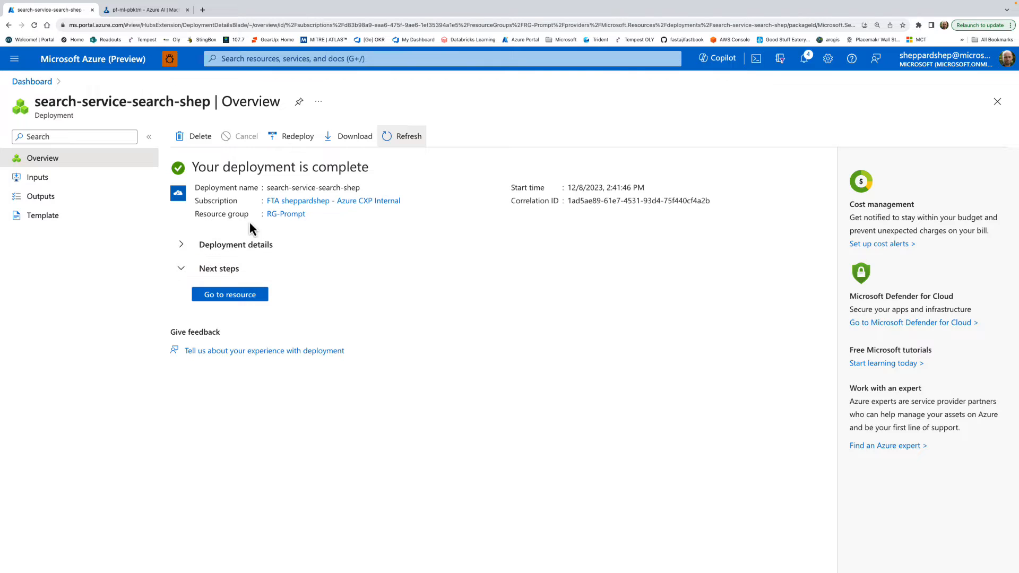
Step: Return to RG-Prompt, search the Marketplace for "azure machine learning" and start creating an Azure Machine Learning workspace
click(285, 215)
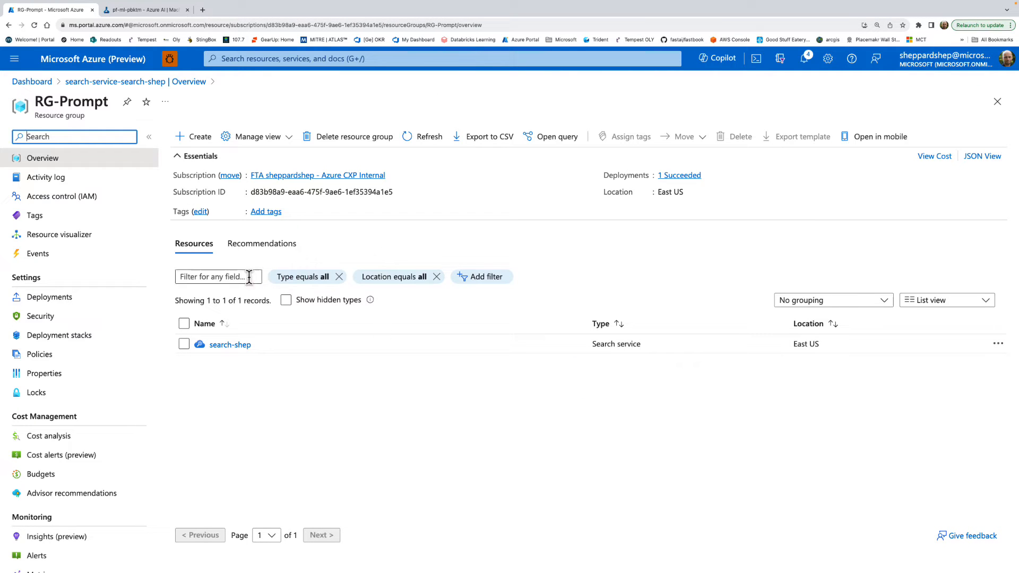
click(201, 139)
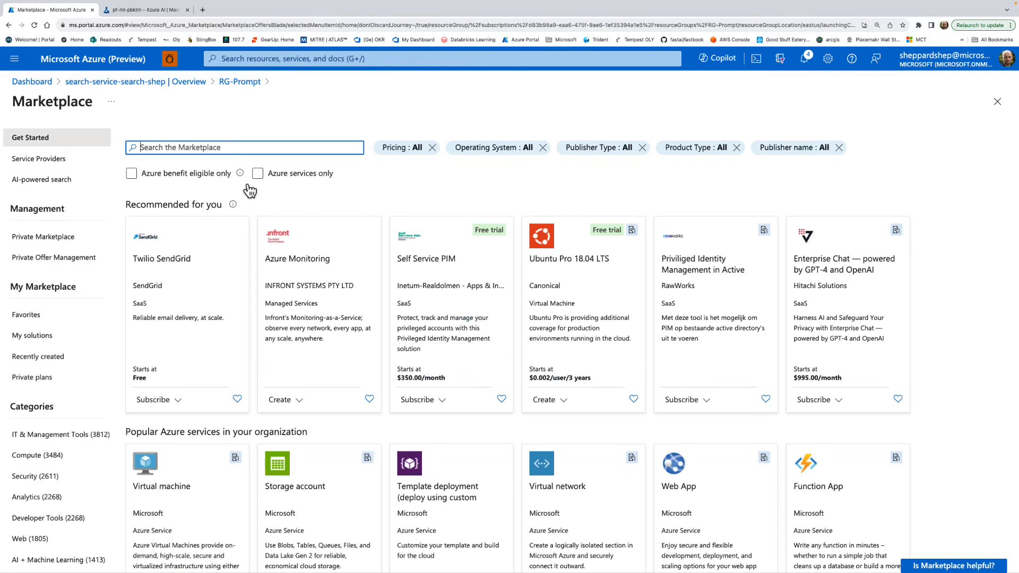
text(azure ma)
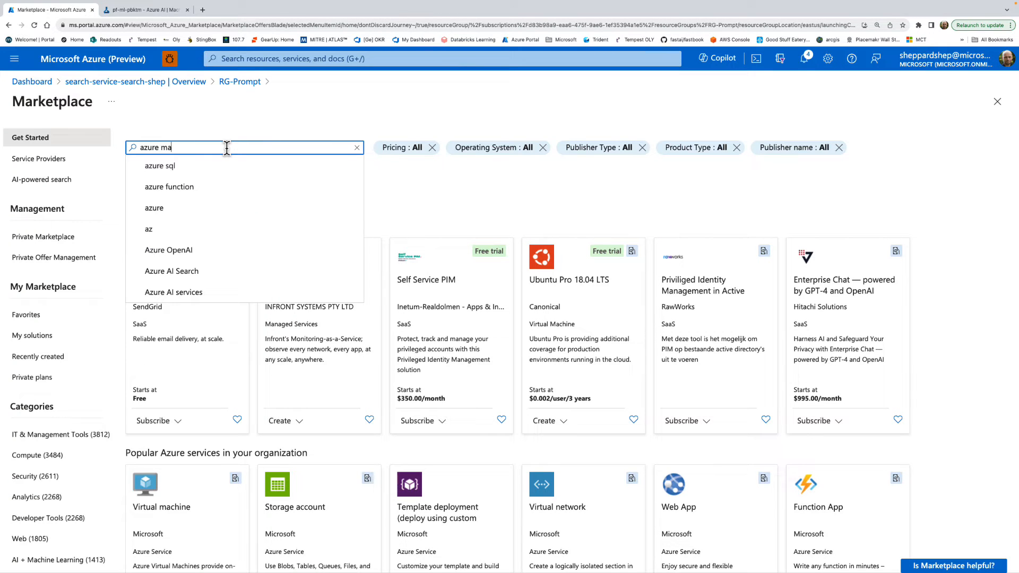
text(chine learning)
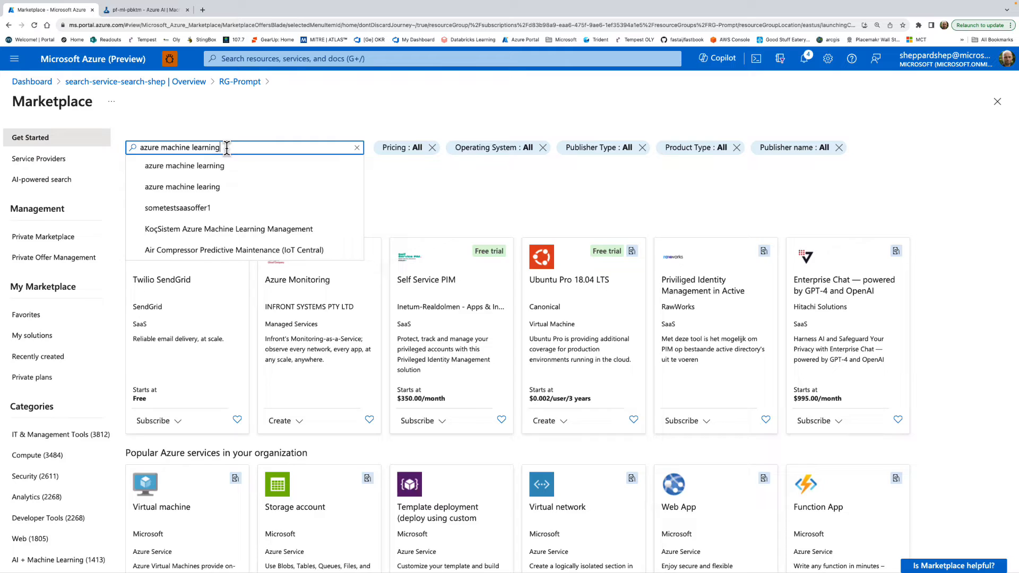
key(Return)
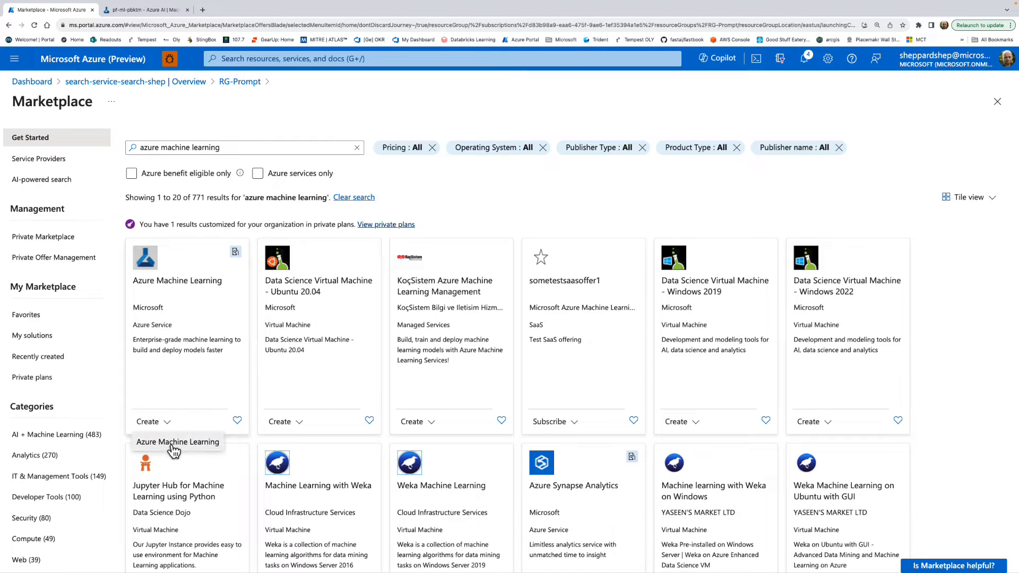
click(151, 421)
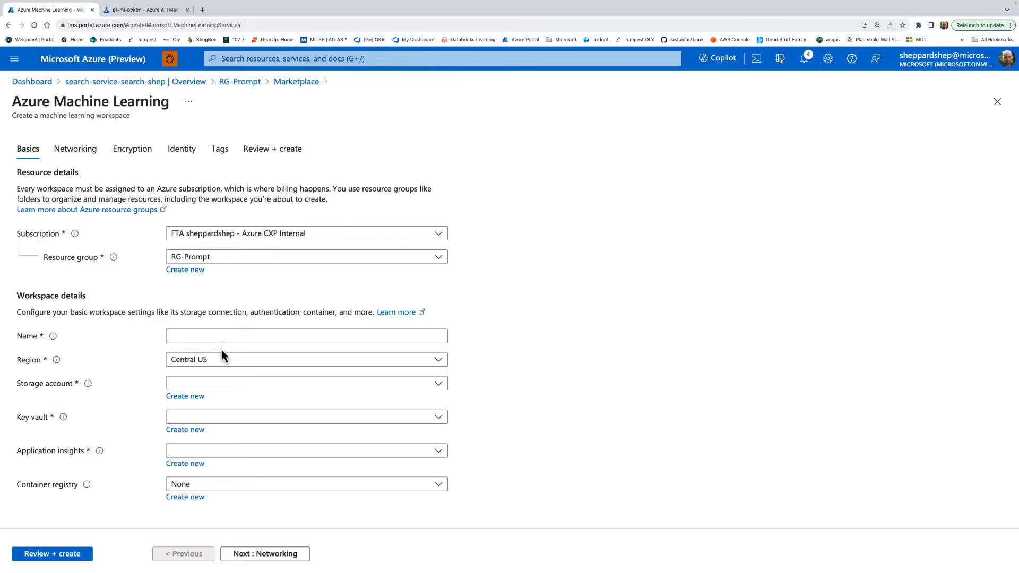
Step: Name the machine learning workspace AML-Prompt and set its region to East US
click(228, 336)
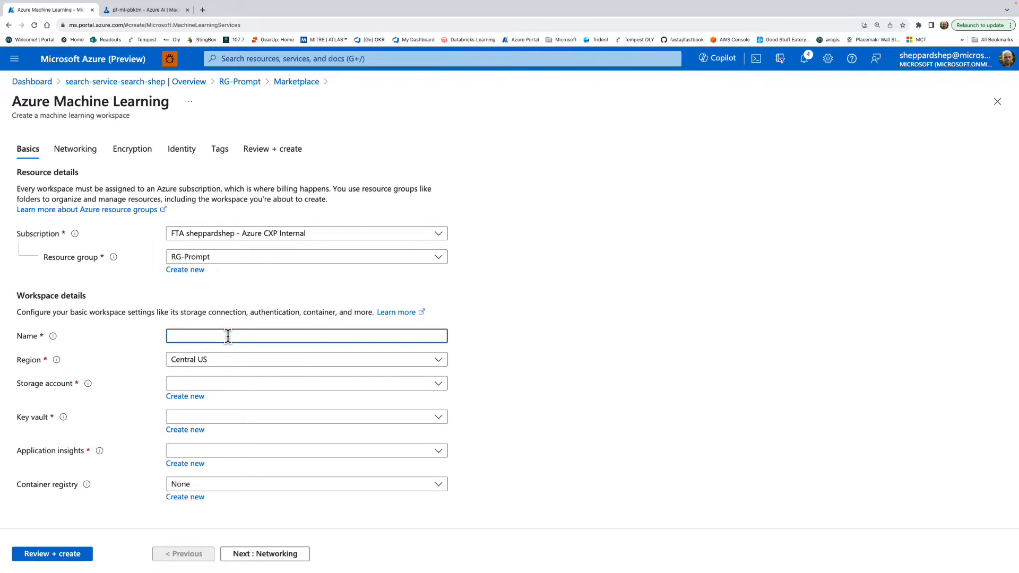
text(AML-Pro)
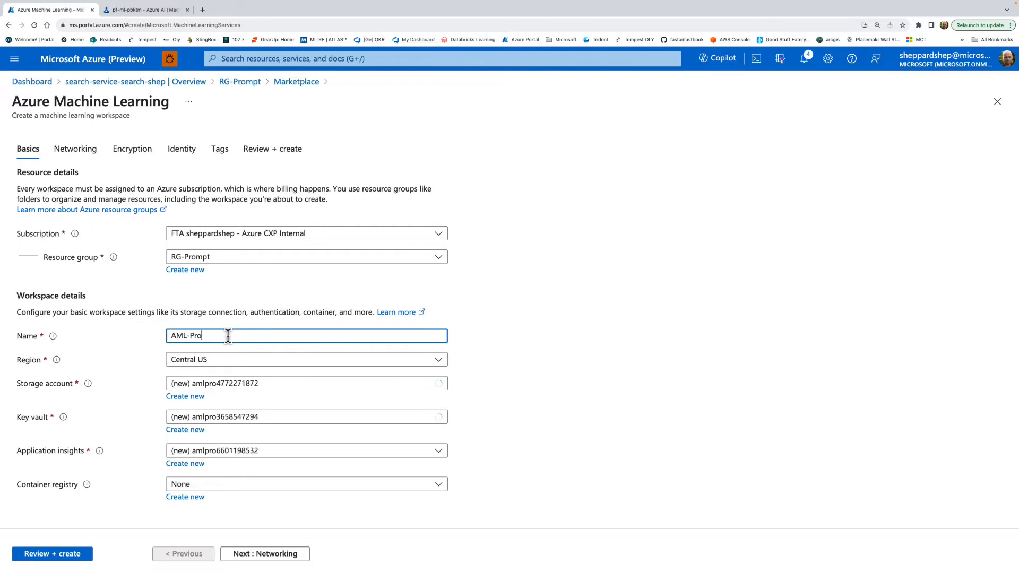
text(mpt)
key(Tab)
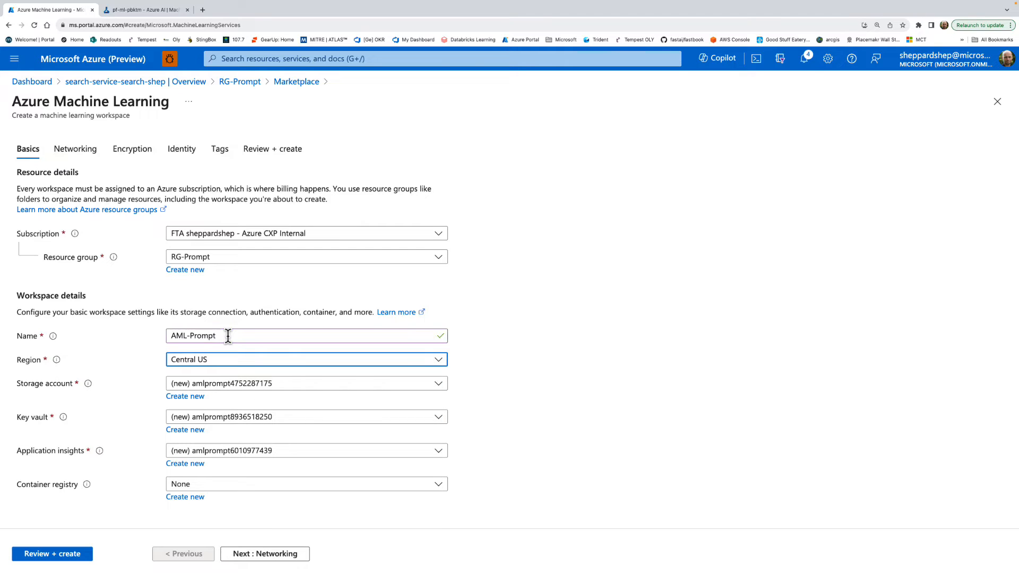
click(252, 365)
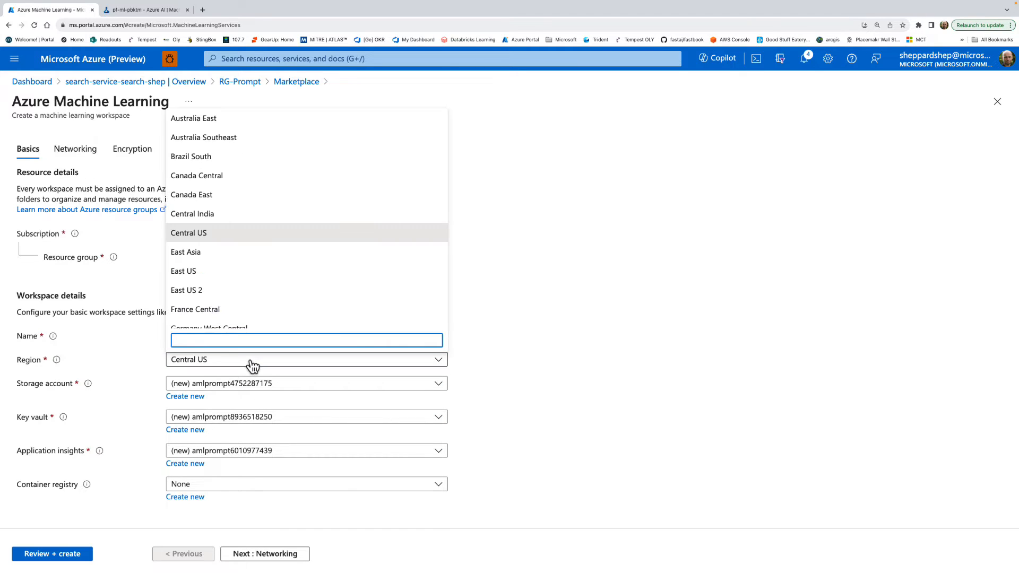
text(east)
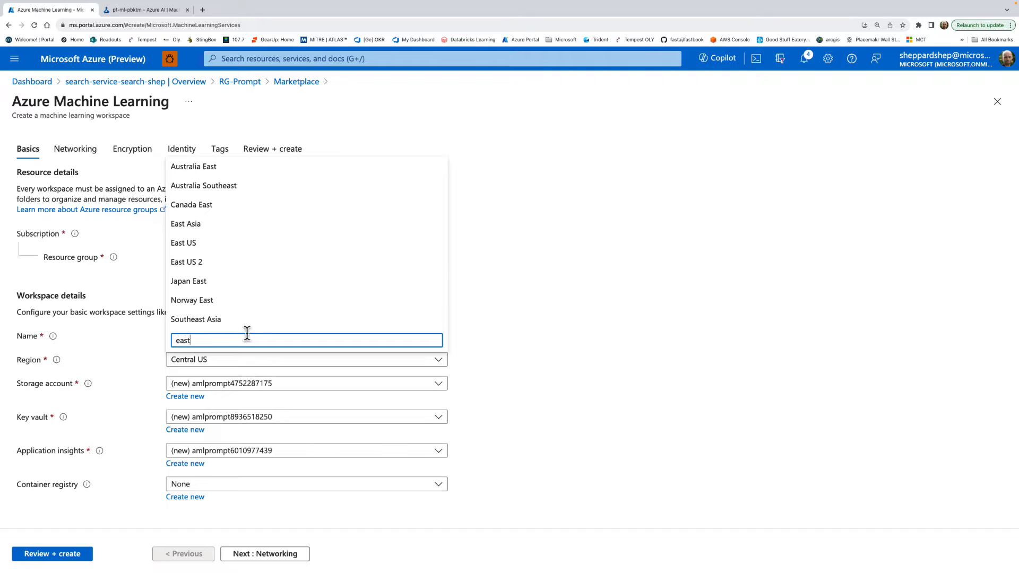
click(237, 244)
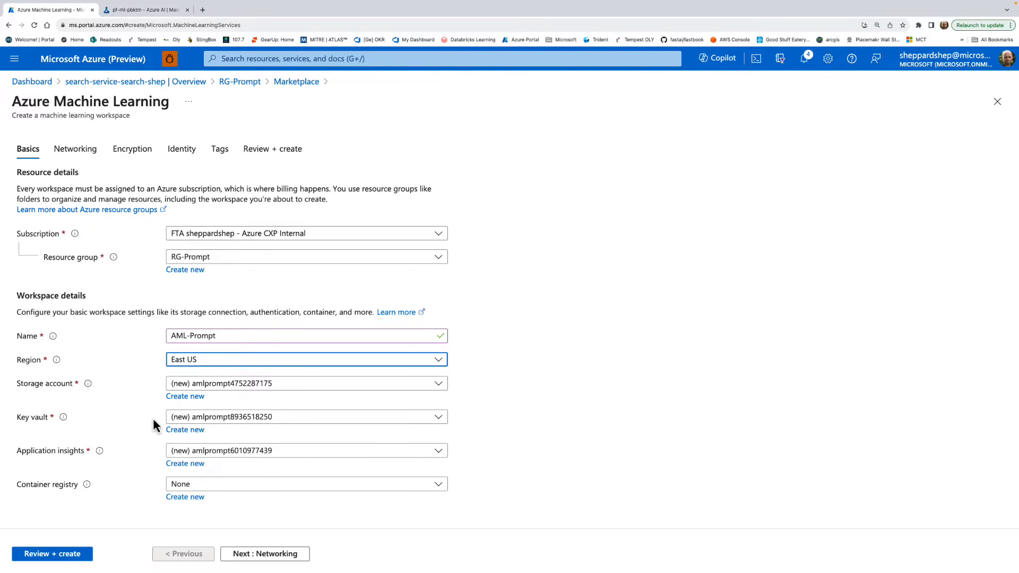
Step: Keep public networking, Microsoft-managed keys and the default identity settings, leave tags empty, and create the machine learning workspace
click(268, 556)
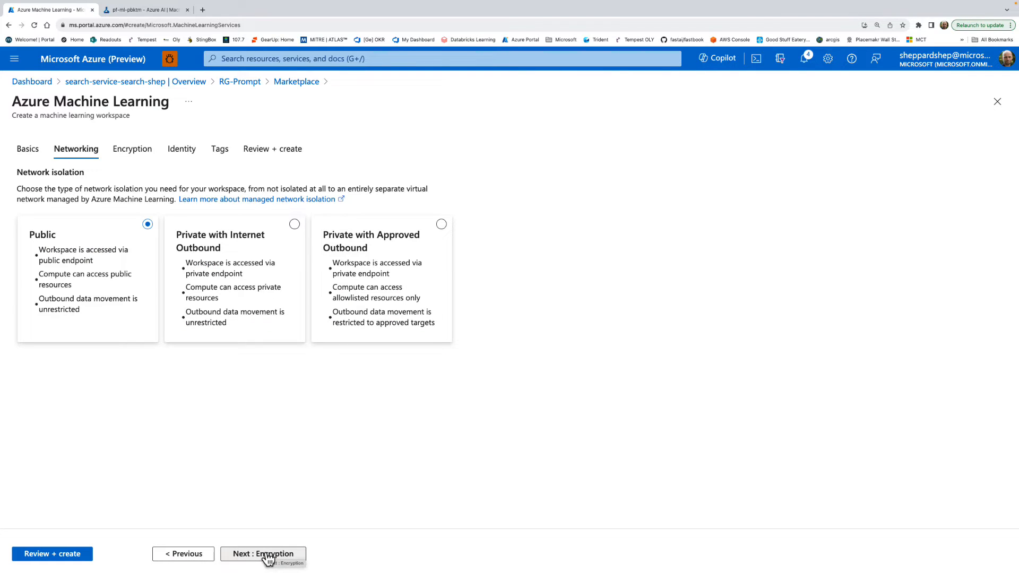
click(268, 557)
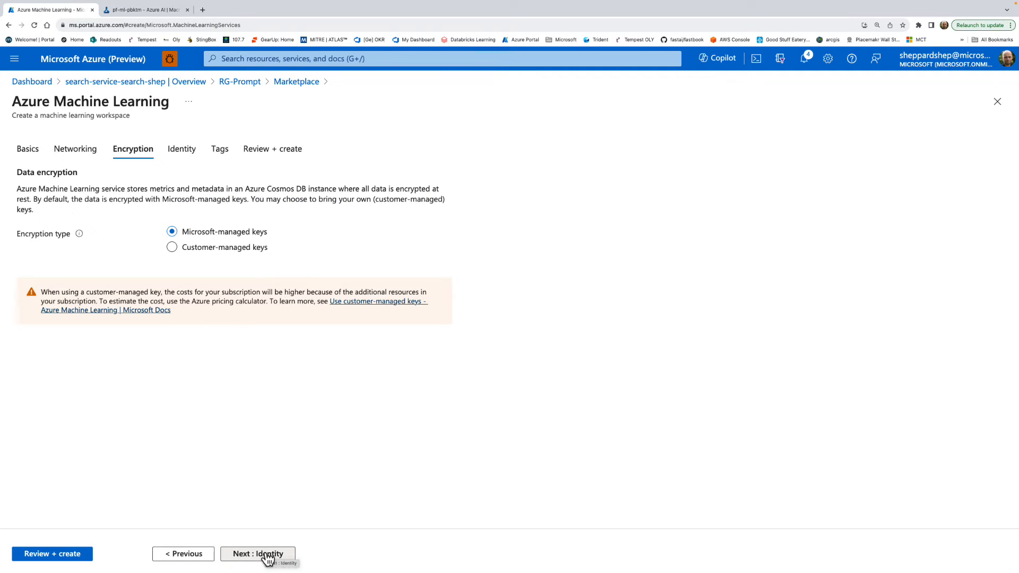
click(268, 556)
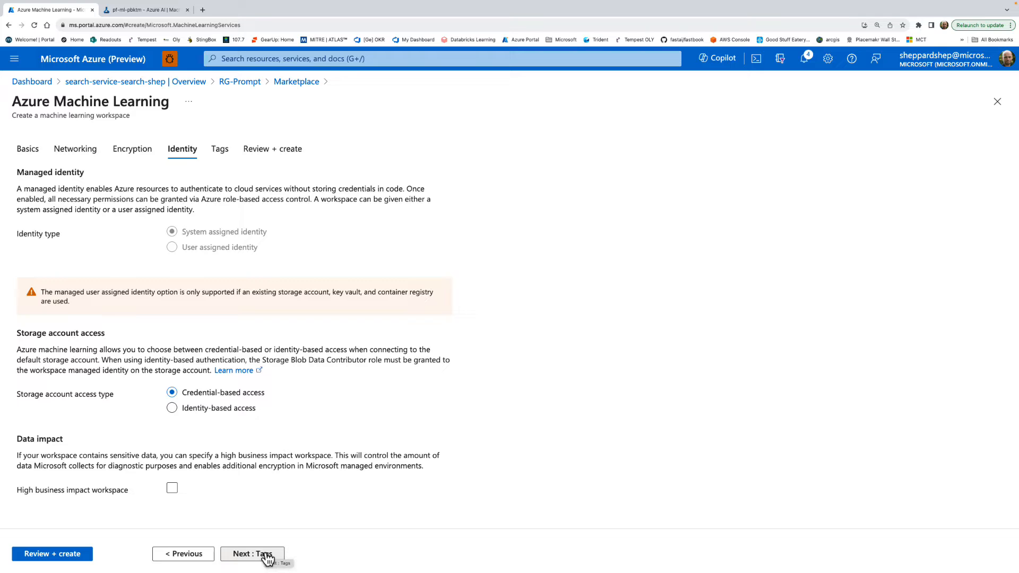
click(268, 556)
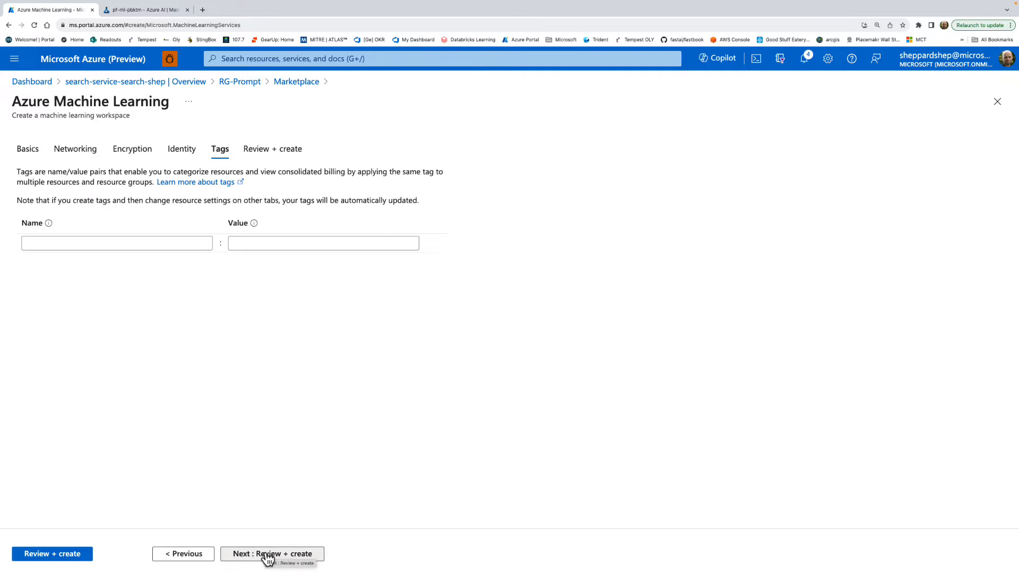
click(268, 556)
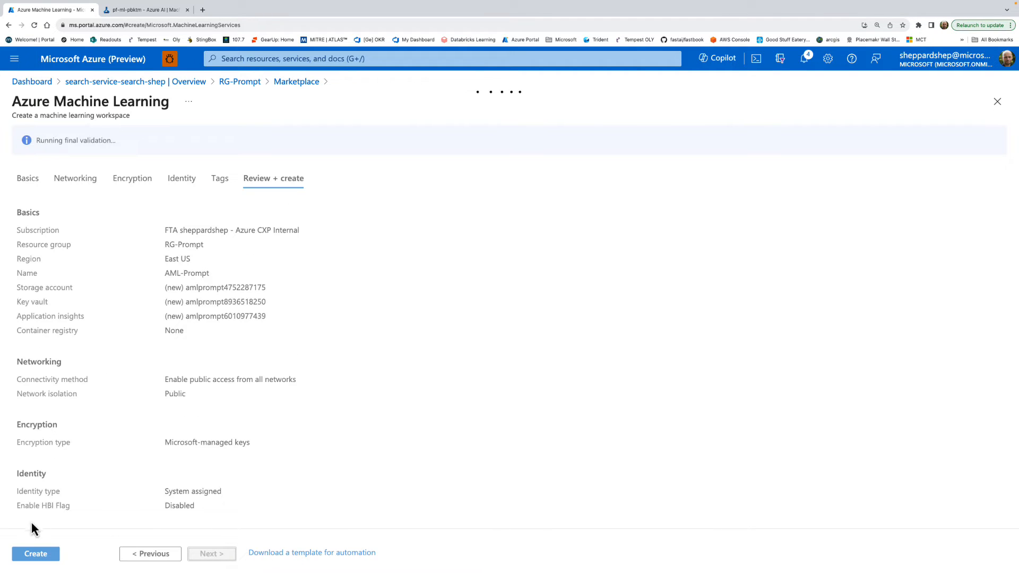
click(34, 555)
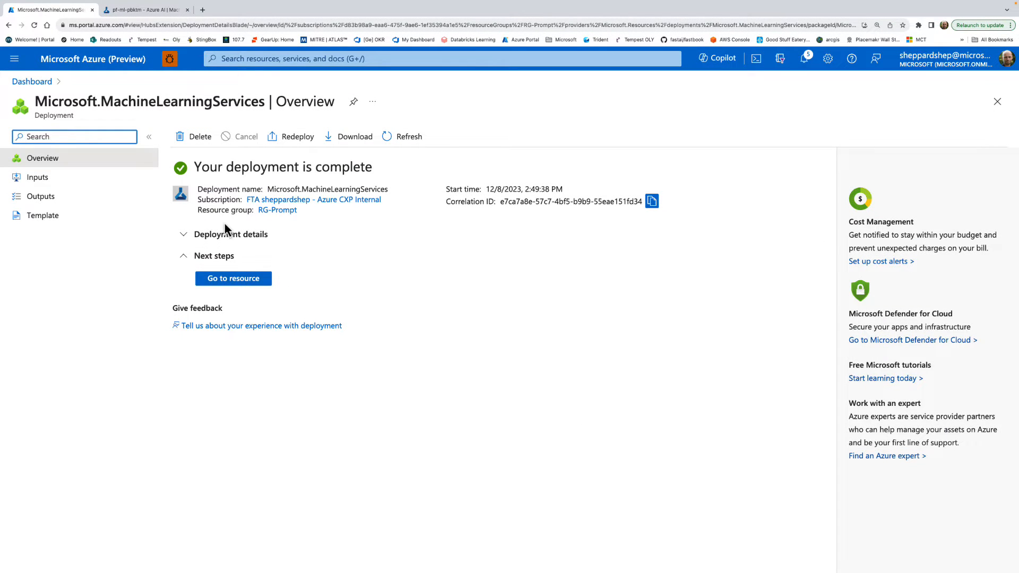
Step: Return to RG-Prompt, search the Marketplace for "openai" and start creating an Azure OpenAI resource
click(286, 210)
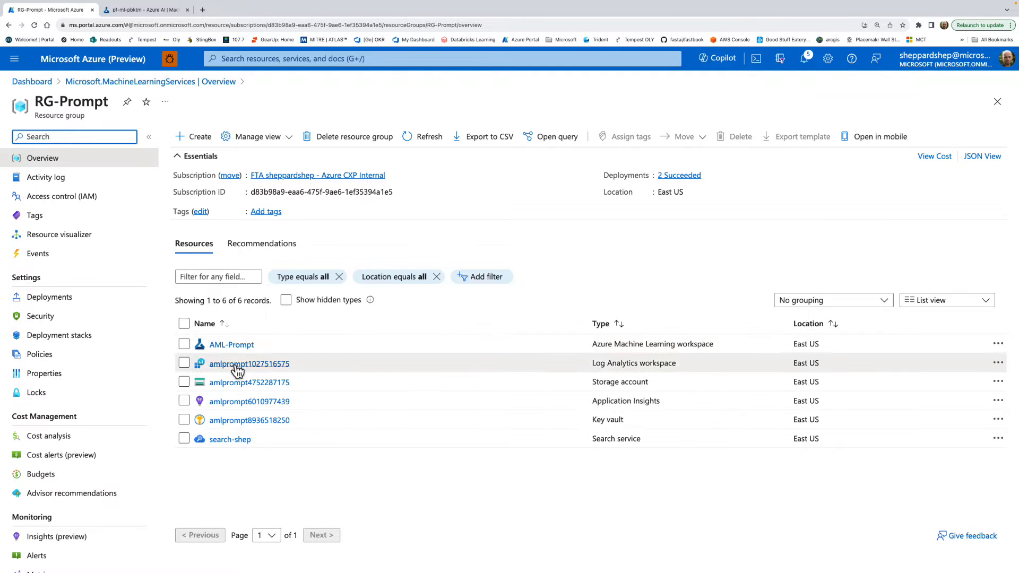
click(193, 134)
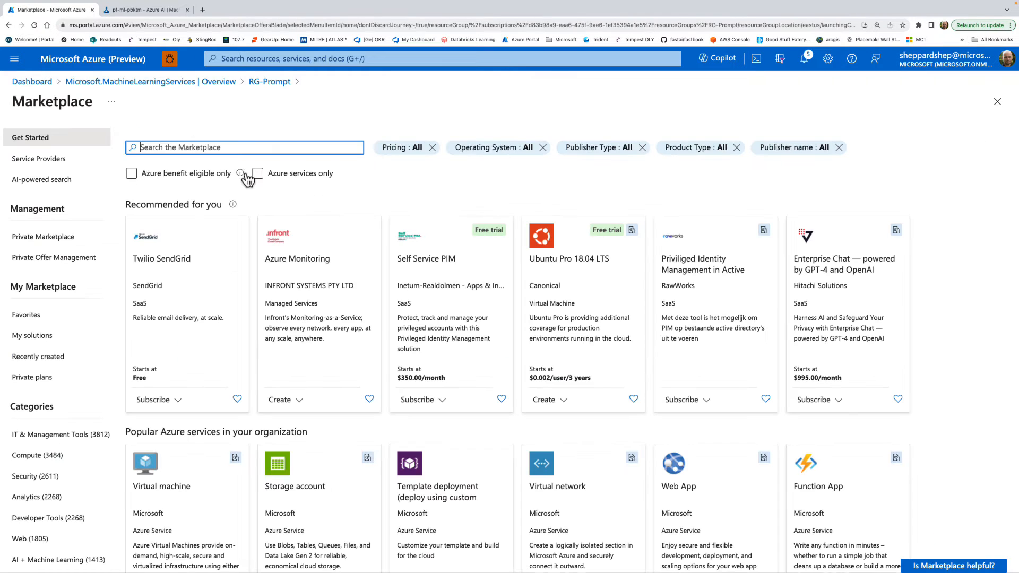
mouse_move(241, 174)
drag(233, 151, 232, 132)
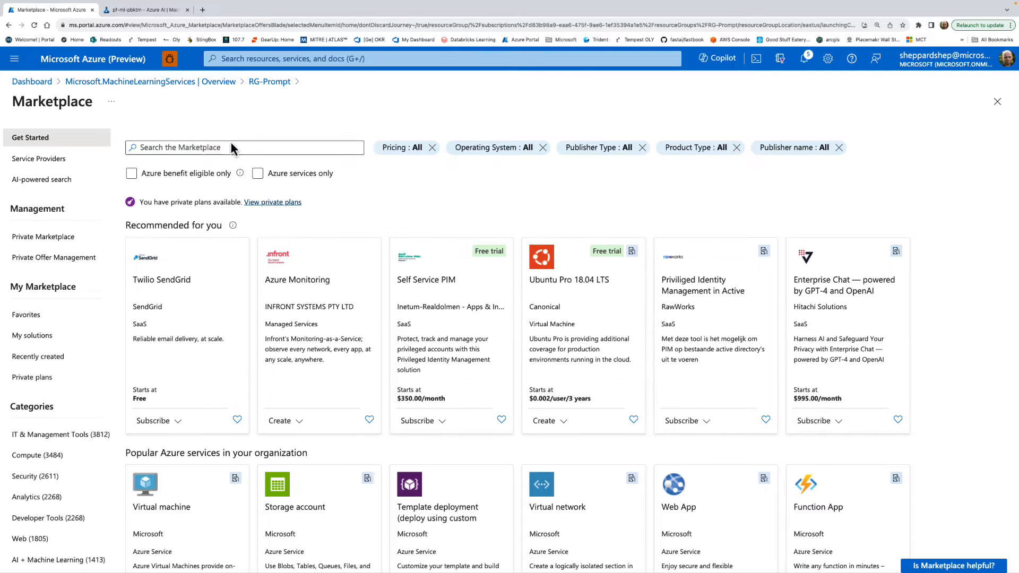
click(231, 147)
text(open)
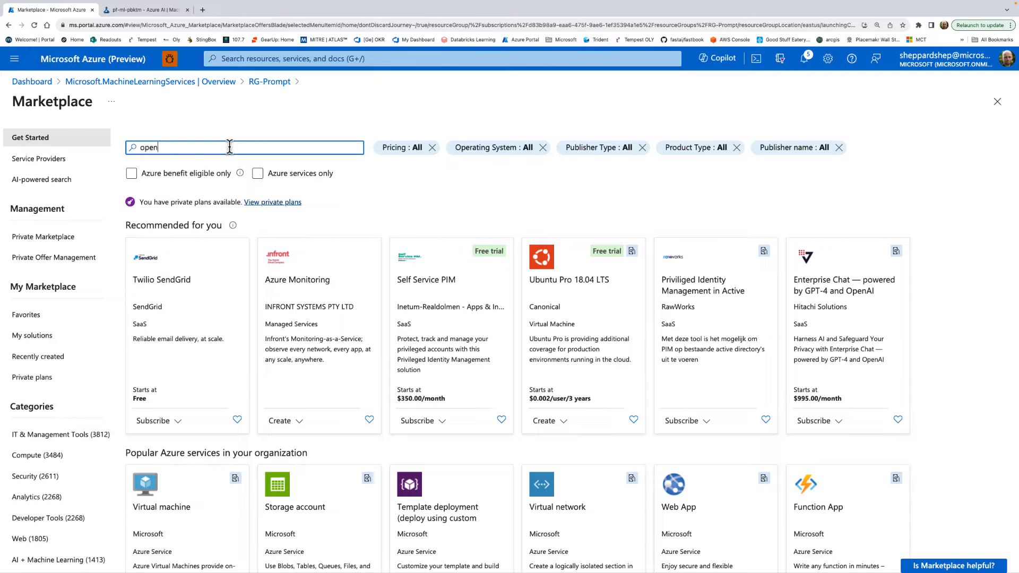
text(ai)
click(220, 166)
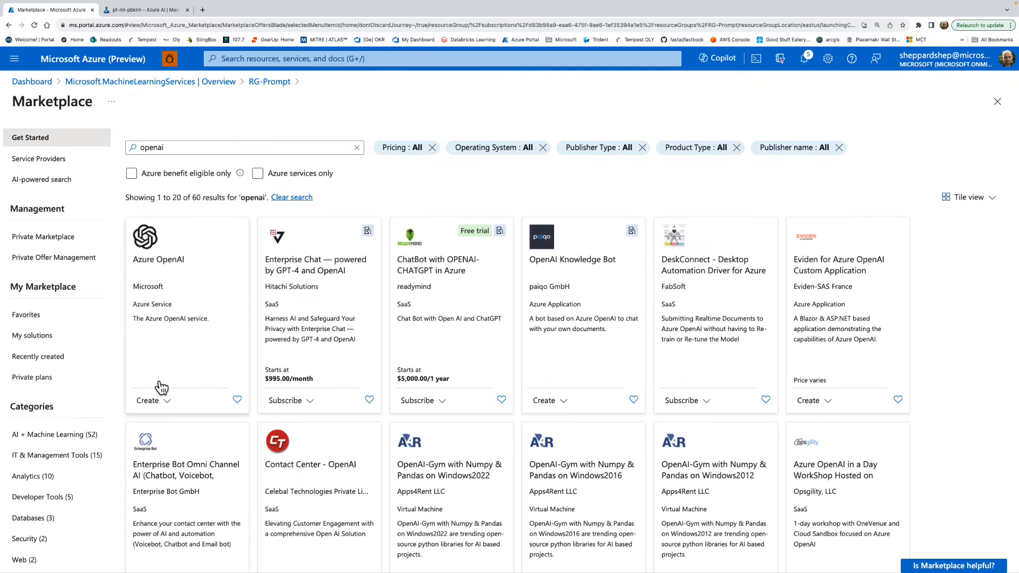
click(213, 326)
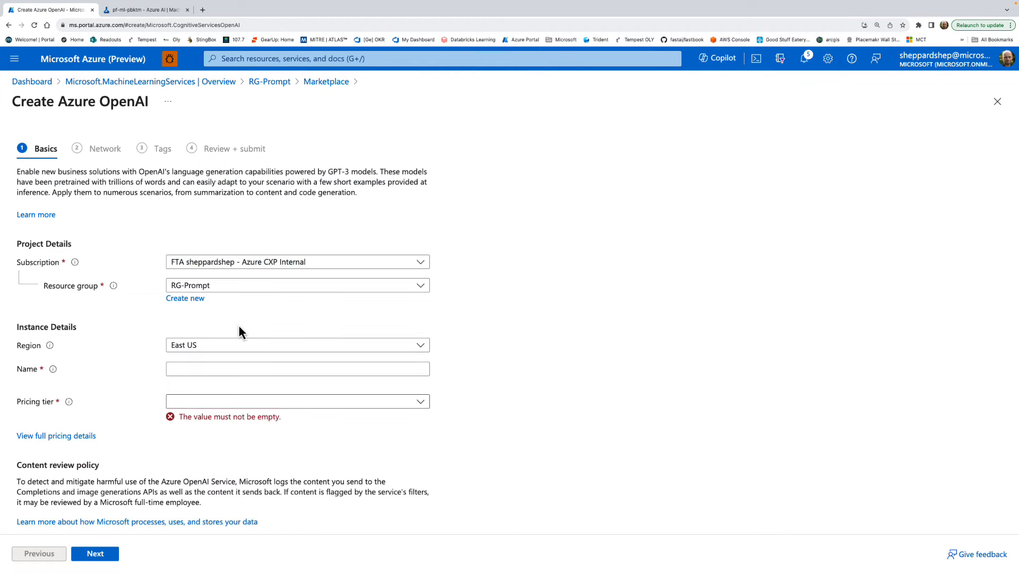
Step: Name the Azure OpenAI resource OAI-Shep and set its pricing tier to Standard S0
click(215, 369)
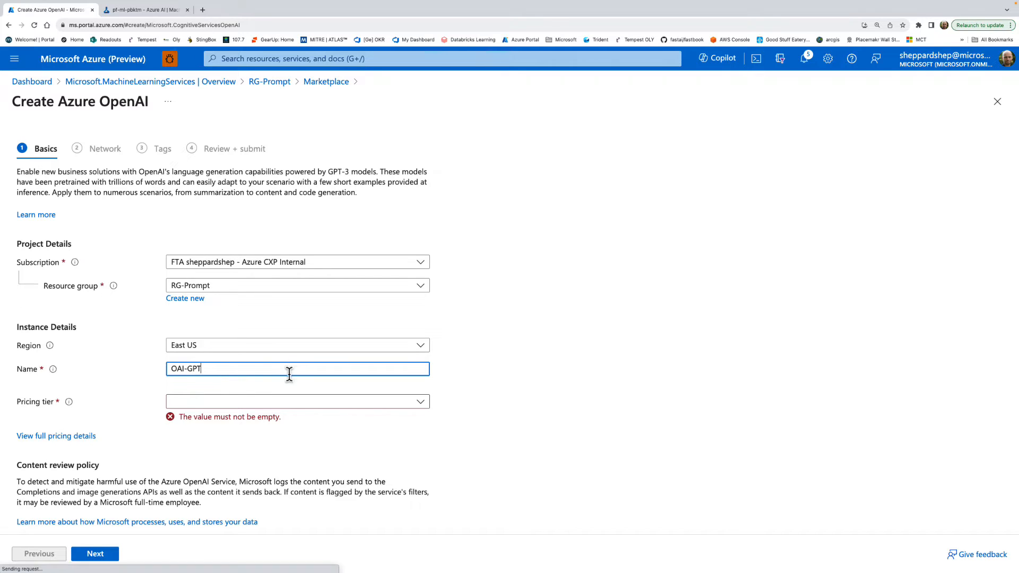
click(221, 406)
click(215, 418)
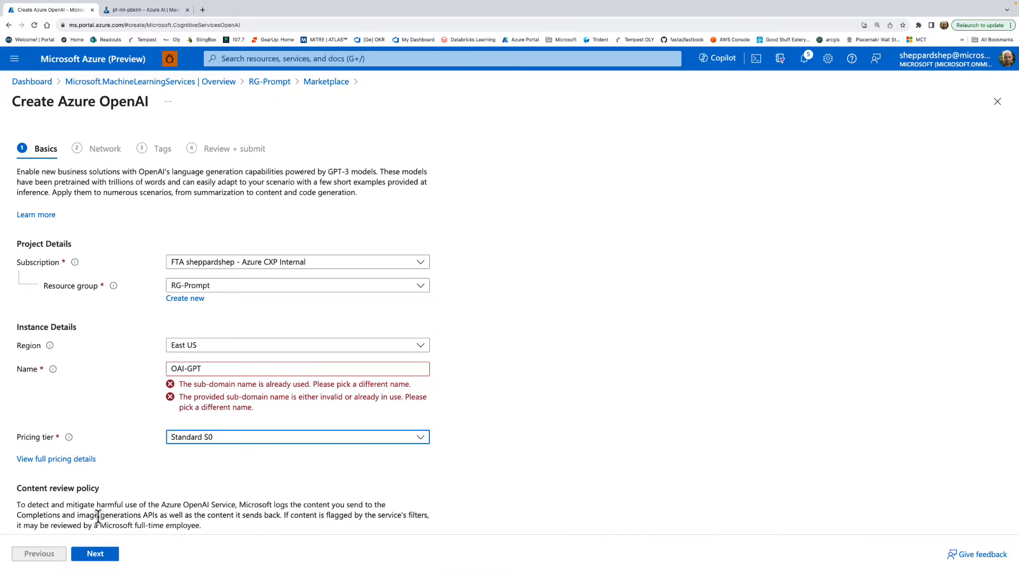
click(246, 370)
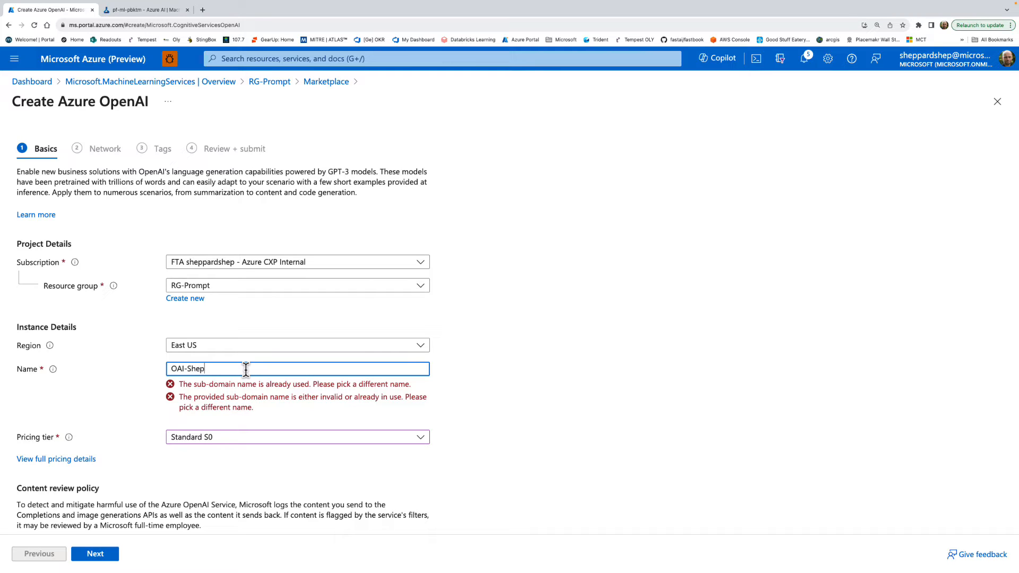
click(517, 387)
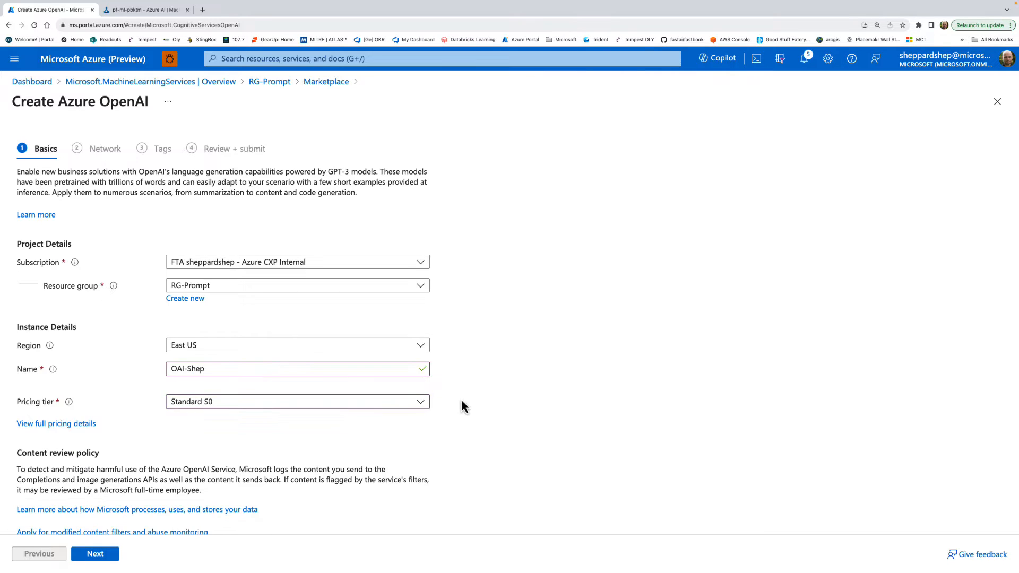
Step: Keep access from all networks, leave tags empty, and create the Azure OpenAI resource
click(97, 553)
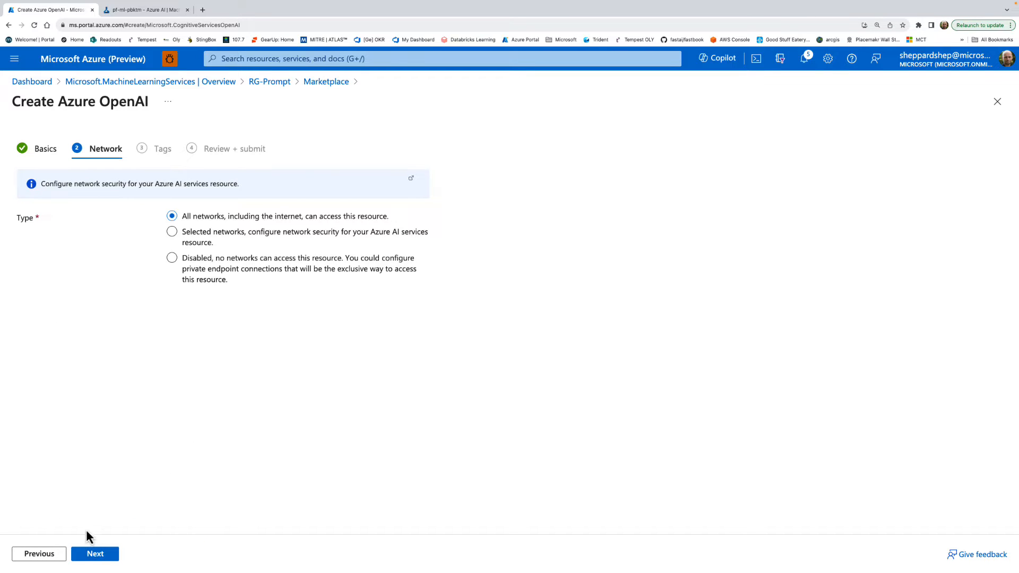
click(89, 555)
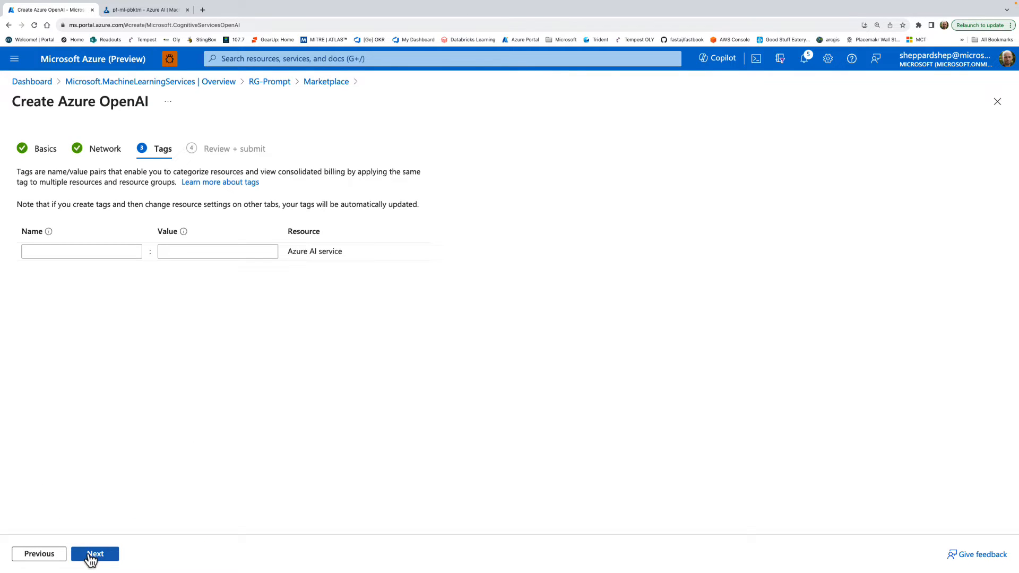
click(90, 555)
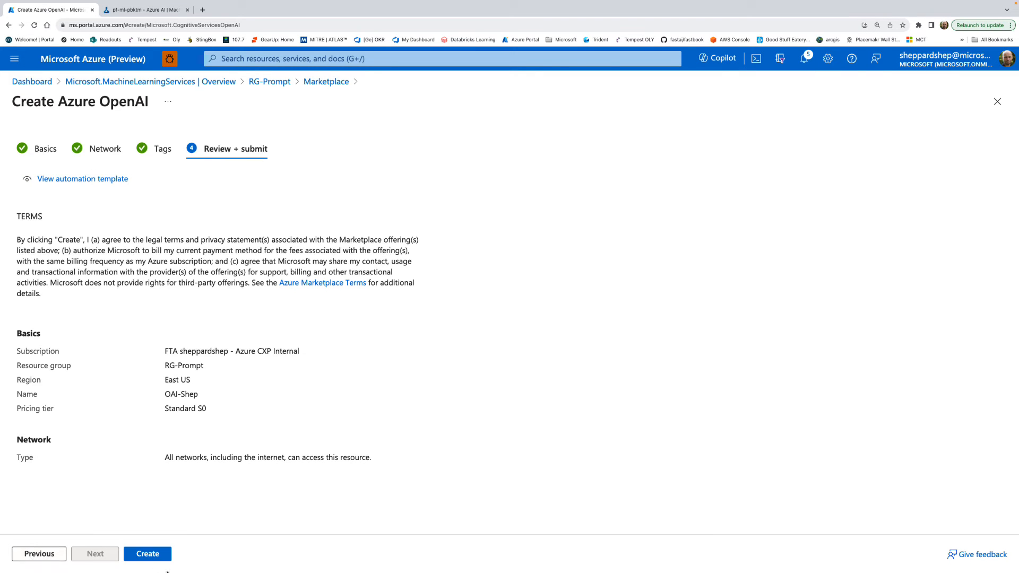
click(154, 556)
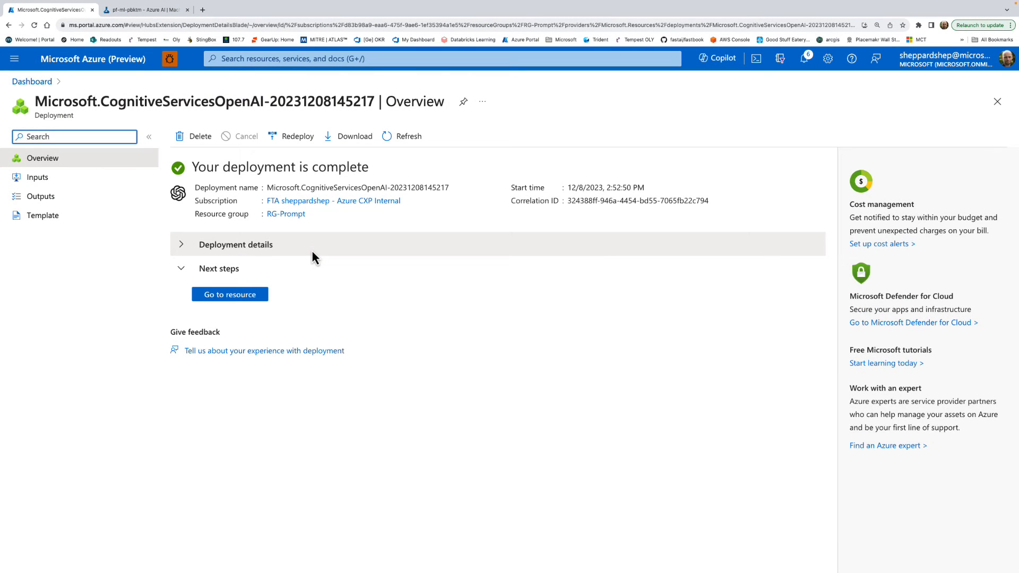
Step: Open the OAI-Shep resource from RG-Prompt, go to its deployments in Azure OpenAI Studio and dismiss the notifications
click(290, 215)
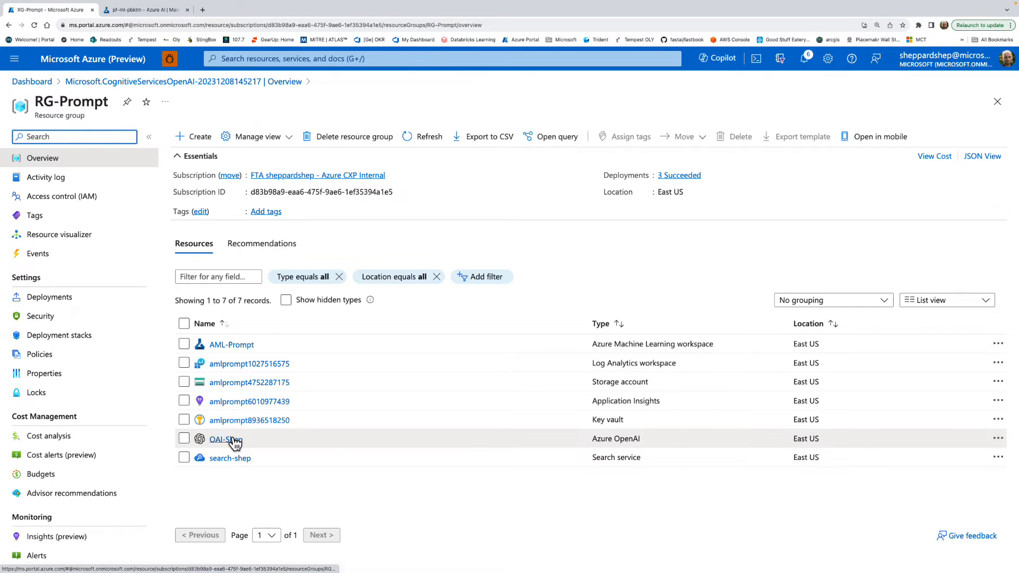
key(super+plus)
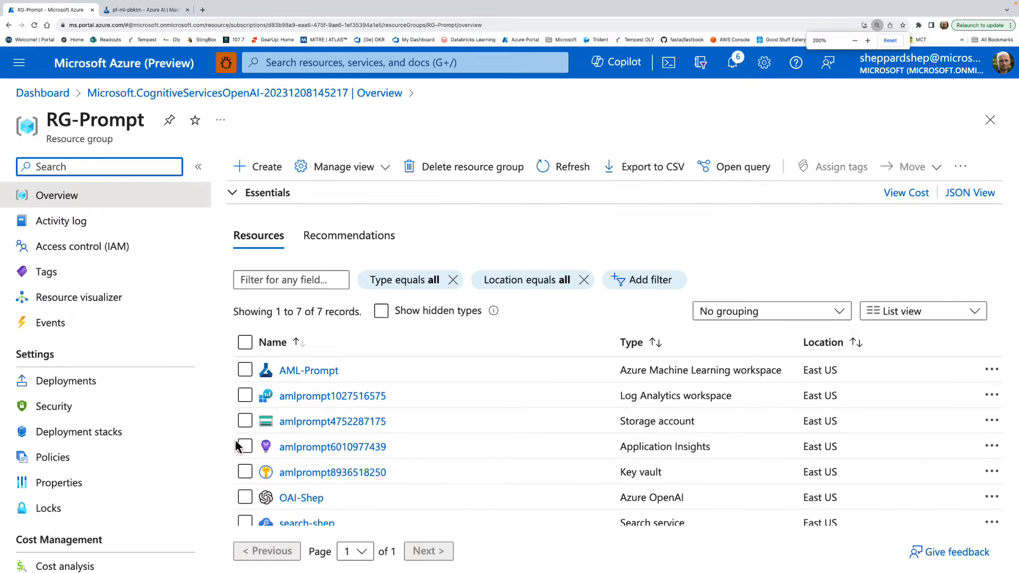
scroll(265, 445, down, 1)
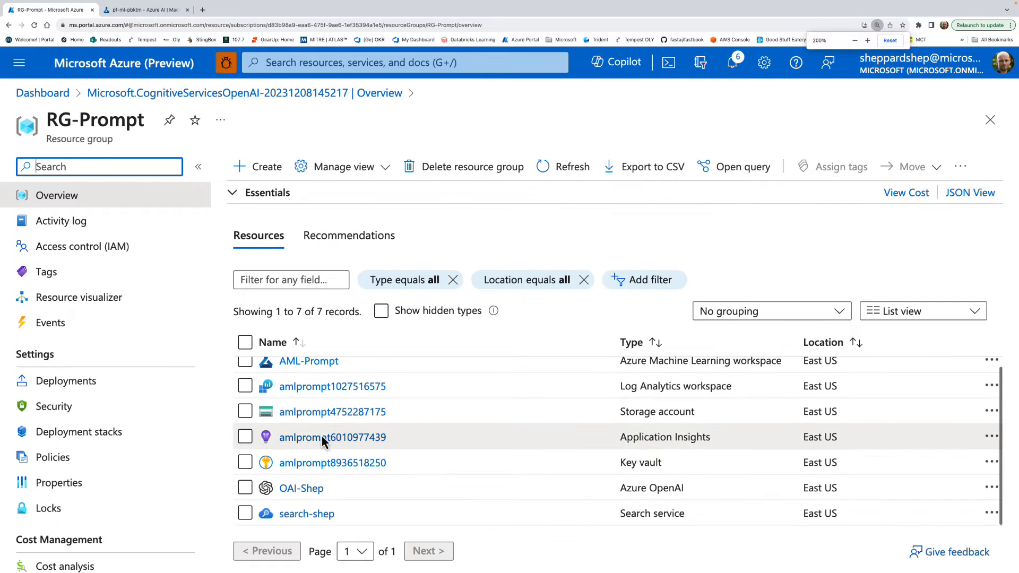
click(314, 489)
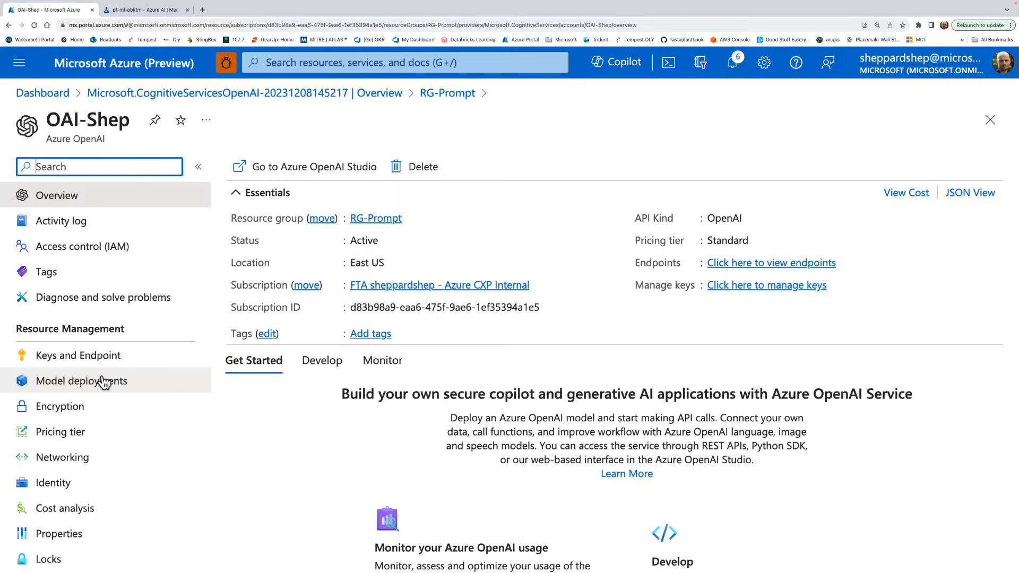
click(104, 382)
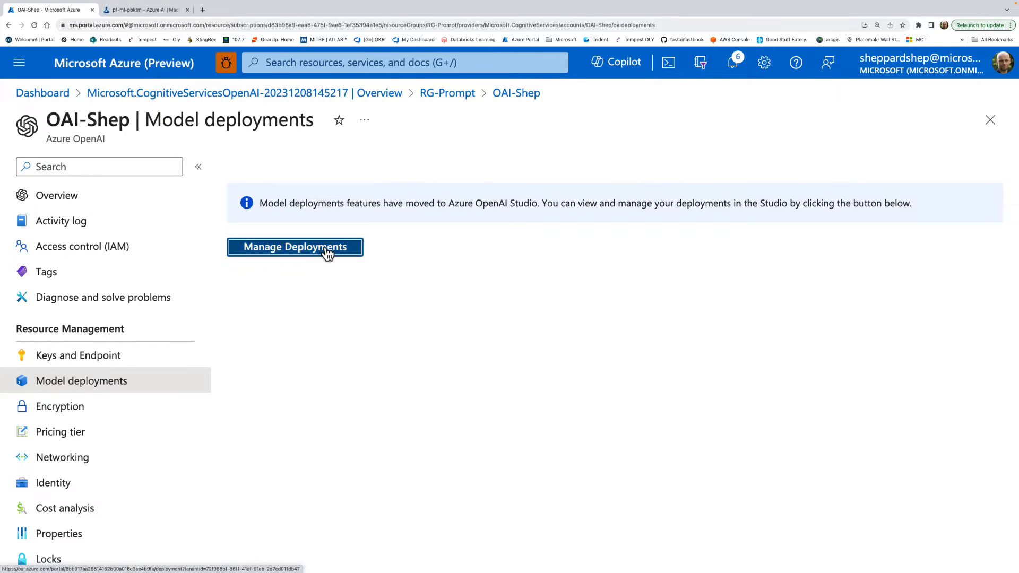
click(325, 249)
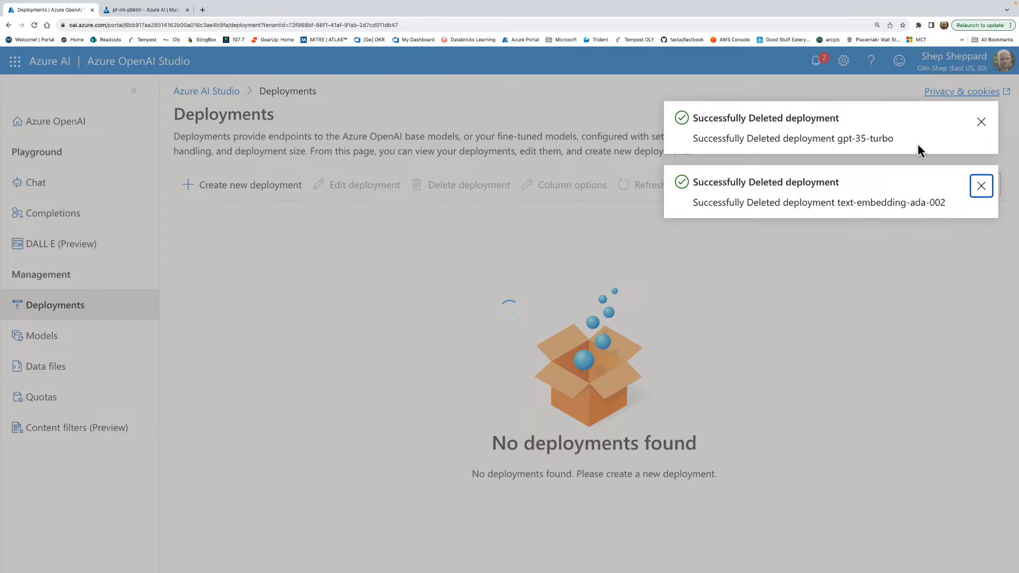
click(981, 122)
click(981, 123)
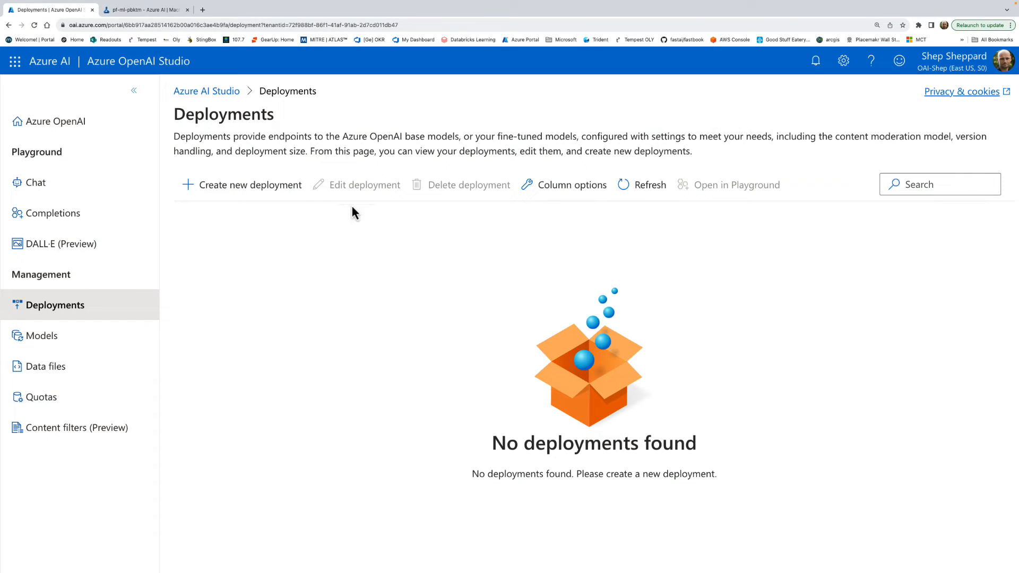
Step: Deploy the gpt-35-turbo-16k model with the auto-update default version, using gpt-35-turbo-16k as the deployment name
click(243, 187)
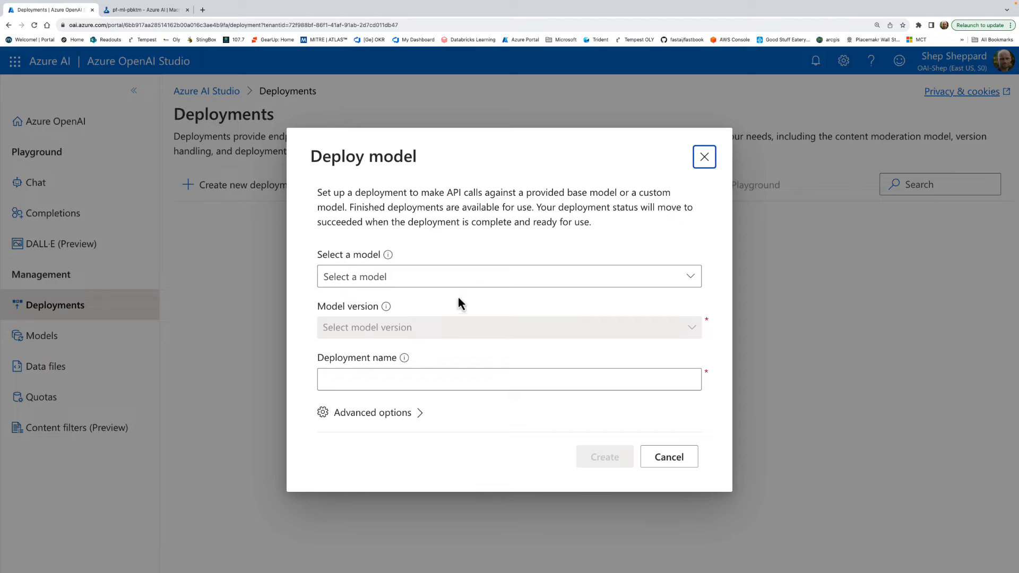
click(692, 277)
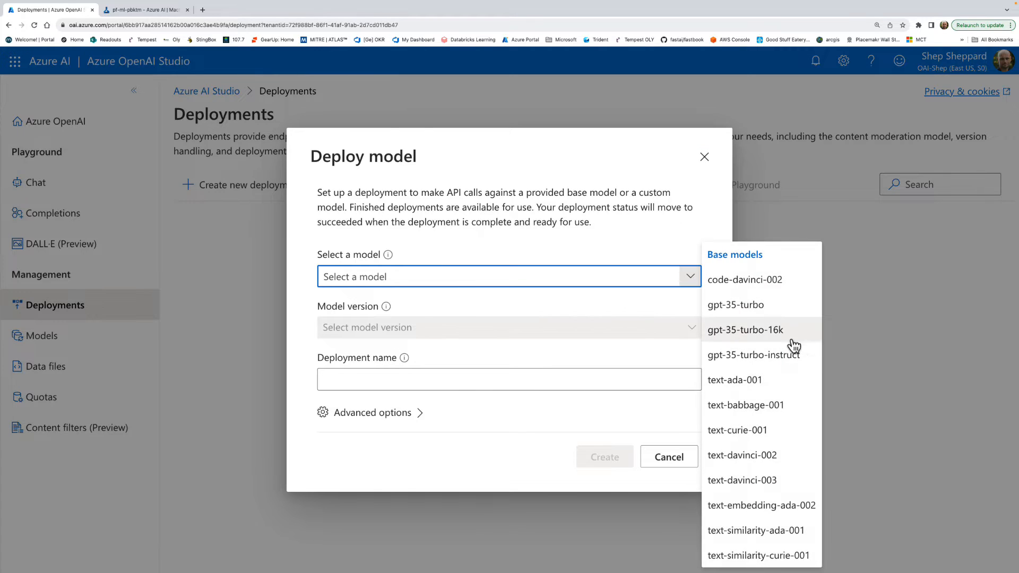
click(774, 337)
click(554, 309)
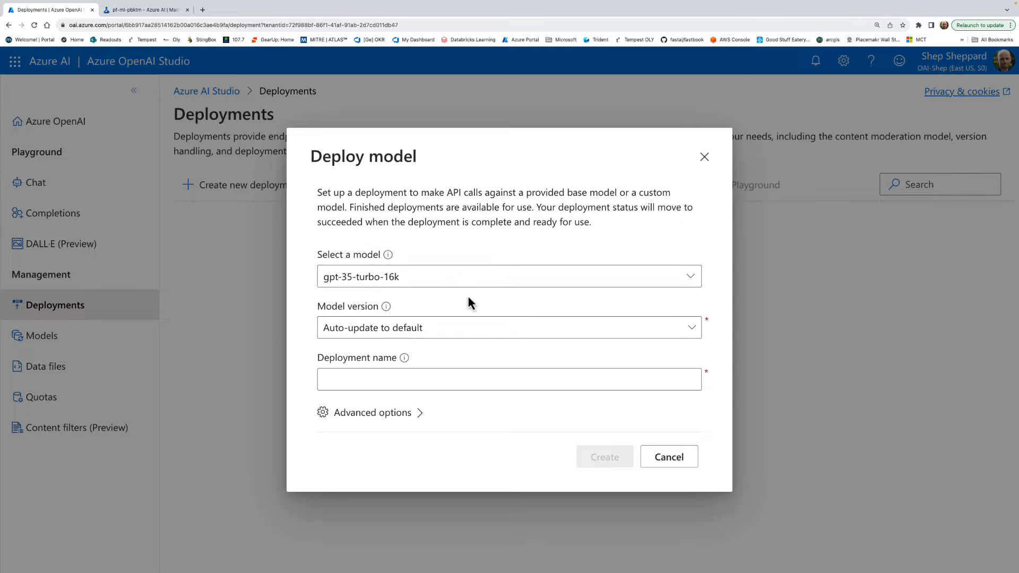
click(426, 272)
key(ctrl+c)
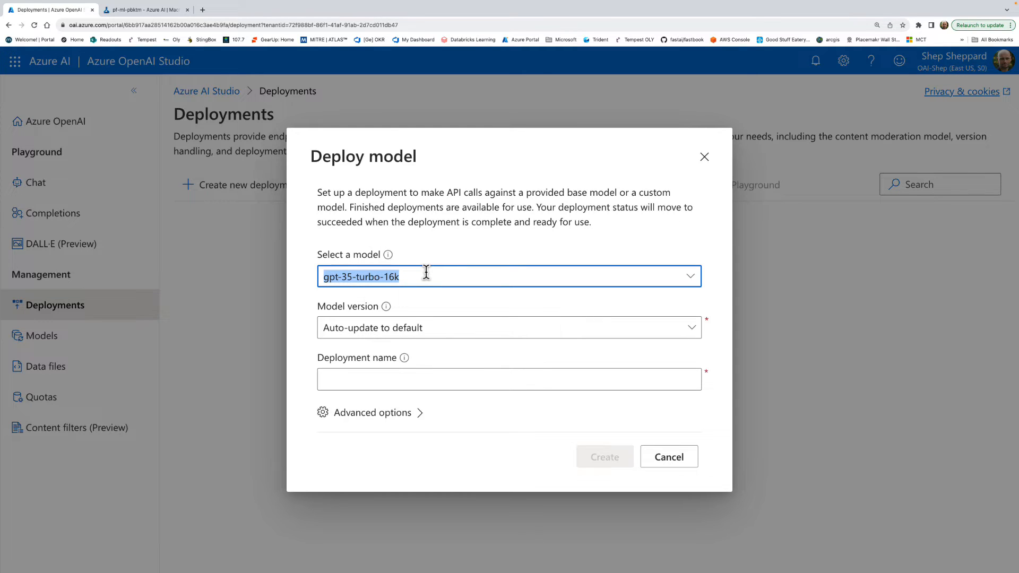
click(419, 379)
key(ctrl+v)
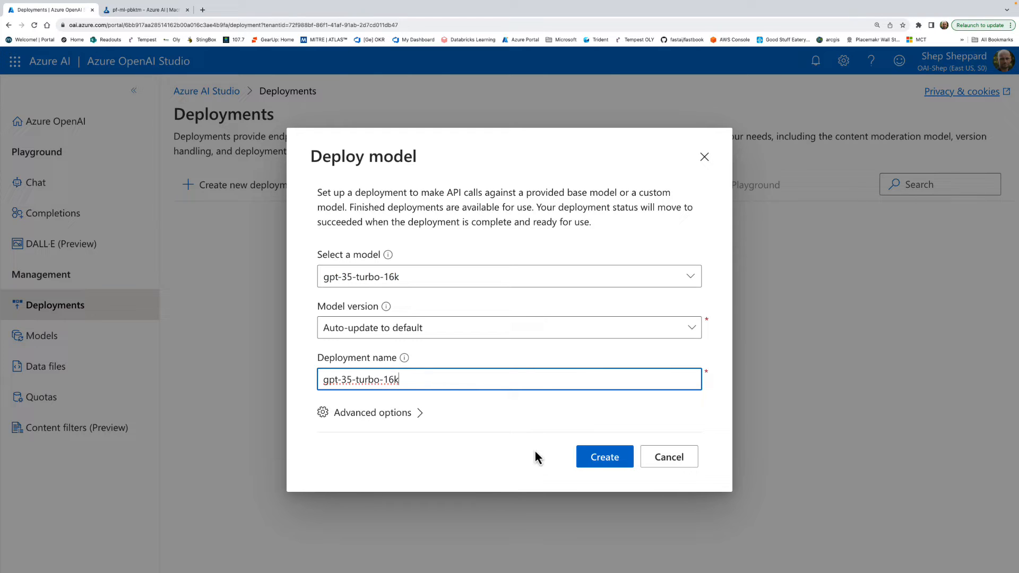
click(617, 461)
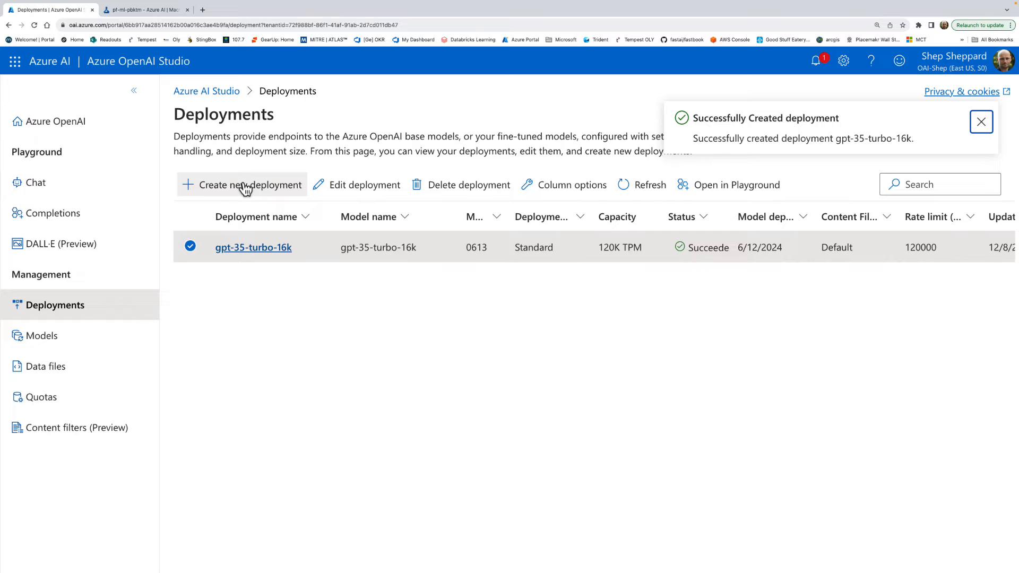
Step: Deploy the text-embedding-ada-002 model with version 2 (Default), using text-embedding-ada-002 as the deployment name
click(245, 187)
click(456, 284)
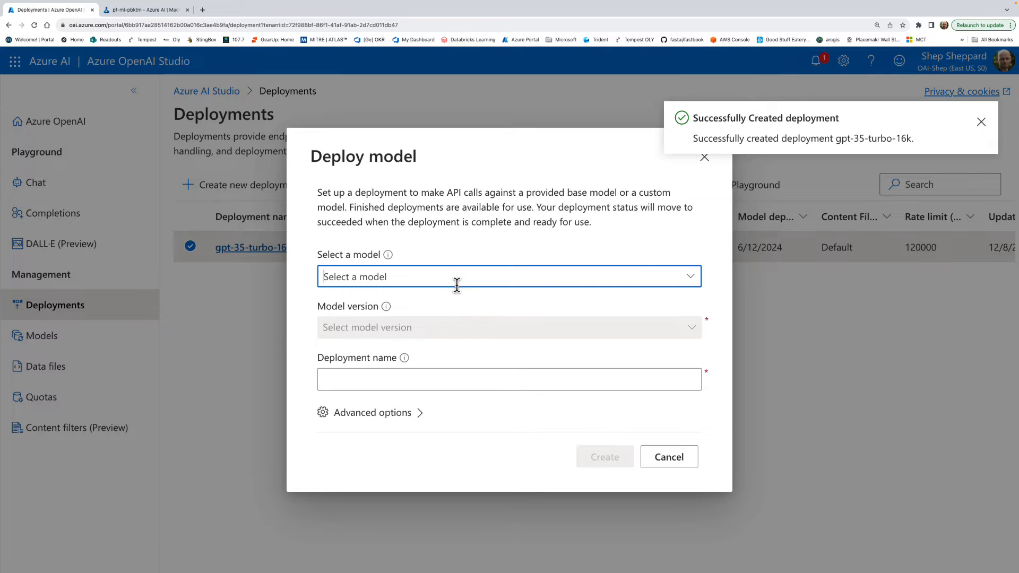
click(690, 276)
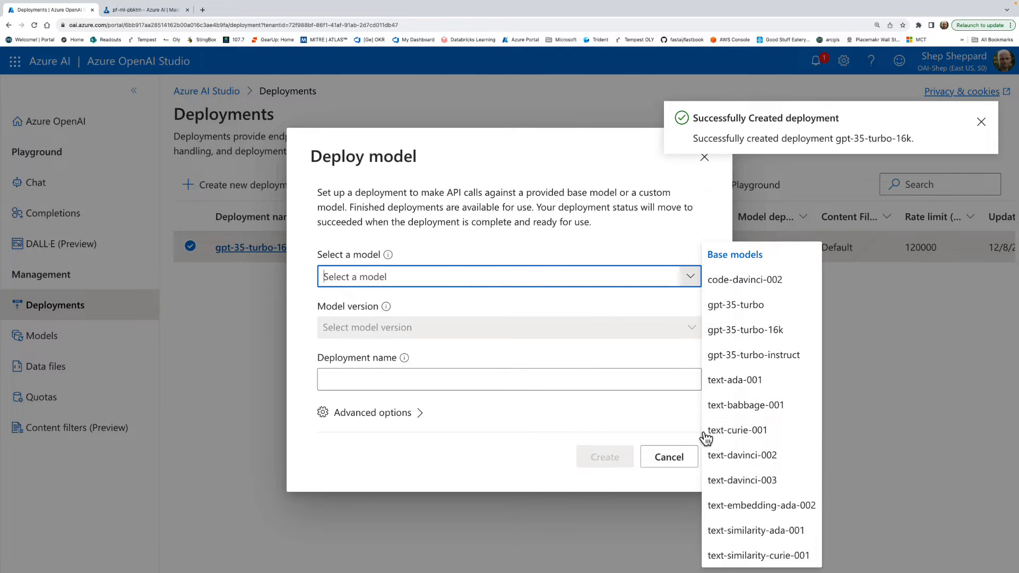
click(747, 507)
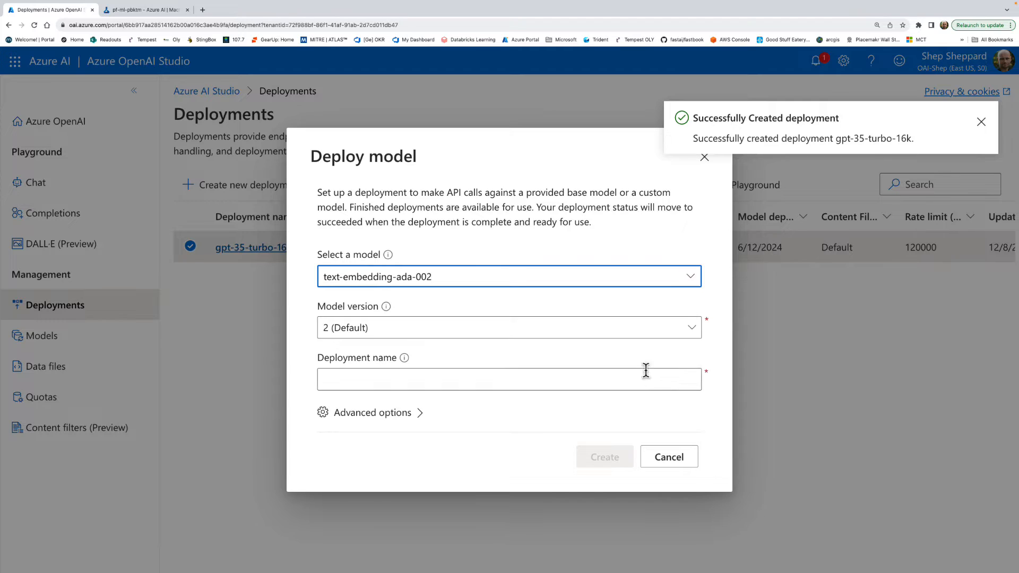
triple_click(499, 278)
key(super+c)
click(446, 377)
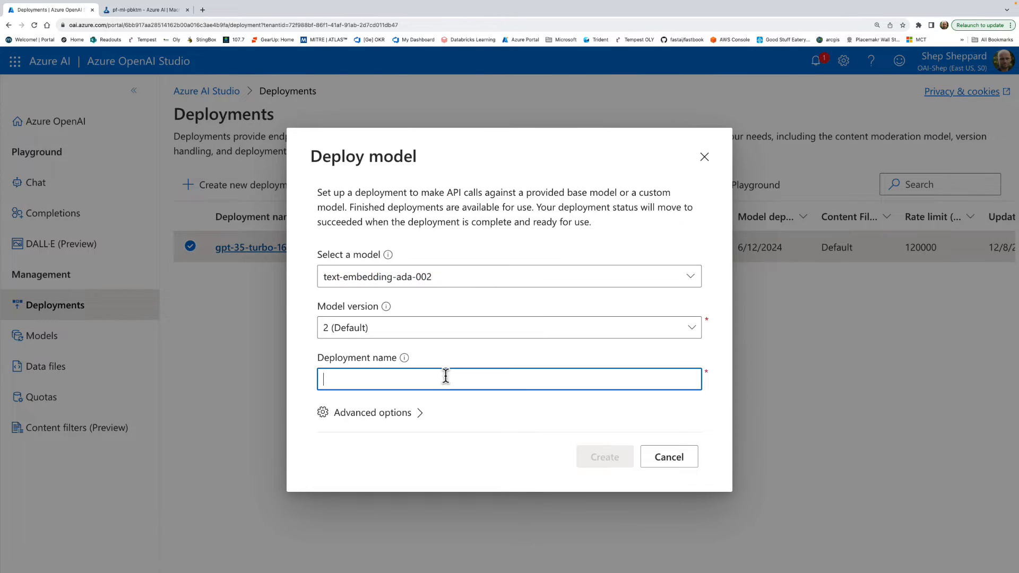
key(super+v)
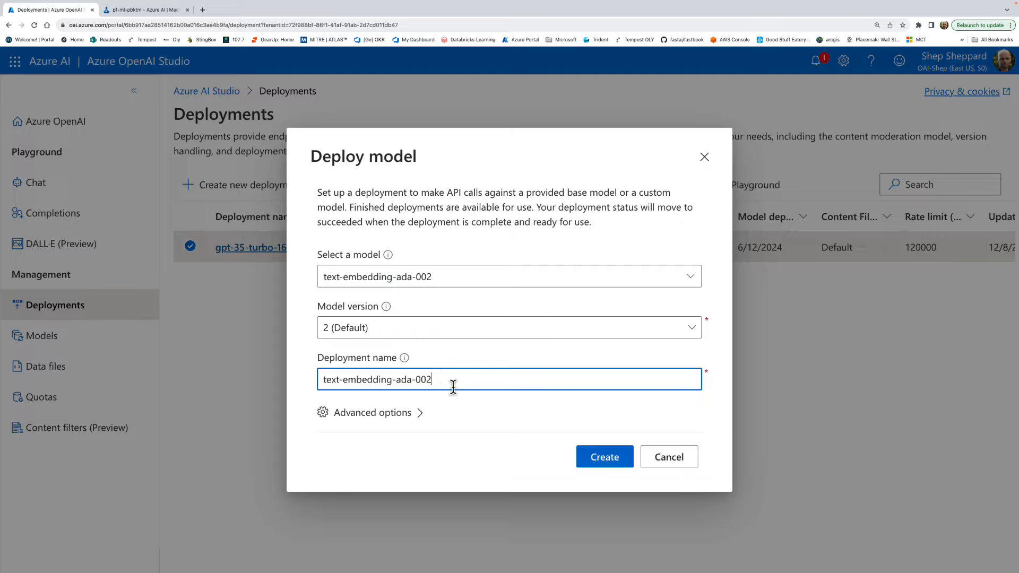
click(600, 461)
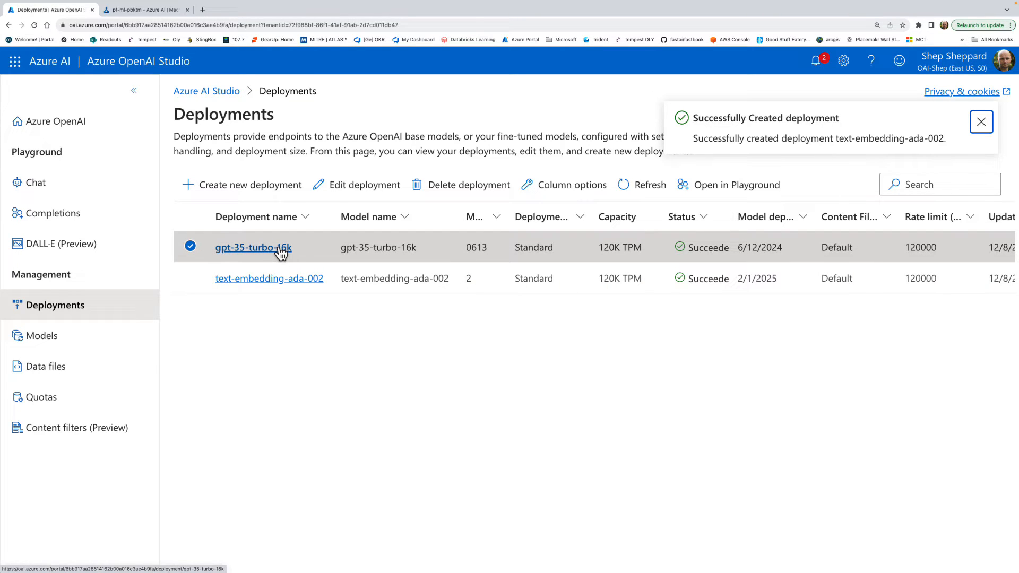
Step: Test the gpt-35-turbo-16k deployment in the chat playground by sending the message "hello"
click(37, 184)
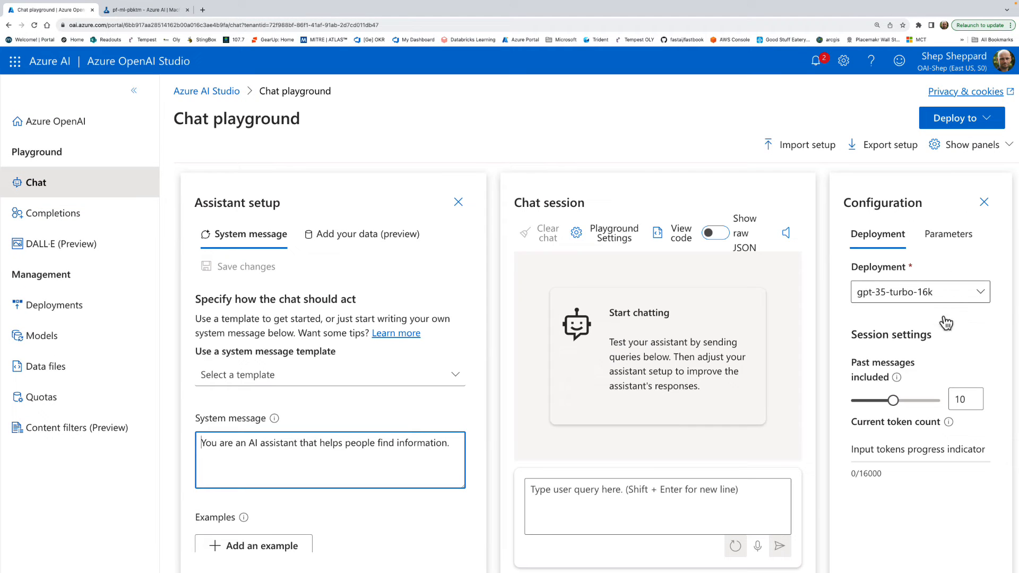
click(624, 491)
text(hello)
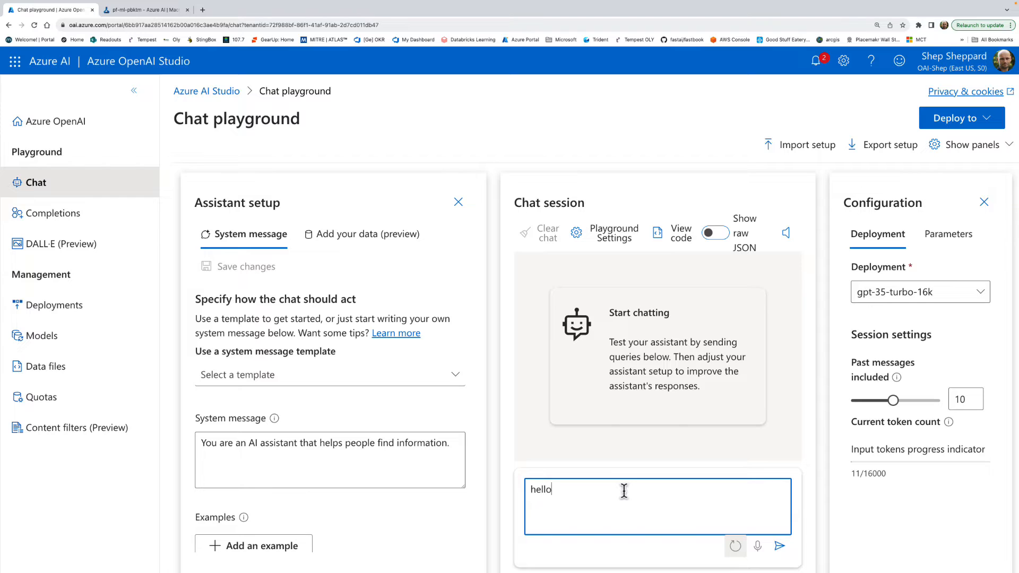
key(Return)
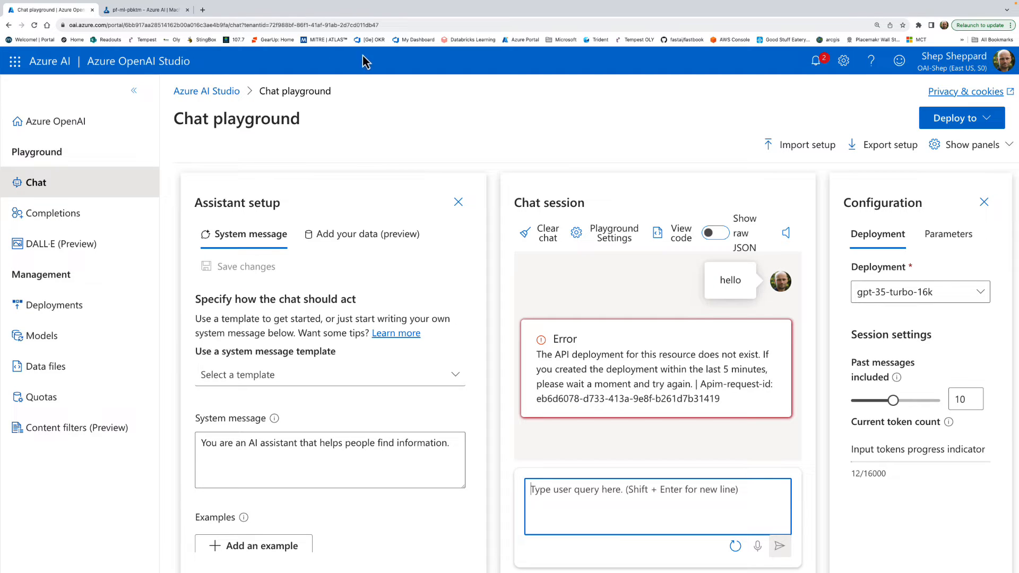
Step: Open OAI-Shep from the RG-Prompt resource group in the Azure portal and examine its keys and endpoint
click(530, 40)
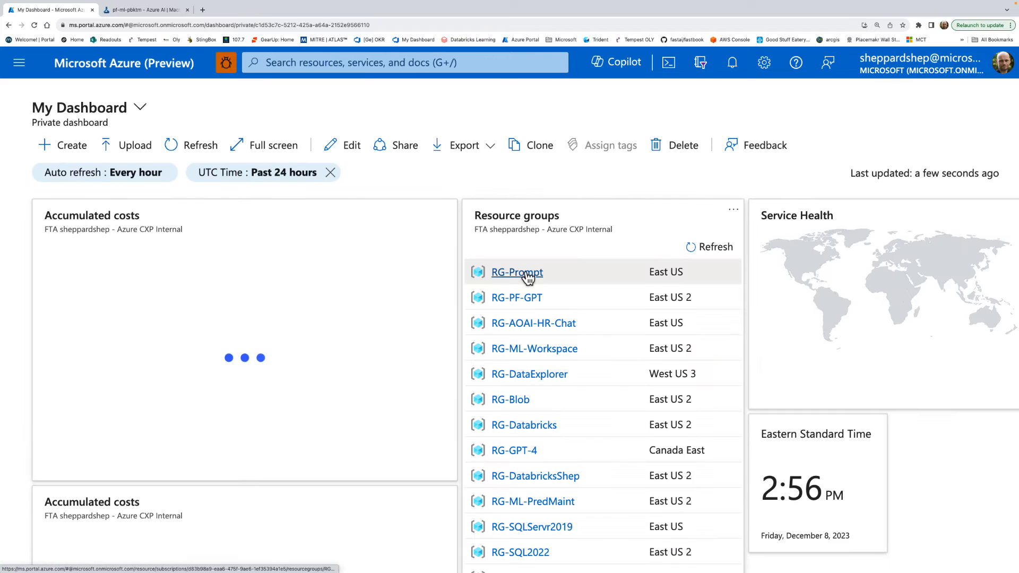
click(527, 276)
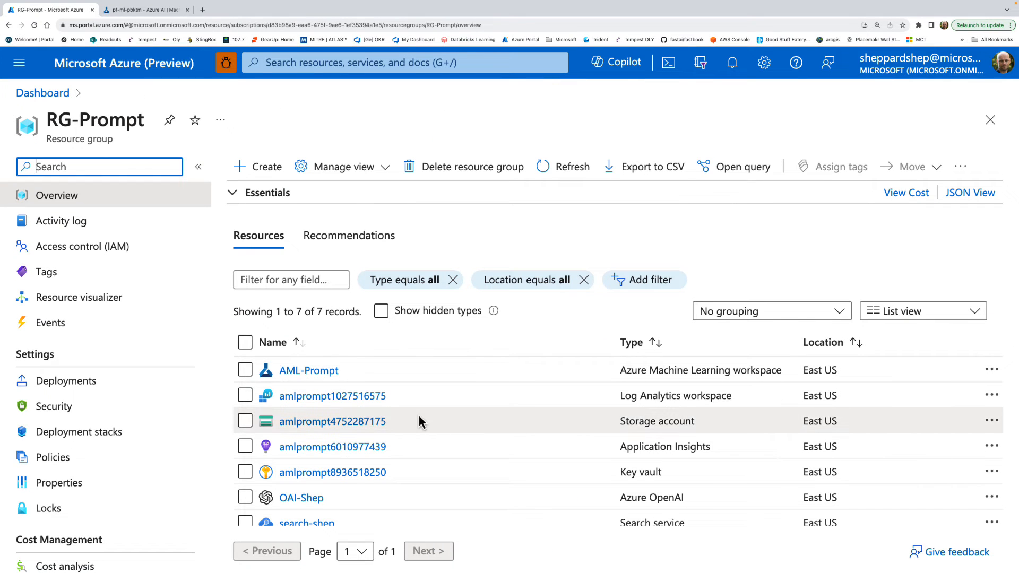
scroll(419, 422, down, 1)
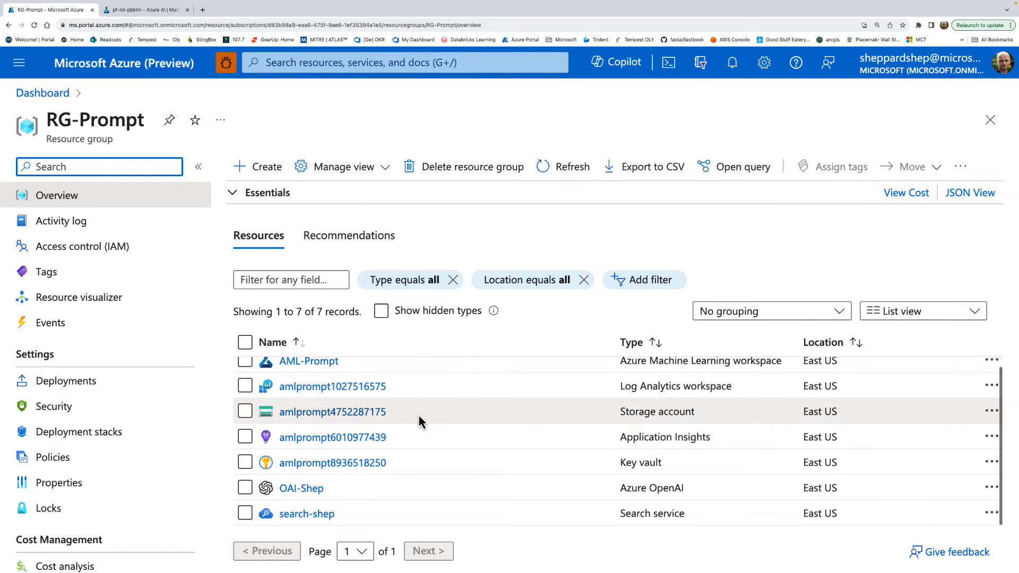
click(316, 488)
click(113, 358)
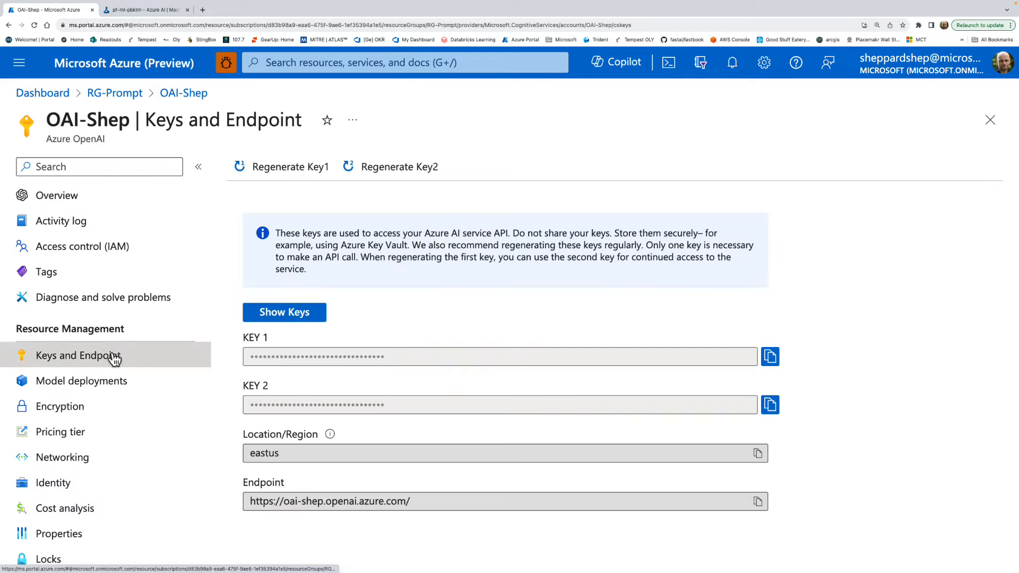
drag(448, 501, 268, 491)
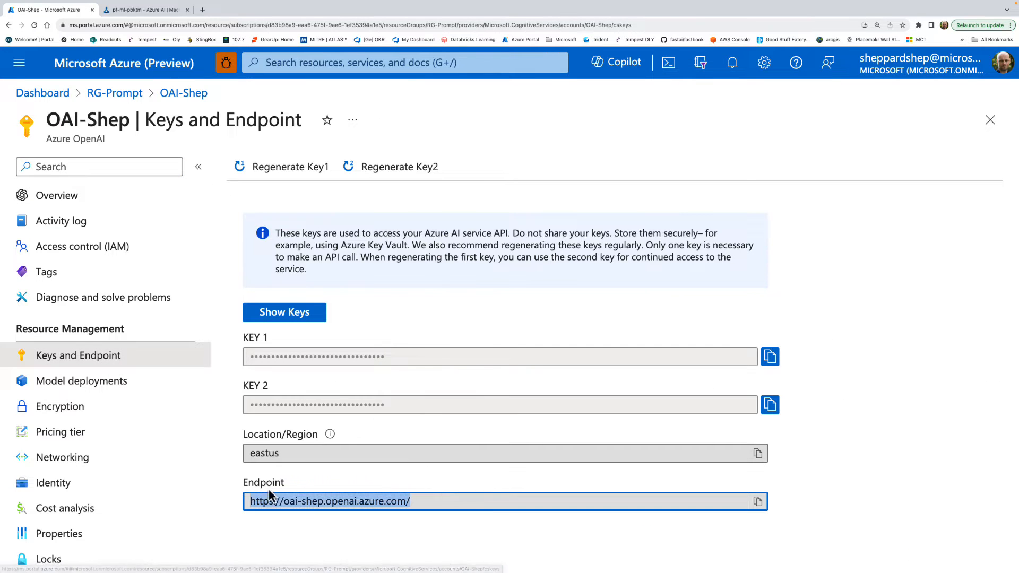
click(399, 316)
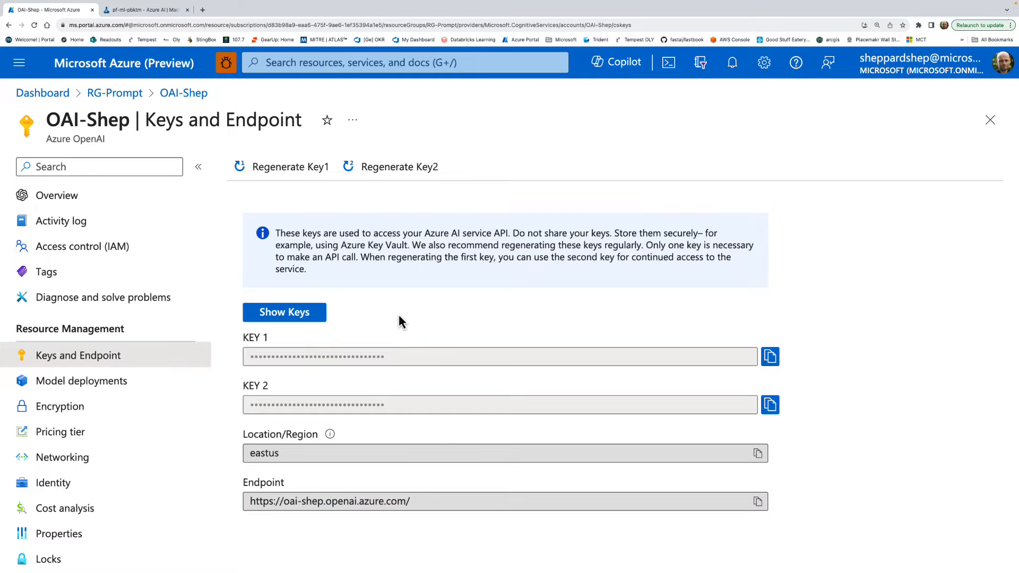
Step: Open the AML-Prompt workspace from RG-Prompt in the other browser tab, launch Azure Machine Learning Studio and enlarge the page to 175%
click(170, 16)
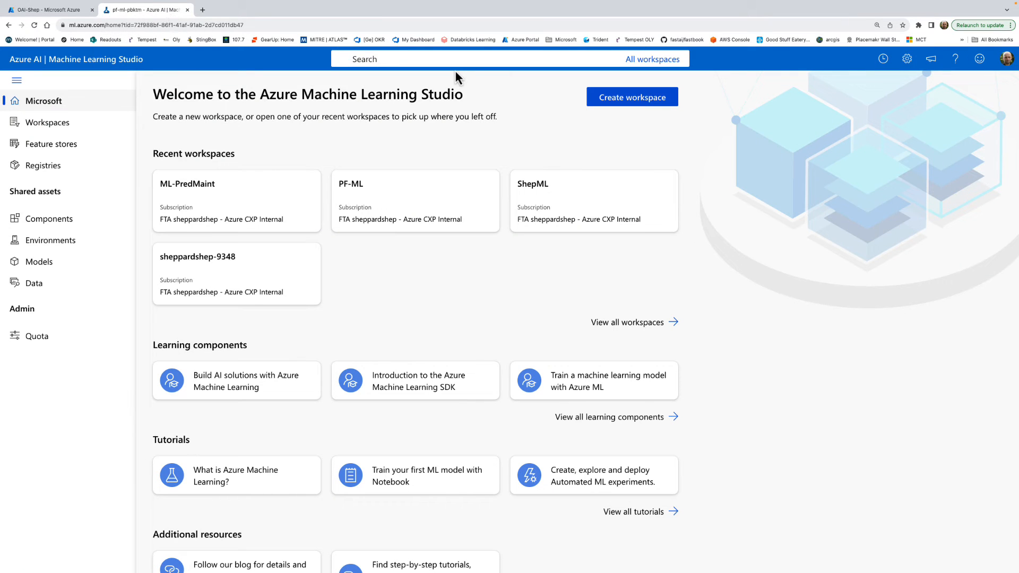
click(521, 41)
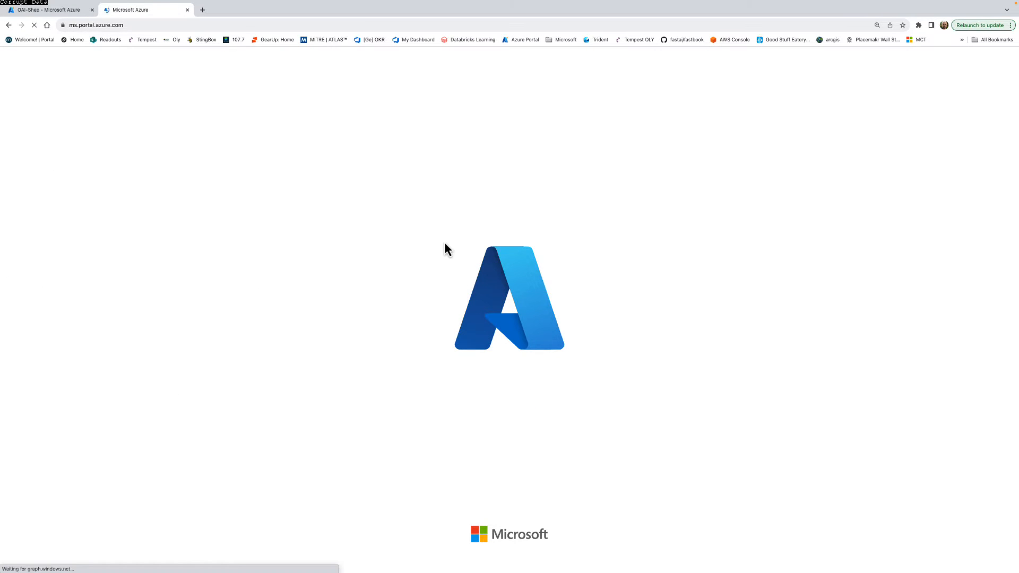
click(518, 273)
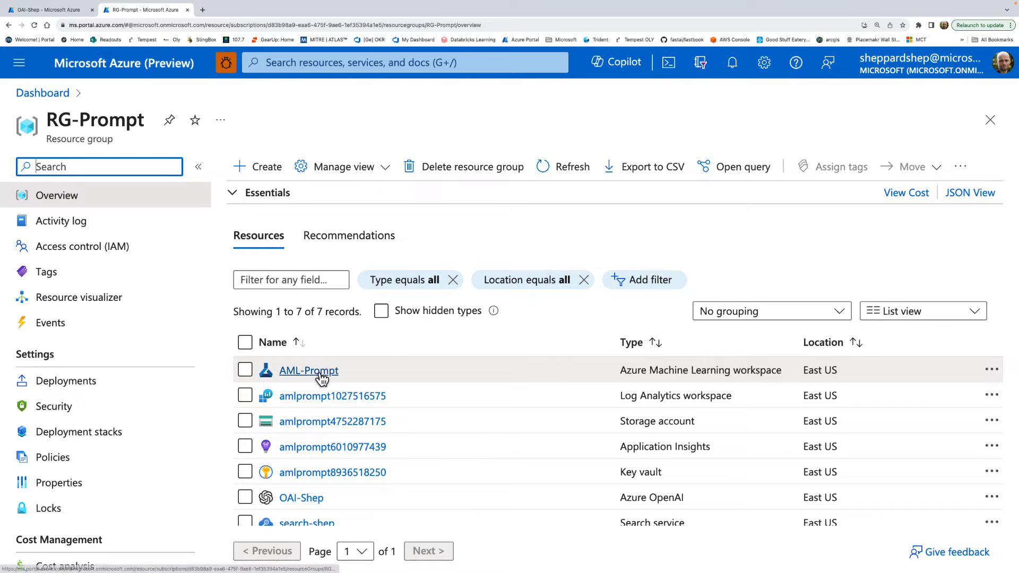
click(320, 374)
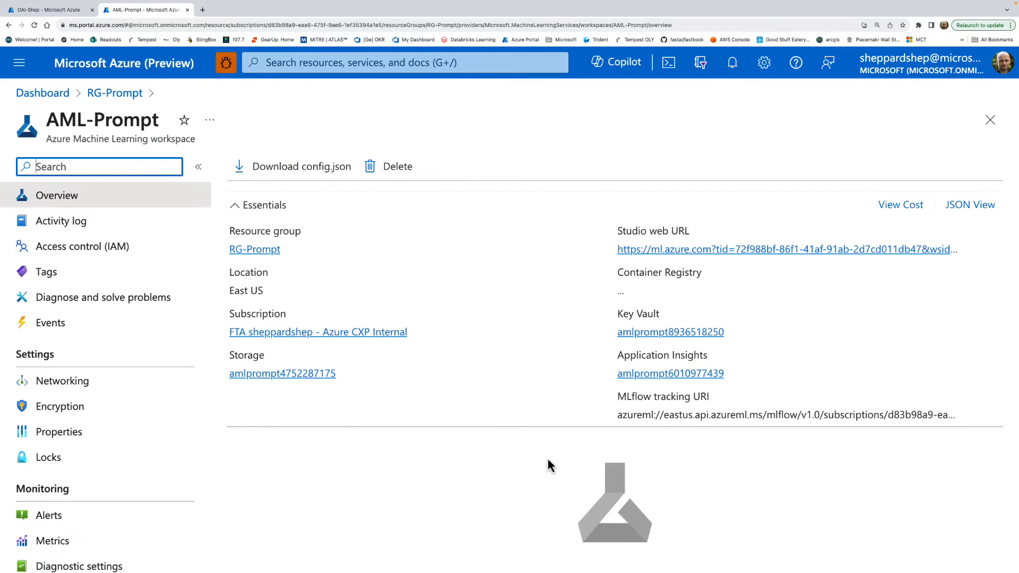
scroll(547, 462, down, 3)
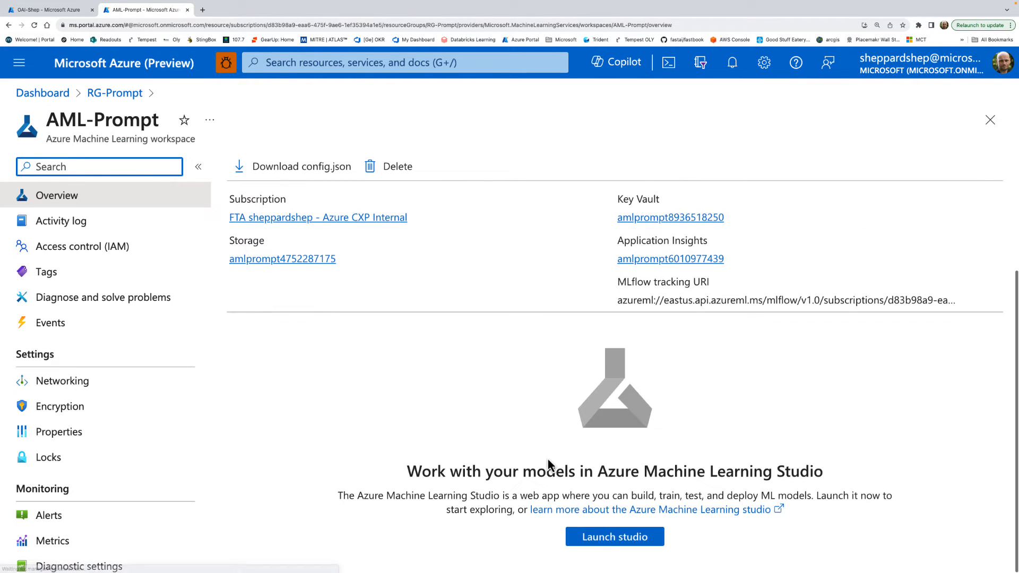
click(615, 546)
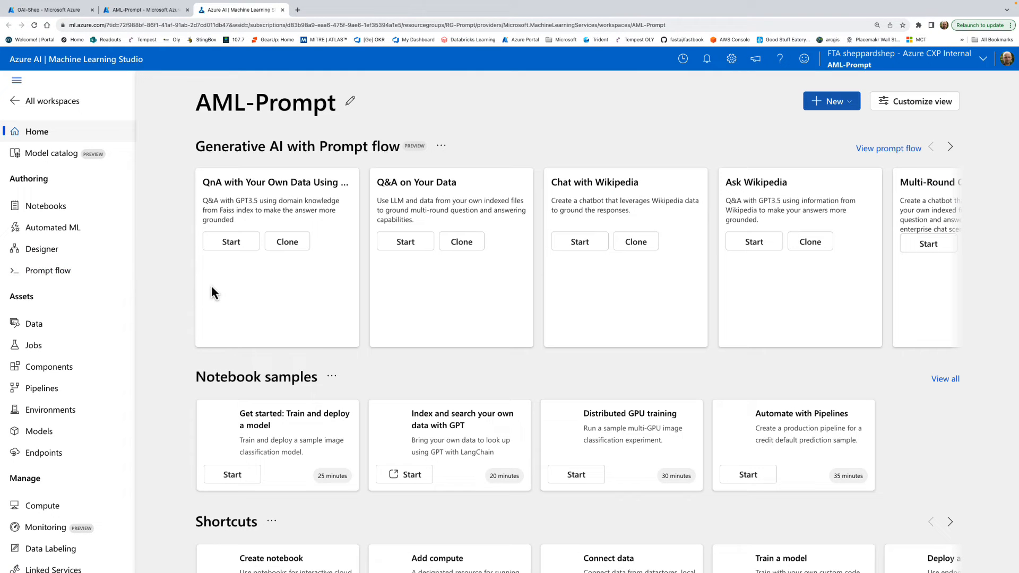
key(ctrl+plus)
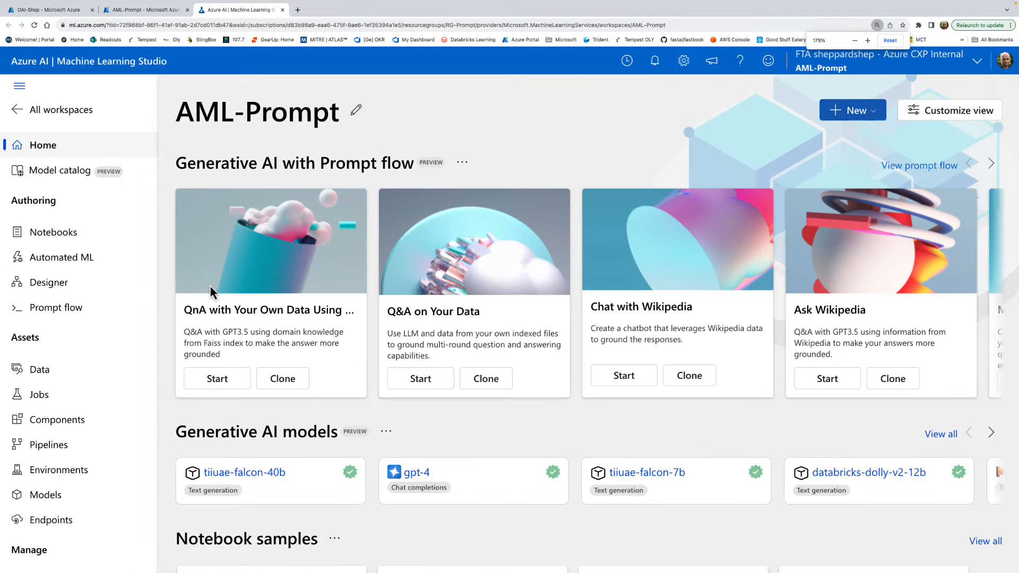
Step: Examine the flow types and gallery samples offered for a new prompt flow without creating one
click(69, 309)
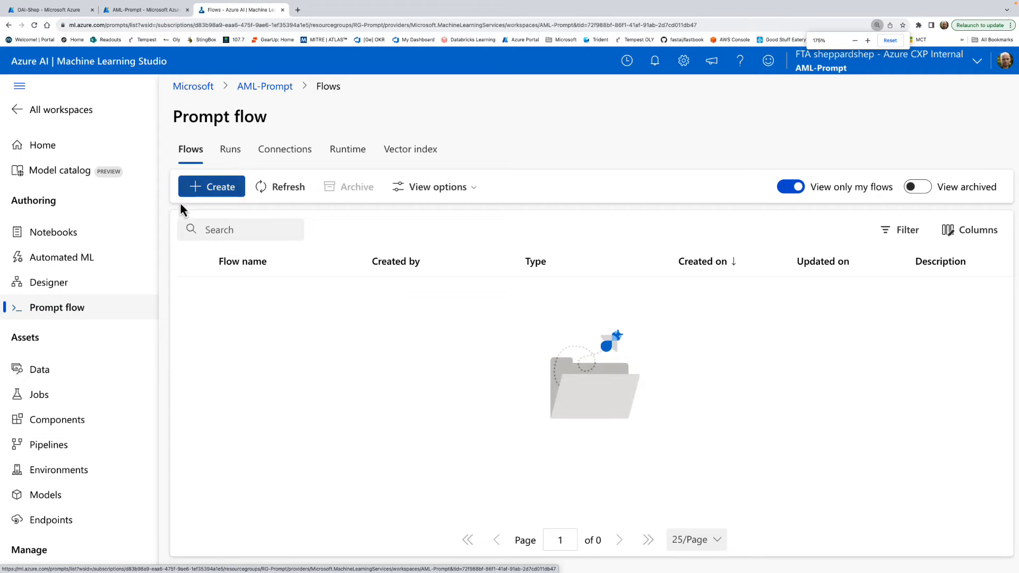
click(209, 191)
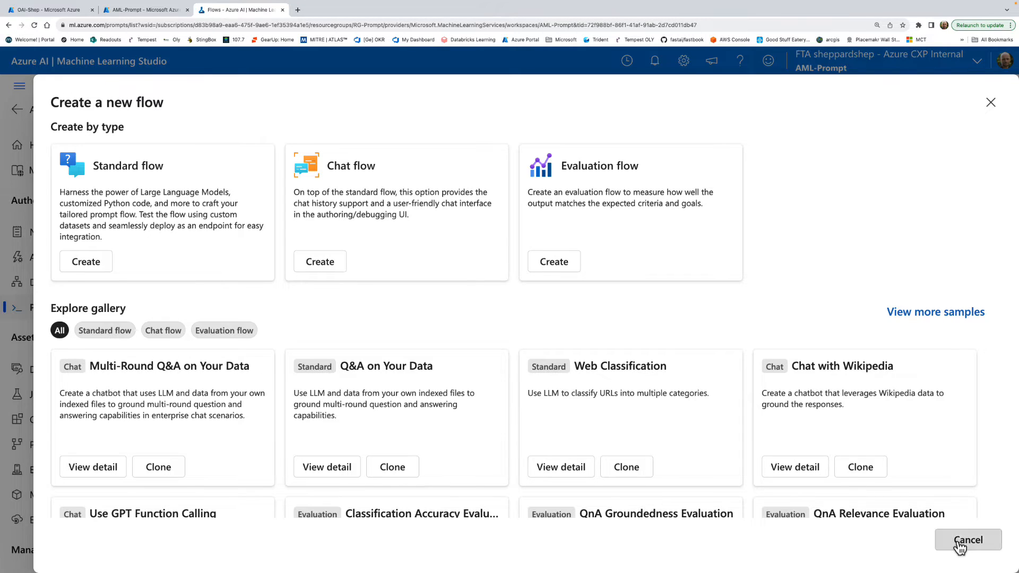
click(967, 540)
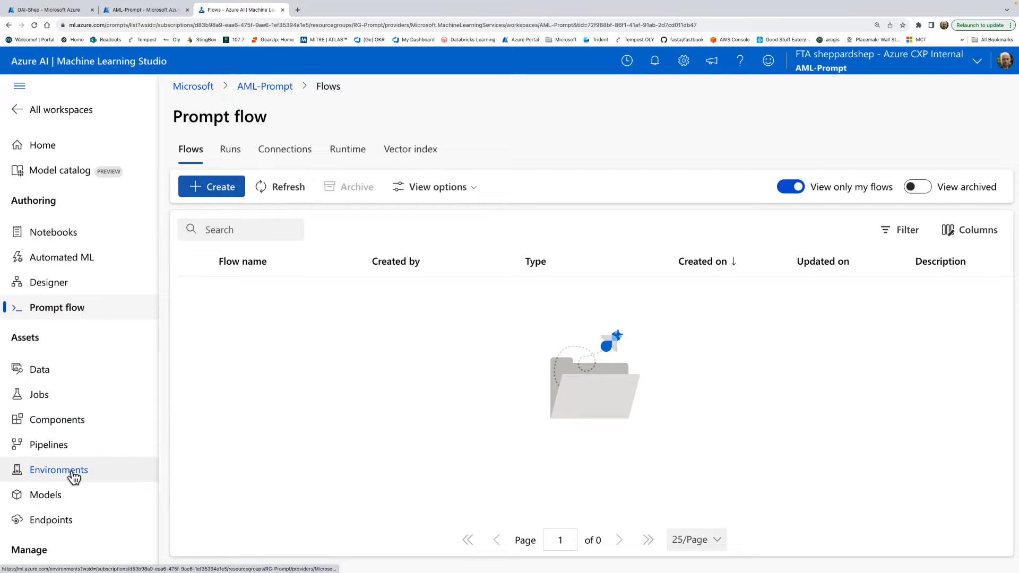
Step: Start a new compute instance with the suggested name, CPU type and Standard_E4ds_v4 size, and continue to its scheduling settings
scroll(76, 470, down, 2)
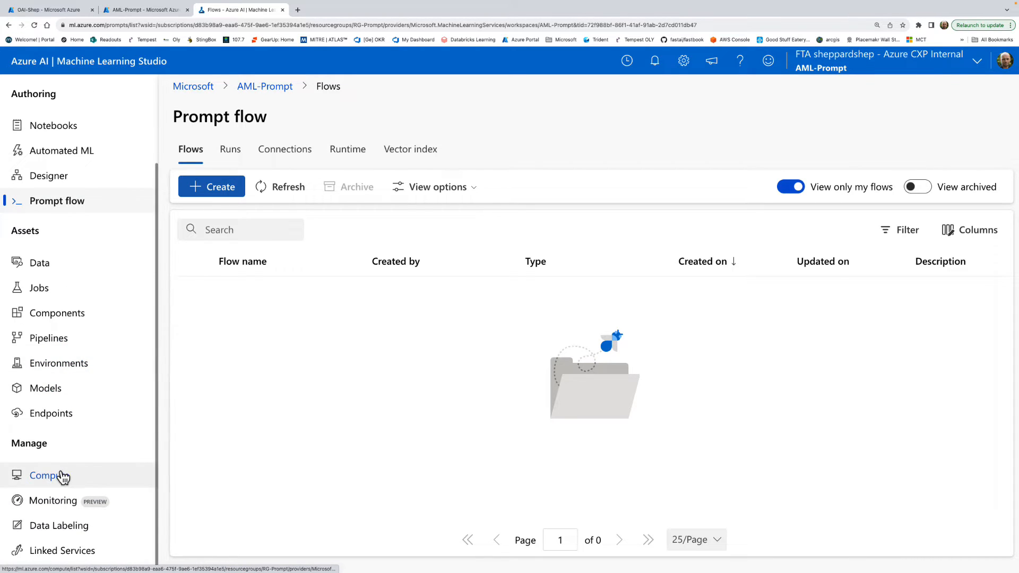
click(61, 476)
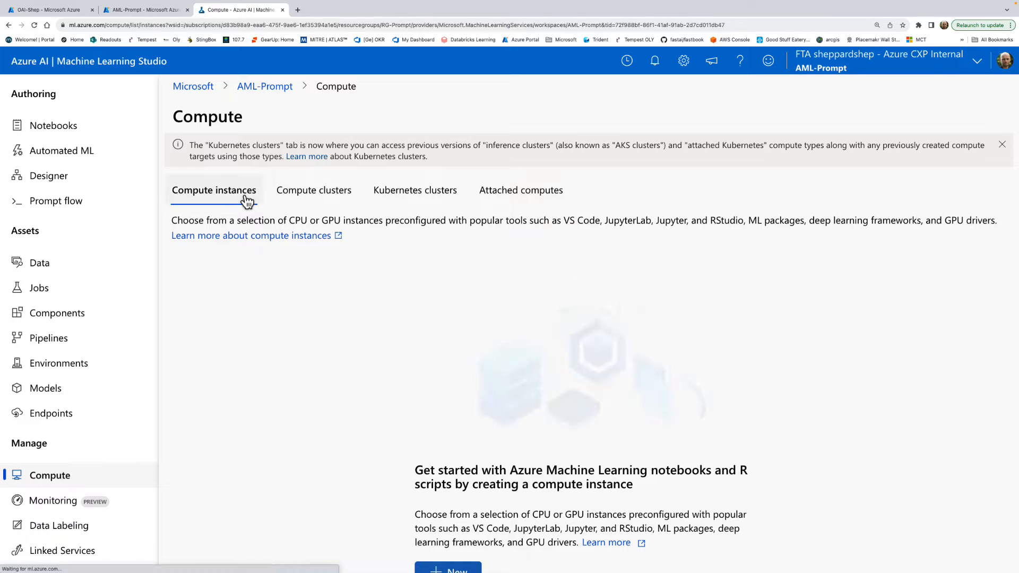
scroll(387, 460, down, 2)
scroll(387, 460, down, 2)
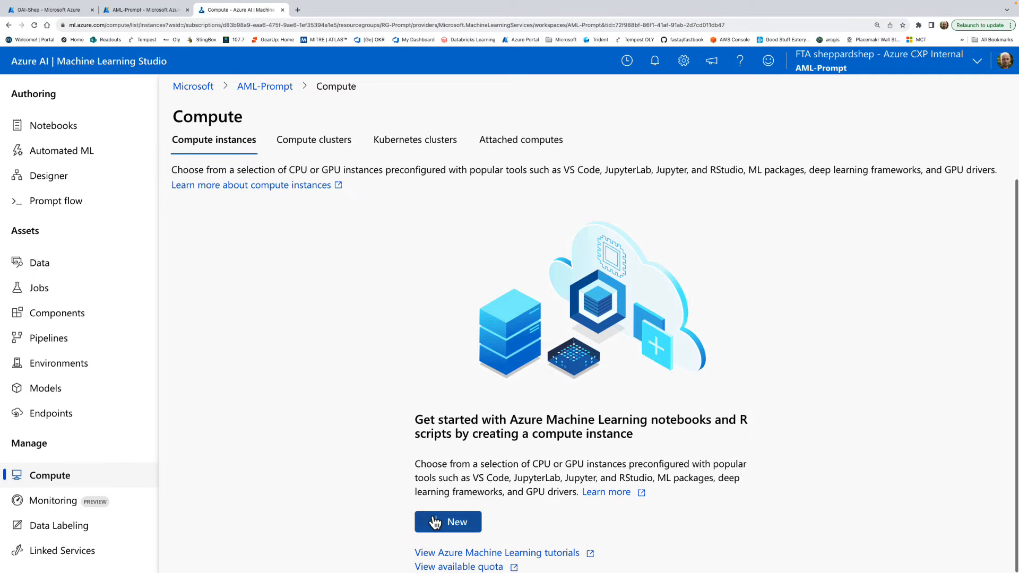
click(437, 523)
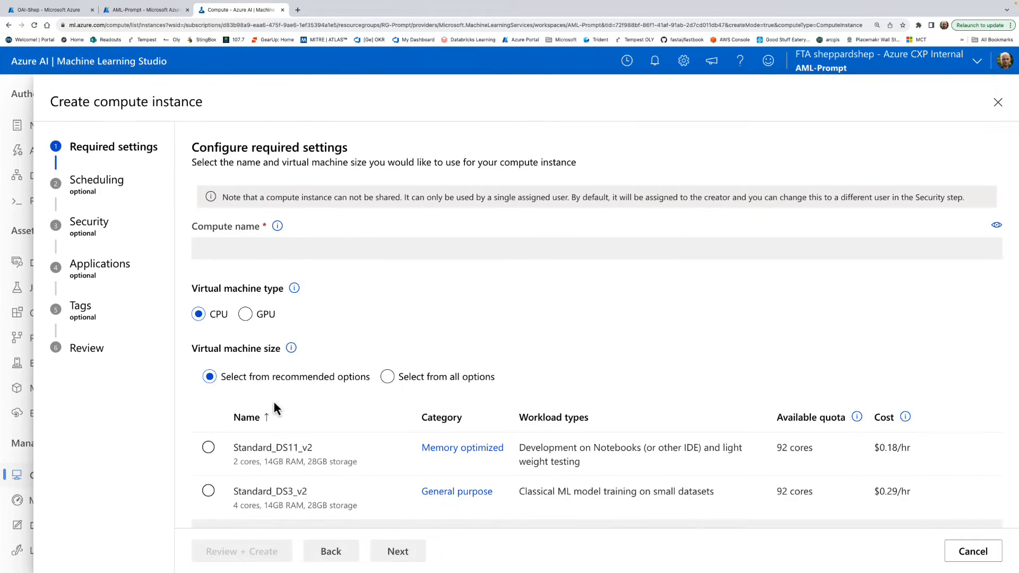
scroll(364, 357, down, 3)
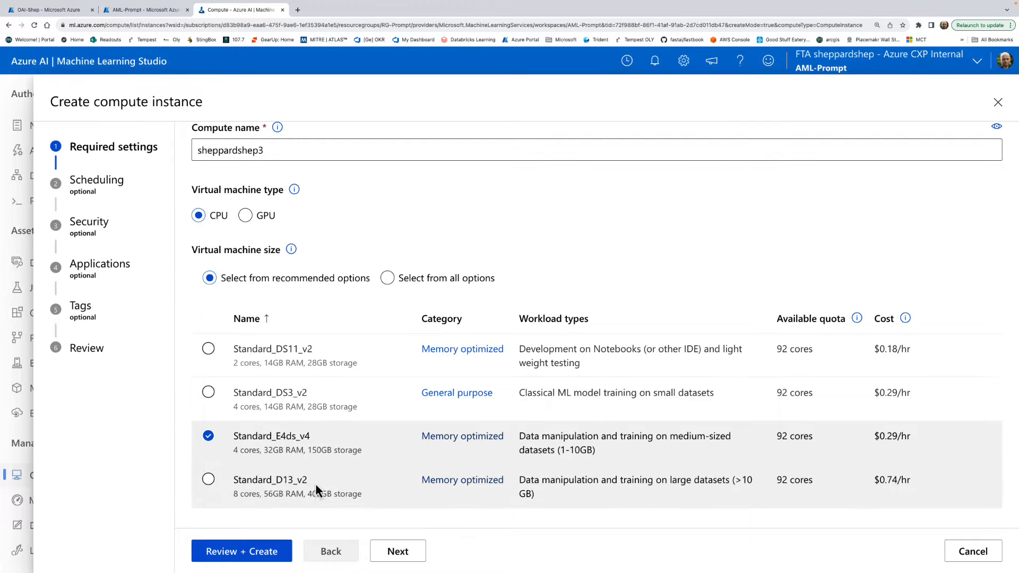
click(398, 552)
Step: Set the compute instance's idle shutdown to 120 minutes of inactivity
click(287, 235)
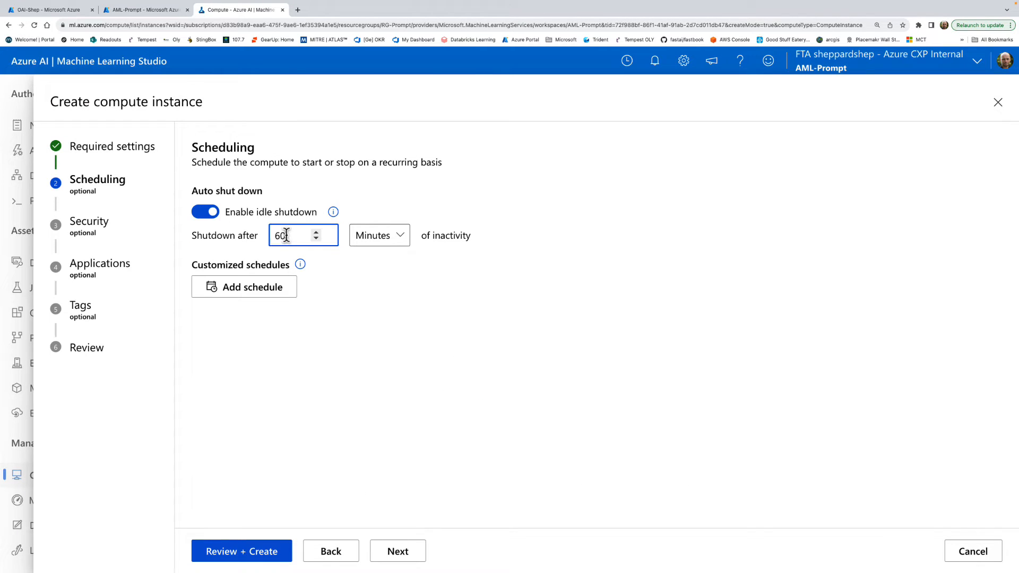
text(120)
click(334, 317)
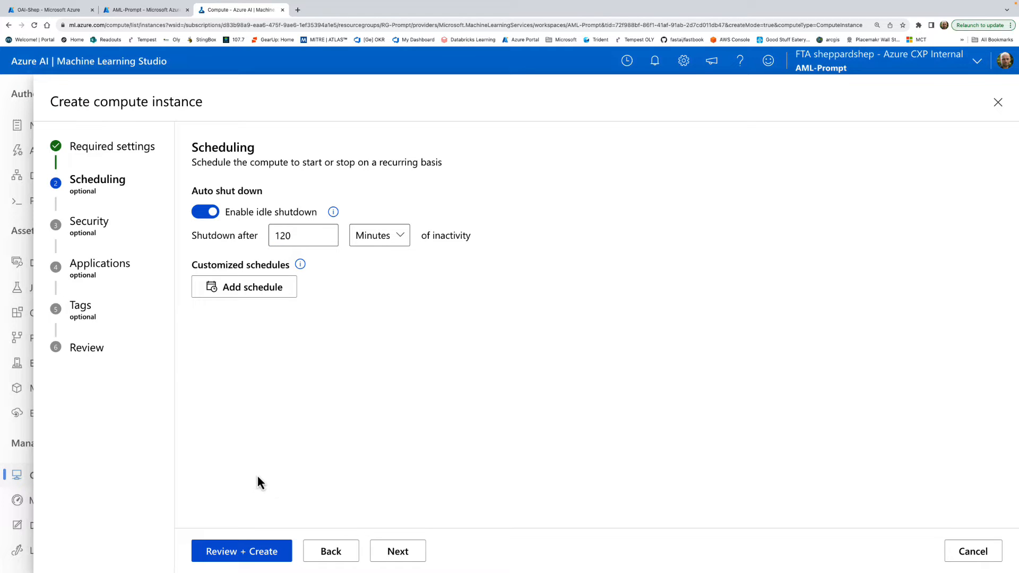
Step: Add a custom stop schedule for weekdays at 8:00 PM and set its time zone to (UTC-05:00) Eastern Time (US & Canada)
click(252, 291)
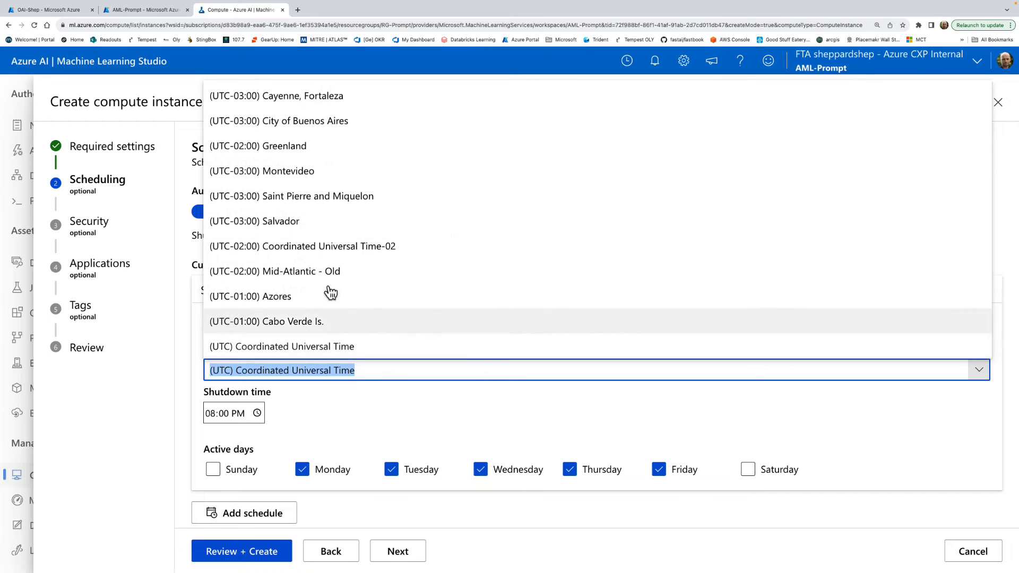
scroll(323, 271, up, 5)
scroll(258, 265, up, 5)
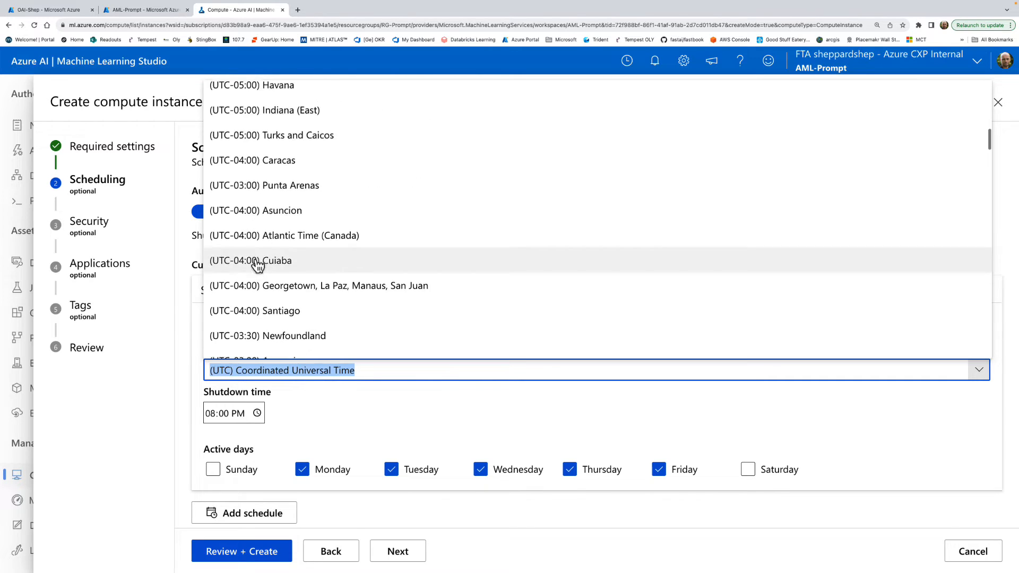
click(293, 193)
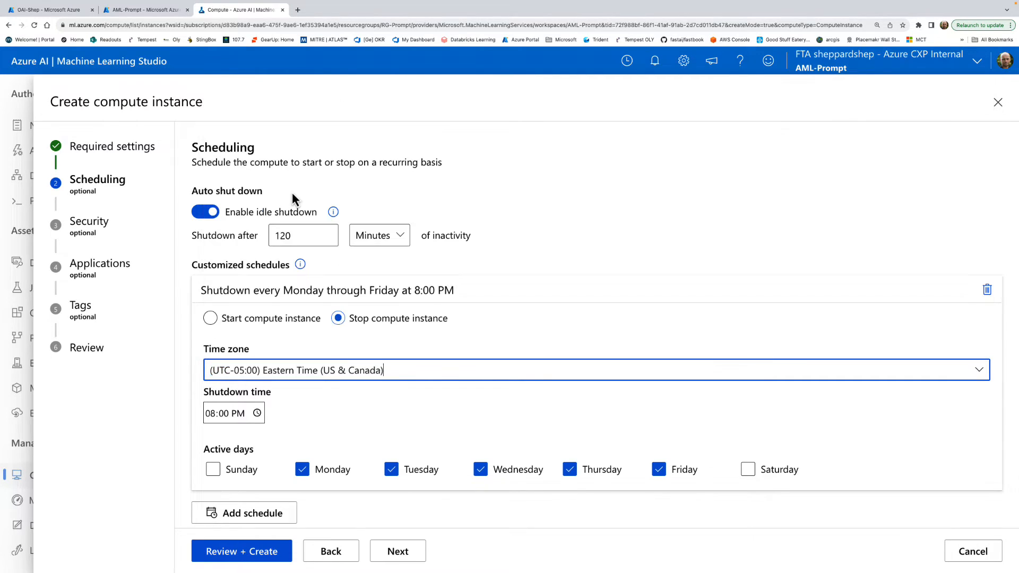
Step: Extend the compute instance's 8:00 PM stop schedule to Sunday and Saturday so it covers every day
scroll(352, 398, down, 1)
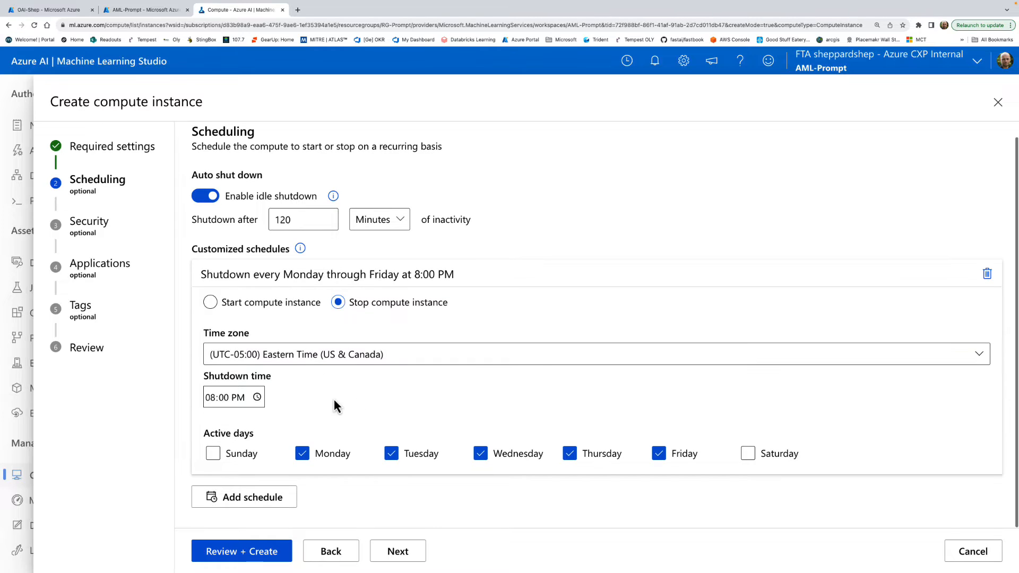
click(223, 453)
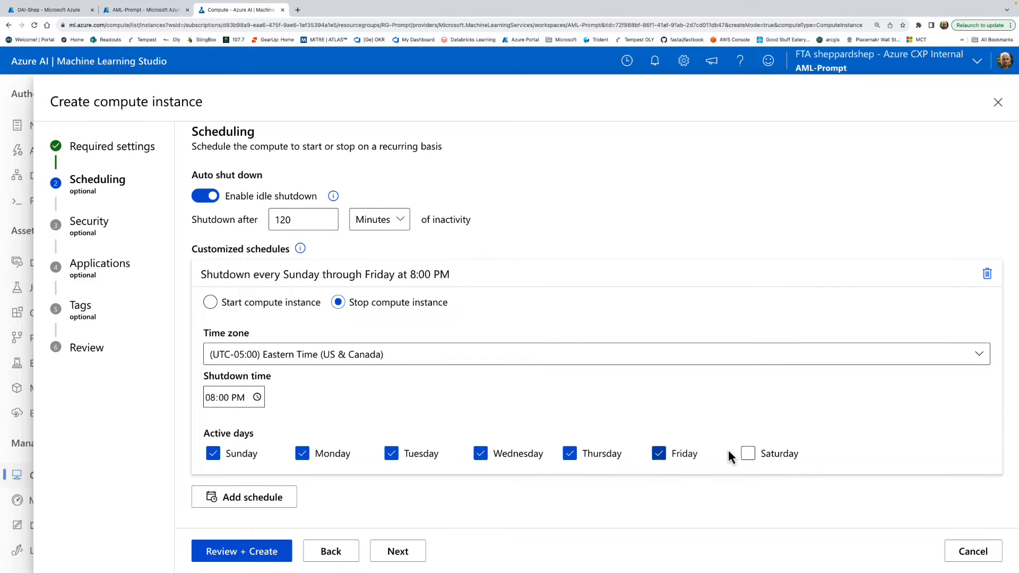
click(749, 454)
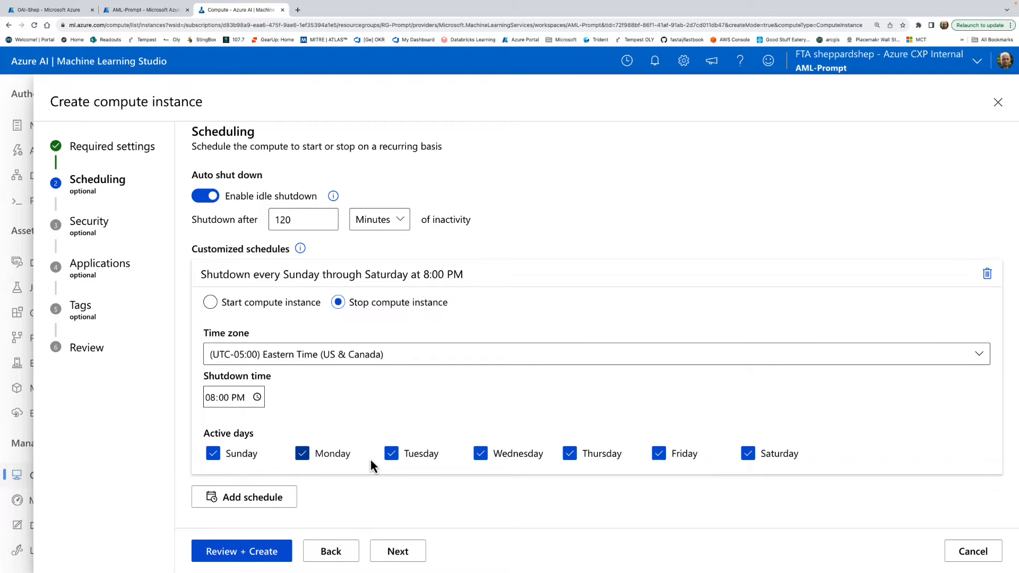
Step: Keep the default security, application and tag settings and create the compute instance
click(409, 555)
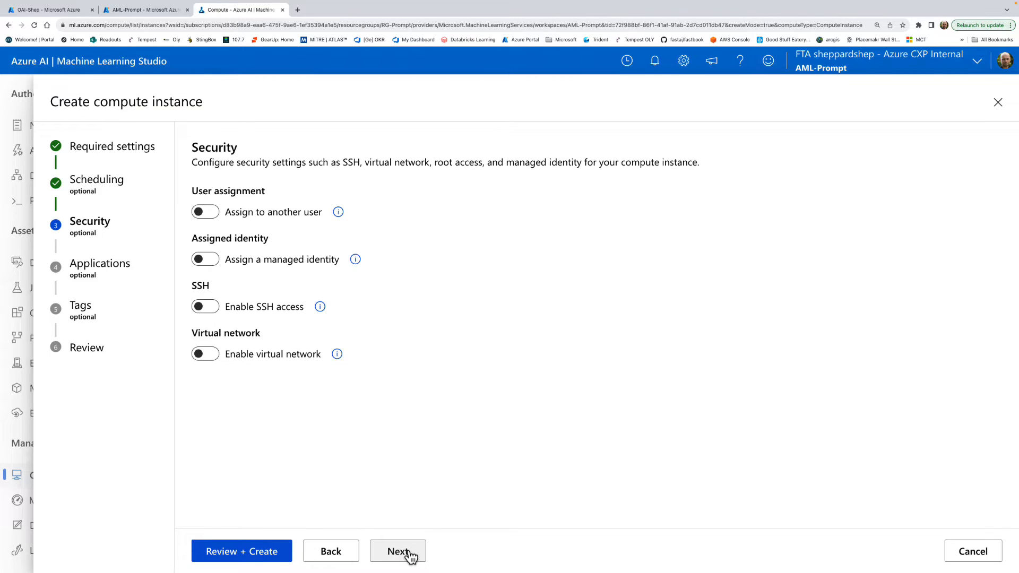
click(405, 558)
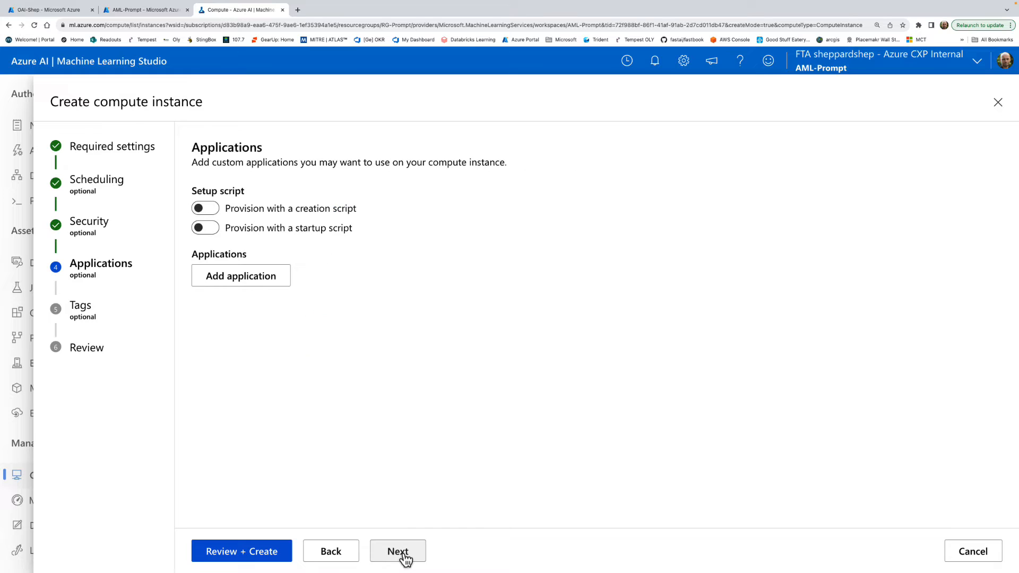
click(406, 558)
click(406, 558)
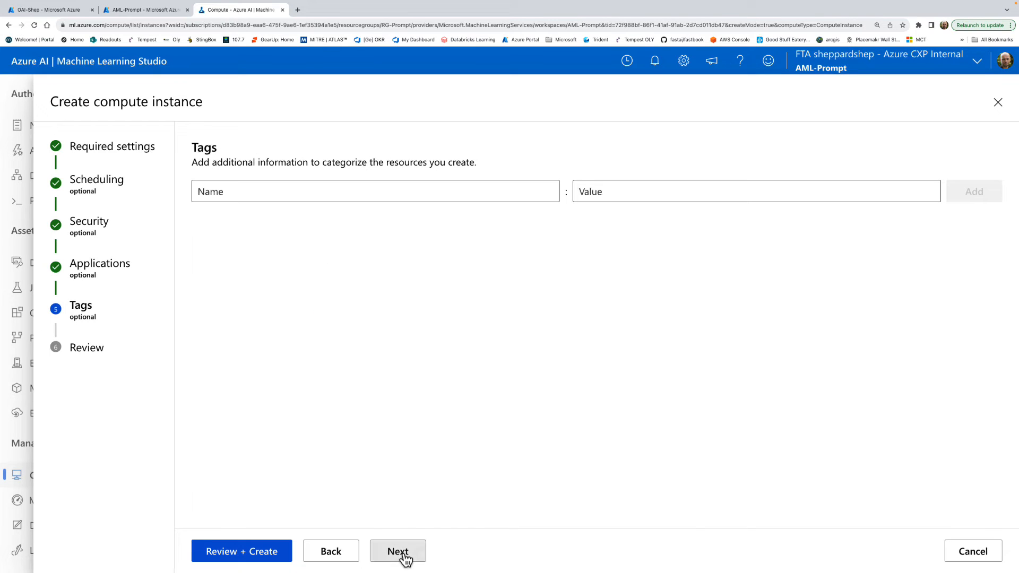
scroll(418, 437, down, 5)
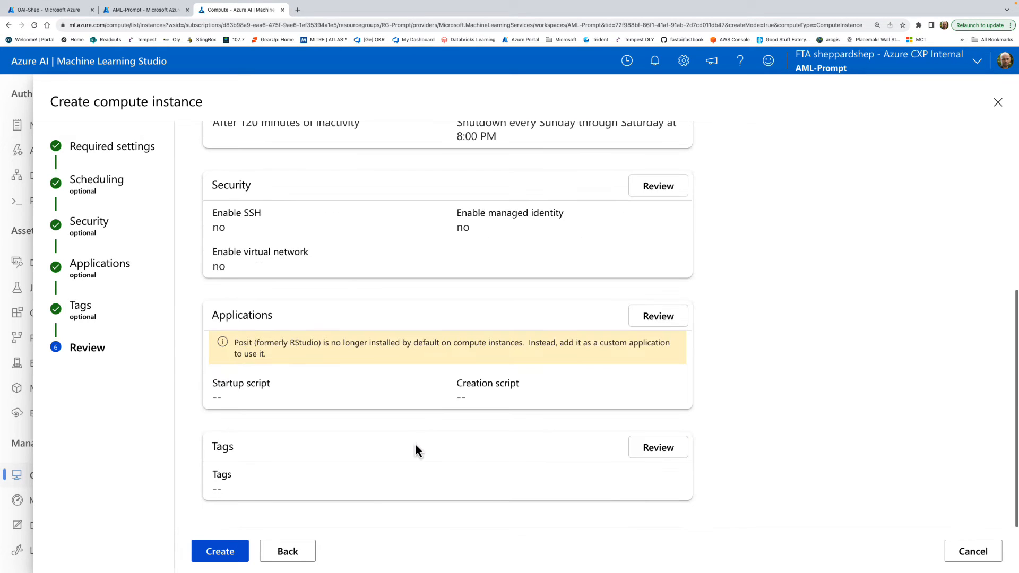
click(223, 551)
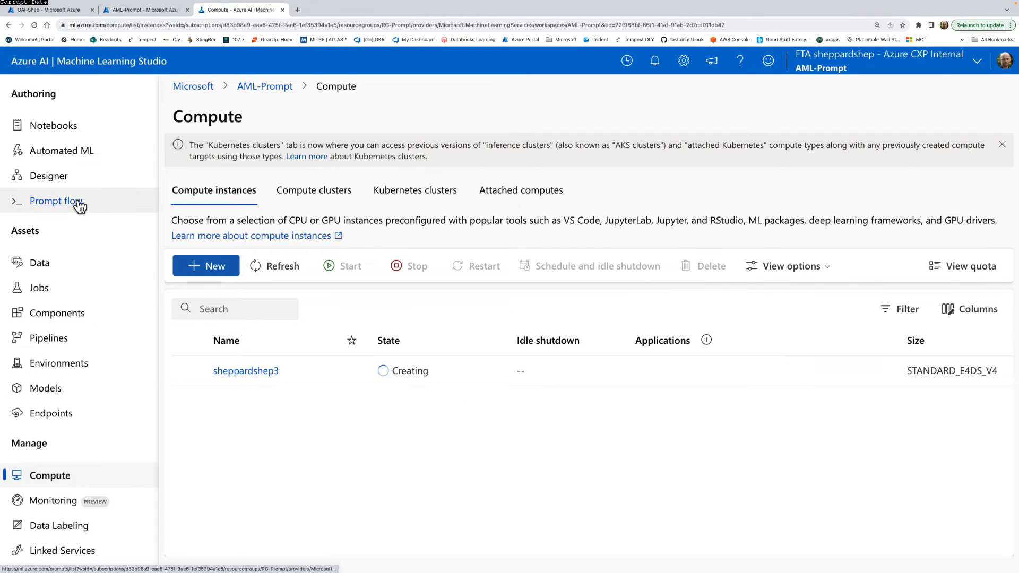
Step: Start a new Azure OpenAI connection in Prompt flow, name it OpenAI and keep Azure OpenAI as its provider
click(79, 205)
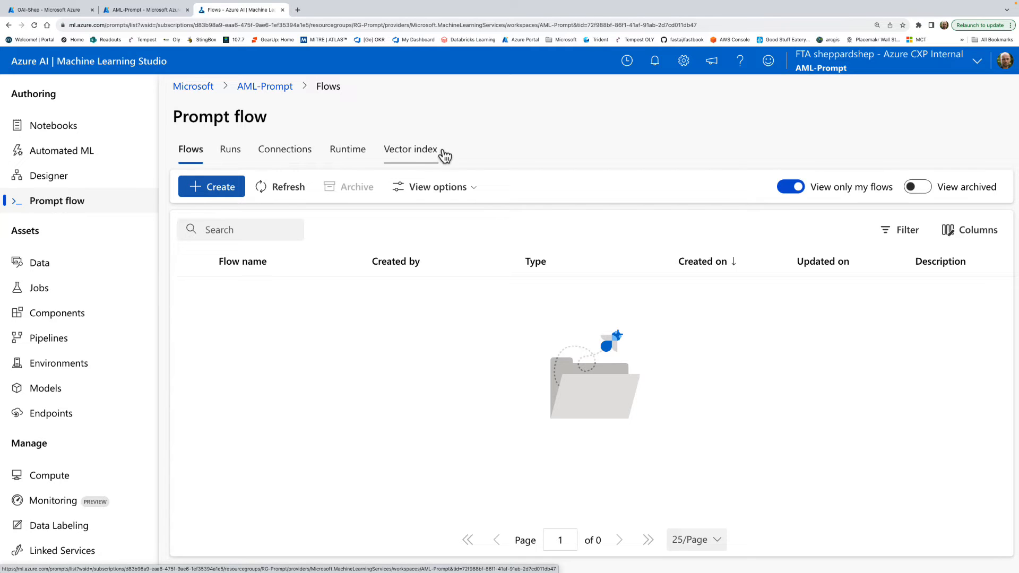
click(286, 154)
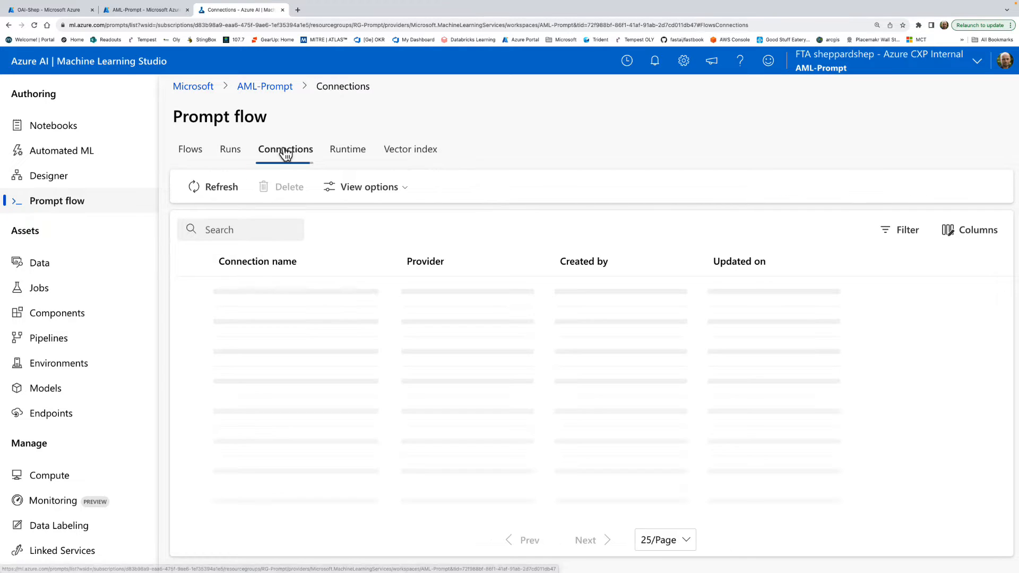
click(227, 197)
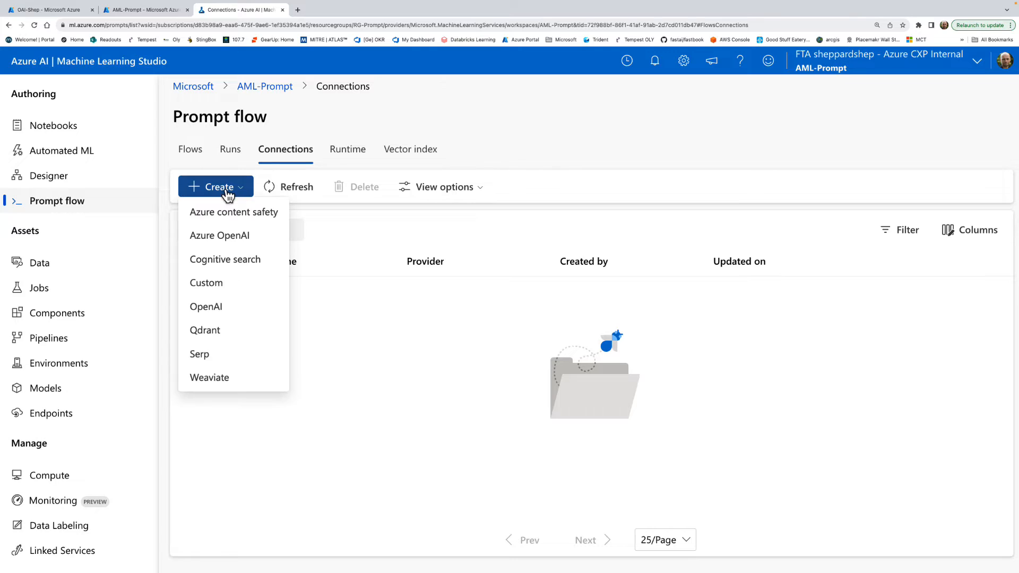
click(238, 241)
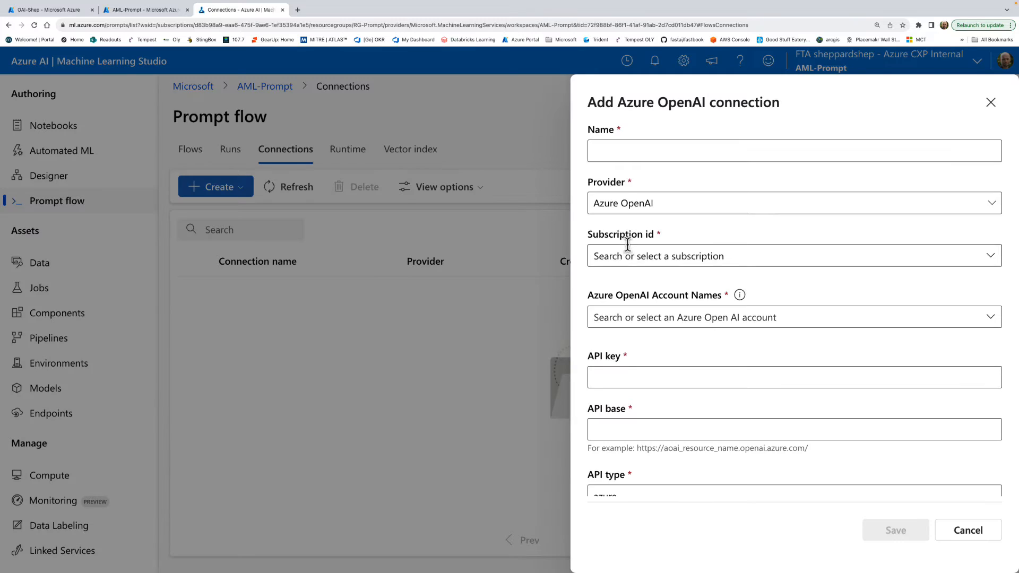
click(629, 152)
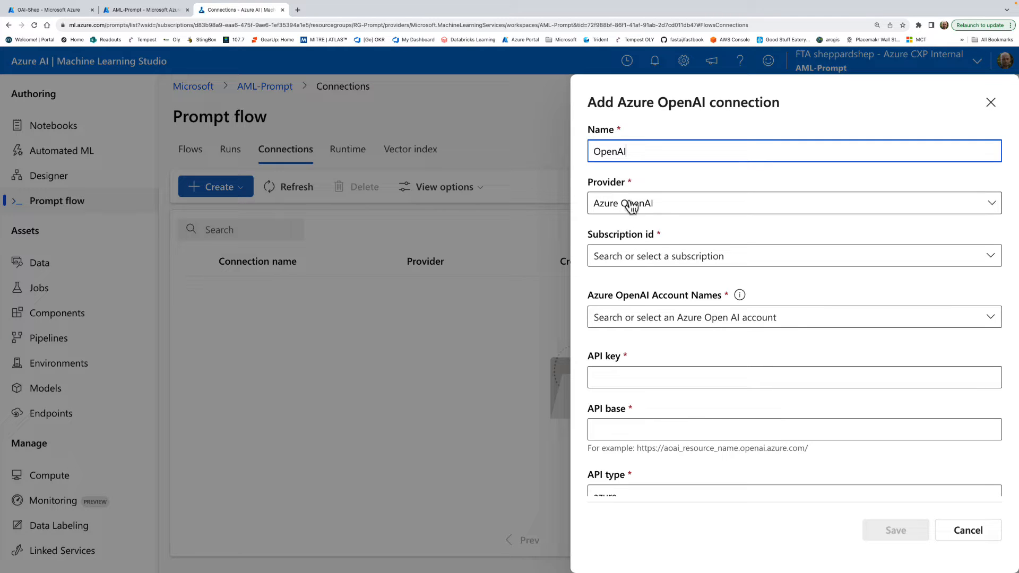
click(660, 211)
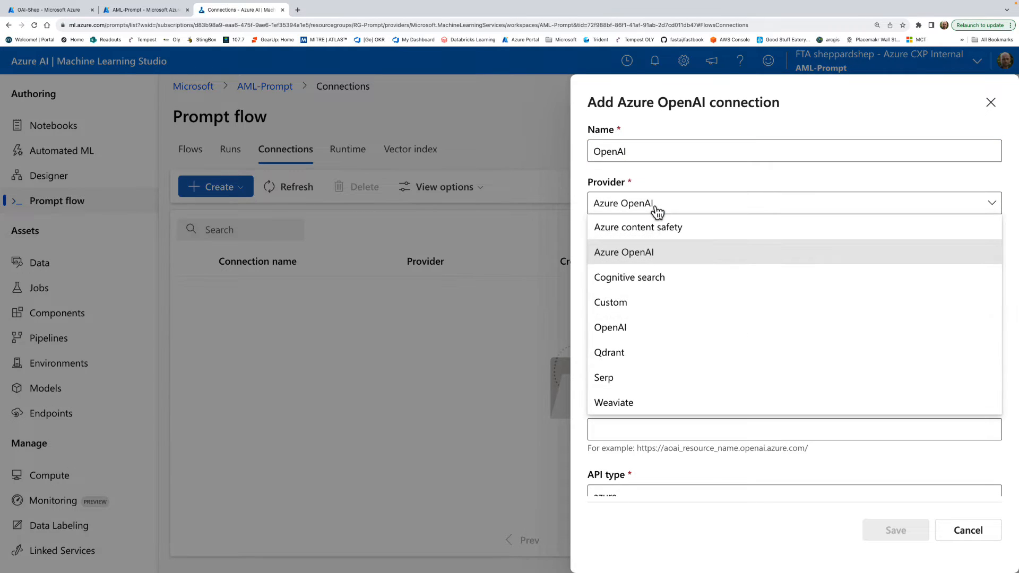
click(657, 211)
Step: Assign the Azure CXP Internal subscription and the OAI-Shep account to the Azure OpenAI connection
click(658, 256)
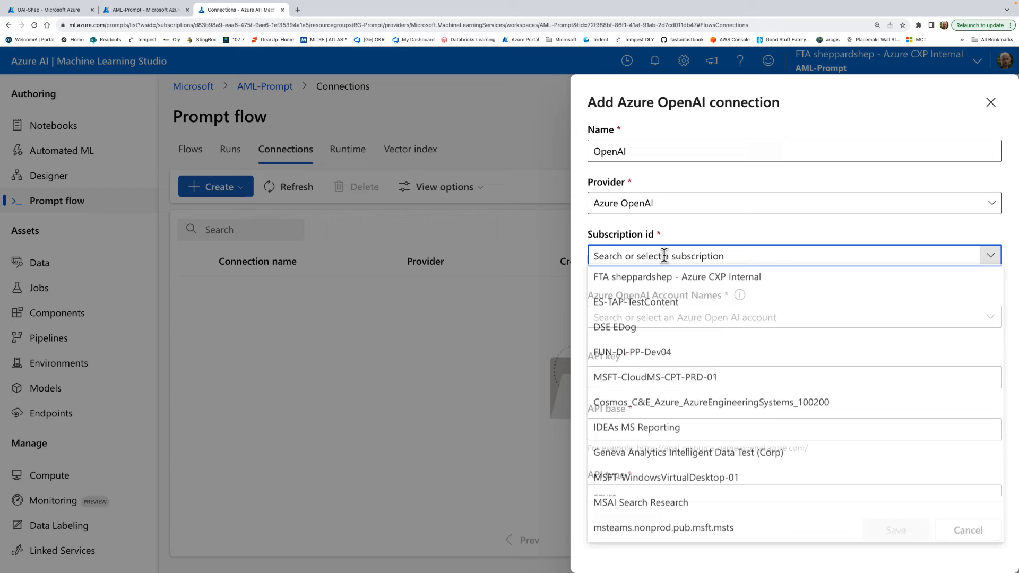
click(660, 284)
click(668, 317)
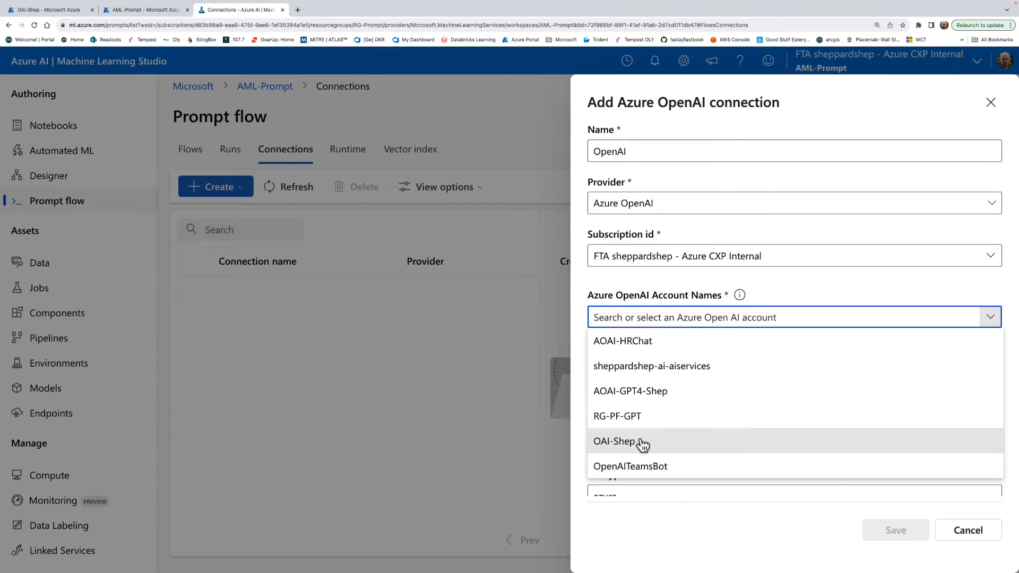
click(642, 442)
Step: Copy KEY 1 of OAI-Shep from the Azure portal and paste it as the connection's API key
click(648, 370)
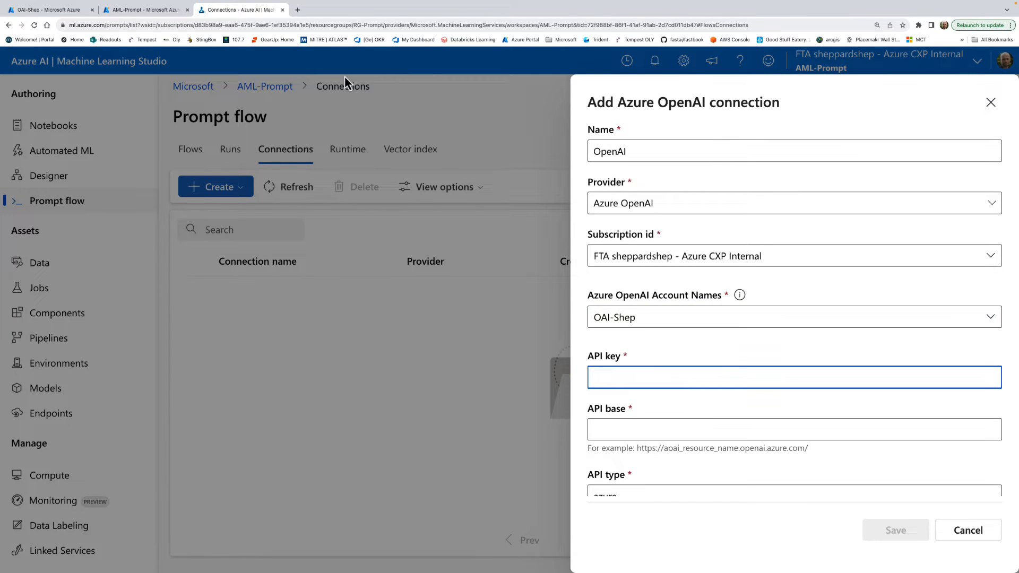
click(127, 9)
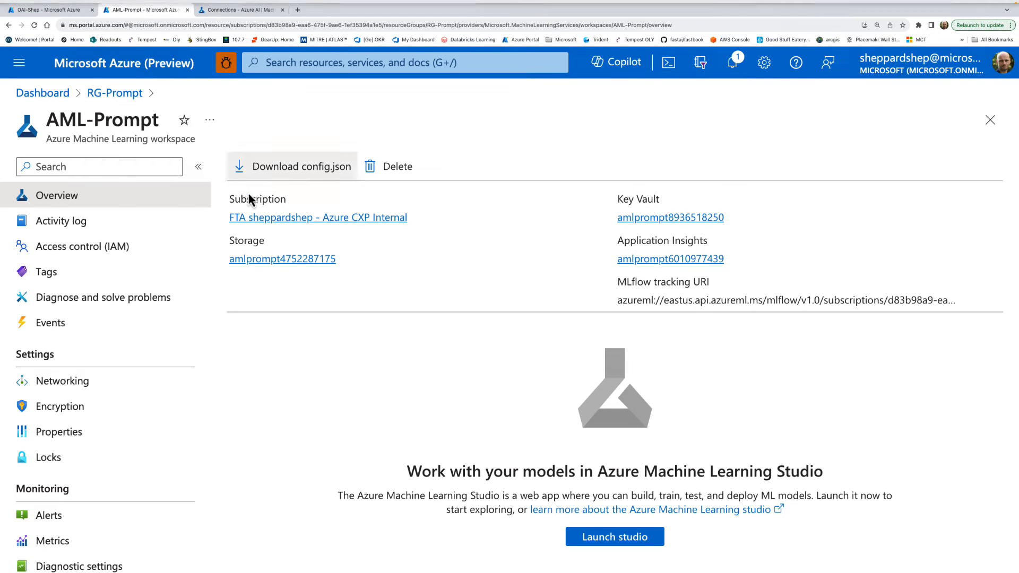
click(67, 15)
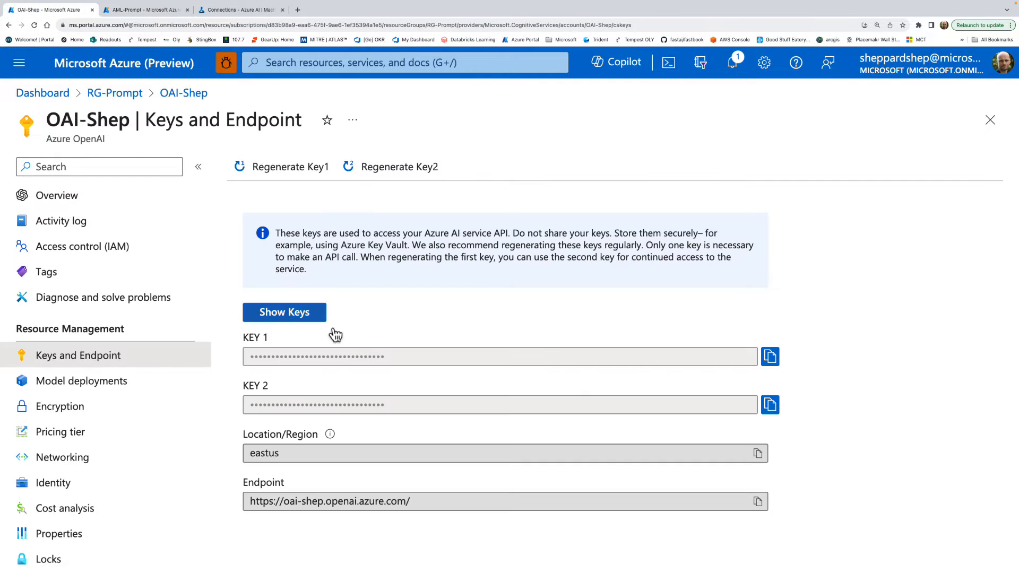
click(774, 359)
click(253, 16)
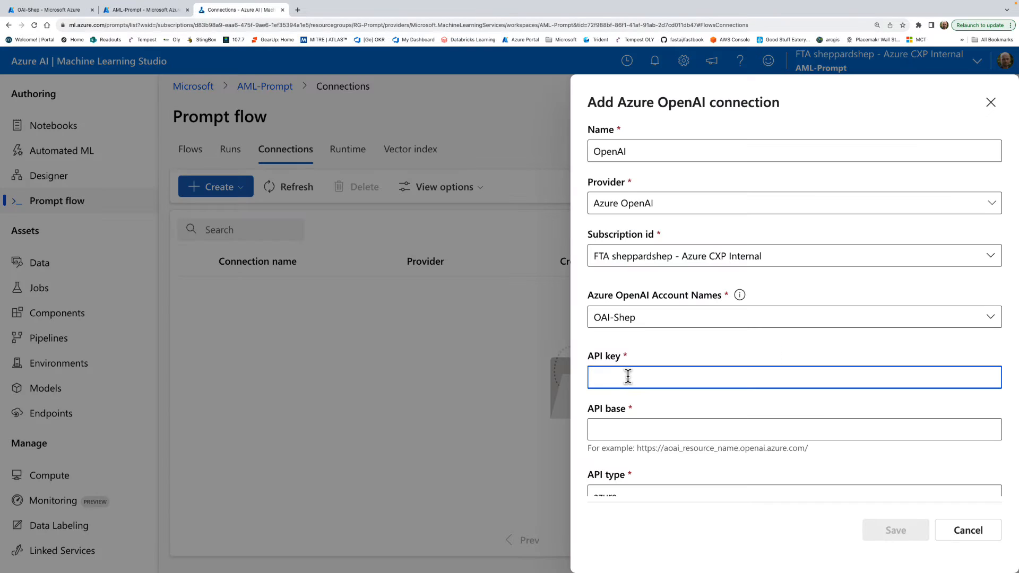
key(super+v)
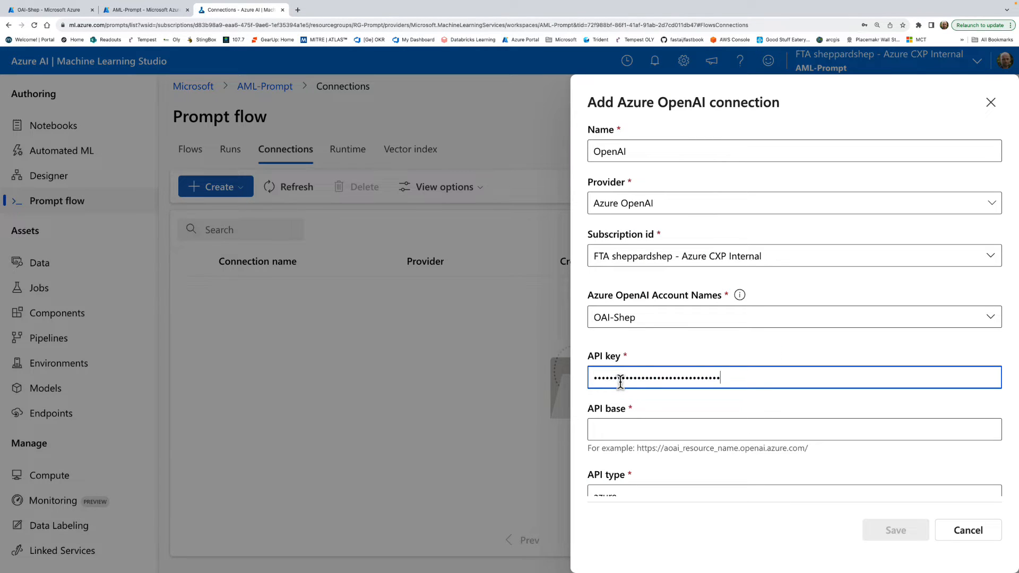
click(67, 11)
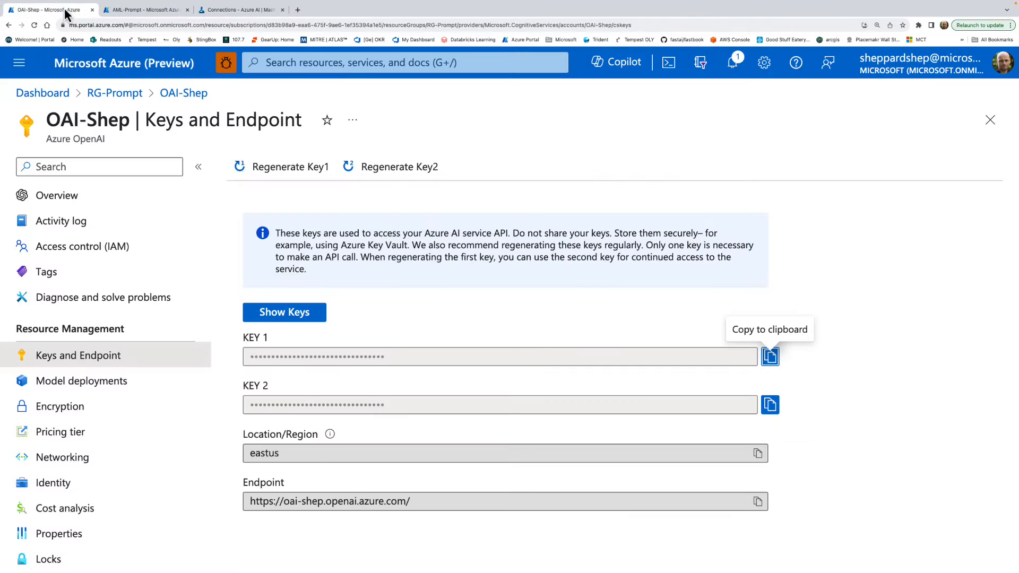
click(757, 501)
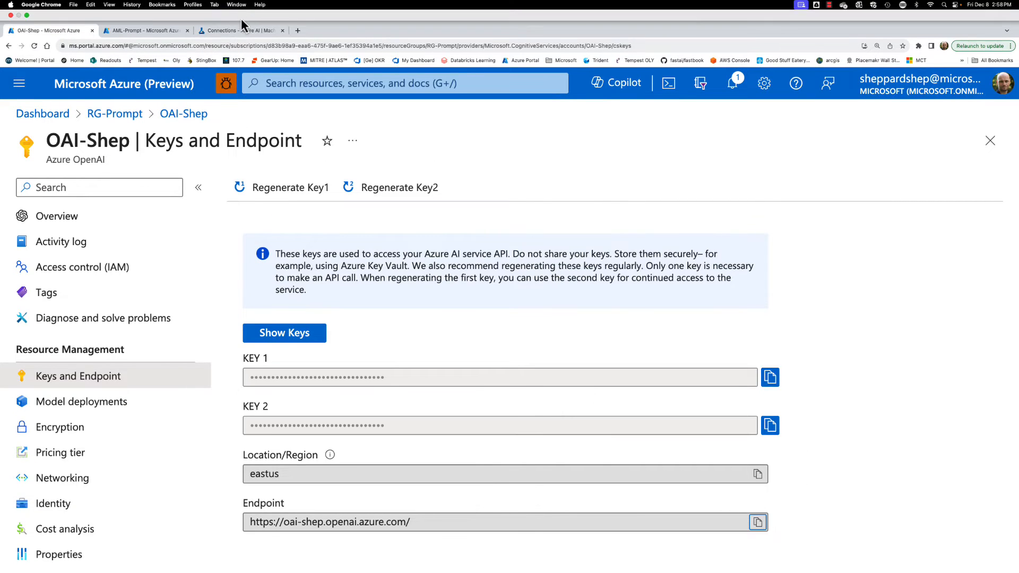
click(241, 32)
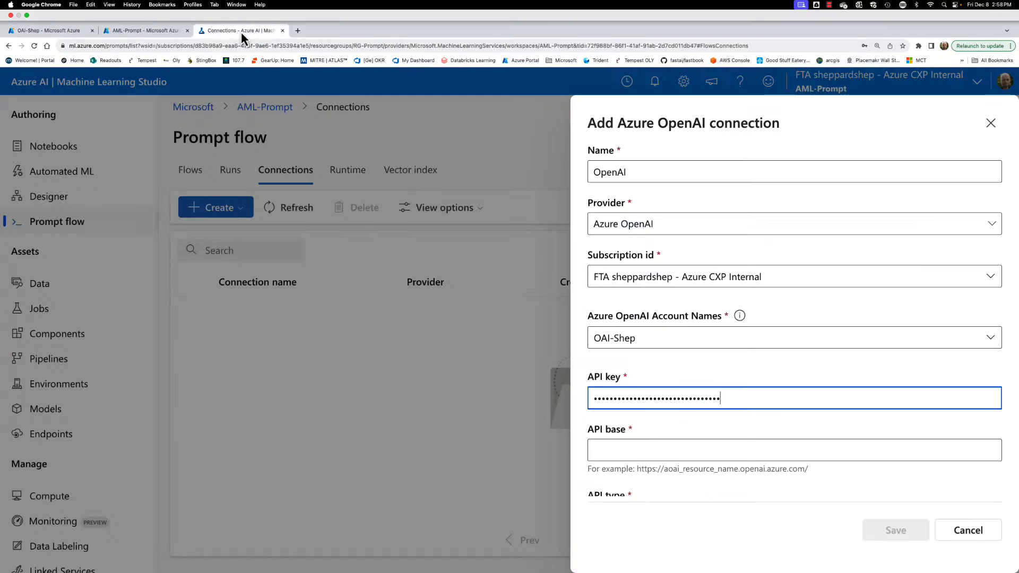
click(647, 428)
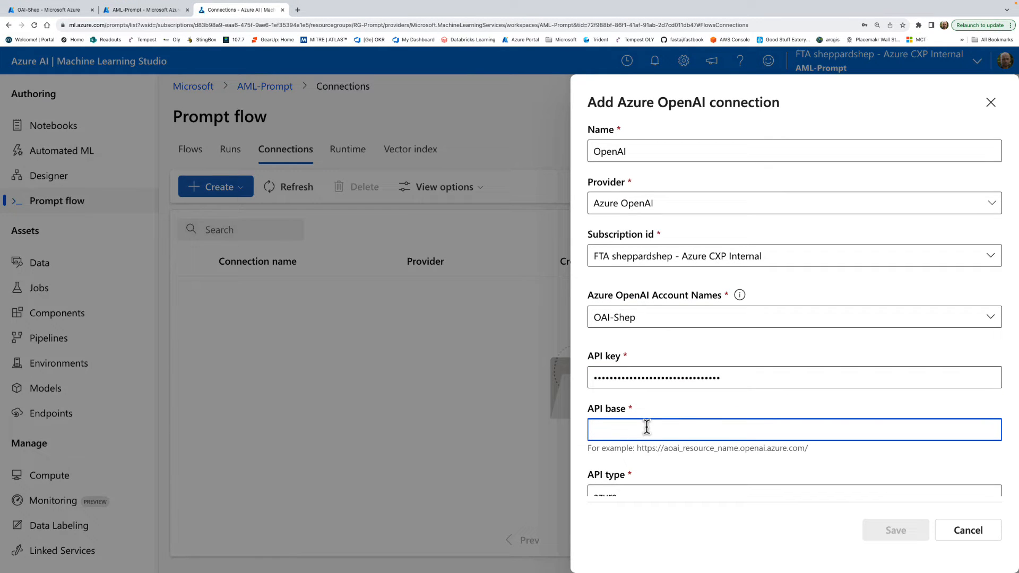
key(super+v)
scroll(647, 427, down, 2)
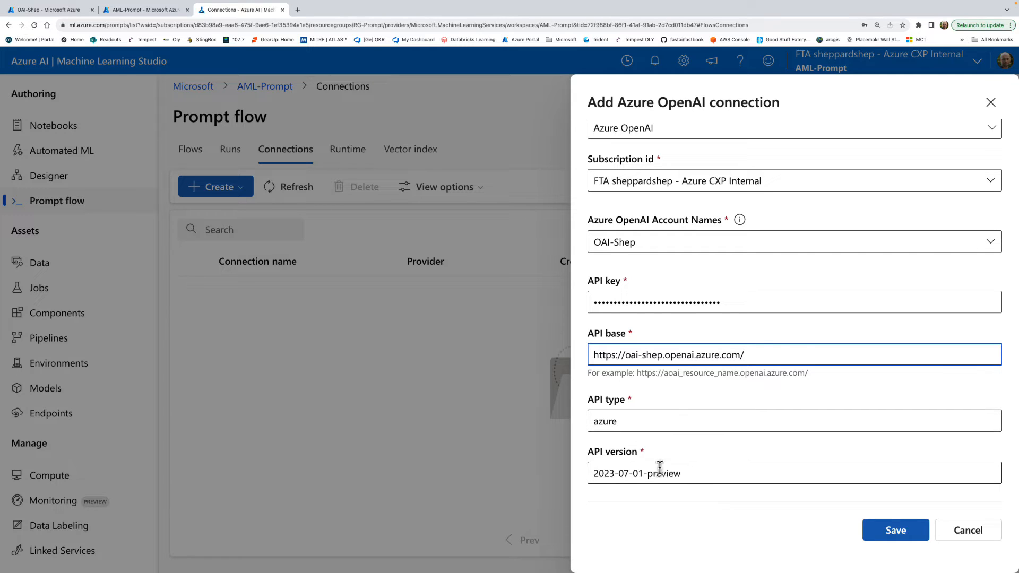
click(895, 534)
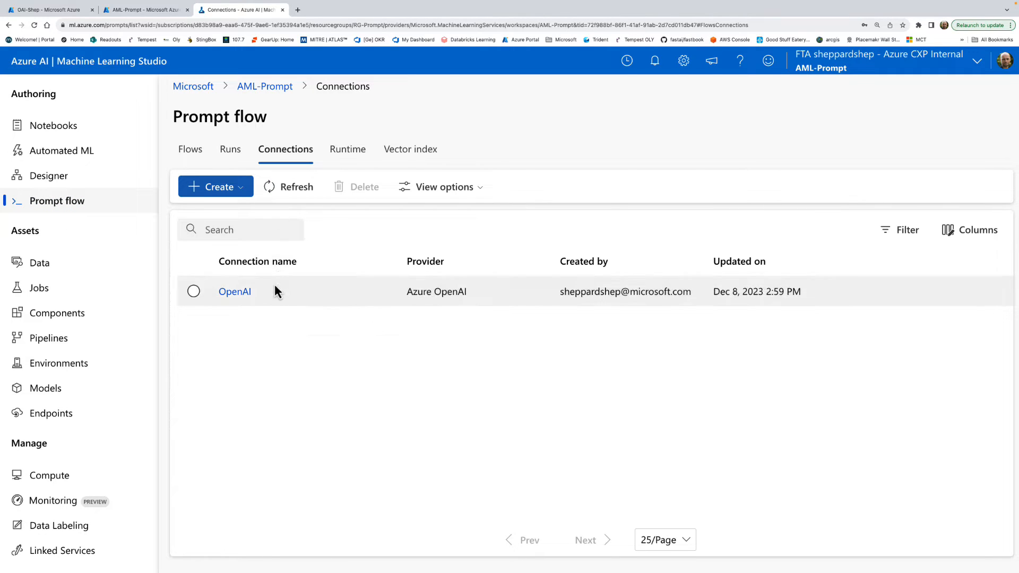
Step: Start a new Cognitive search connection in Prompt flow and name it after the search service
click(222, 183)
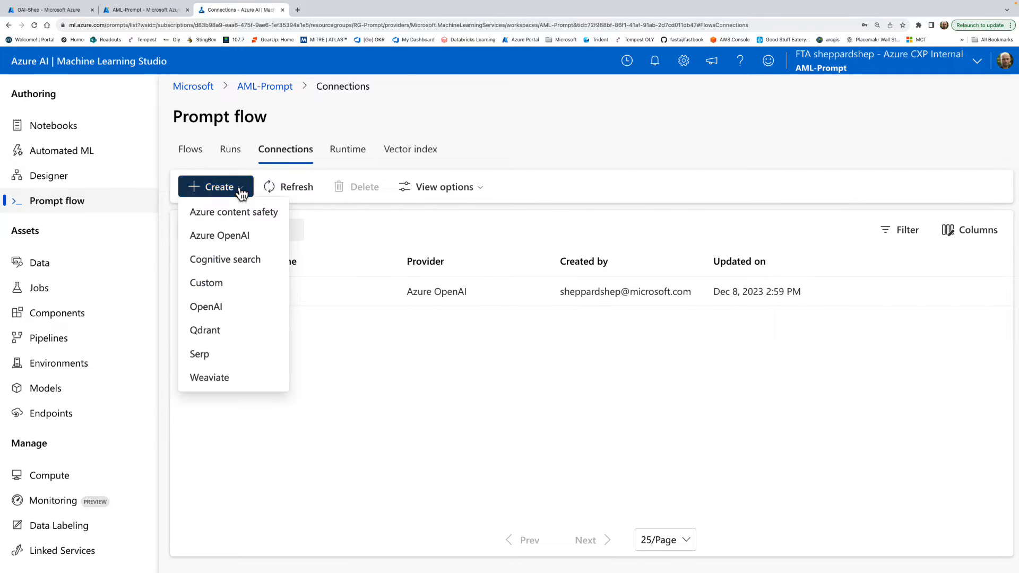
click(239, 260)
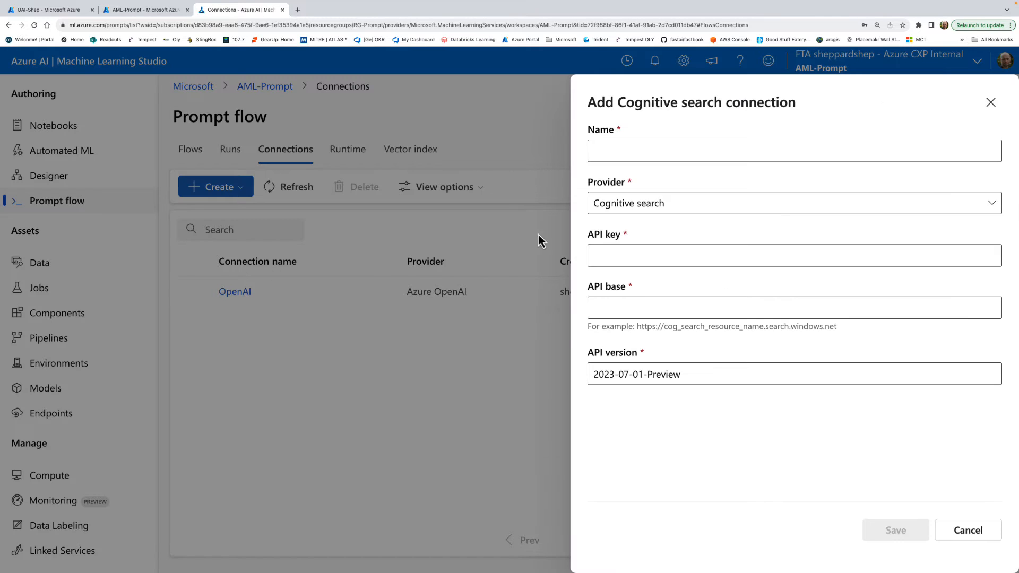
click(605, 146)
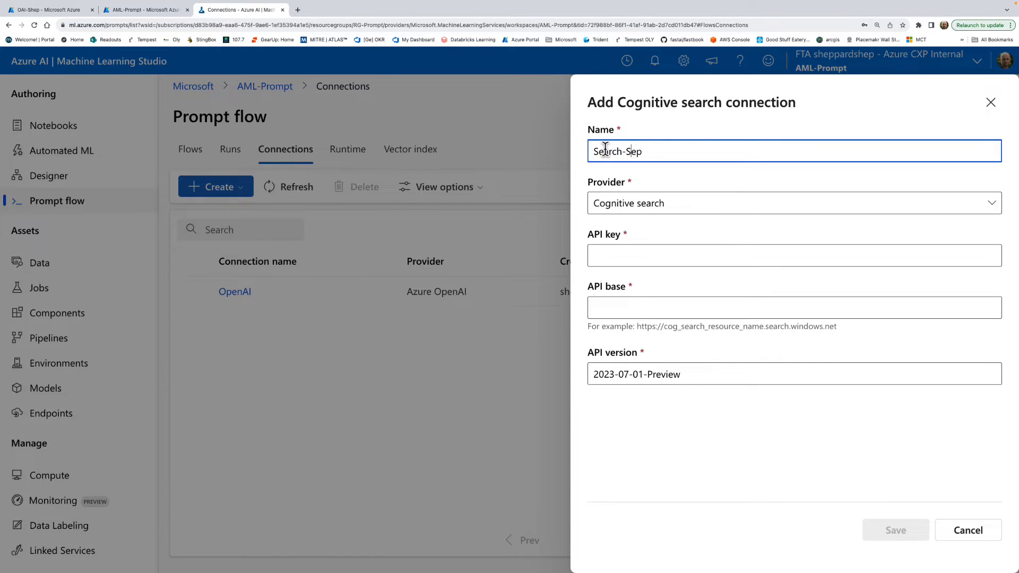
Step: Copy the primary admin key of the search-shep service from the Azure portal and paste it as the Cognitive search connection's API key
click(640, 252)
click(154, 12)
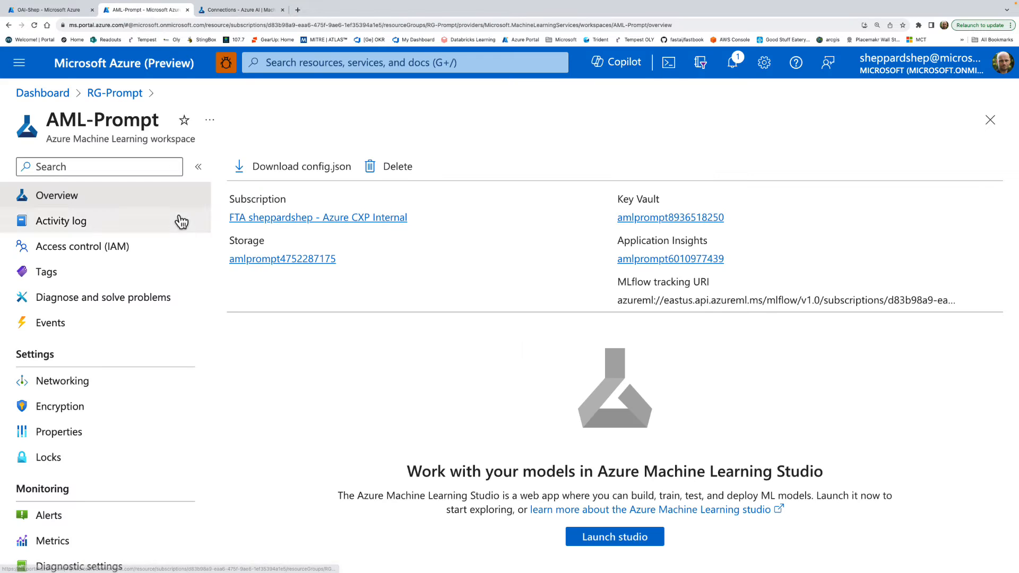
click(61, 11)
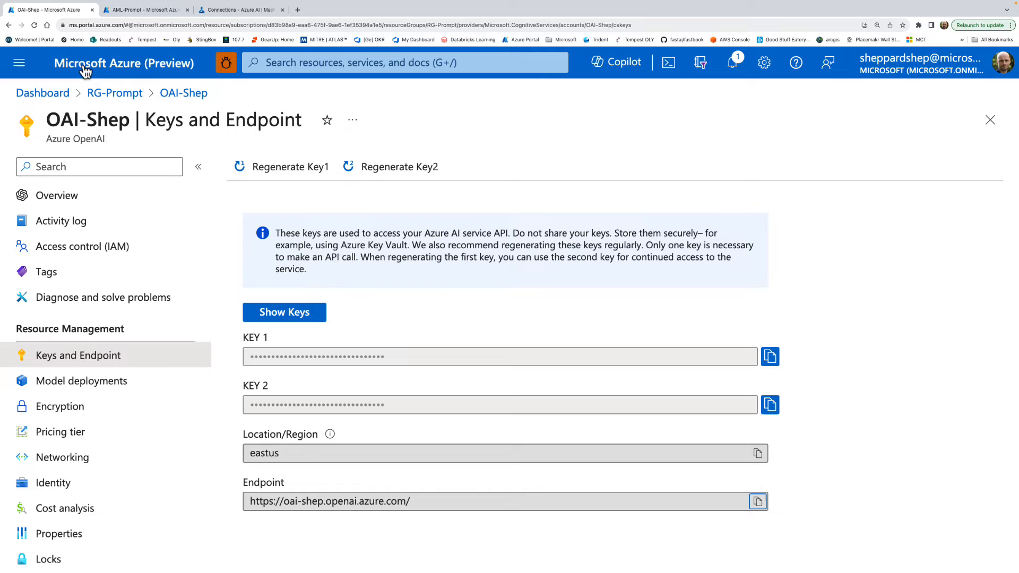
click(114, 94)
scroll(323, 466, down, 1)
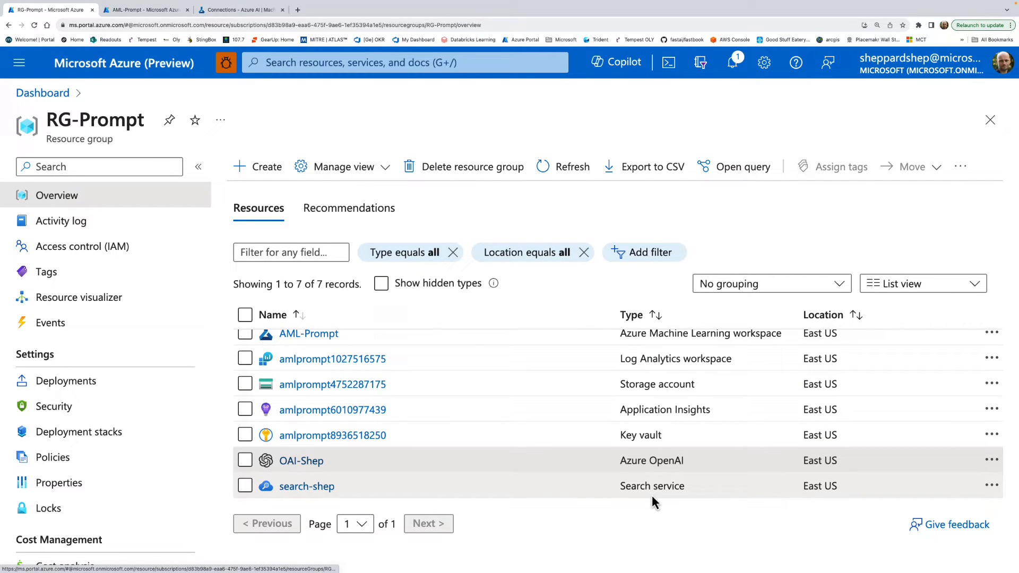
click(290, 487)
scroll(115, 472, down, 2)
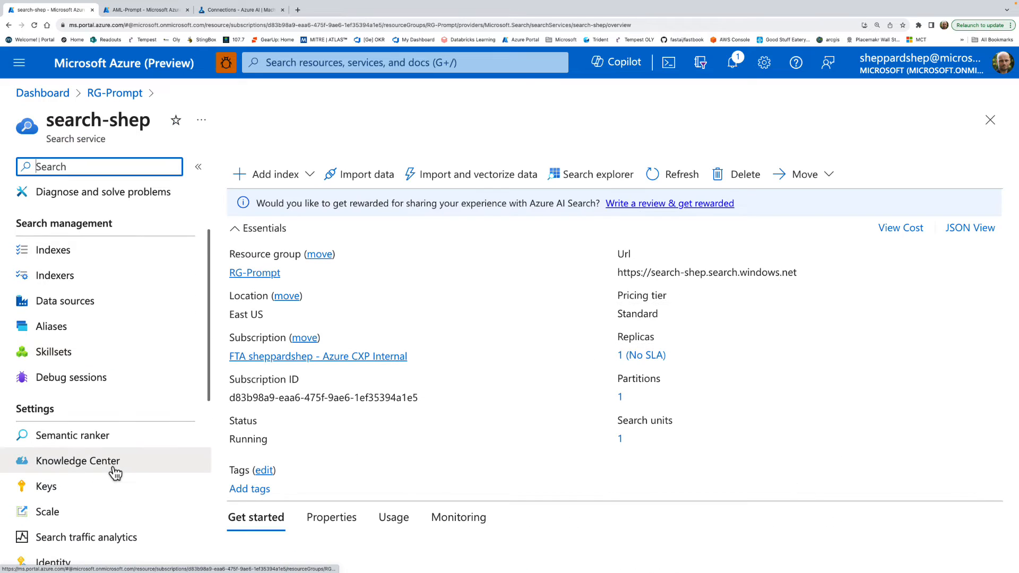
click(75, 486)
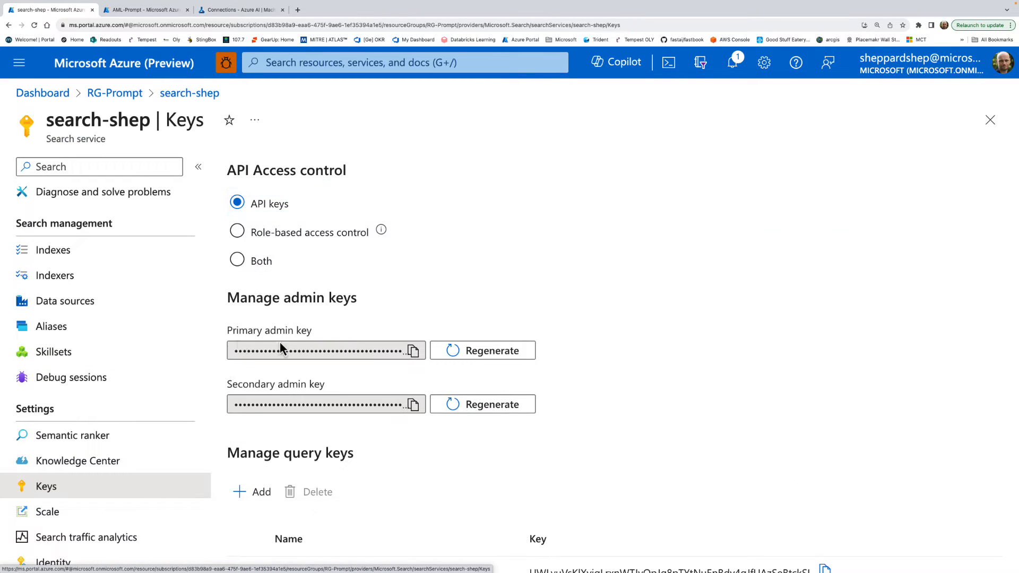
click(412, 352)
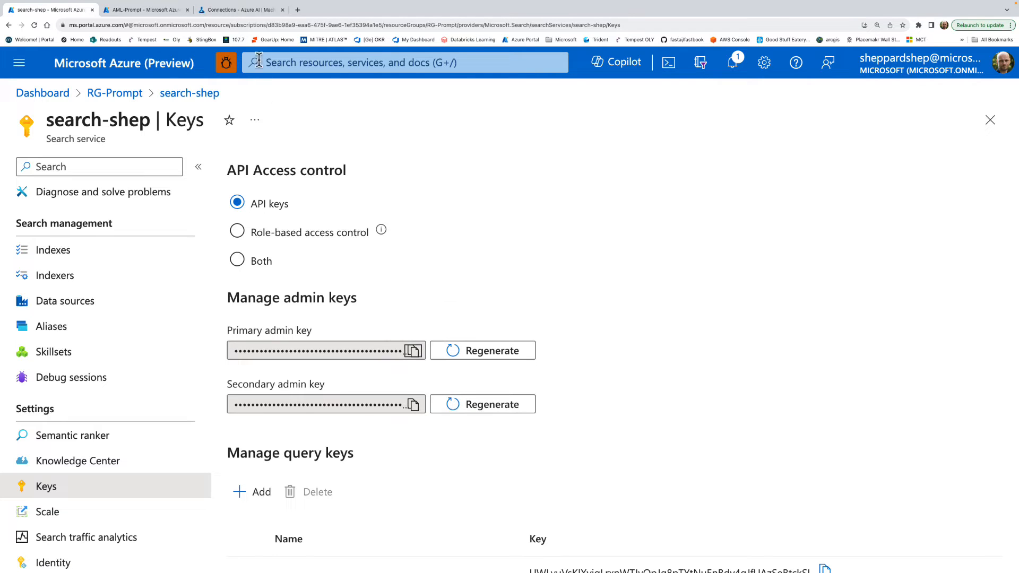
click(251, 14)
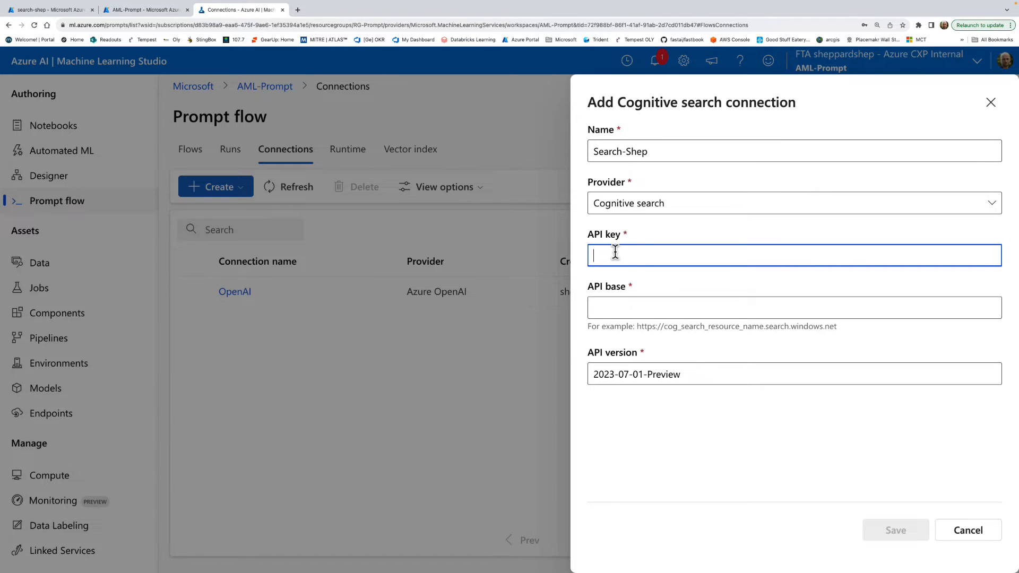
key(super+v)
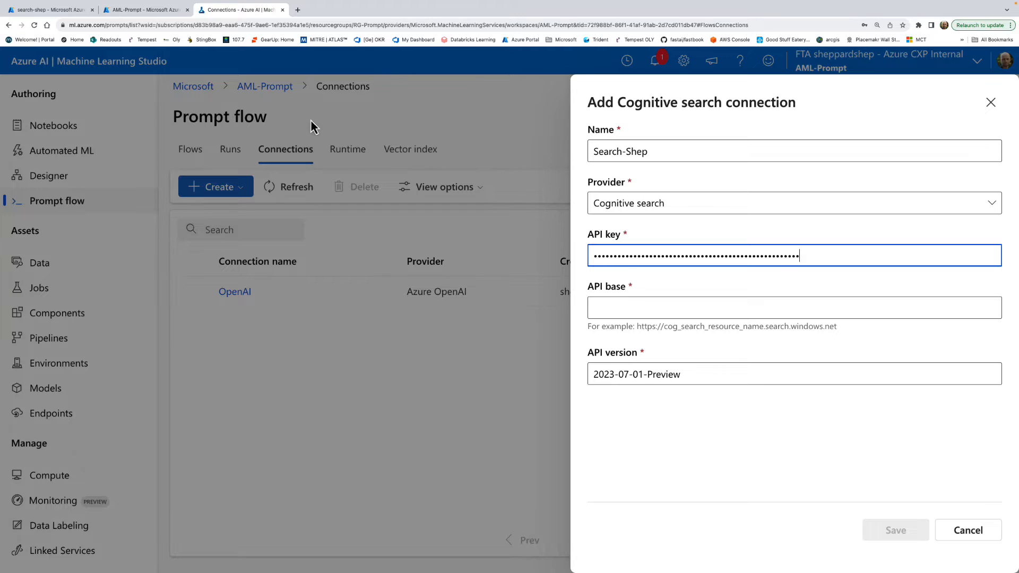
mouse_move(63, 9)
click(56, 30)
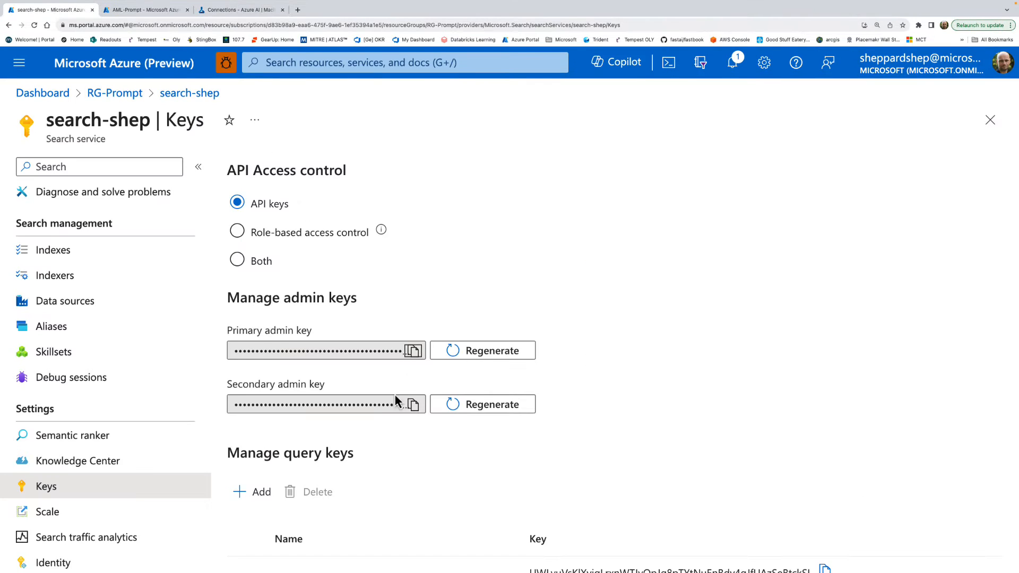
scroll(78, 306, up, 5)
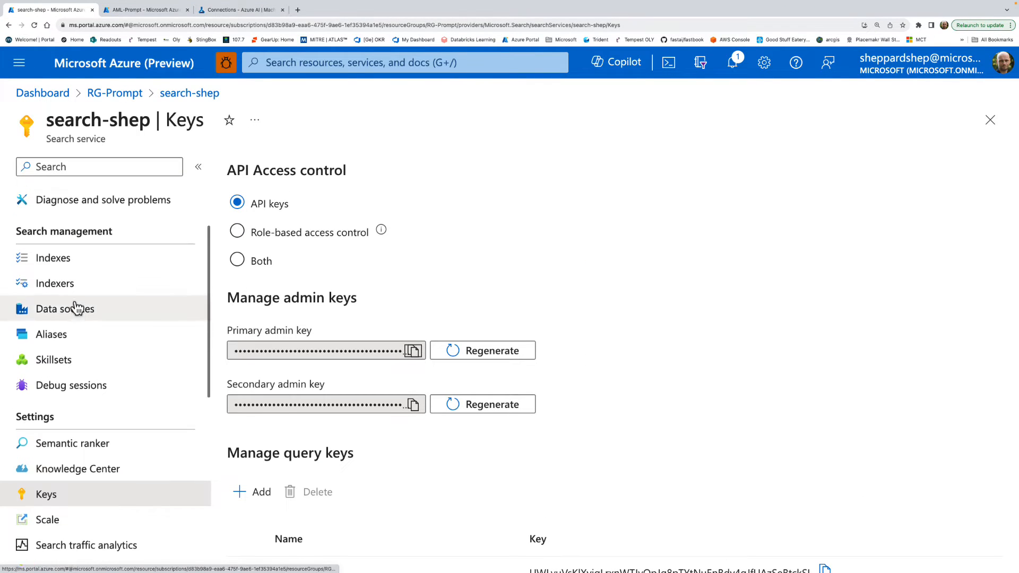
click(71, 201)
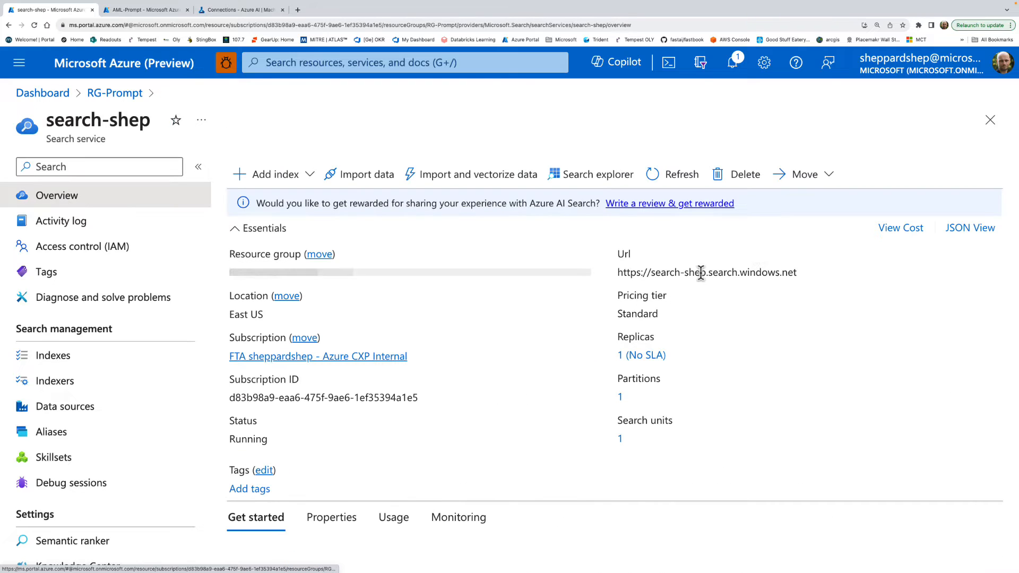
click(807, 274)
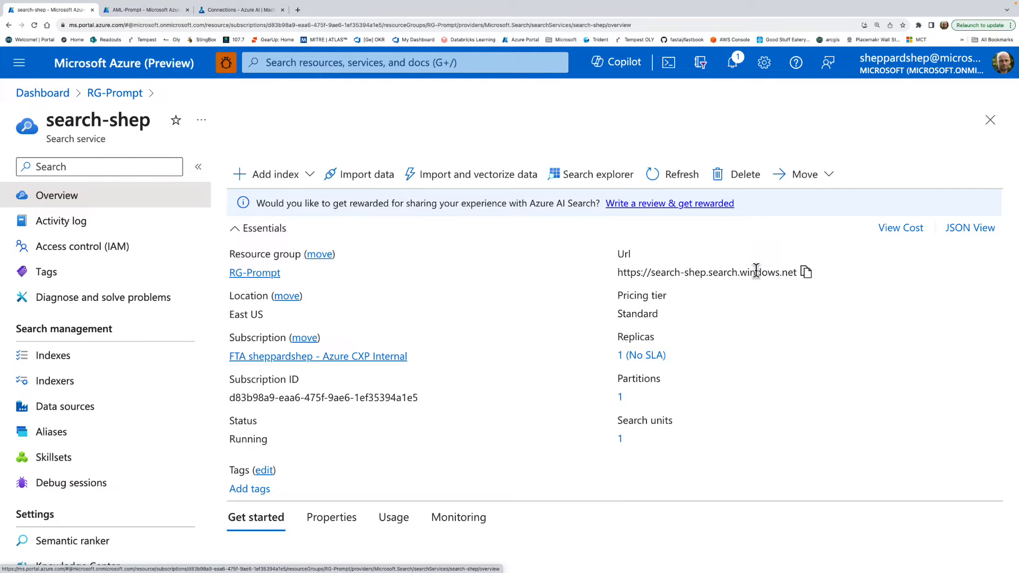
click(808, 276)
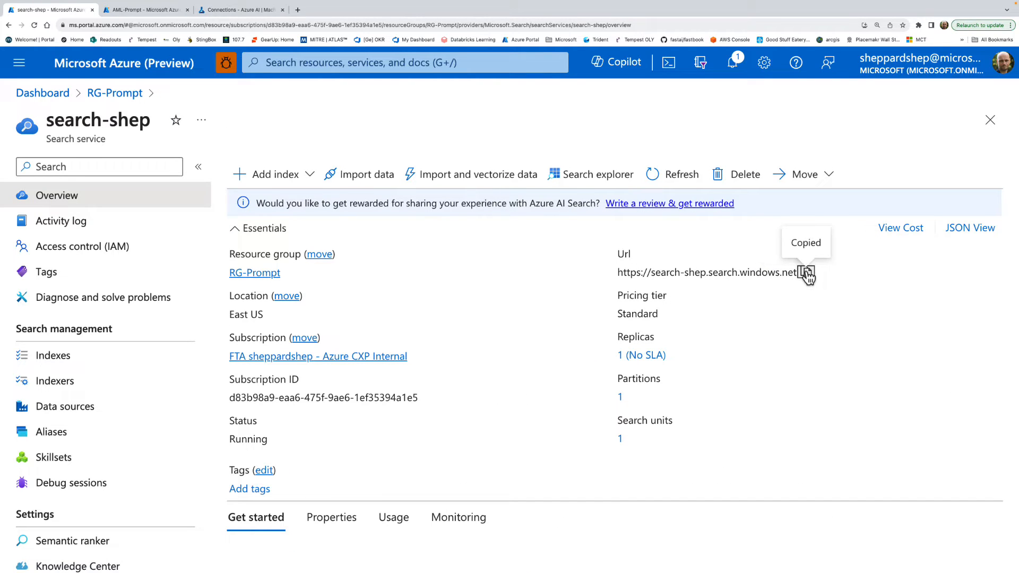
scroll(809, 276, up, 5)
scroll(809, 275, down, 5)
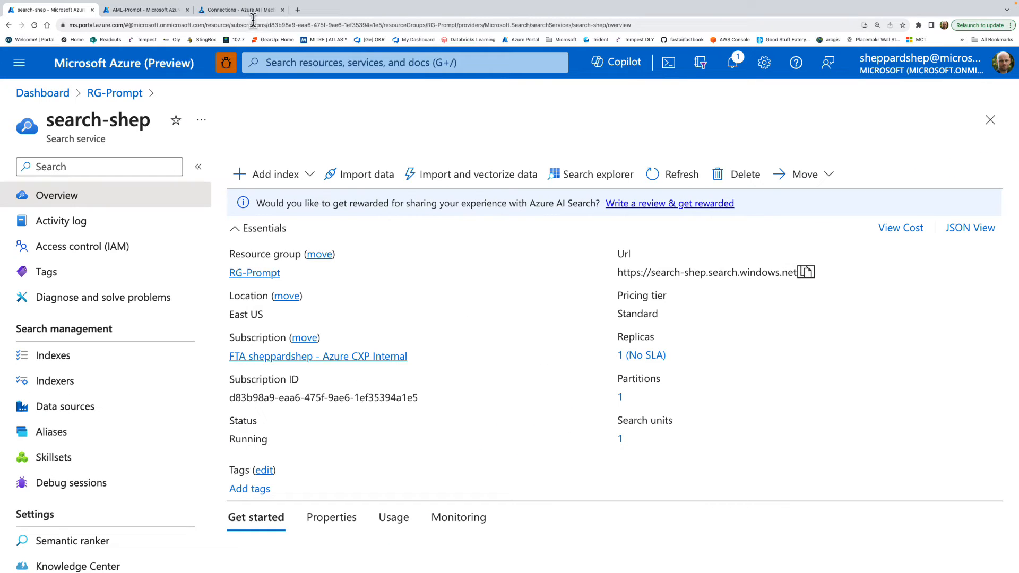
click(226, 13)
click(607, 307)
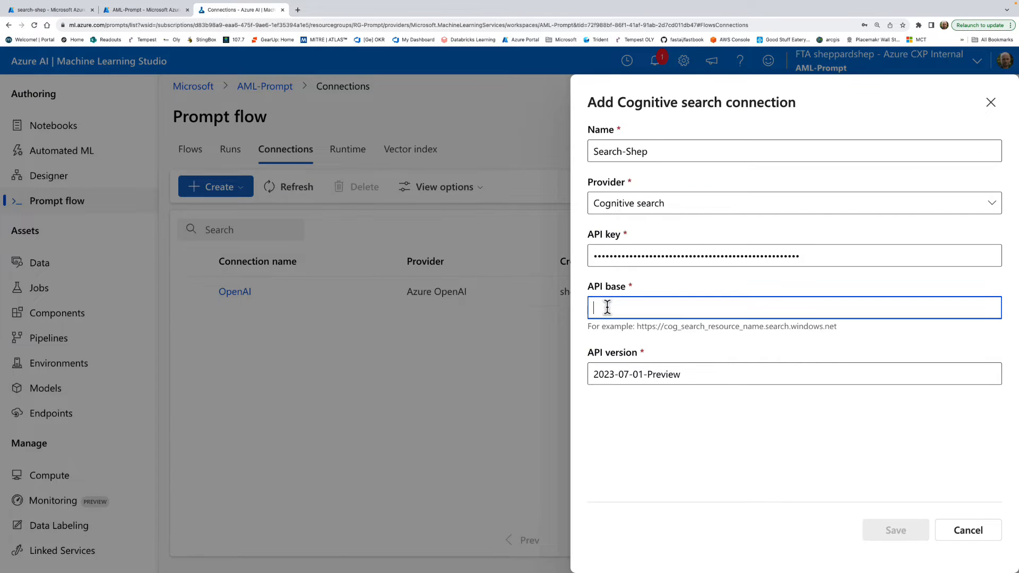
key(super+v)
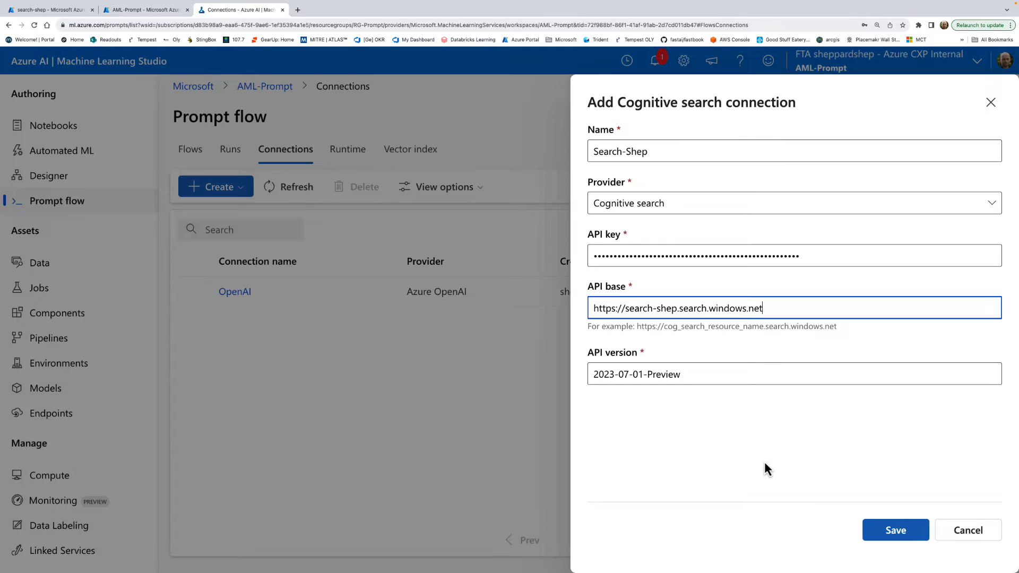
click(885, 529)
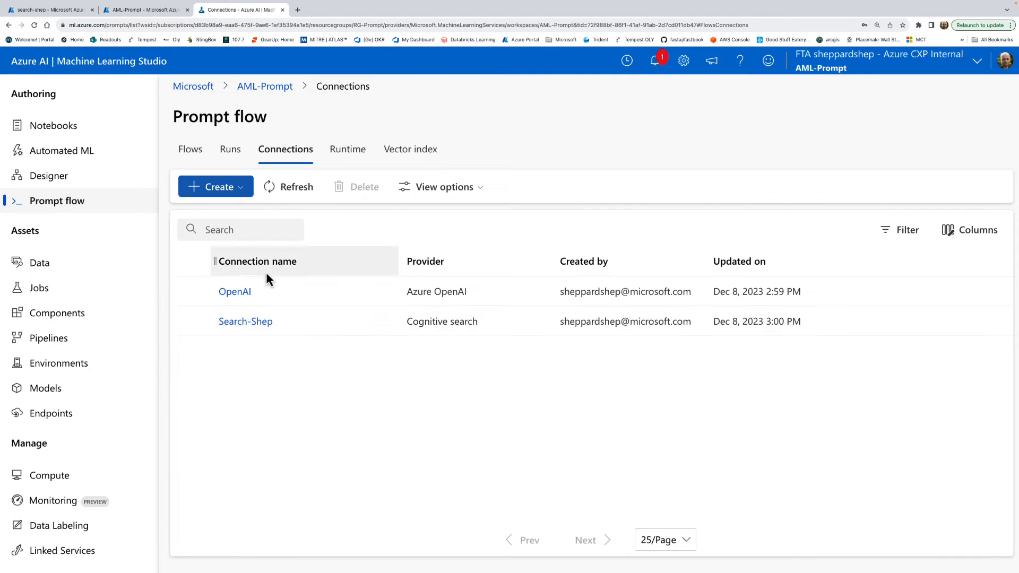
click(223, 187)
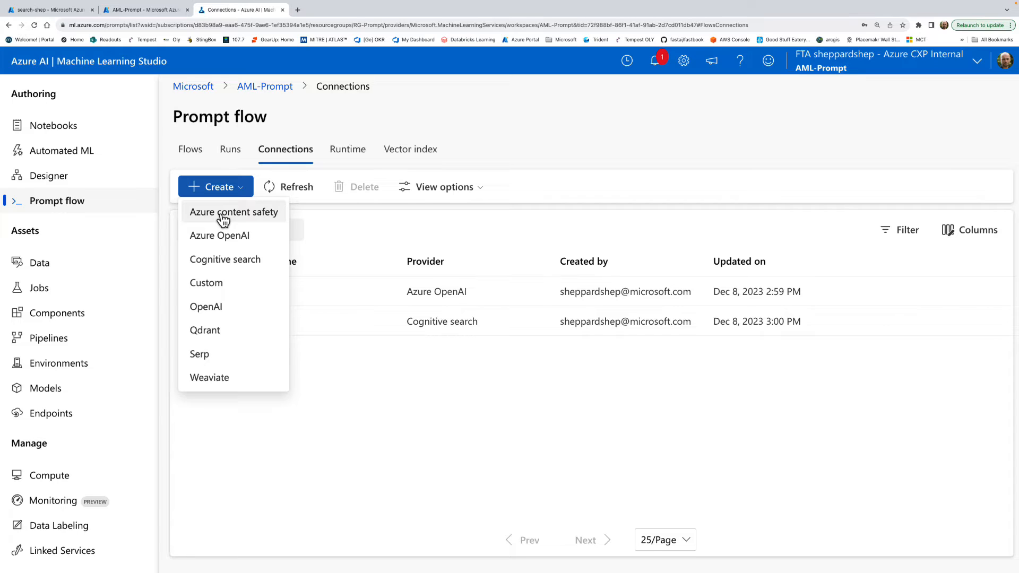
click(399, 393)
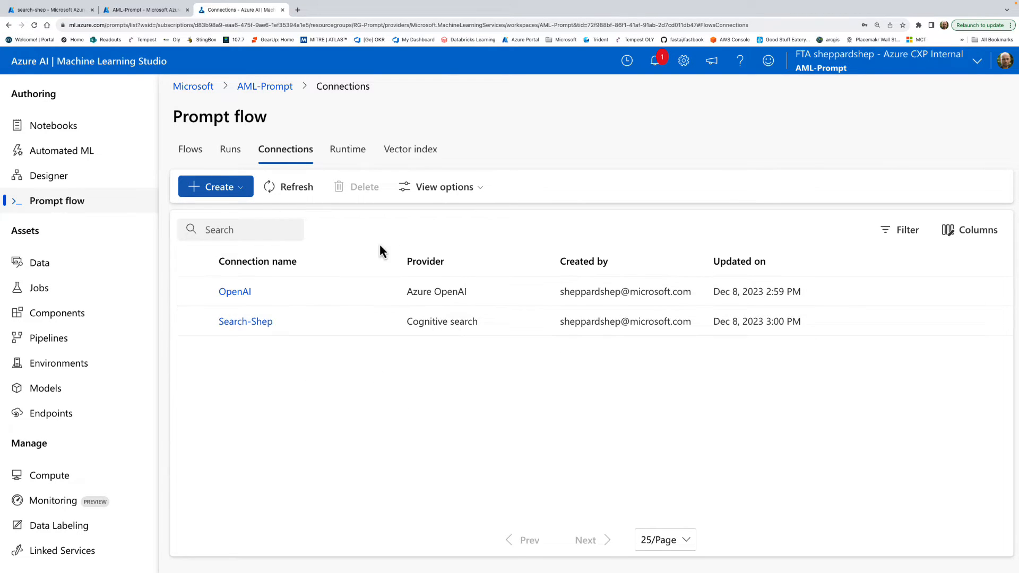
Step: Check the workspace's compute instance, start a new Prompt flow compute instance runtime, and assign the running STANDARD_E4DS_V4 instance to it
click(60, 477)
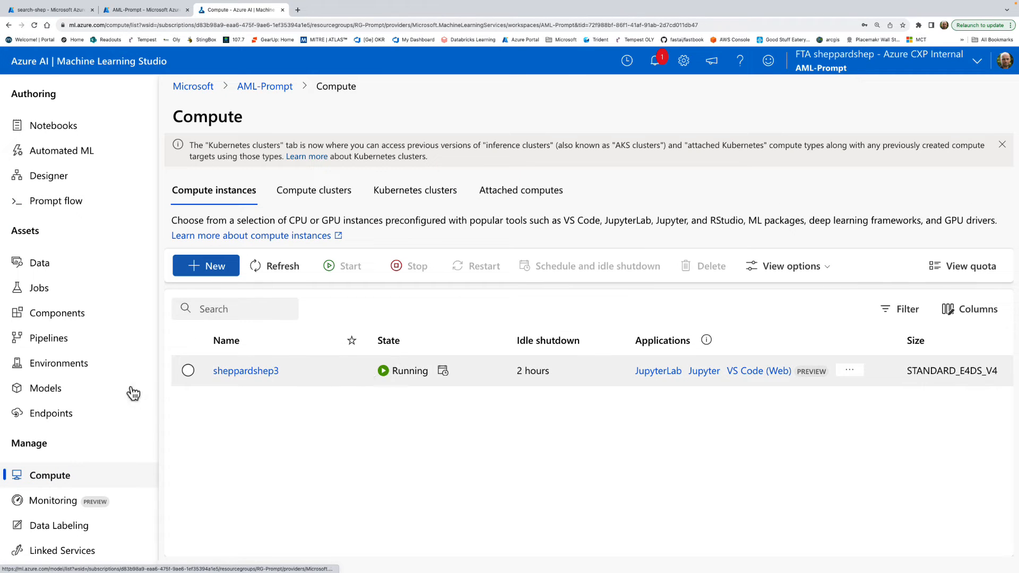
click(76, 209)
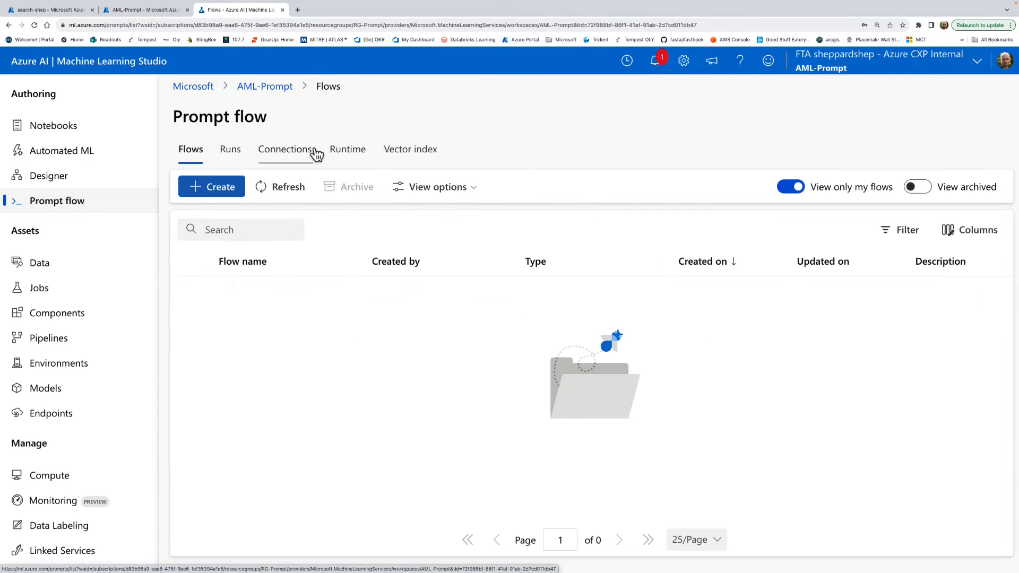
click(340, 154)
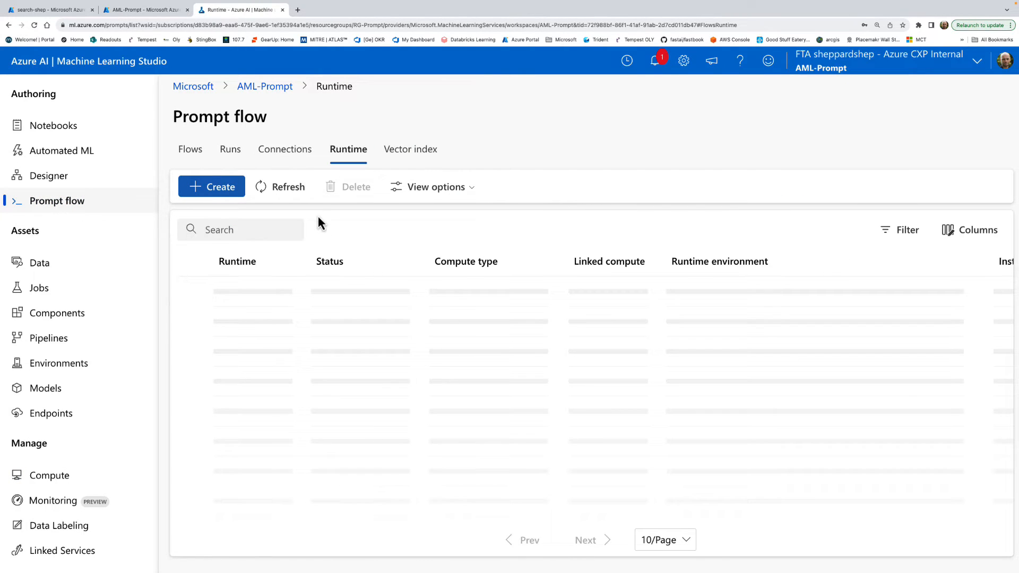
click(216, 190)
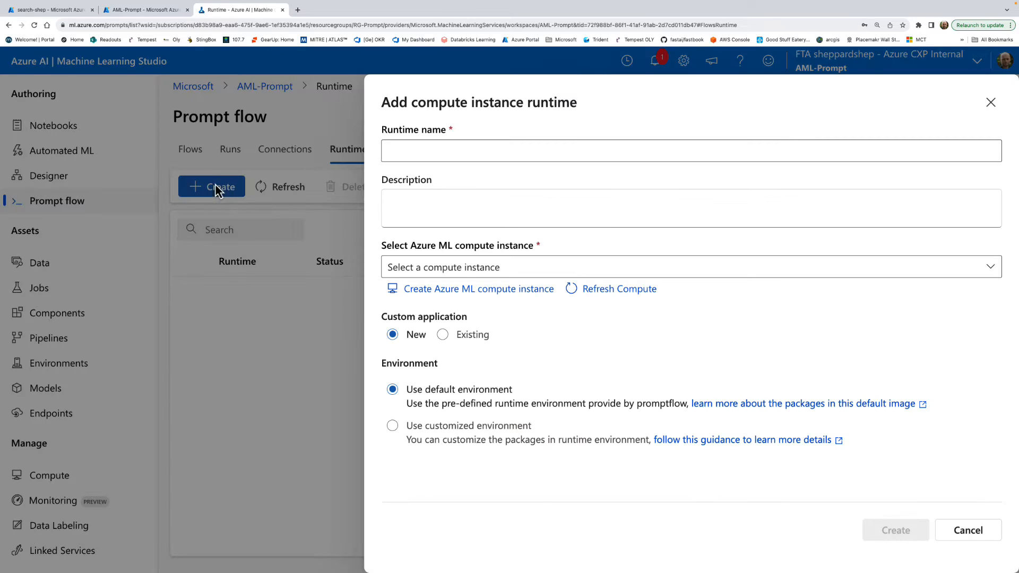
click(428, 151)
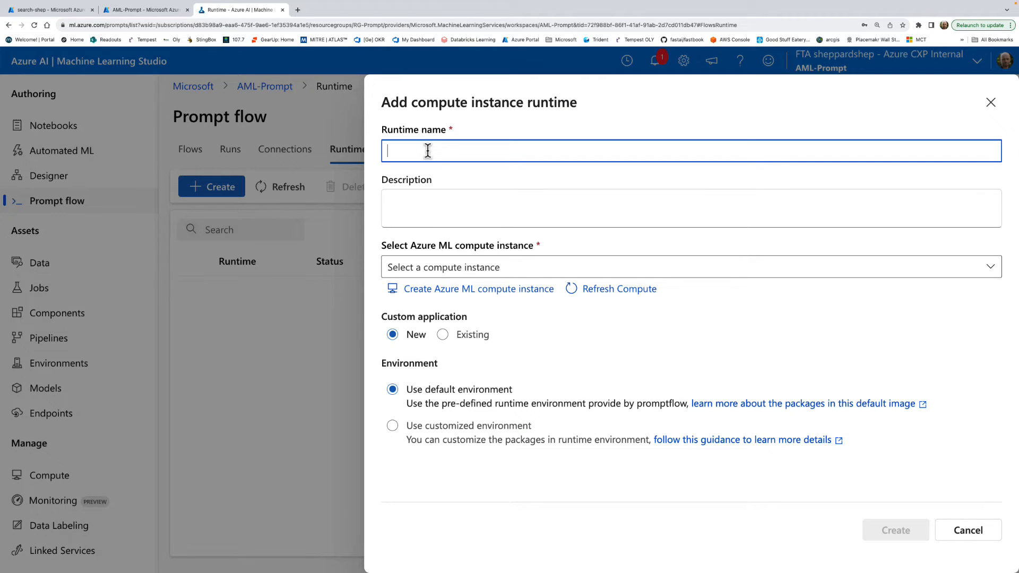
click(502, 262)
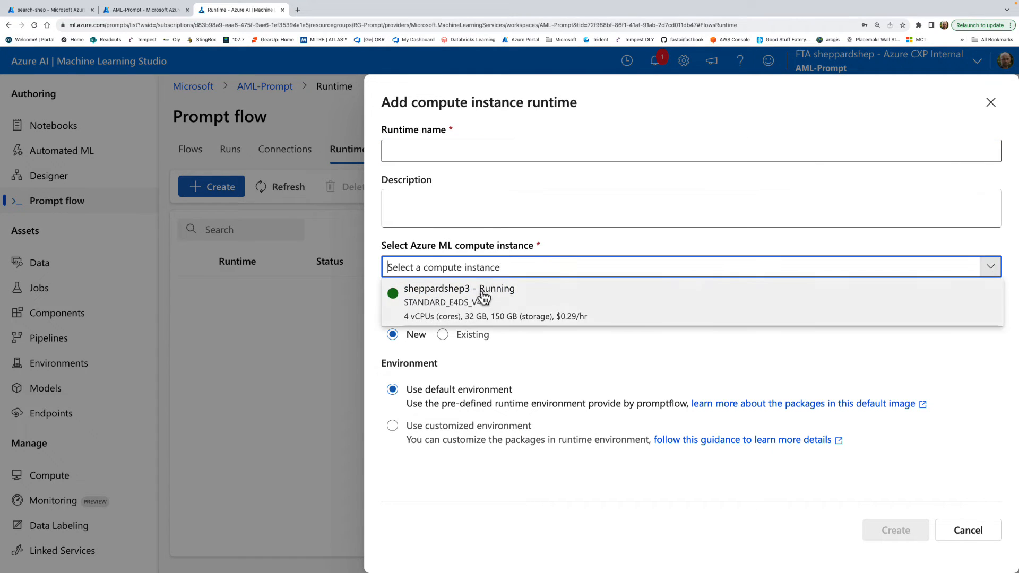
click(483, 297)
Step: Name the runtime after its compute instance and create it with the default environment, accepting the automatic instance restart
click(426, 263)
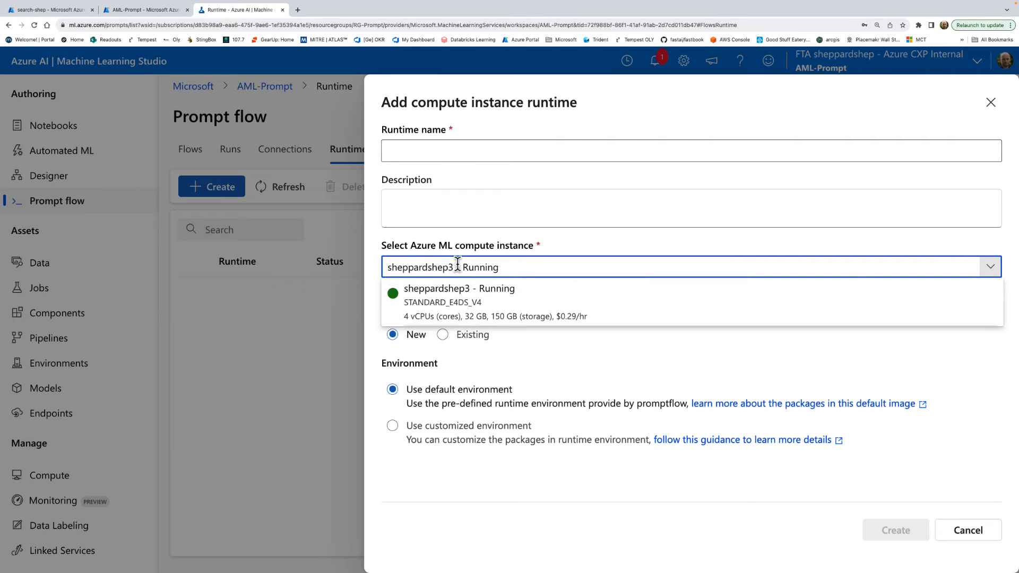
drag(455, 264, 360, 272)
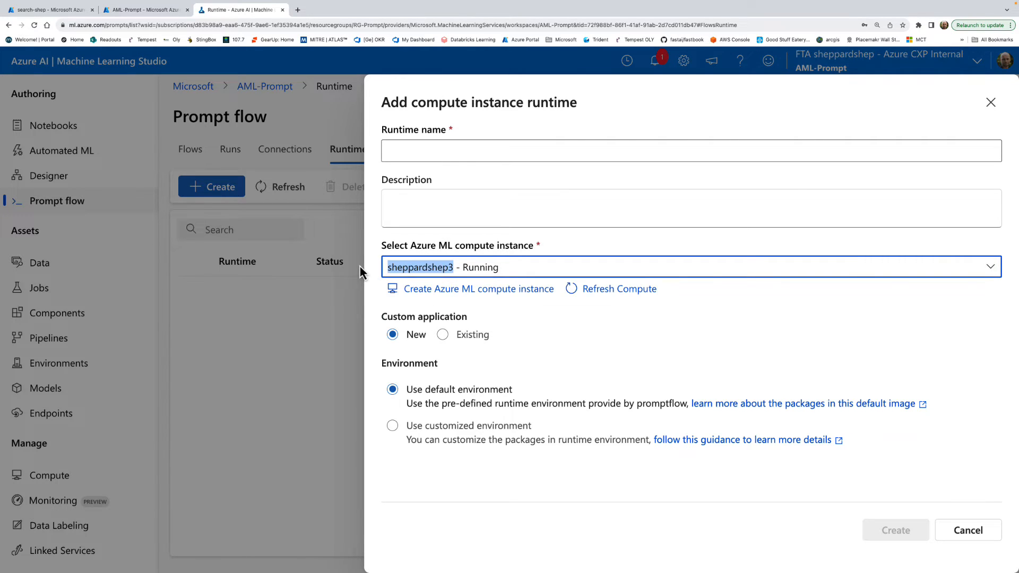
click(431, 151)
key(ctrl+v)
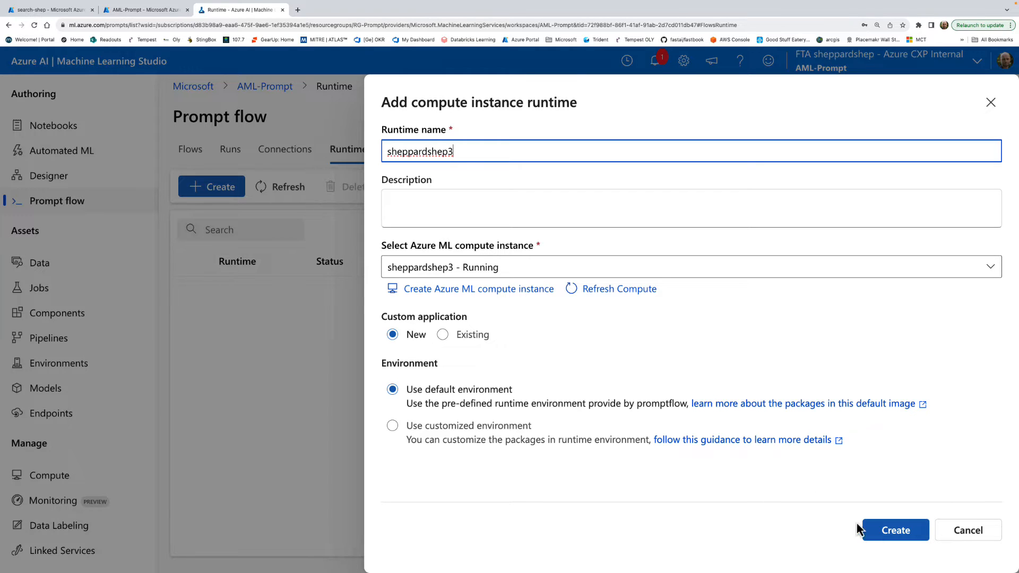
click(891, 532)
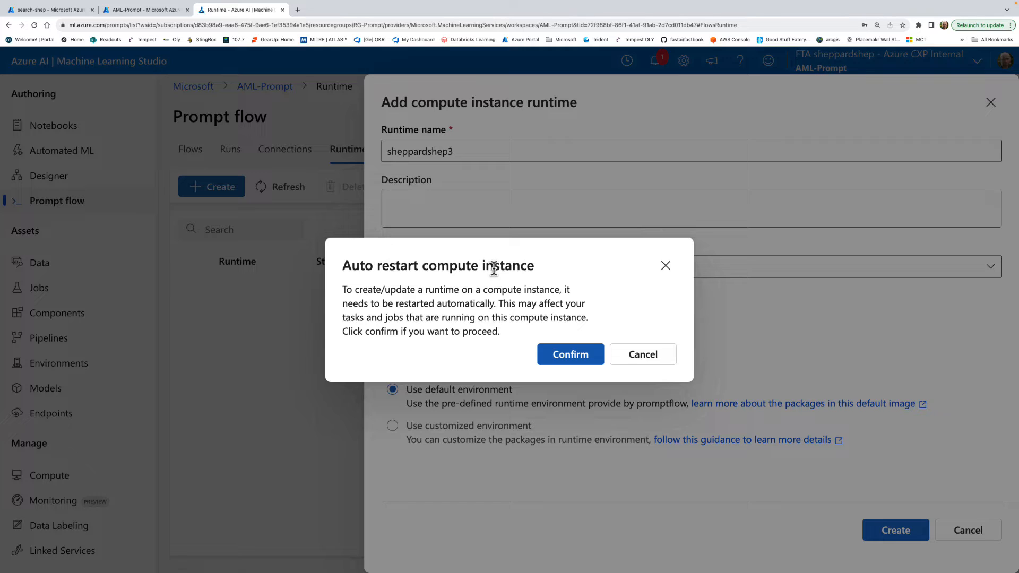
click(577, 357)
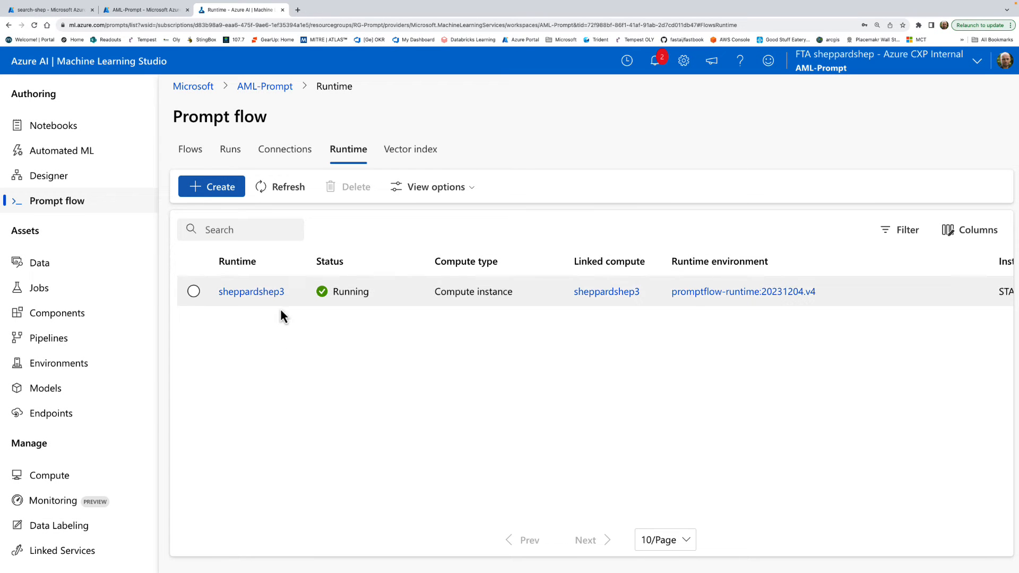
Step: Refresh the runtime list, examine the new runtime's status, environment and details, and return to the list
click(275, 191)
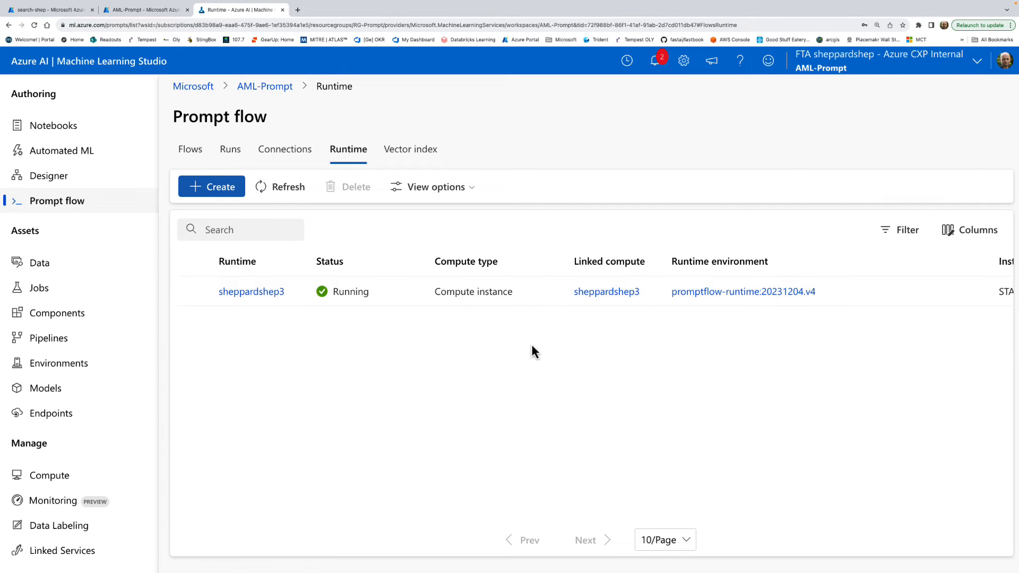
scroll(482, 325, right, 3)
scroll(482, 320, right, 3)
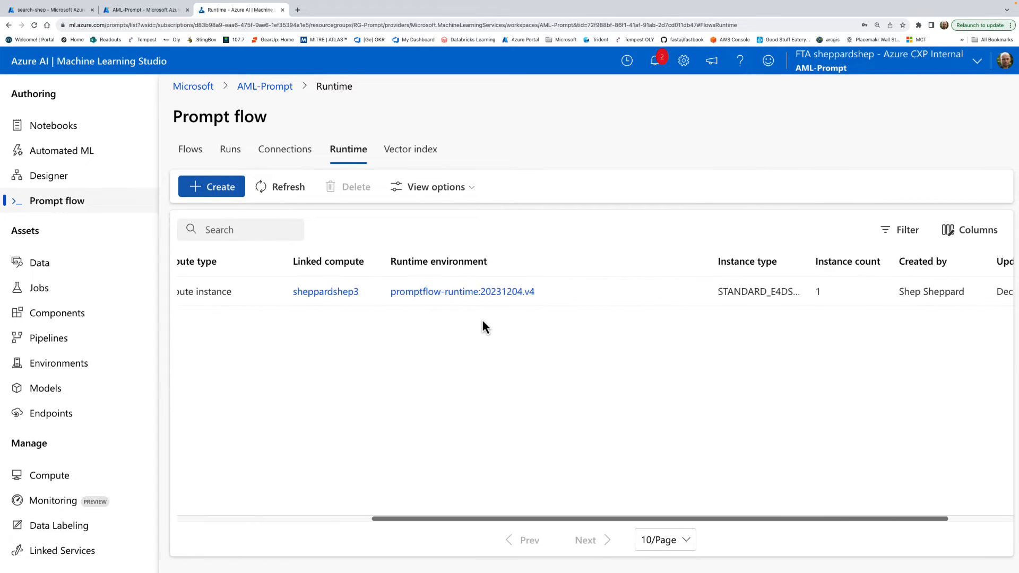
scroll(482, 319, left, 6)
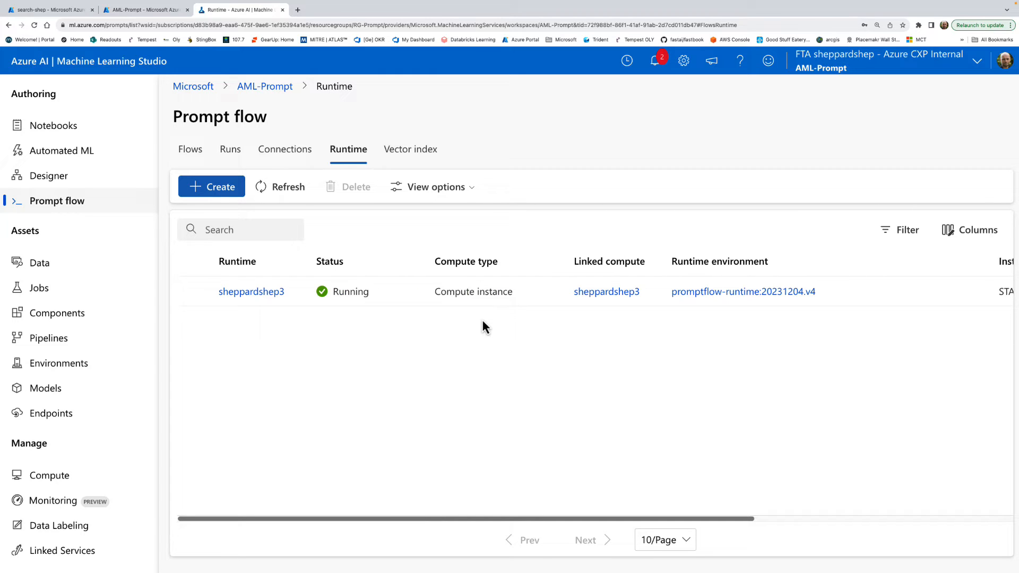
click(251, 291)
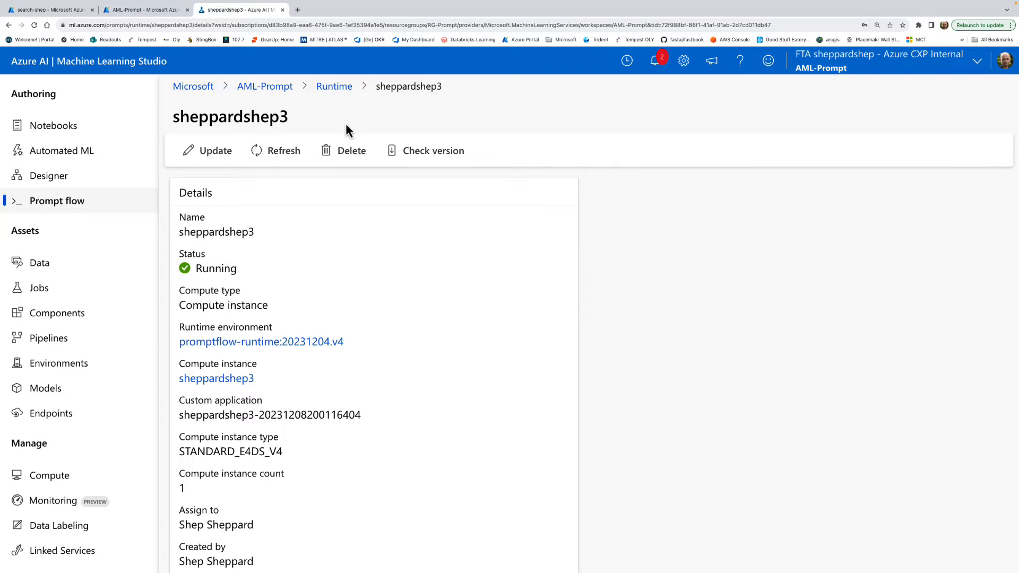
click(334, 86)
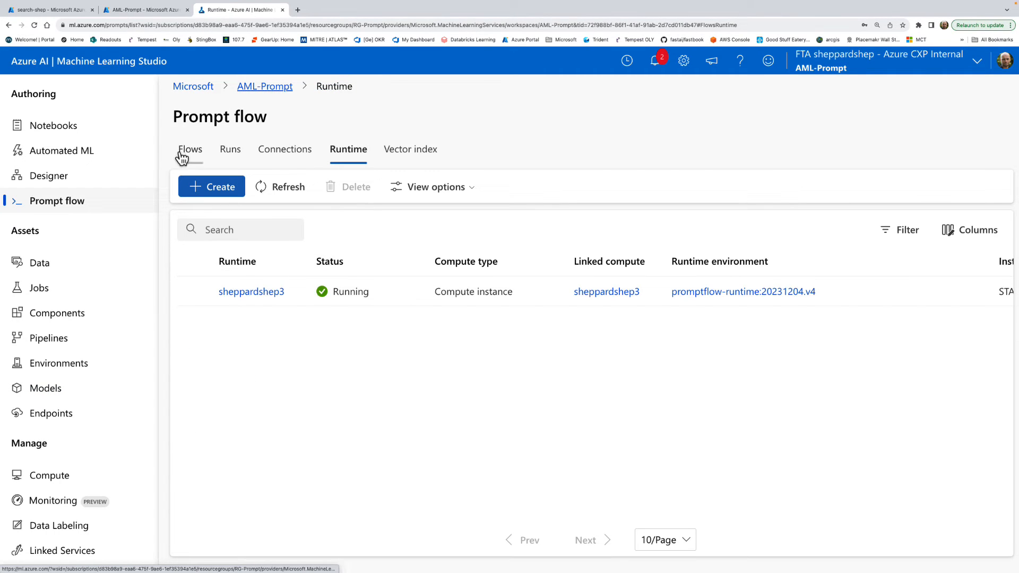
Step: Check the Prompt flow connections and runtime, start a new vector index, and name it hrdocs
click(277, 153)
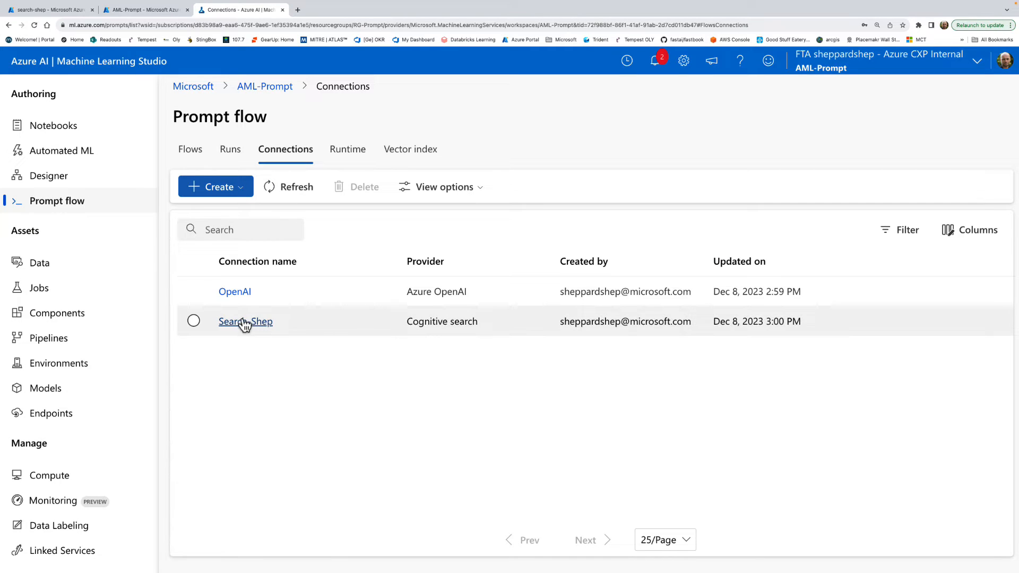
click(347, 149)
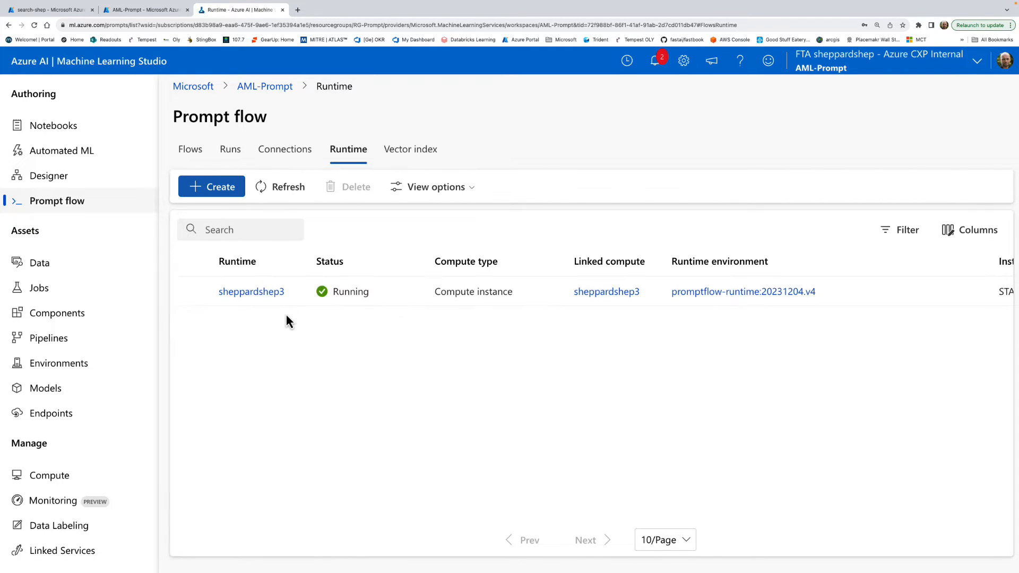
click(415, 155)
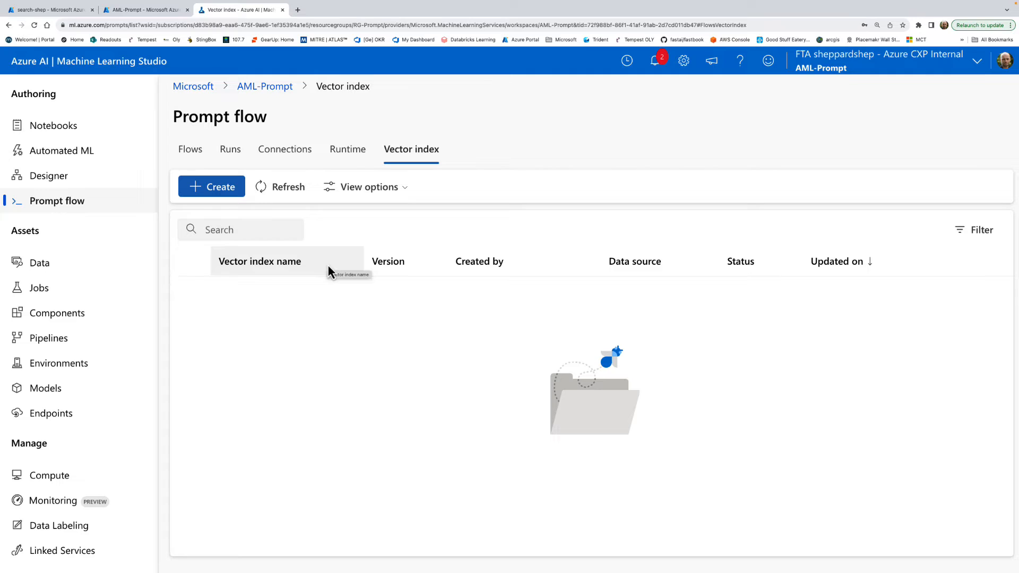
click(218, 187)
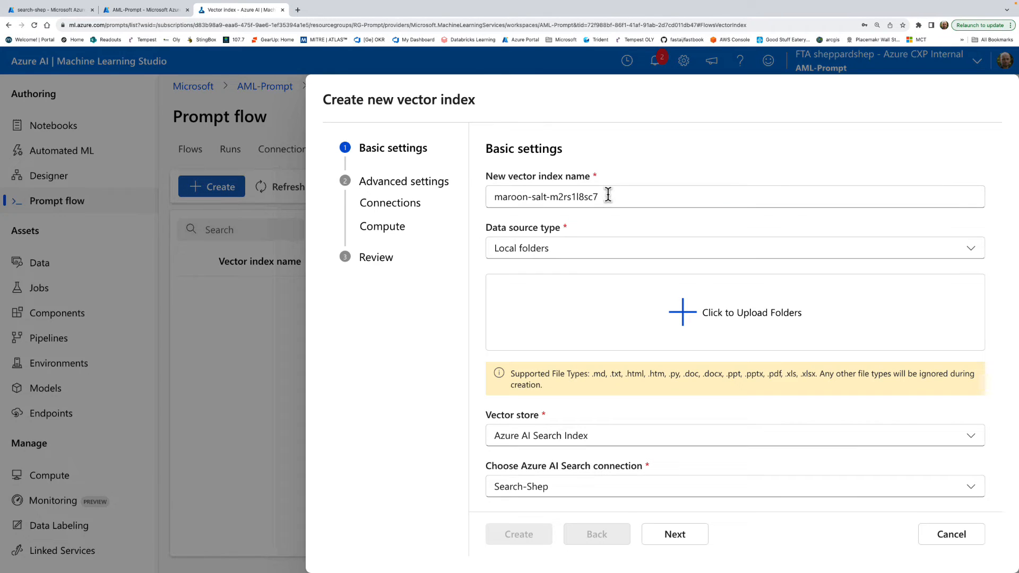
drag(608, 191, 478, 199)
text(hrdocs)
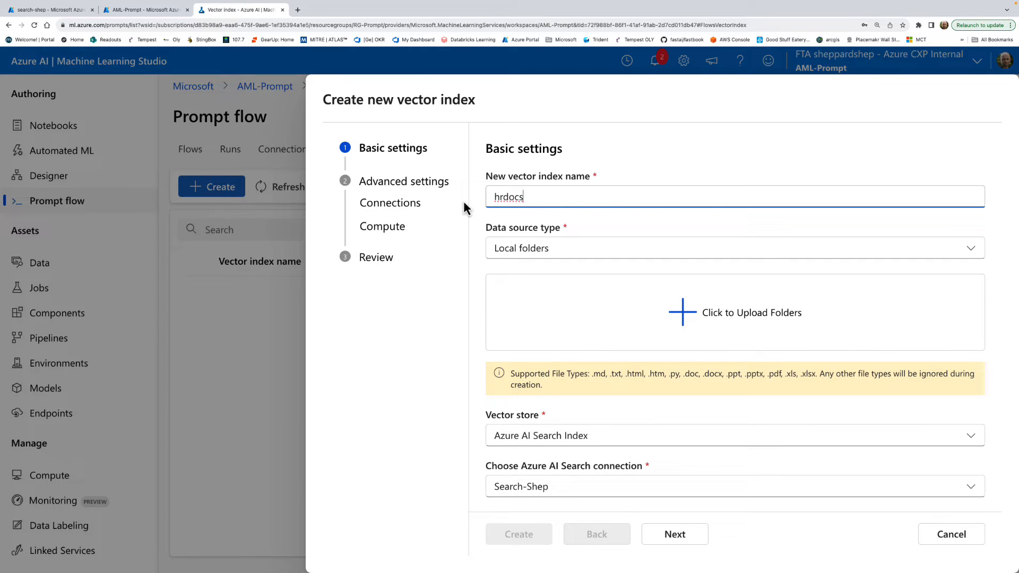
Step: Upload the local data folder of HR PDF files as the vector index's source and approve the upload
click(718, 322)
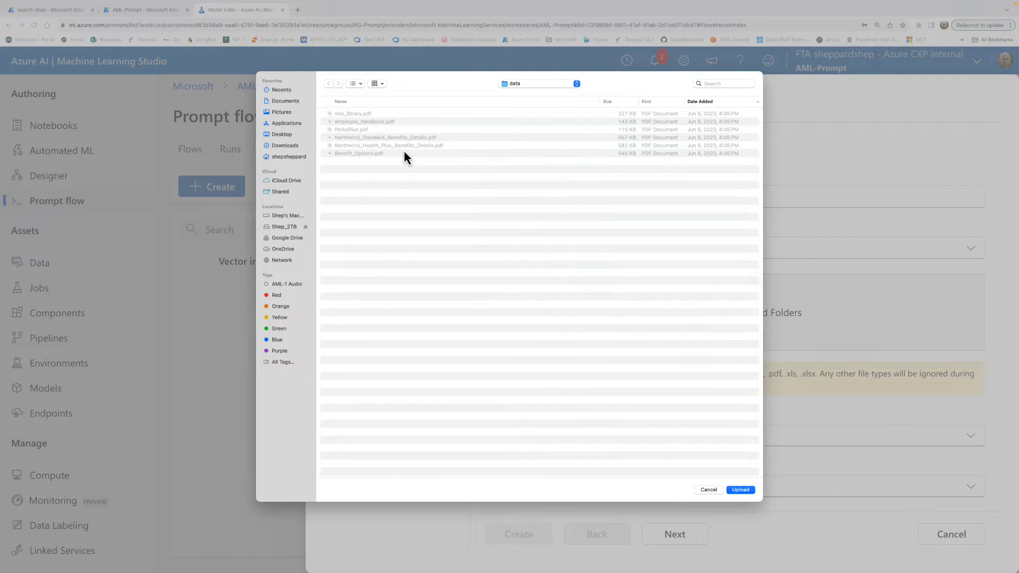
click(739, 489)
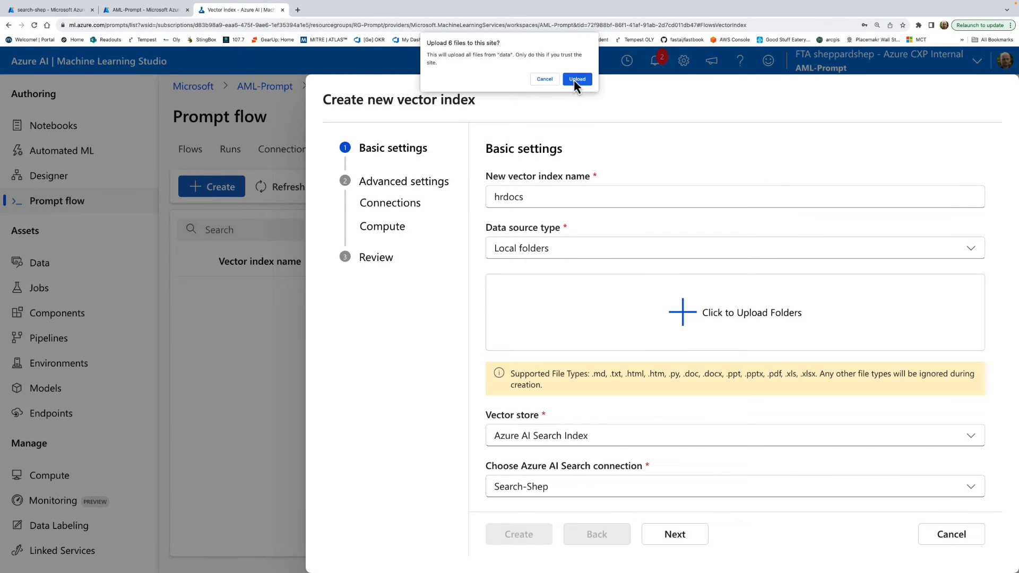
click(577, 79)
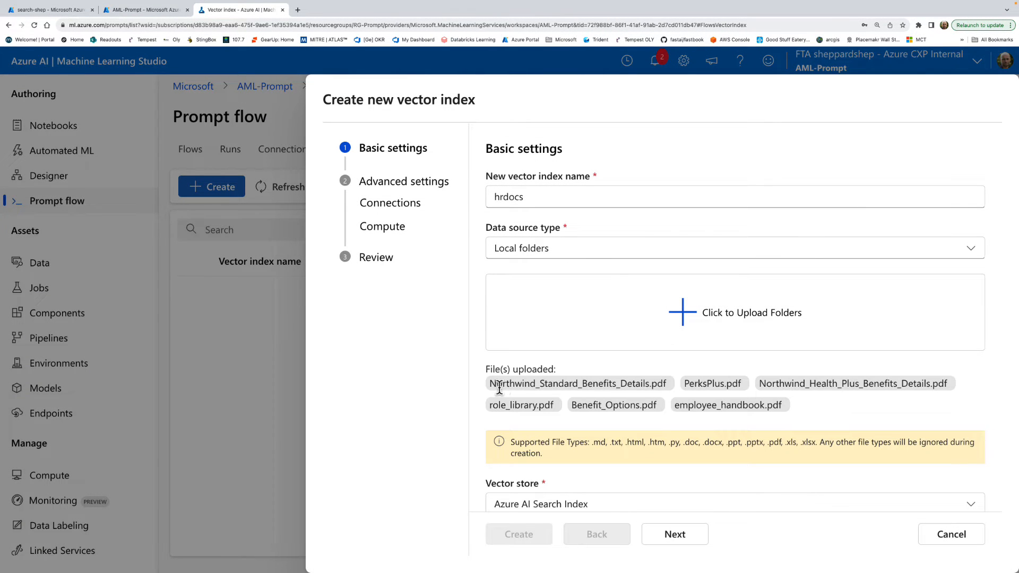
Step: Review the uploaded files and supported file types, and accept Azure AI Search Index as the vector store with the Search-Shep connection
scroll(565, 454, down, 2)
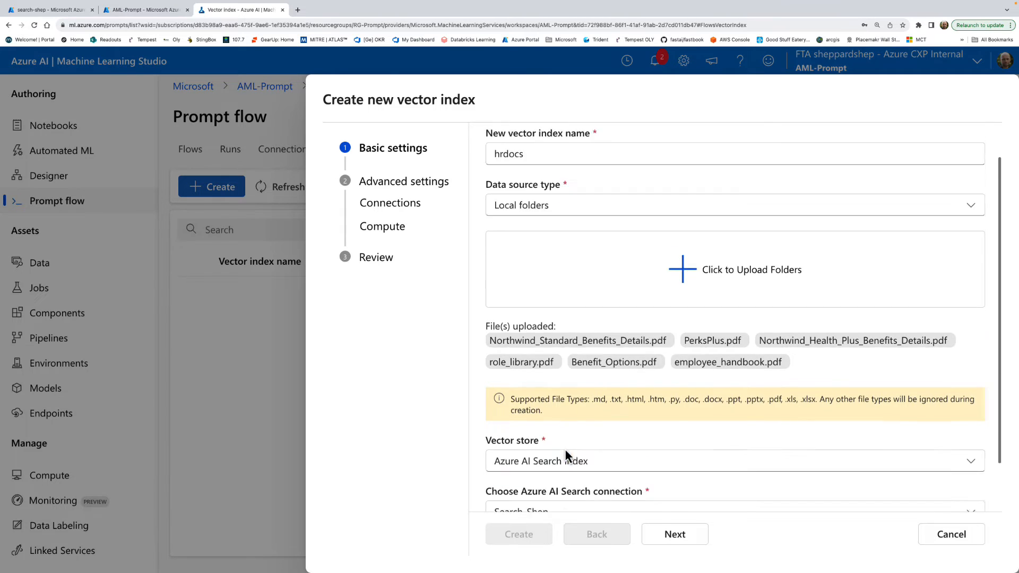
scroll(564, 455, down, 2)
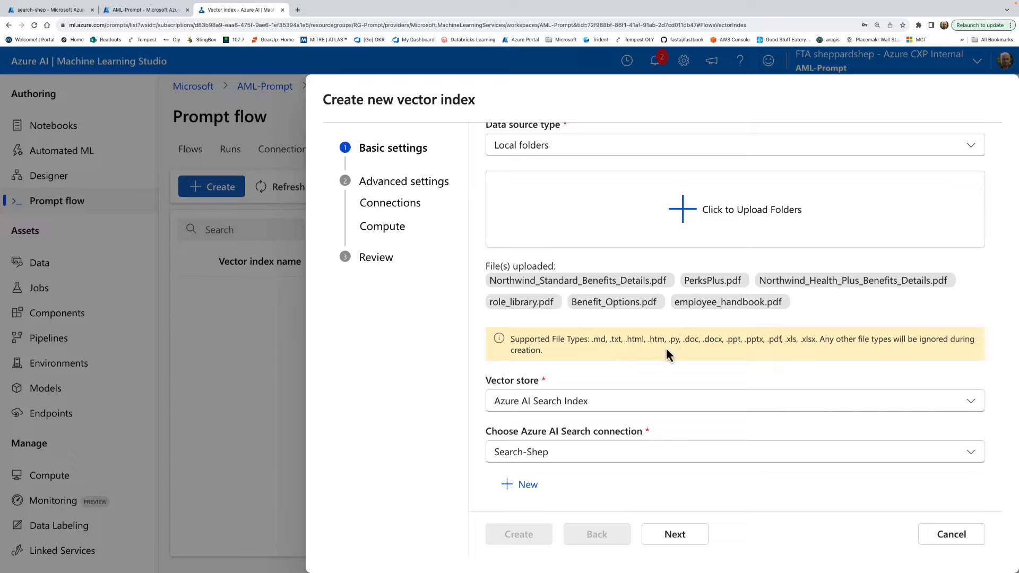
drag(592, 340, 819, 339)
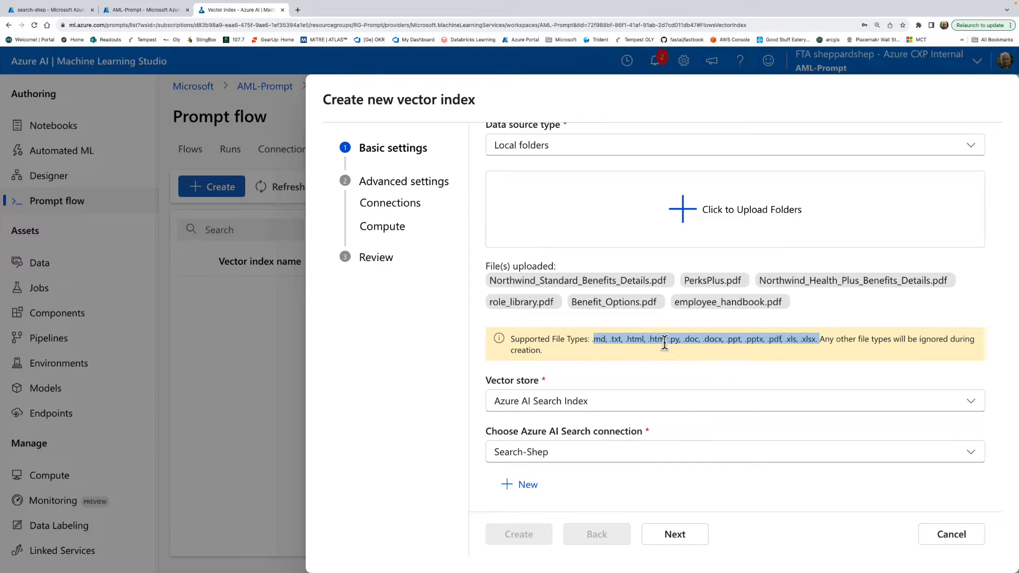
click(535, 407)
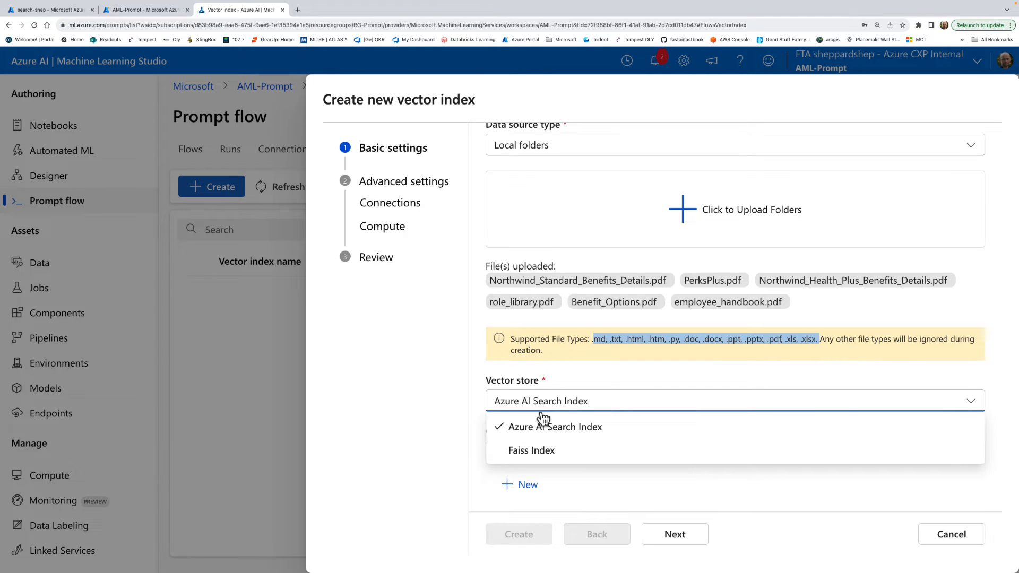
click(554, 427)
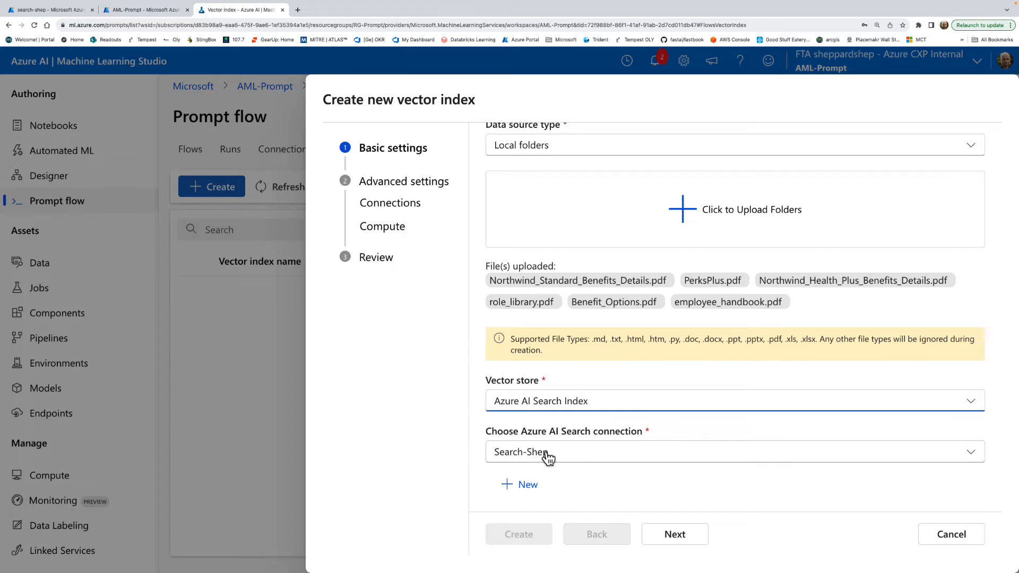
click(692, 536)
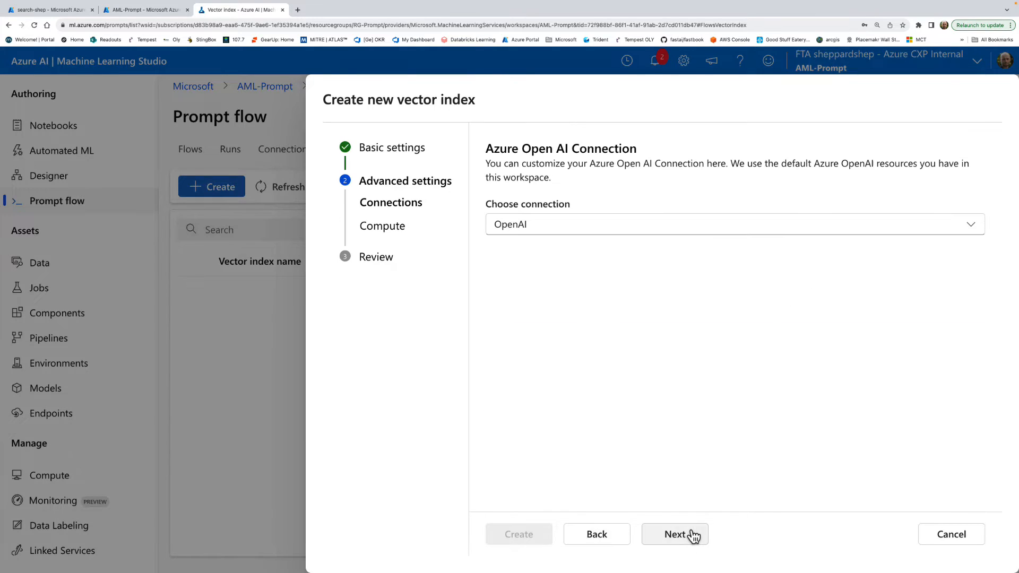
Step: Choose OpenAI as the vector index's Azure OpenAI connection and continue to the compute settings
click(526, 225)
click(532, 254)
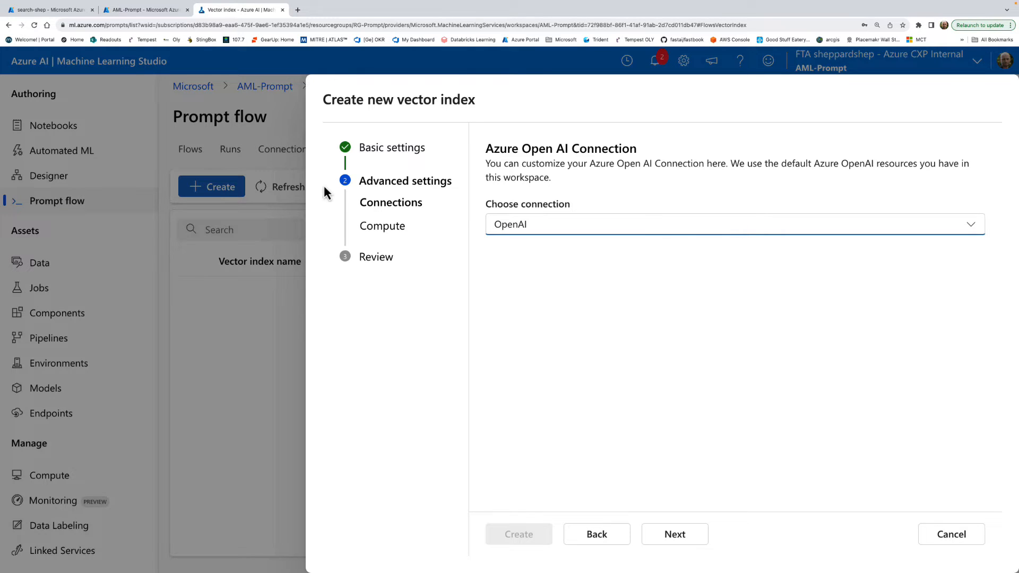
click(676, 537)
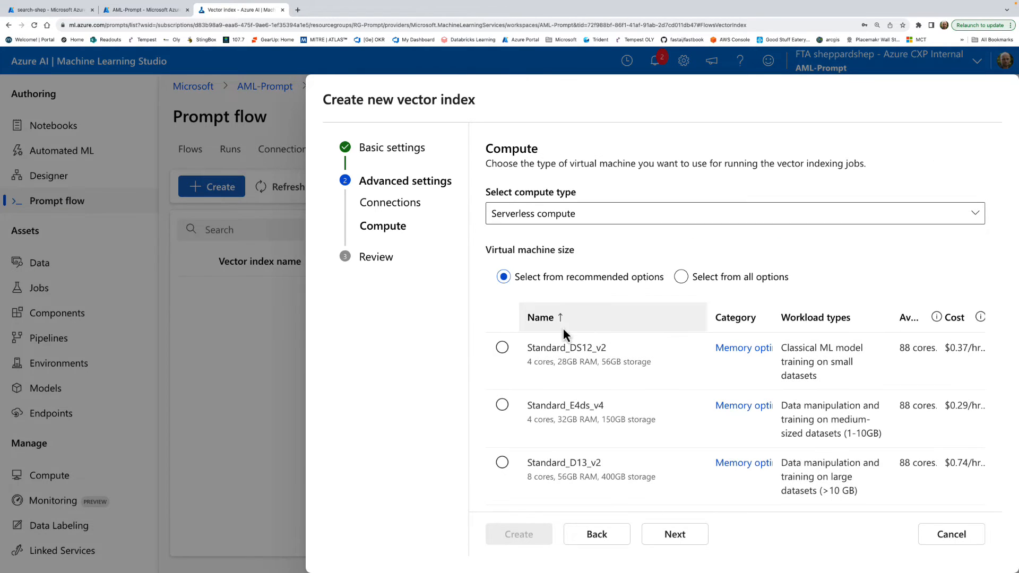
Step: Compare the compute types and set the indexing jobs to use Compute instance with the running instance
click(547, 214)
click(547, 262)
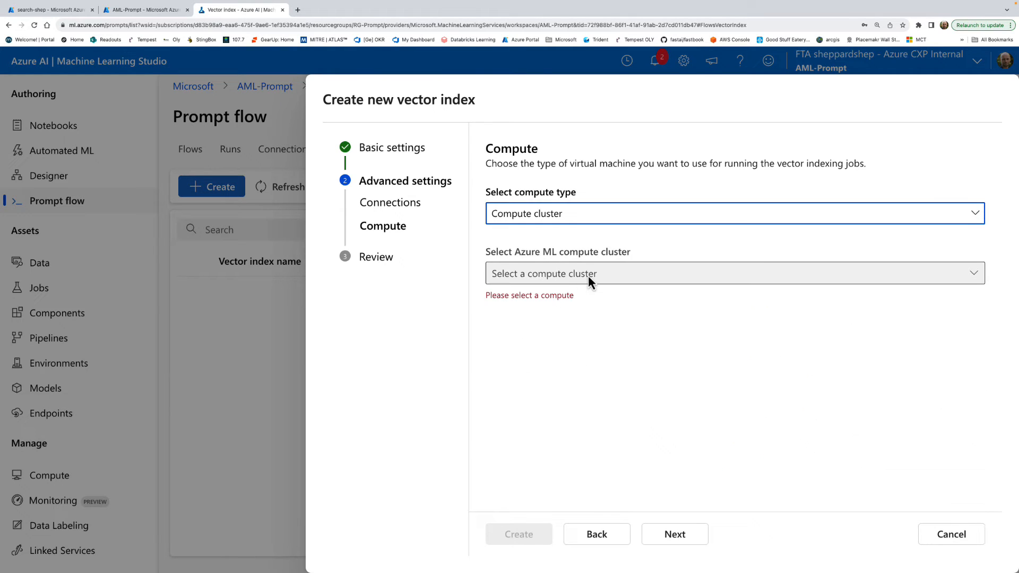
click(562, 212)
click(560, 287)
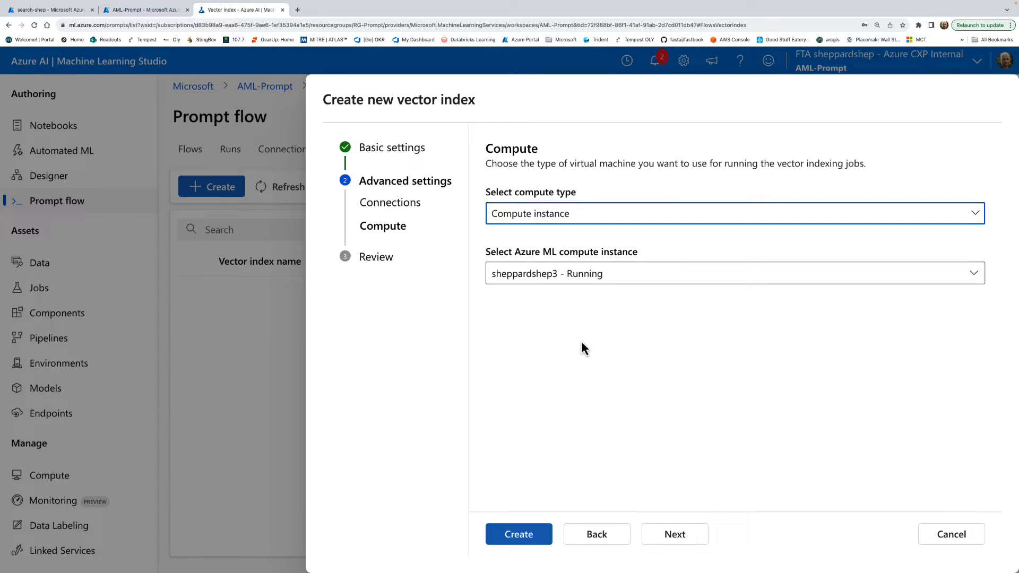
click(586, 214)
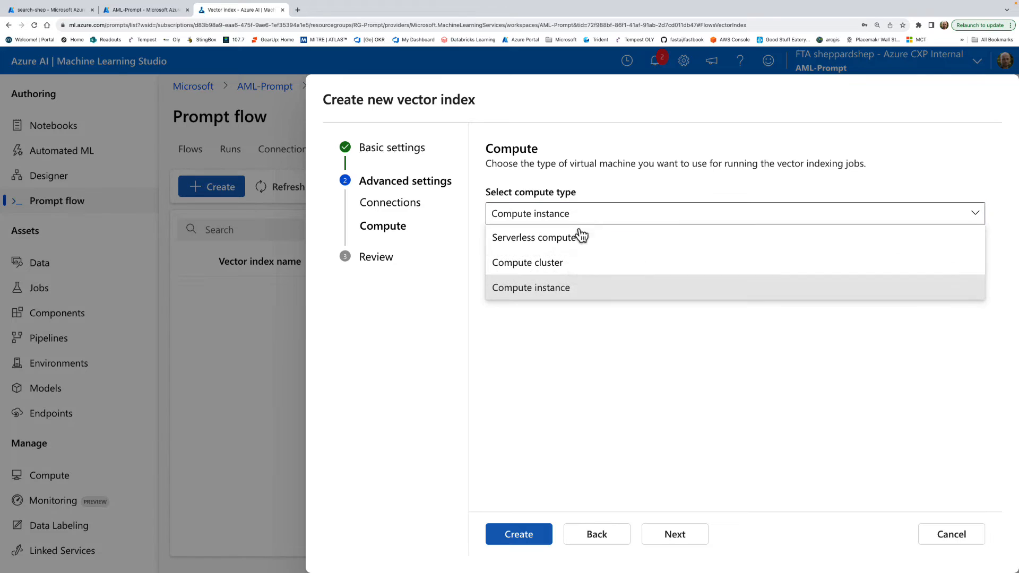
click(565, 289)
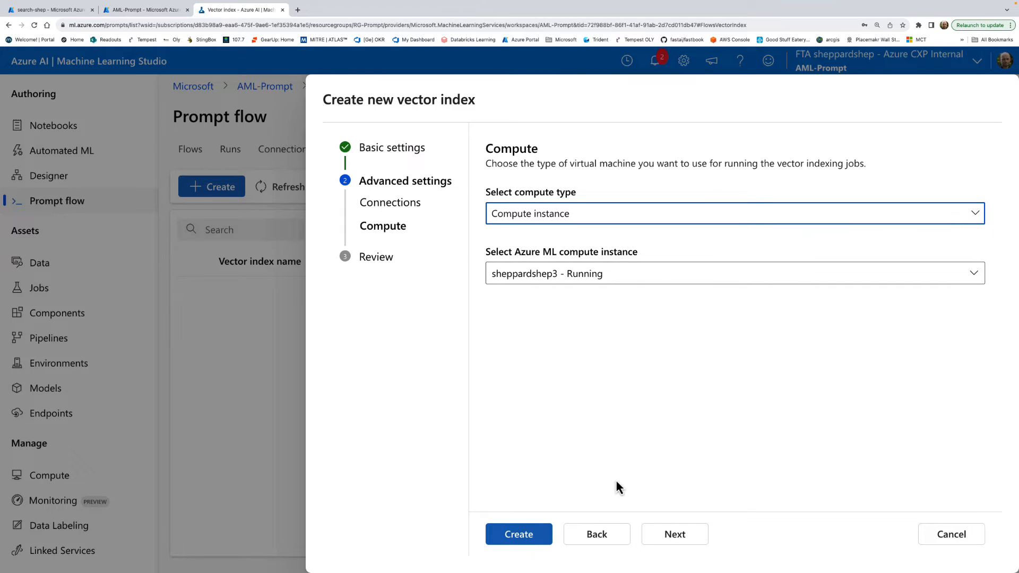
Step: Review the hrdocs settings summary and create the vector index
click(681, 534)
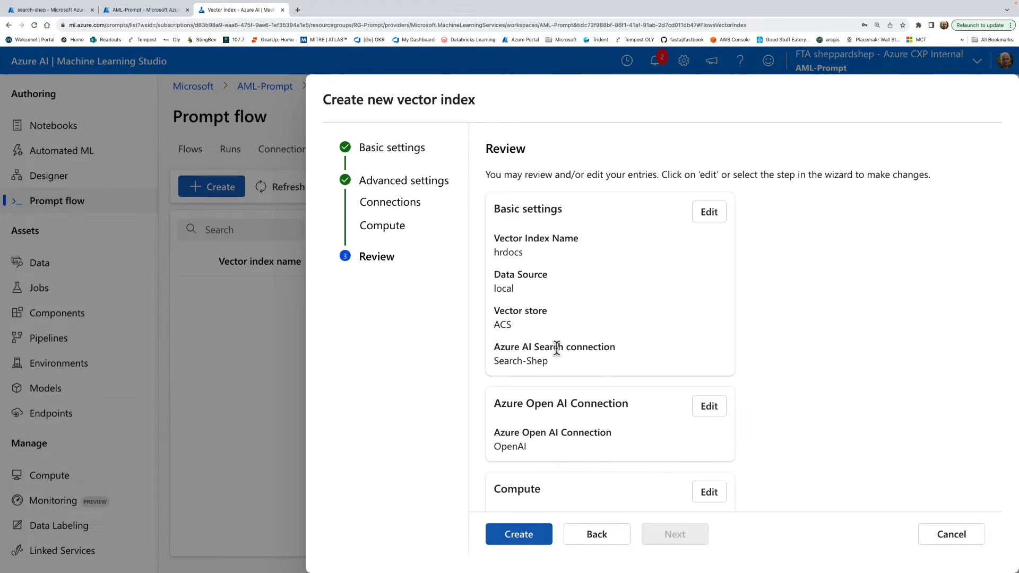
scroll(556, 348, down, 2)
scroll(557, 349, up, 2)
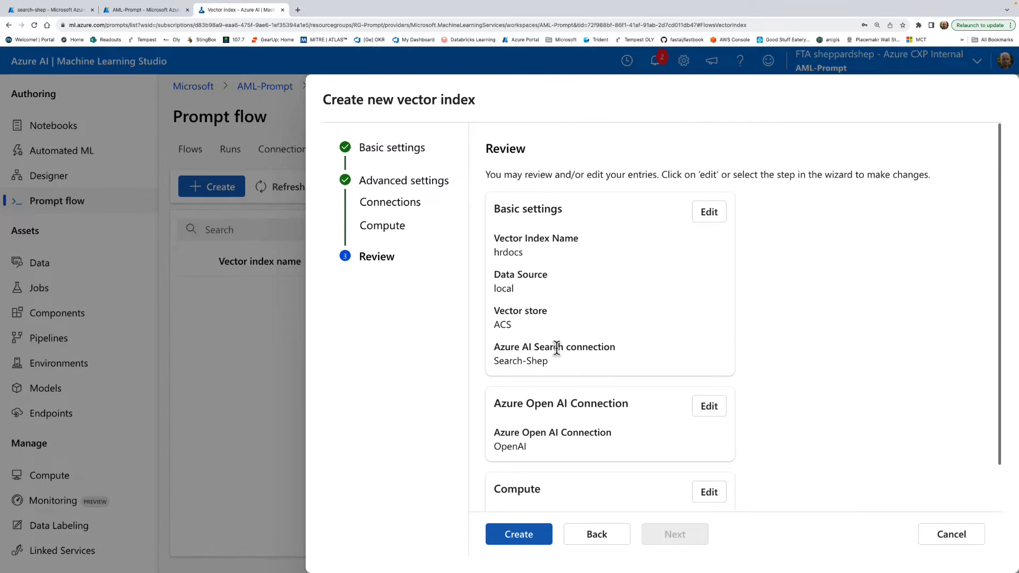
click(528, 535)
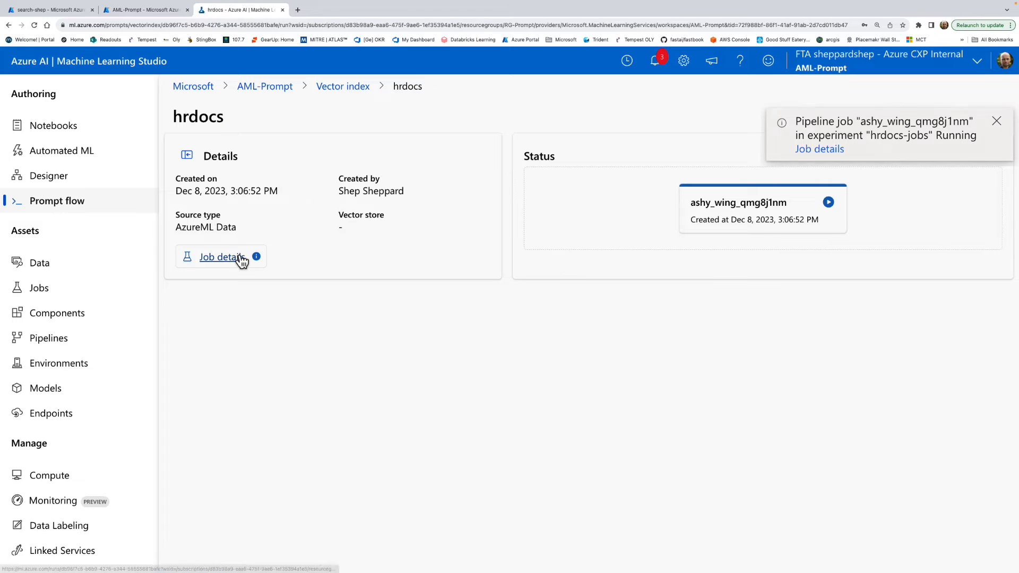
Step: Examine the hrdocs indexing job's pipeline graph and component statuses, and close the job page
click(240, 258)
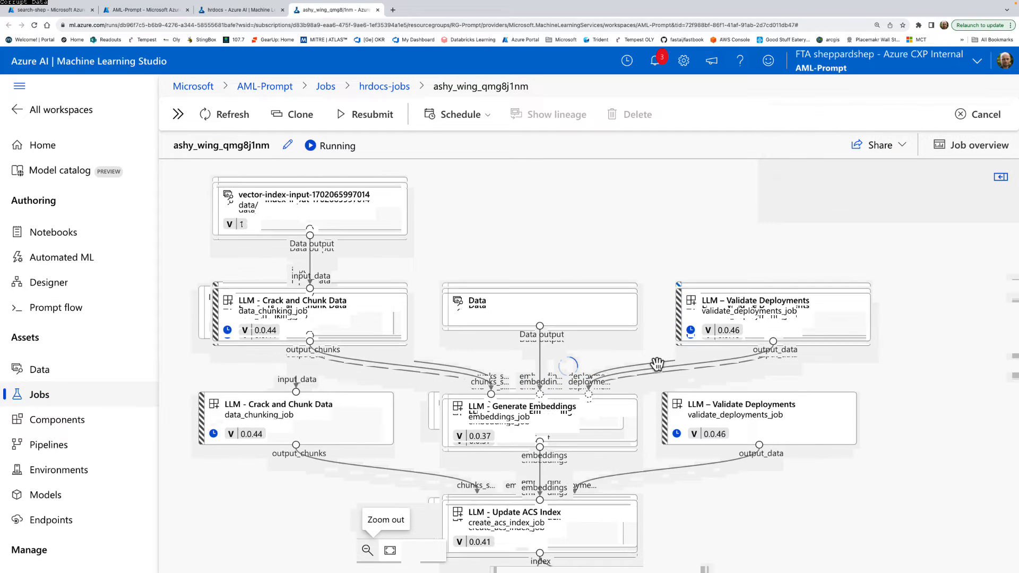
click(366, 550)
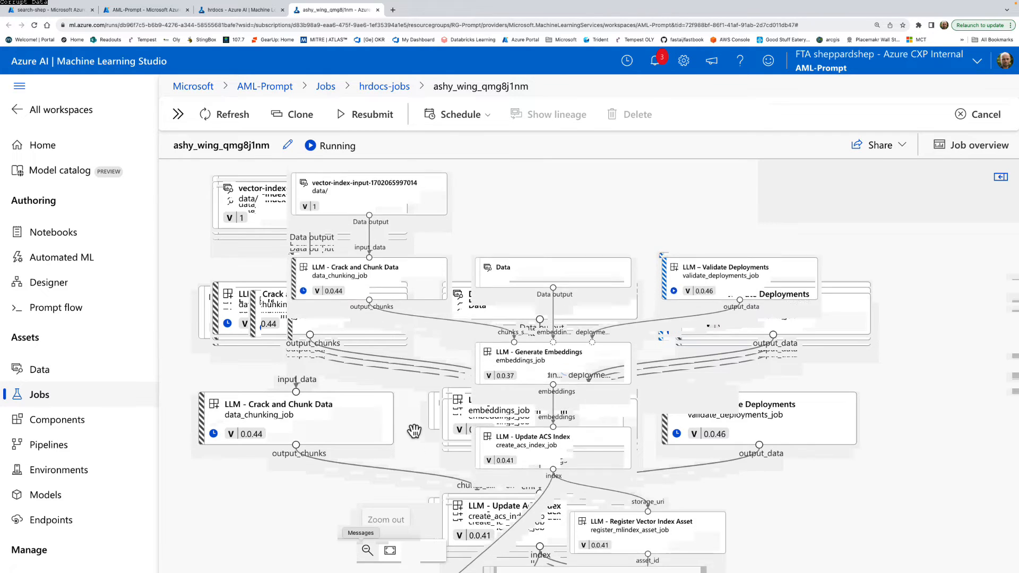
click(367, 551)
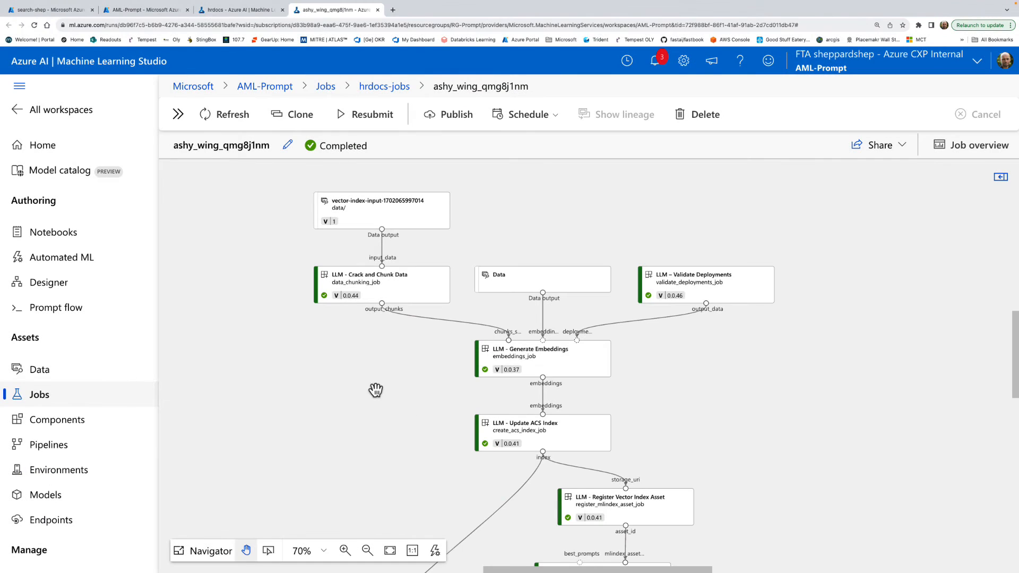
drag(400, 423, 422, 442)
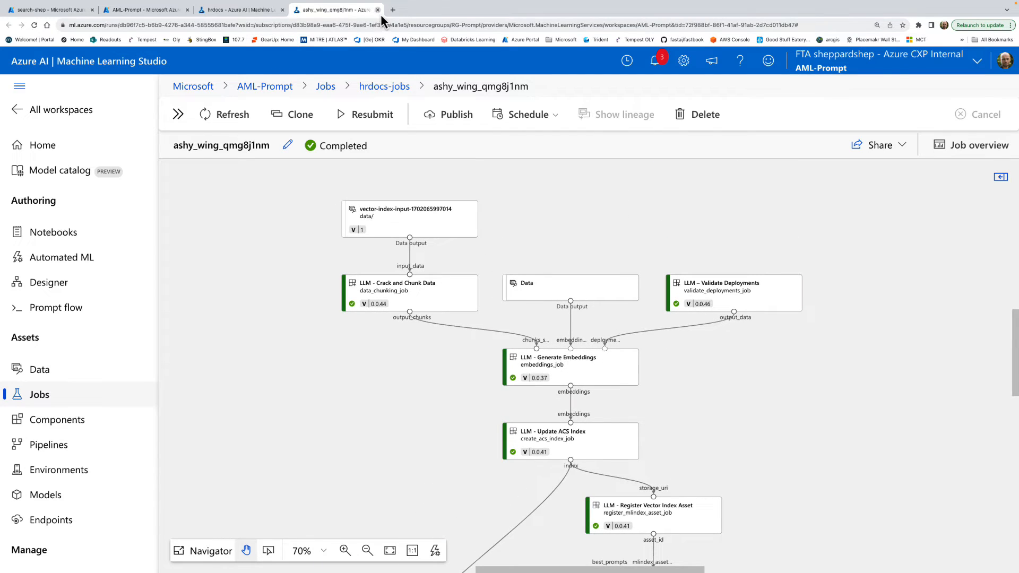
click(378, 12)
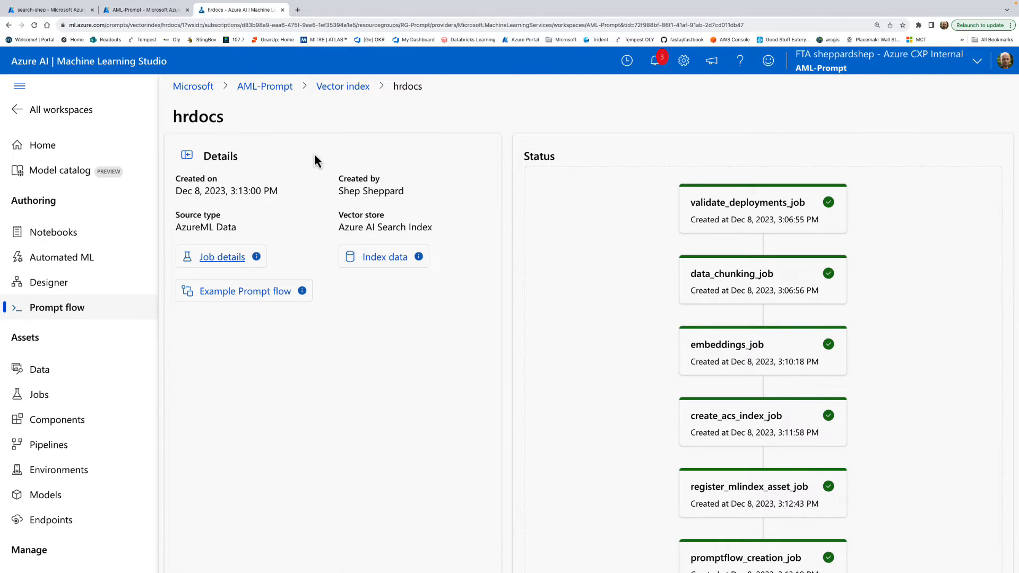
Step: Check hrdocs in the vector index list and examine its index data asset's attributes and data sources
click(343, 87)
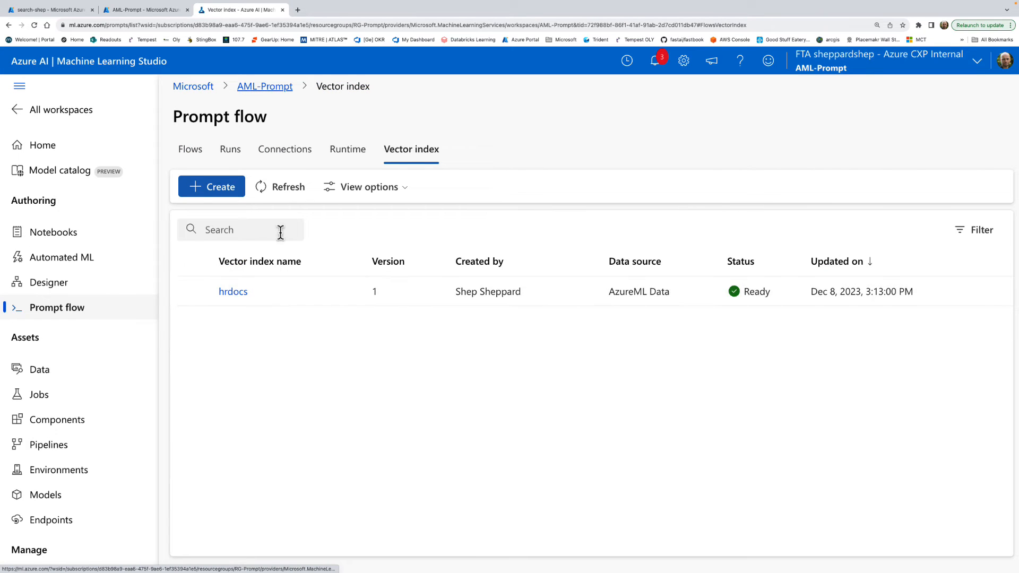
click(239, 294)
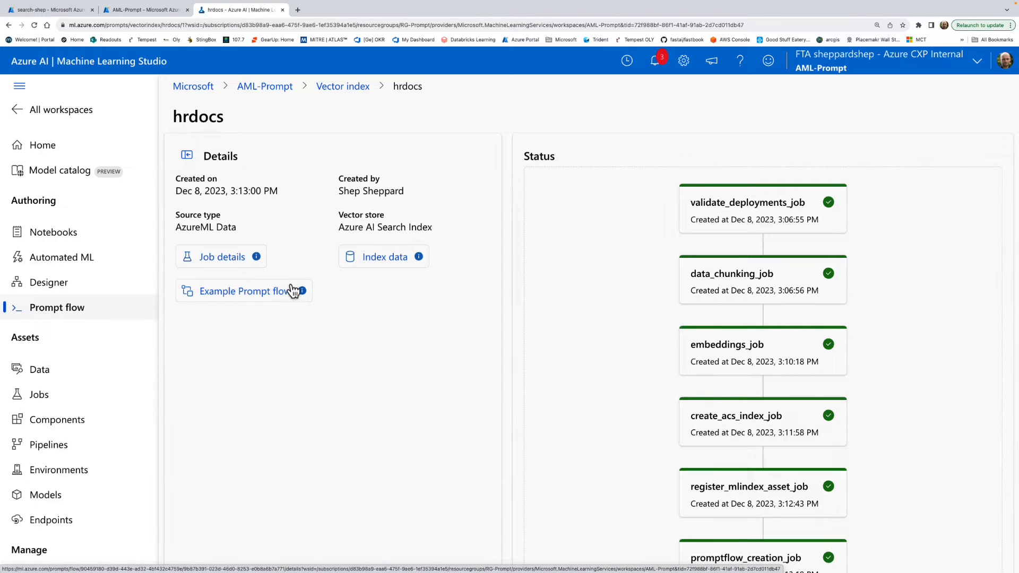
click(381, 259)
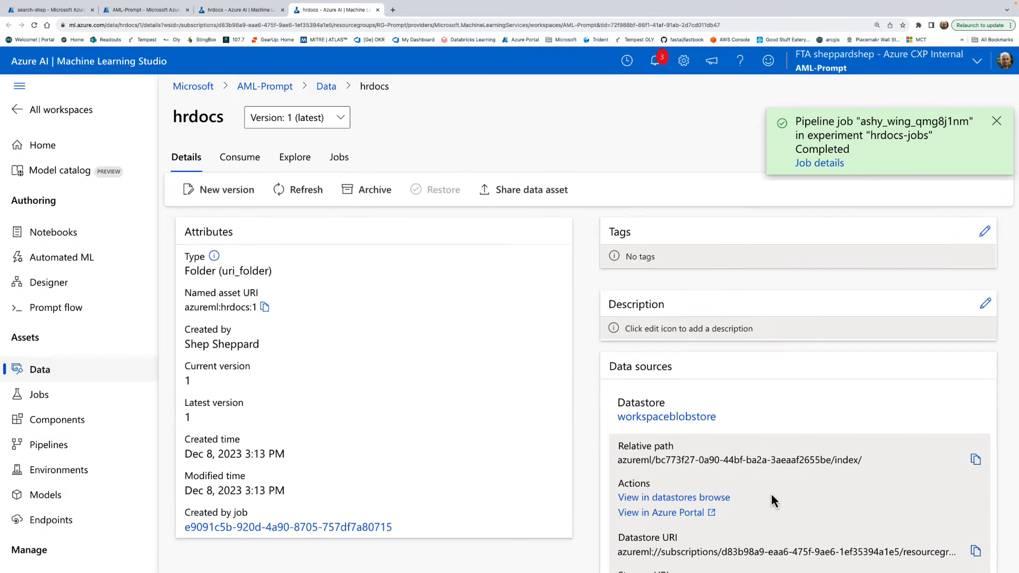
scroll(772, 496, down, 1)
mouse_move(625, 494)
mouse_down()
mouse_move(686, 496)
mouse_move(617, 499)
mouse_up()
click(793, 483)
click(704, 502)
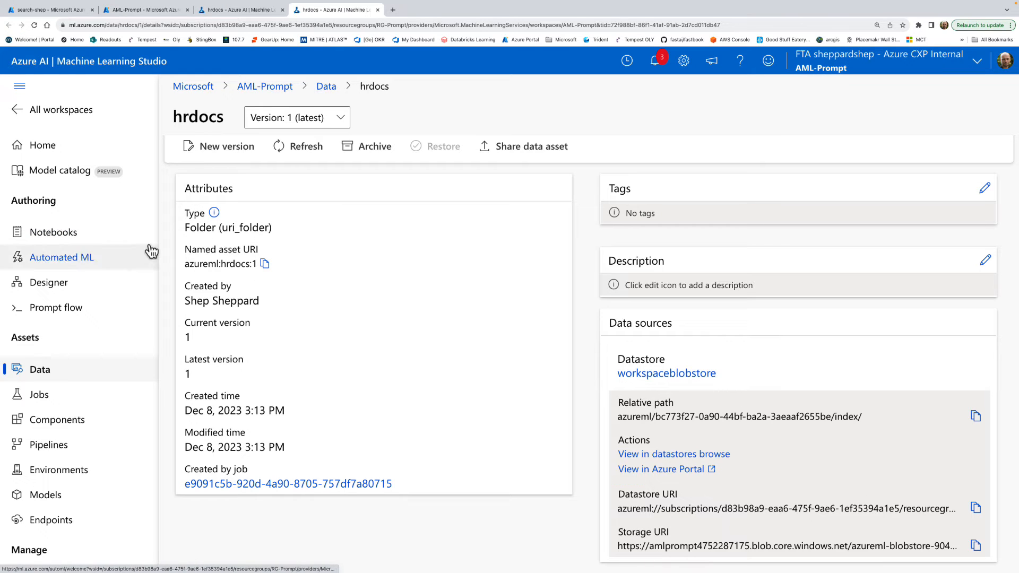
Step: Return from the hrdocs index to the AML-Prompt workspace home and open the list of Prompt flow flows
click(247, 10)
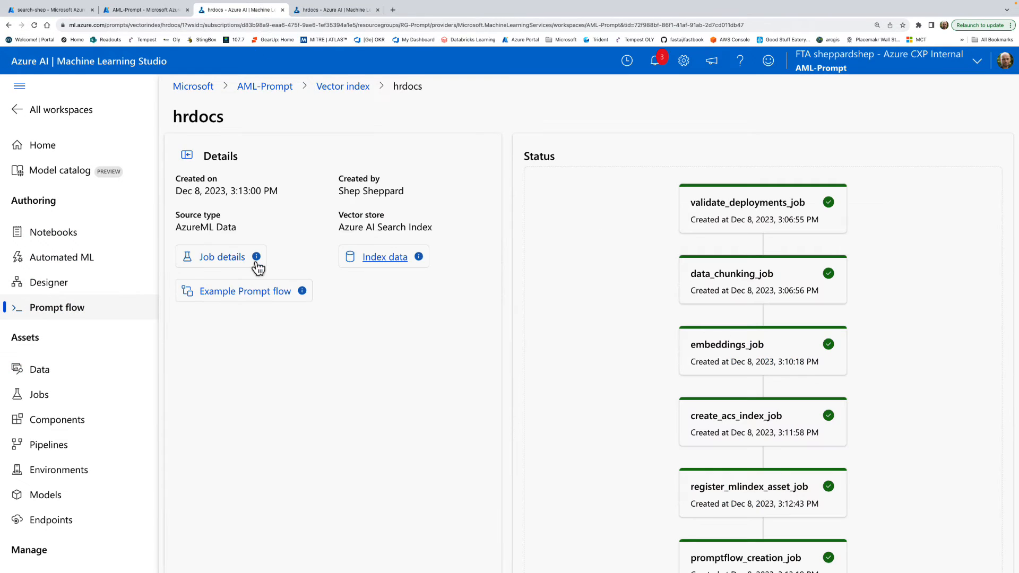
click(273, 91)
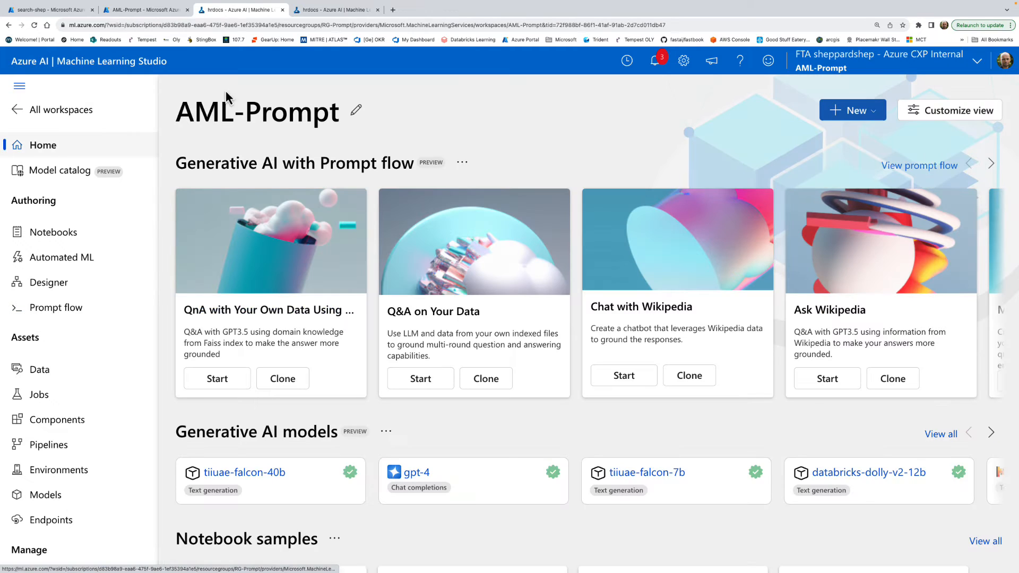
click(73, 308)
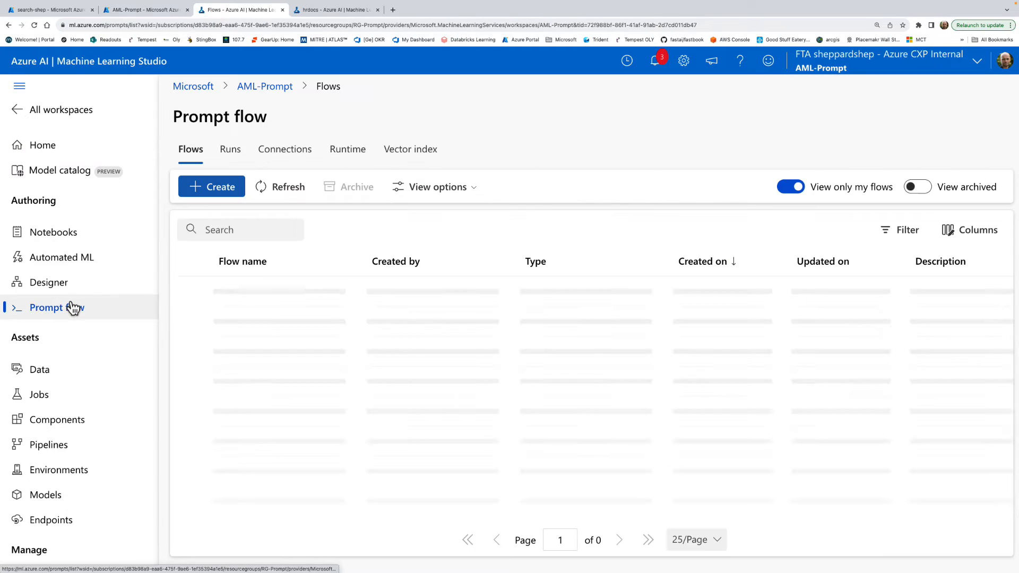
Step: Clone the Multi-Round Q&A on Your Data sample as a new flow with the folder name Chat-HRDocs
click(215, 188)
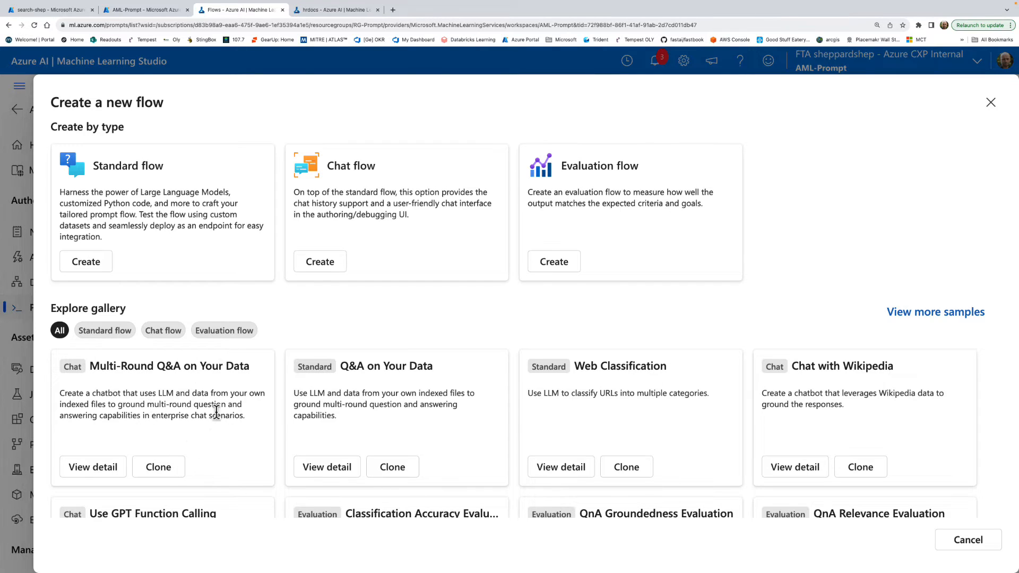
click(162, 468)
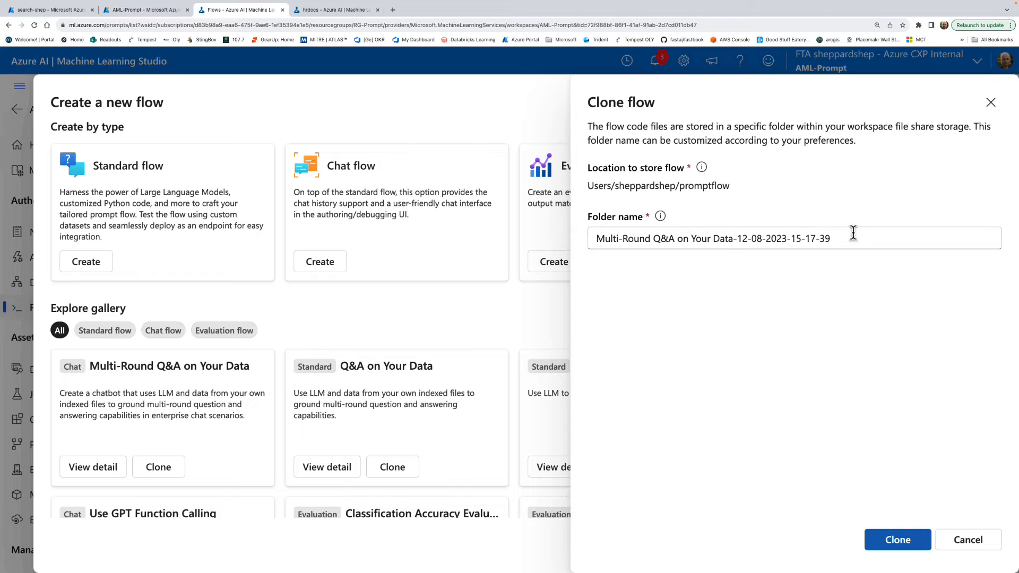
drag(853, 232, 536, 238)
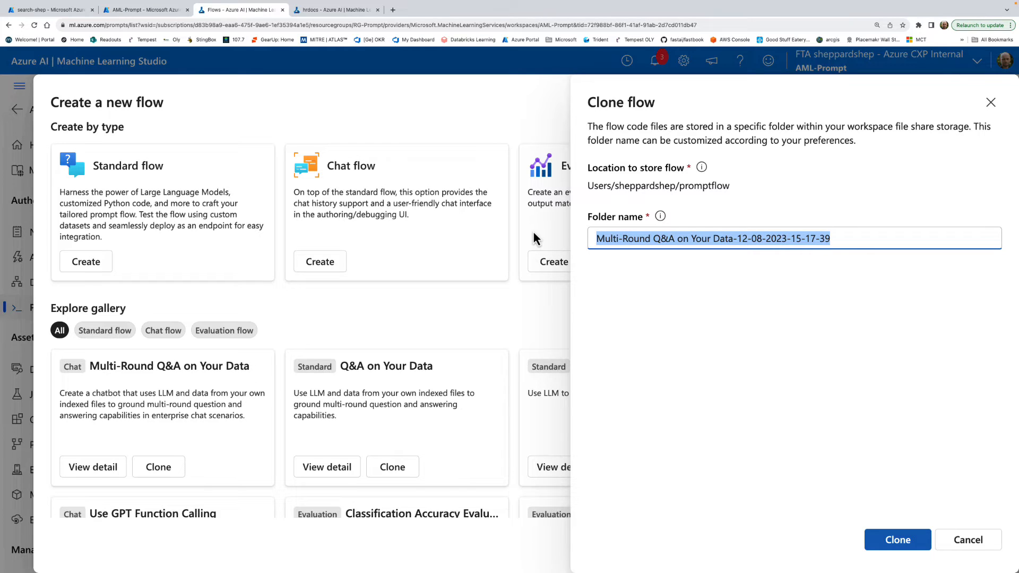
text(Chat-HRDocs)
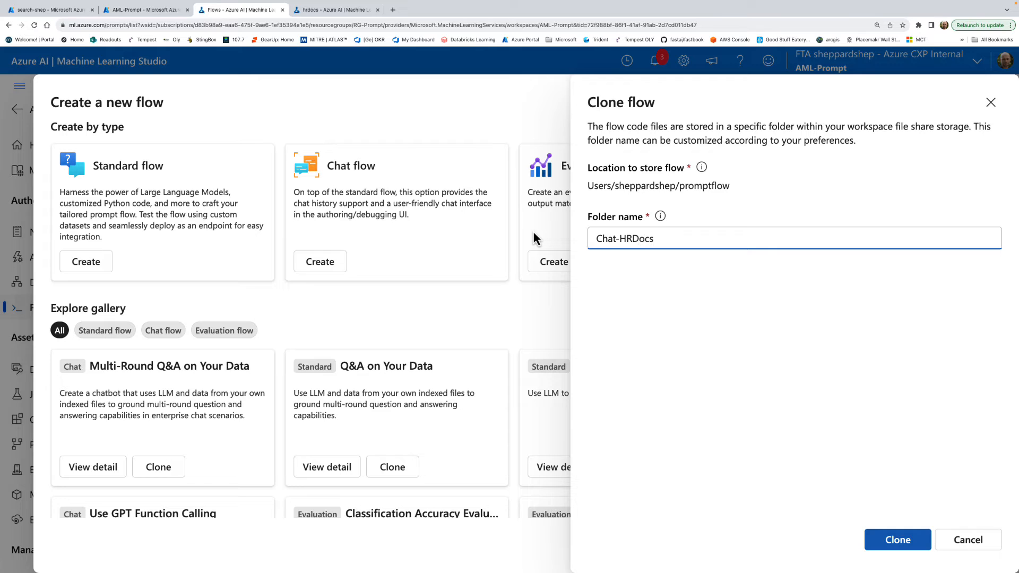
click(904, 544)
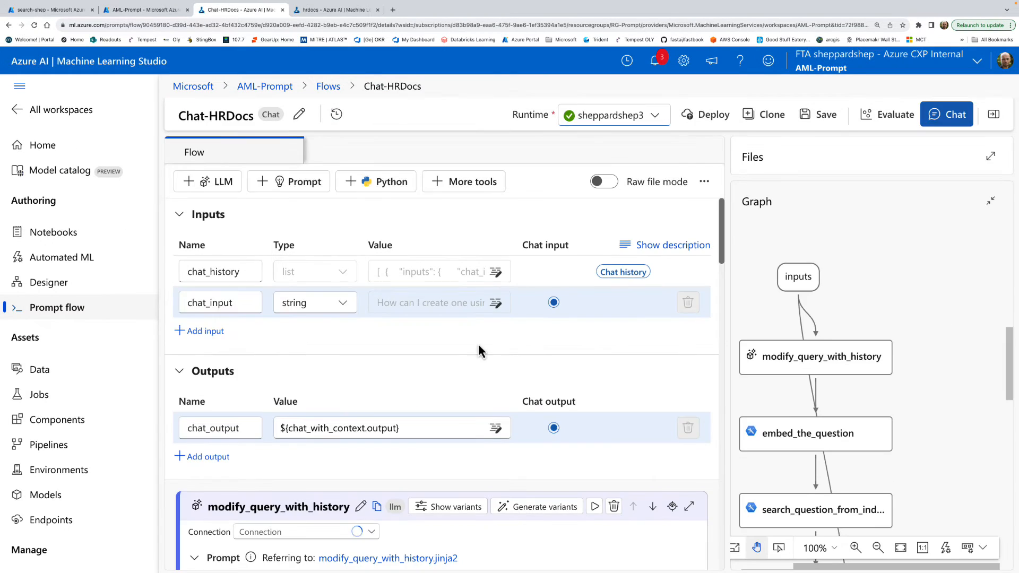
Step: Set the modify_query_with_history node to the OpenAI connection and the gpt-35-turbo-16k deployment
drag(932, 404, 966, 341)
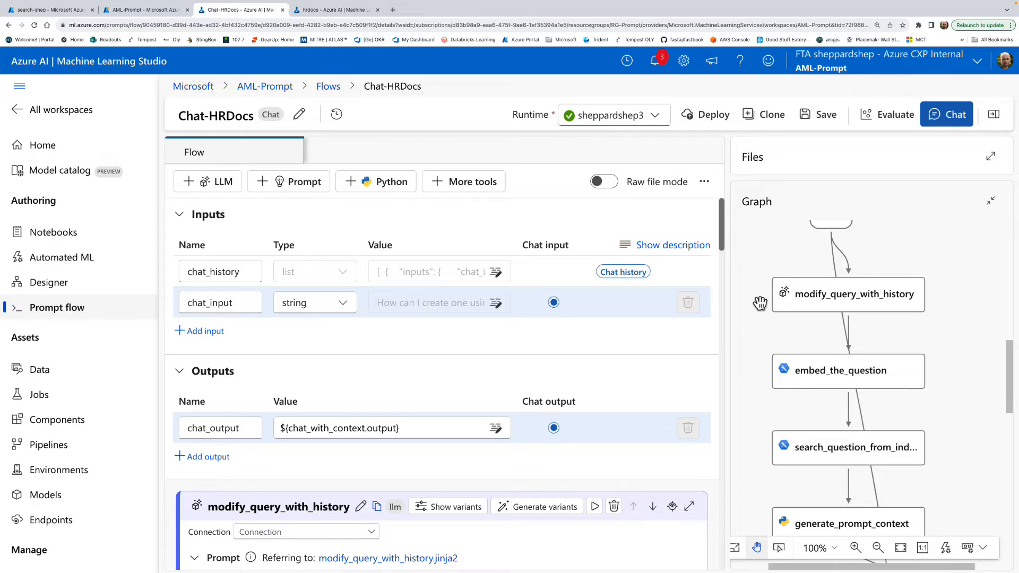
drag(760, 303, 770, 298)
scroll(537, 445, down, 1)
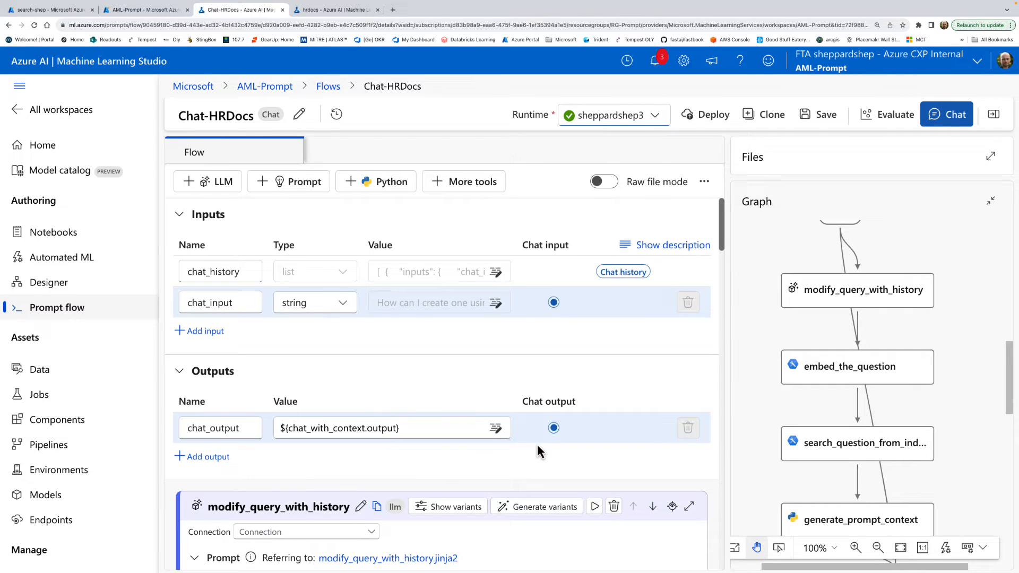
scroll(515, 429, down, 3)
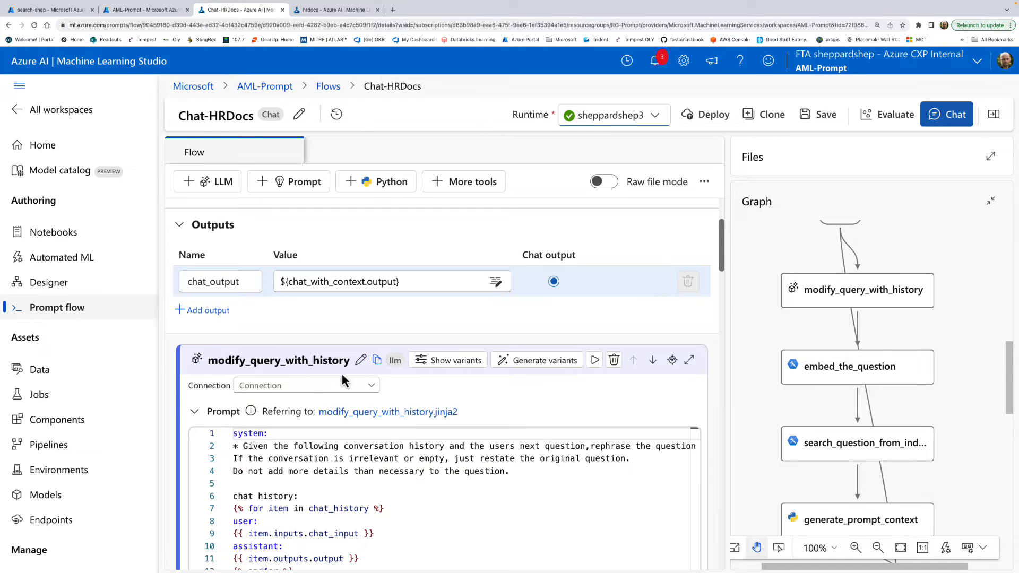
click(373, 388)
click(285, 409)
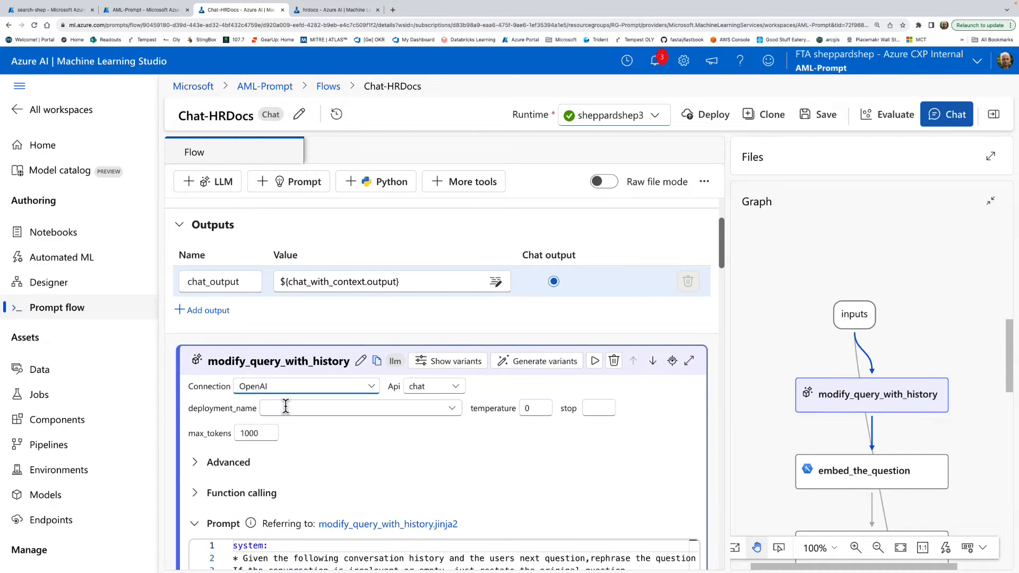
click(393, 408)
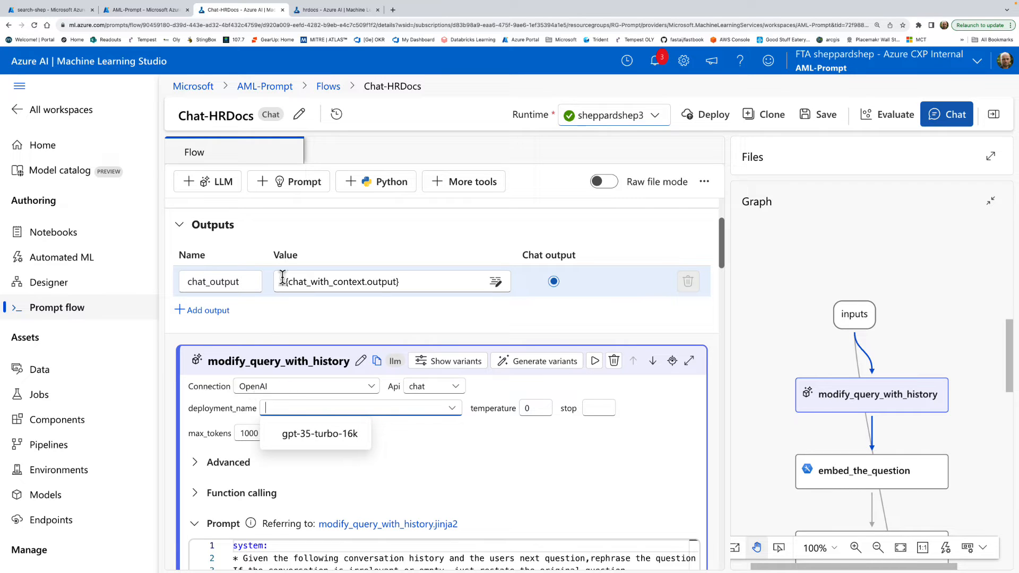
click(338, 439)
click(402, 455)
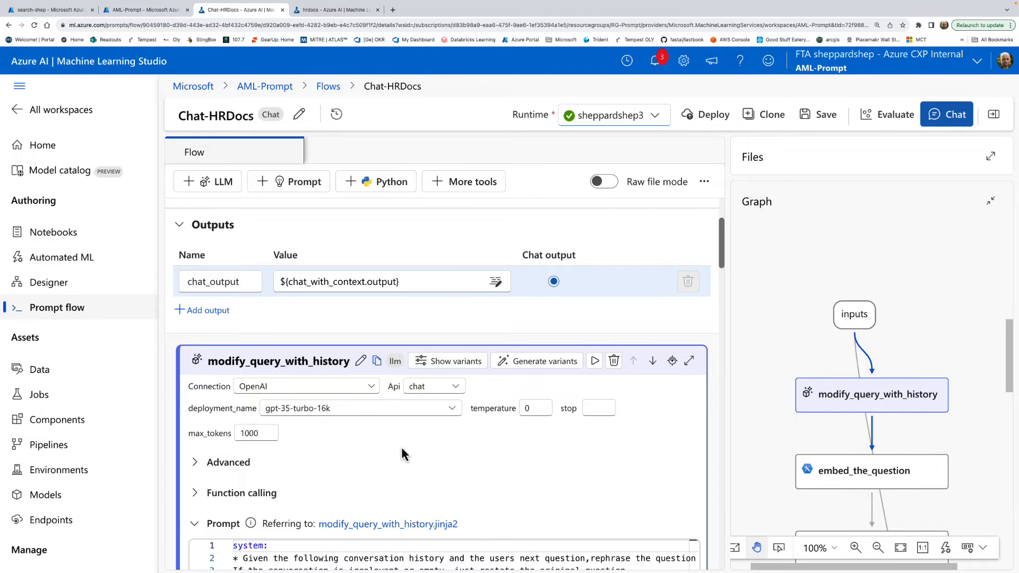
Step: Examine the modify_query_with_history node's prompt template, including its system instructions, chat history loop and input mappings
scroll(351, 455, down, 2)
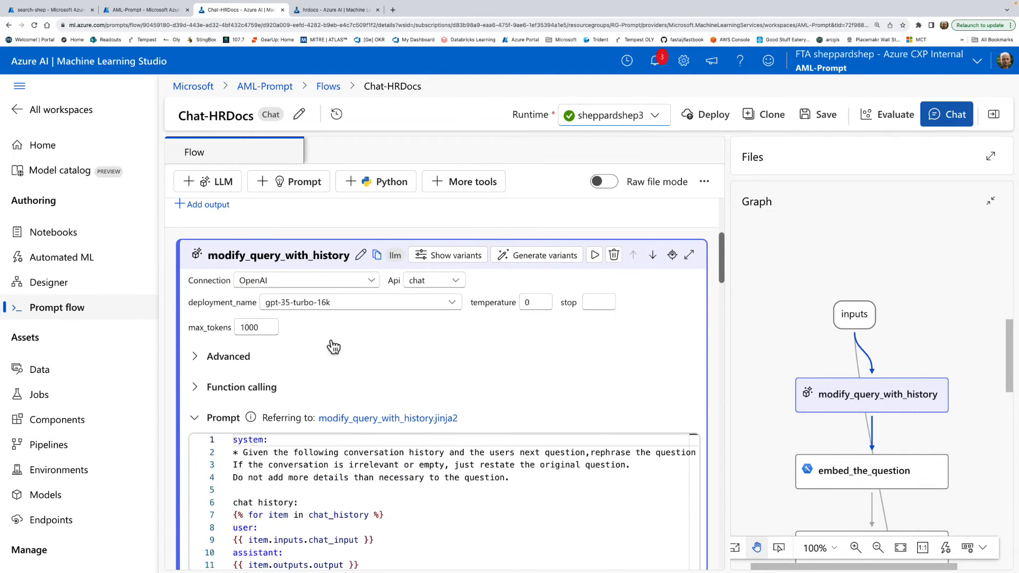
scroll(487, 379, down, 2)
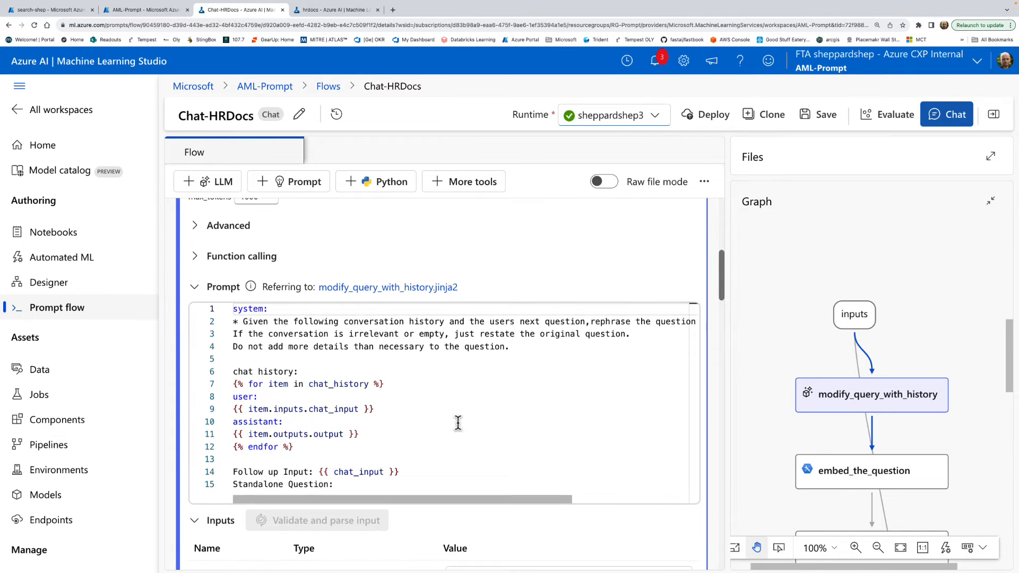
scroll(458, 423, down, 1)
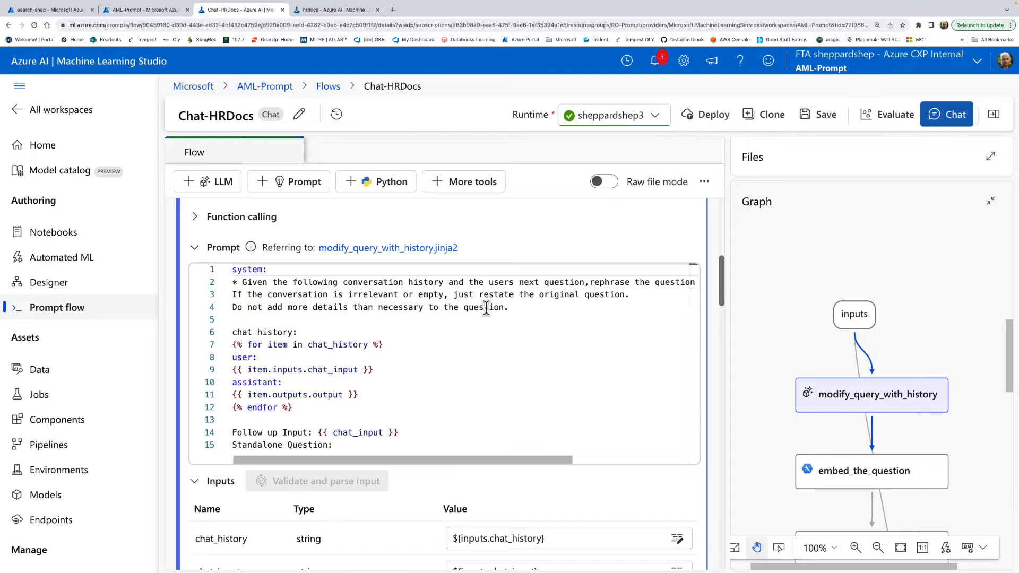
scroll(485, 308, right, 5)
scroll(487, 308, left, 5)
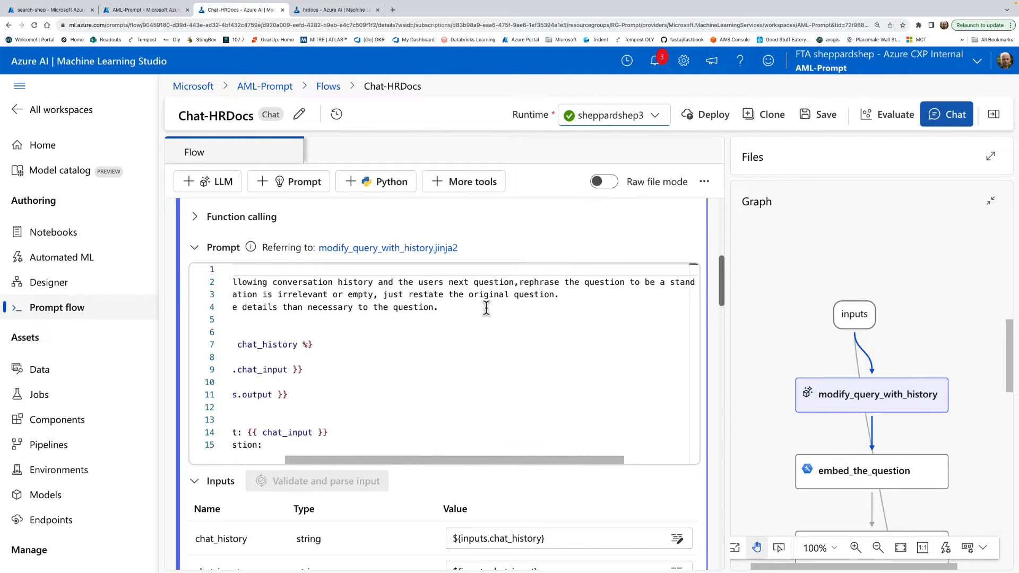
scroll(422, 512, down, 1)
scroll(422, 514, down, 2)
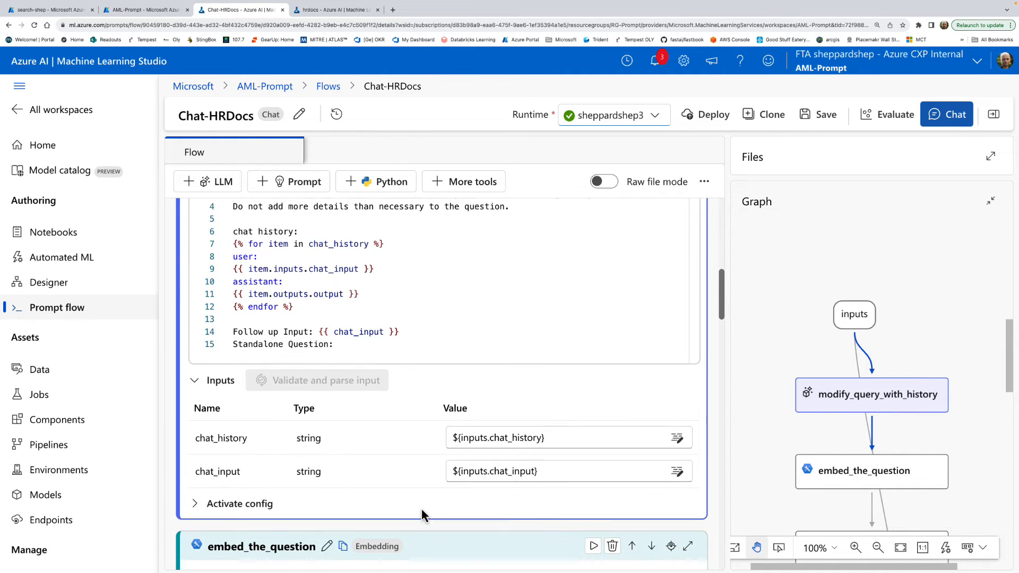
scroll(423, 514, up, 3)
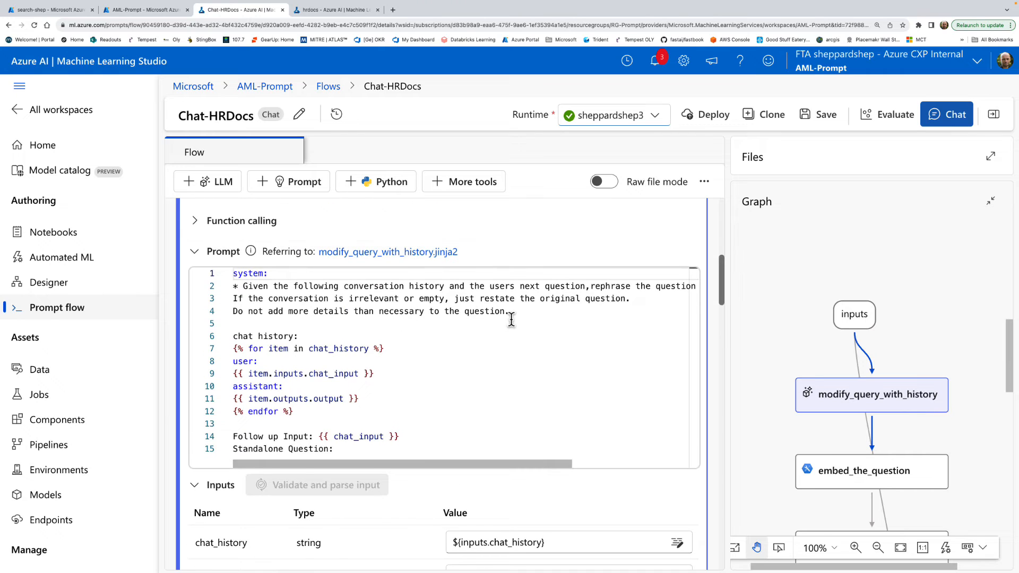
drag(510, 313, 222, 297)
click(360, 359)
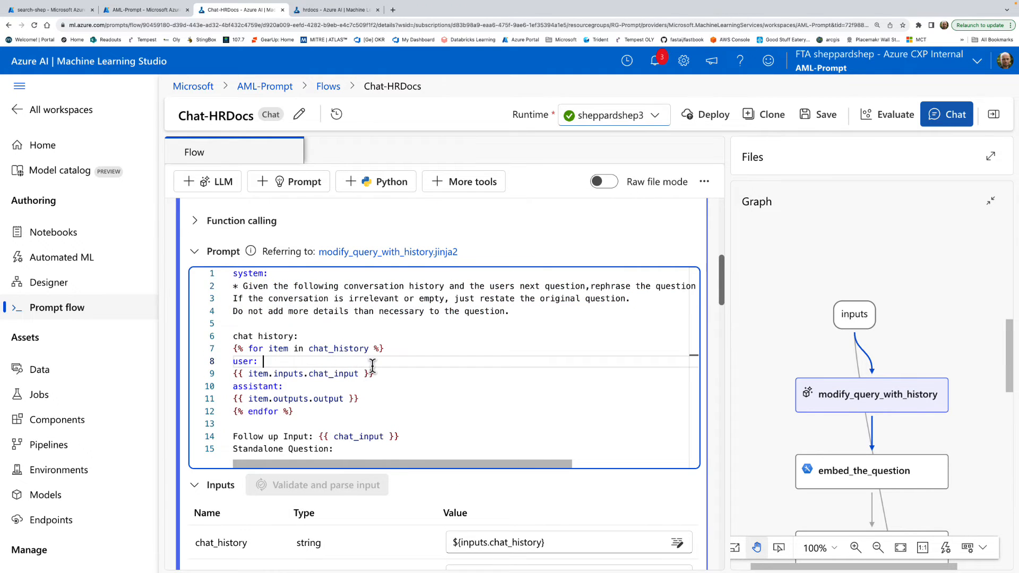
Step: Set the embed_the_question node's connection to OpenAI and its deployment name to text-embedding-ada-002
scroll(371, 365, down, 6)
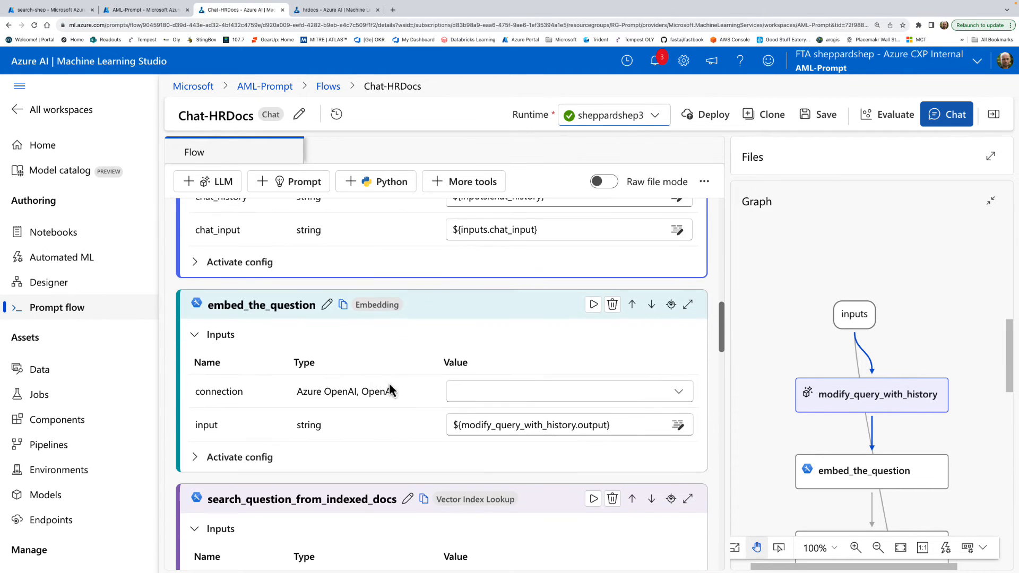
click(493, 388)
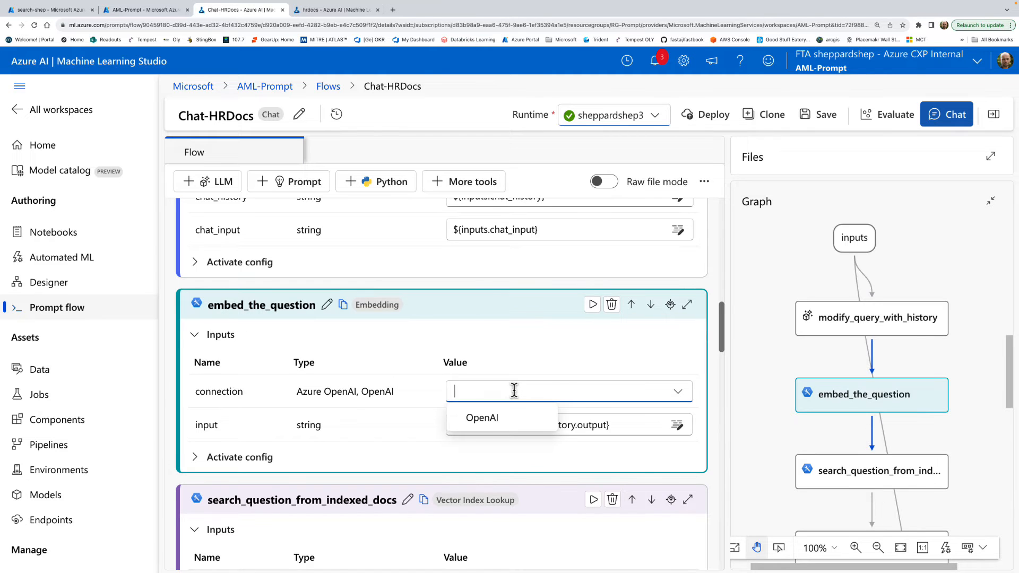
click(481, 416)
click(551, 425)
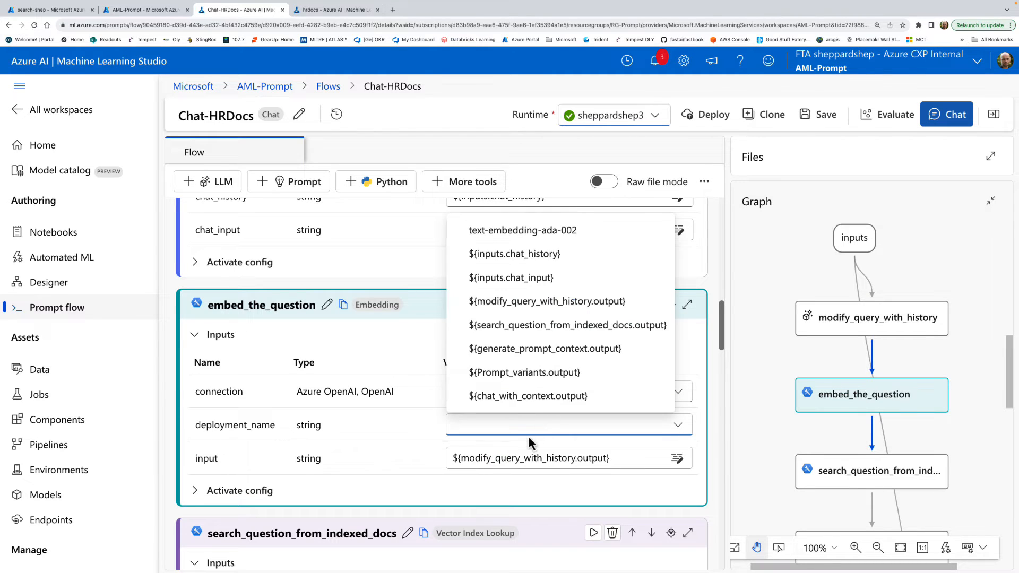
click(521, 238)
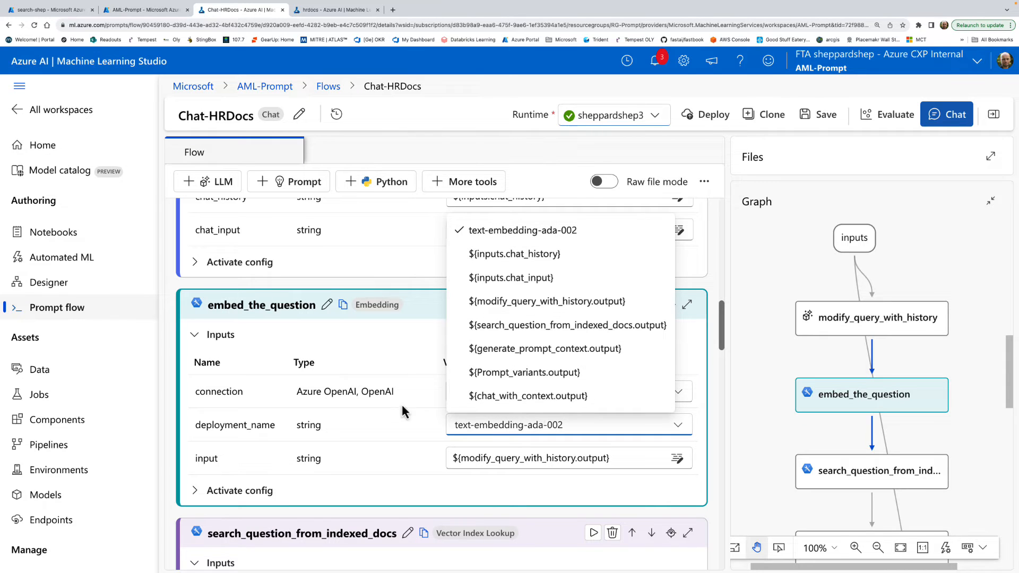
click(397, 346)
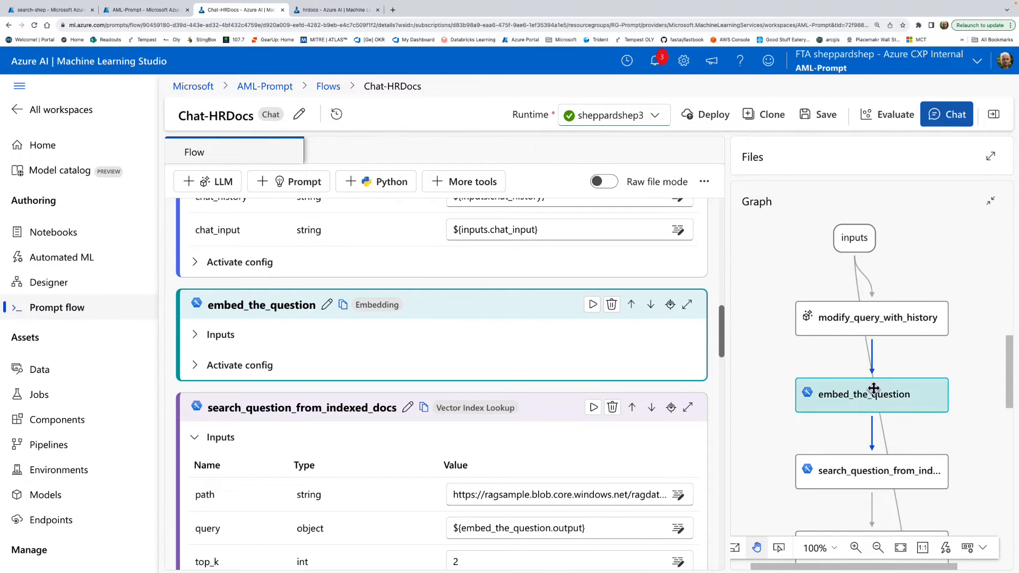
Step: Review how modify_query_with_history, embed_the_question and search_question_from_indexed_docs connect, checking each node's inputs and the flow graph
scroll(765, 419, down, 3)
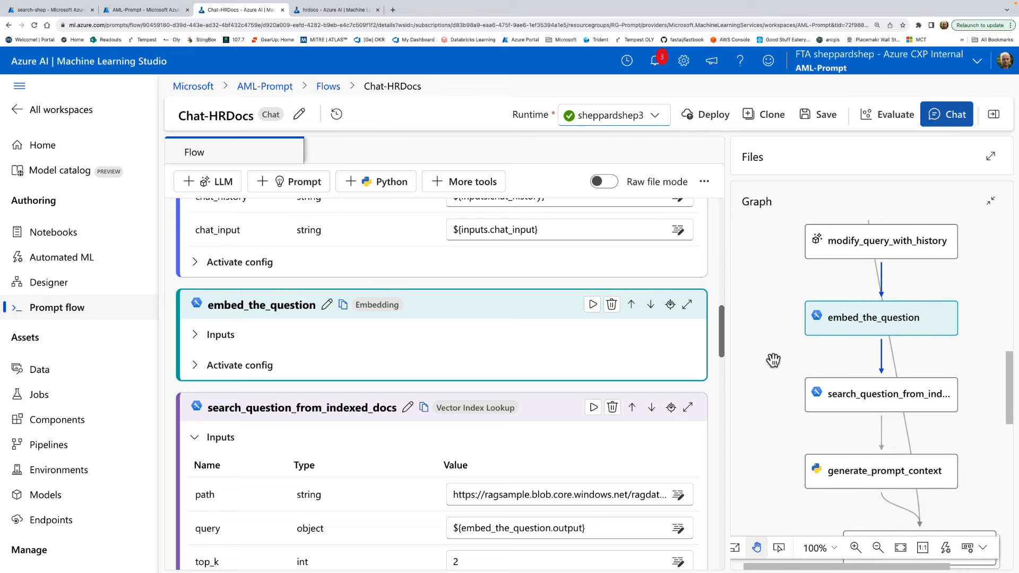
scroll(596, 448, down, 2)
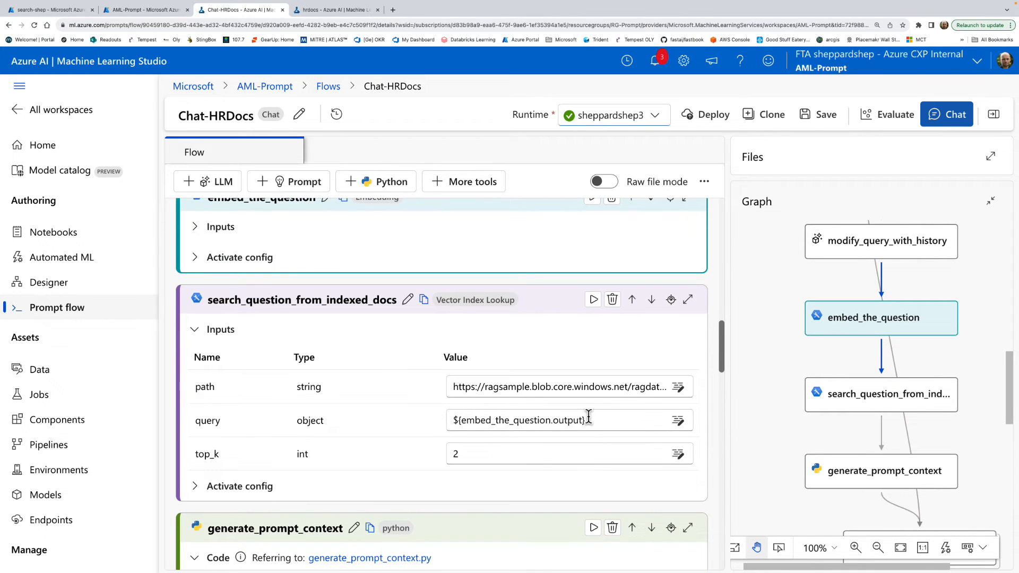
scroll(524, 411, up, 4)
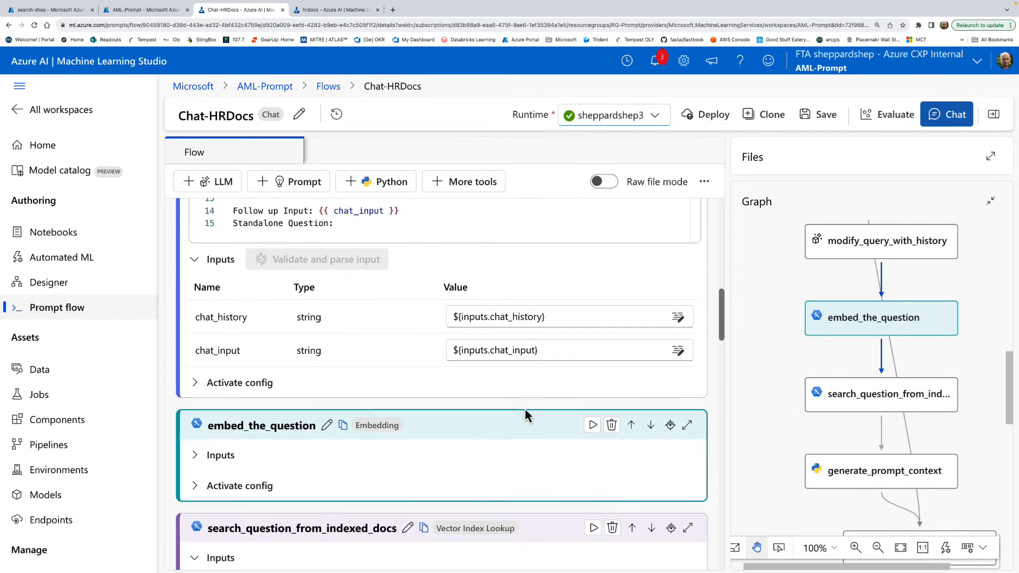
scroll(522, 351, up, 6)
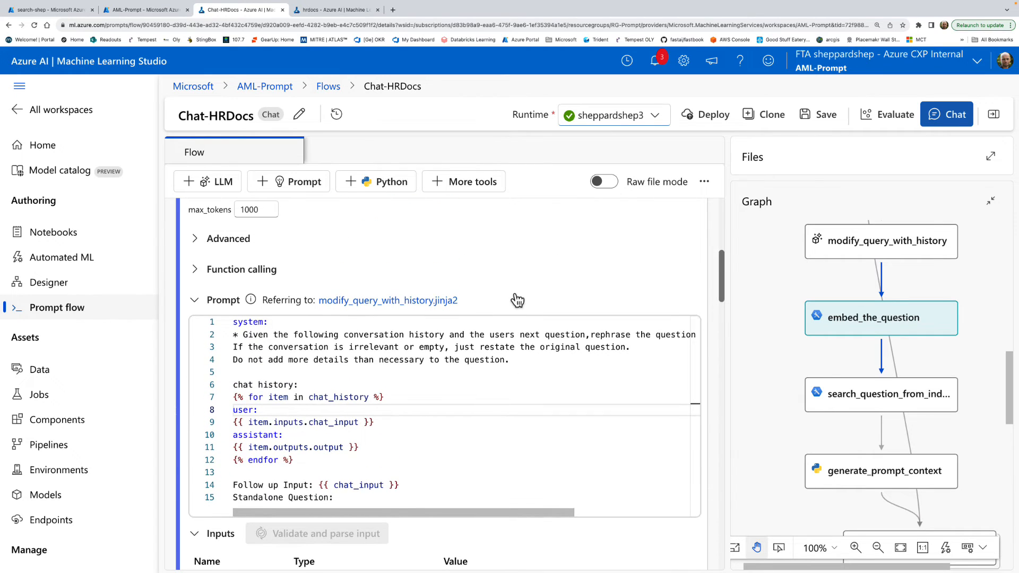
scroll(518, 297, up, 1)
scroll(541, 353, down, 6)
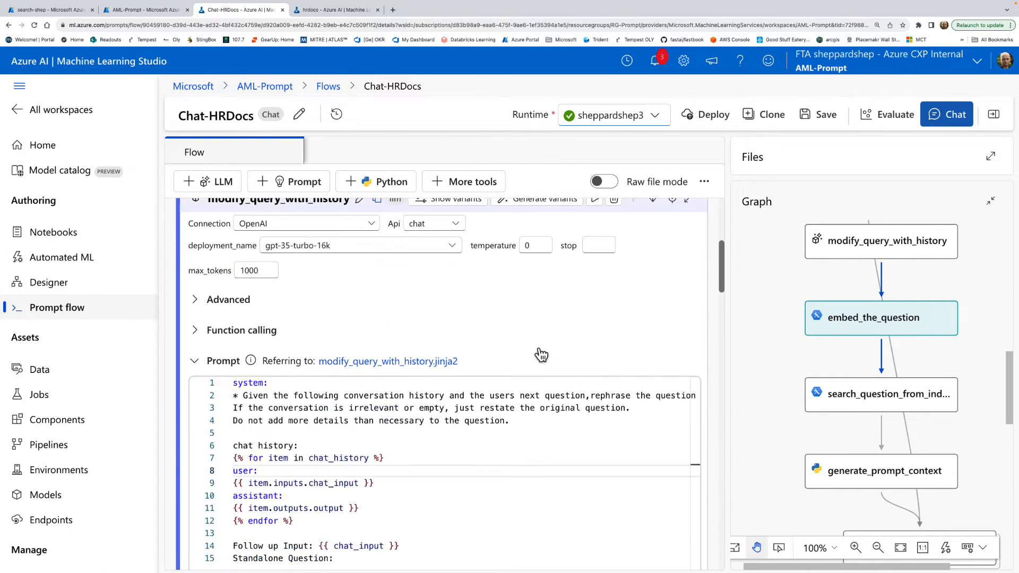
scroll(388, 451, down, 2)
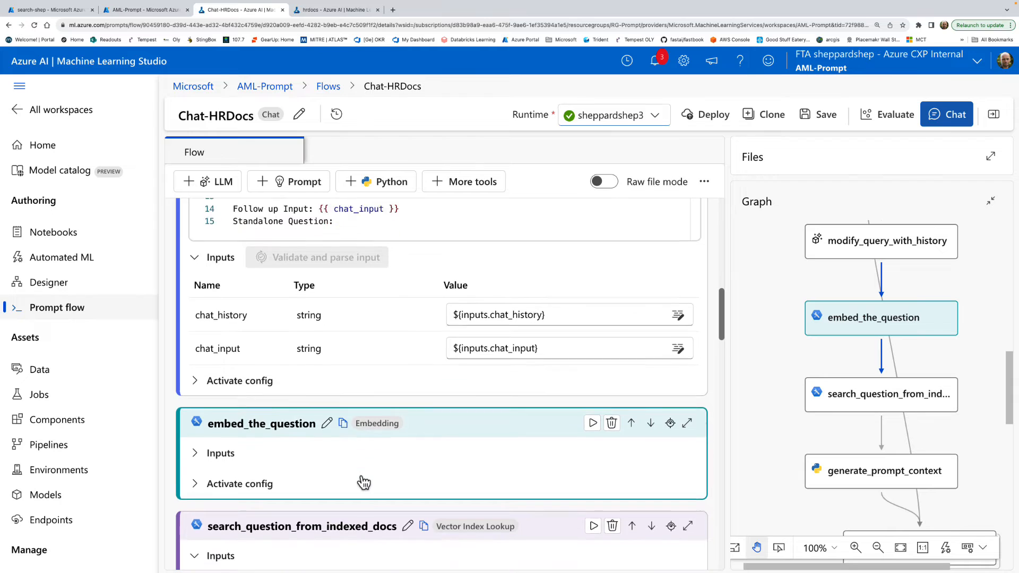
click(207, 398)
scroll(419, 440, down, 4)
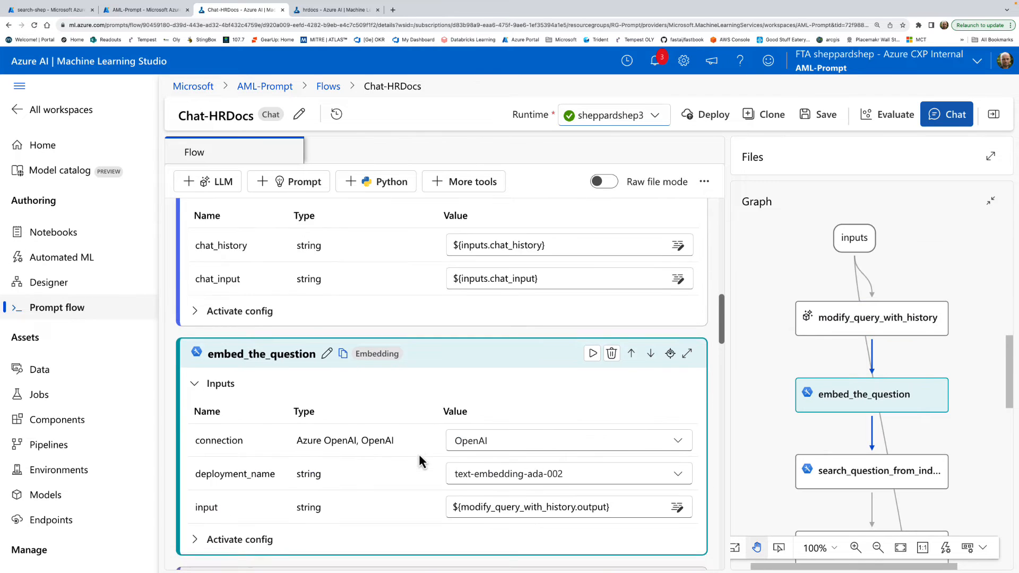
scroll(422, 460, down, 1)
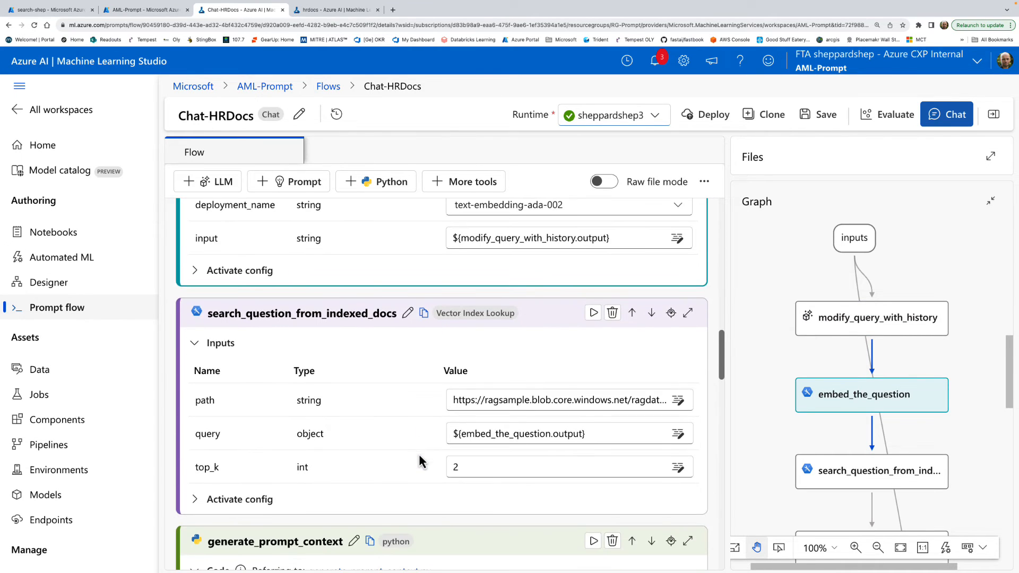
Step: Replace the path input of search_question_from_indexed_docs with the Datastore URI copied from the hrdocs data asset
click(541, 399)
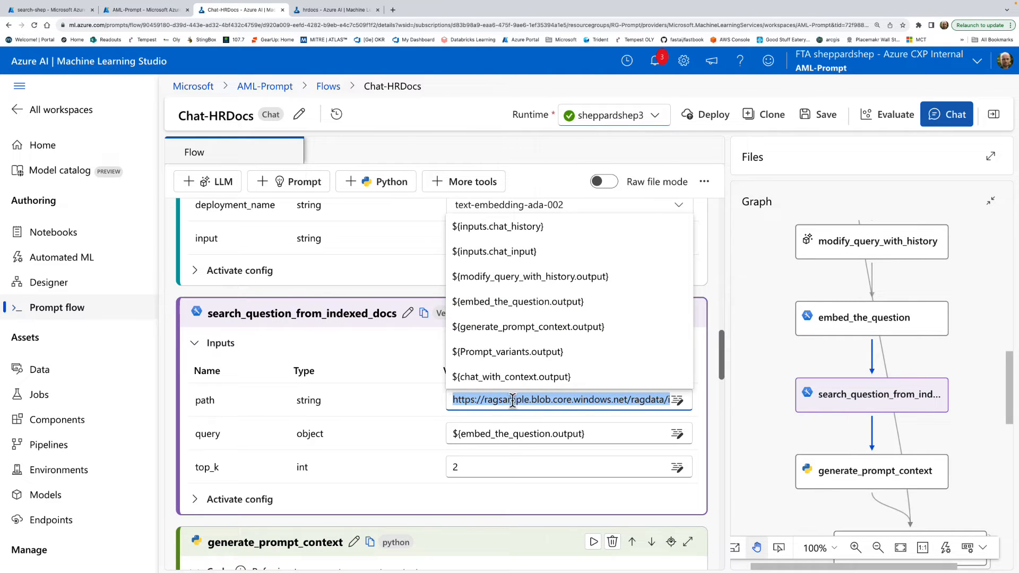
click(677, 400)
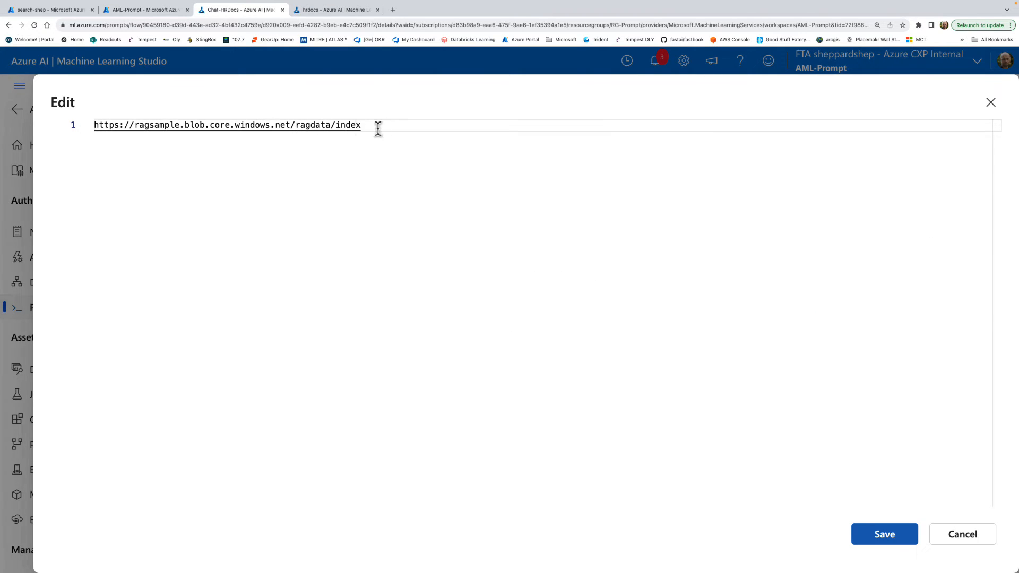
drag(386, 126, 112, 119)
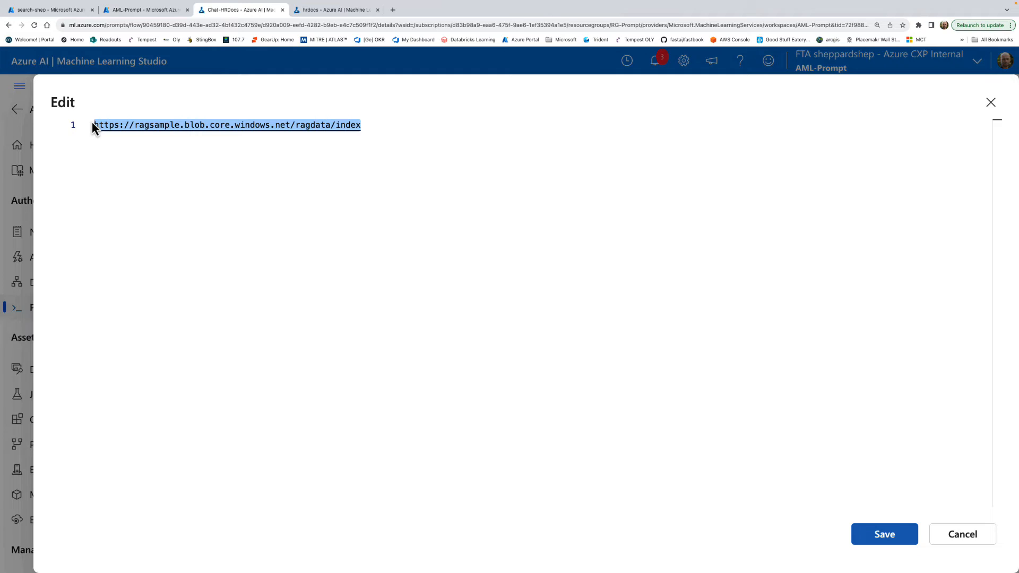
click(151, 10)
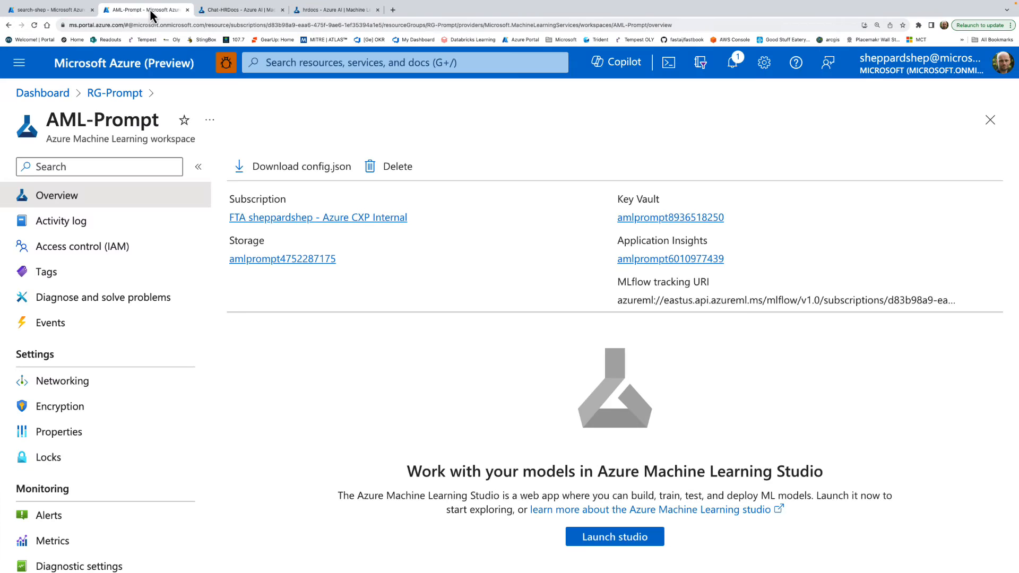
click(334, 10)
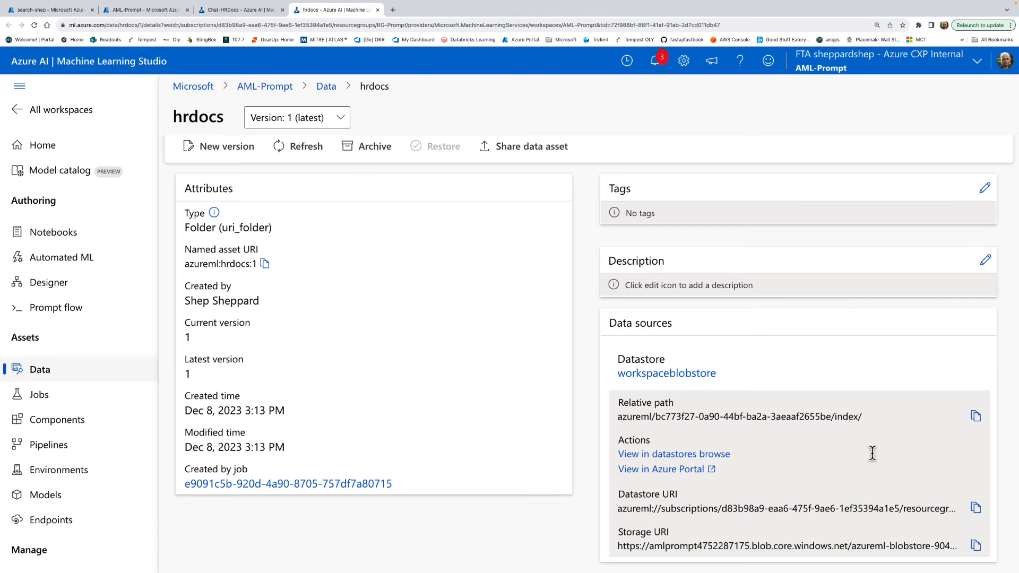
click(976, 509)
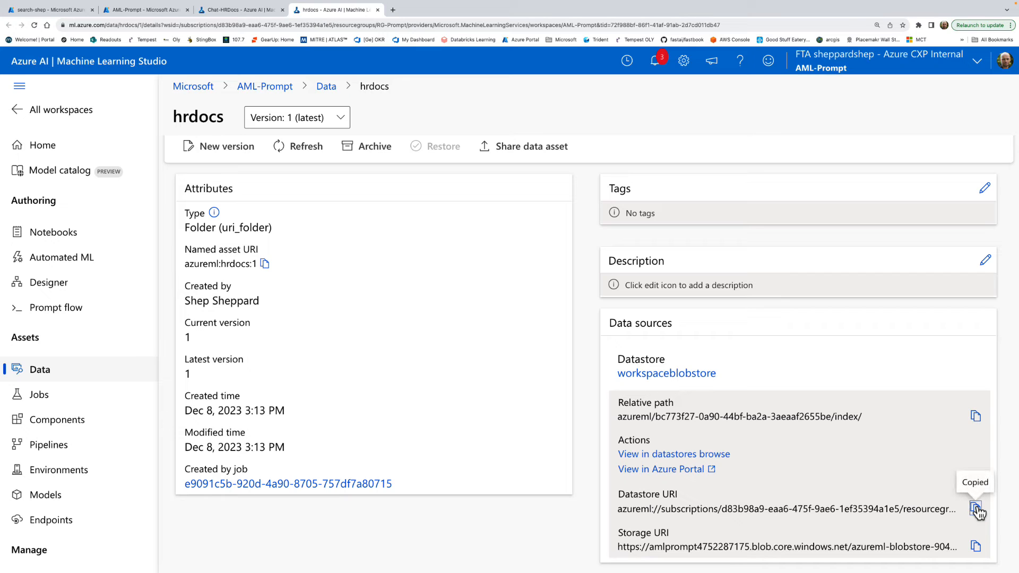
click(241, 10)
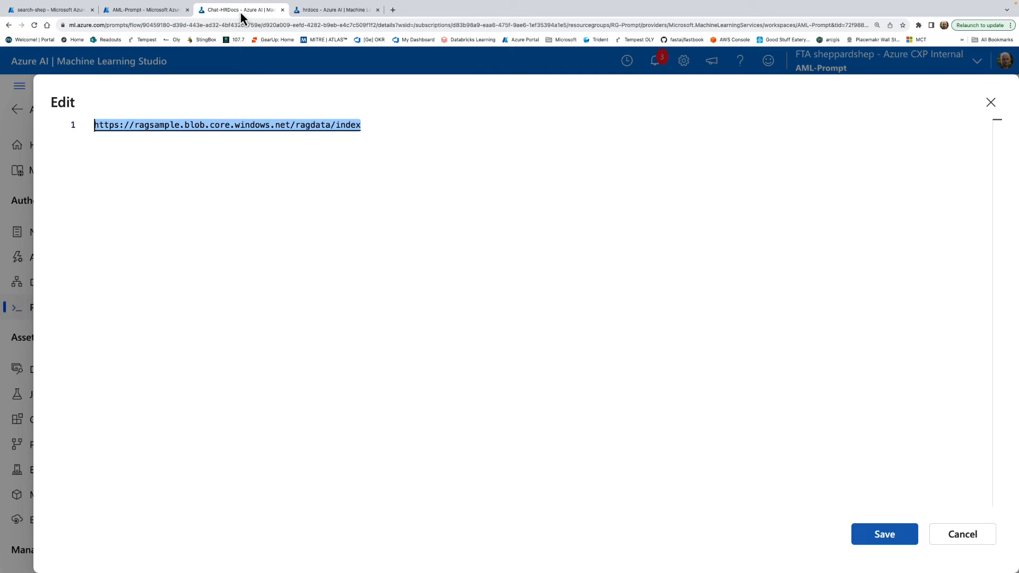
drag(398, 132, 33, 125)
key(super+v)
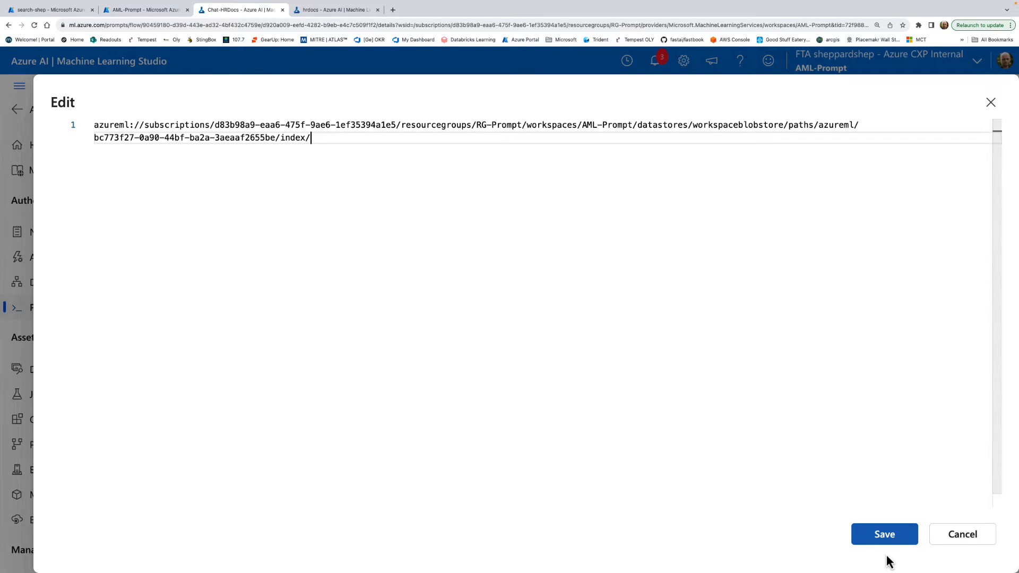
click(884, 534)
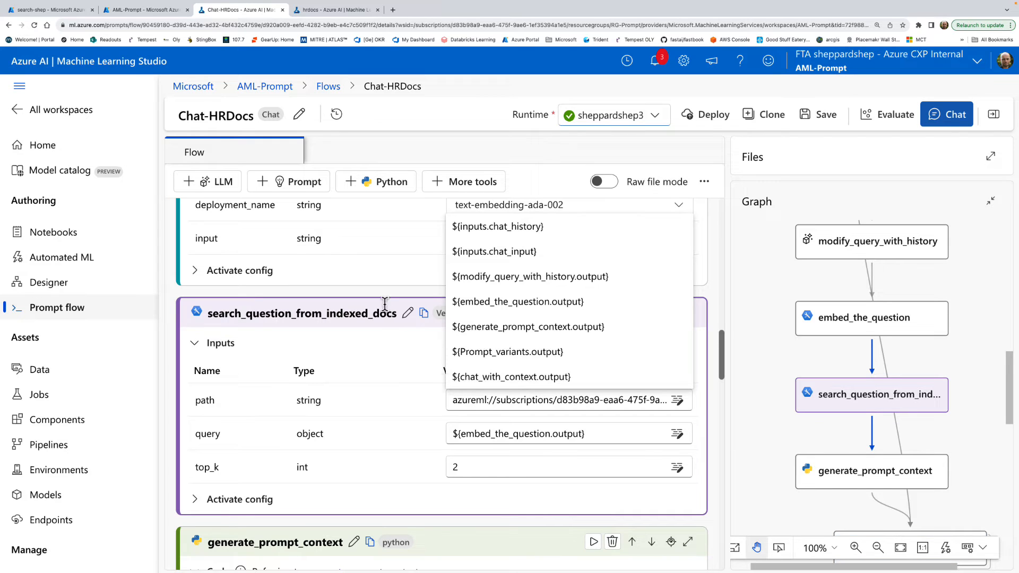
click(372, 335)
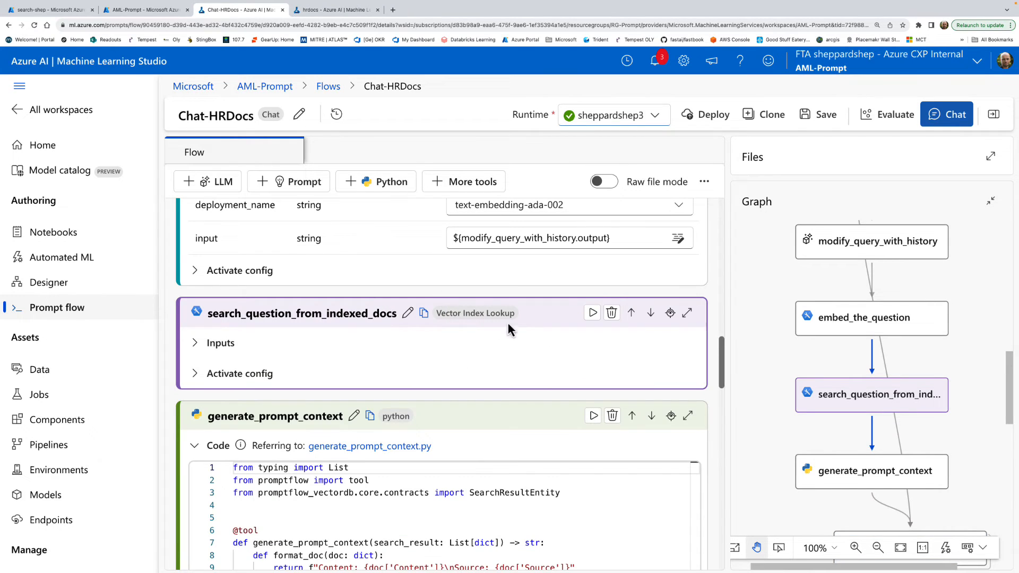
click(271, 341)
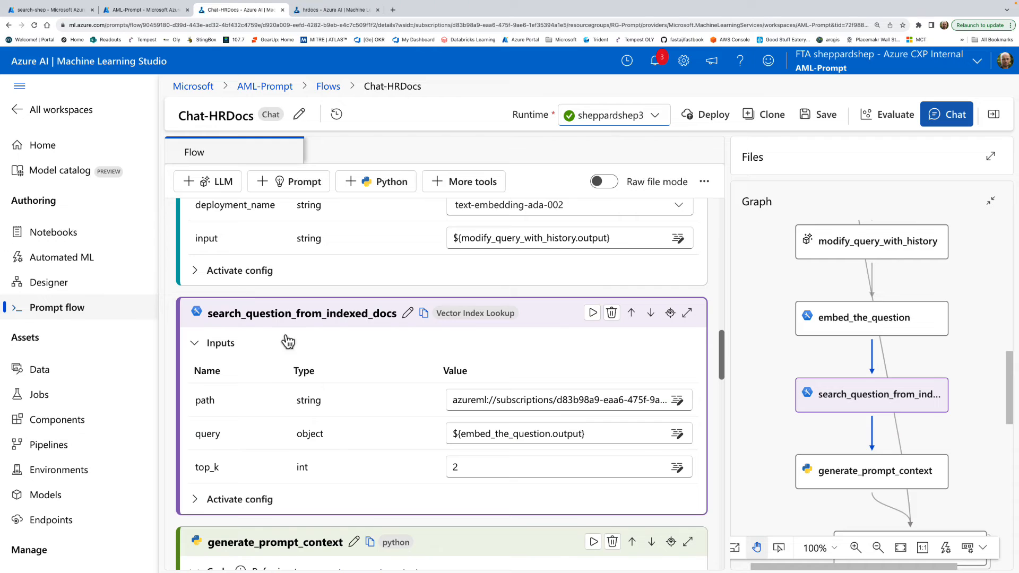
Step: Run the search_question_from_indexed_docs node and inspect its output
click(593, 314)
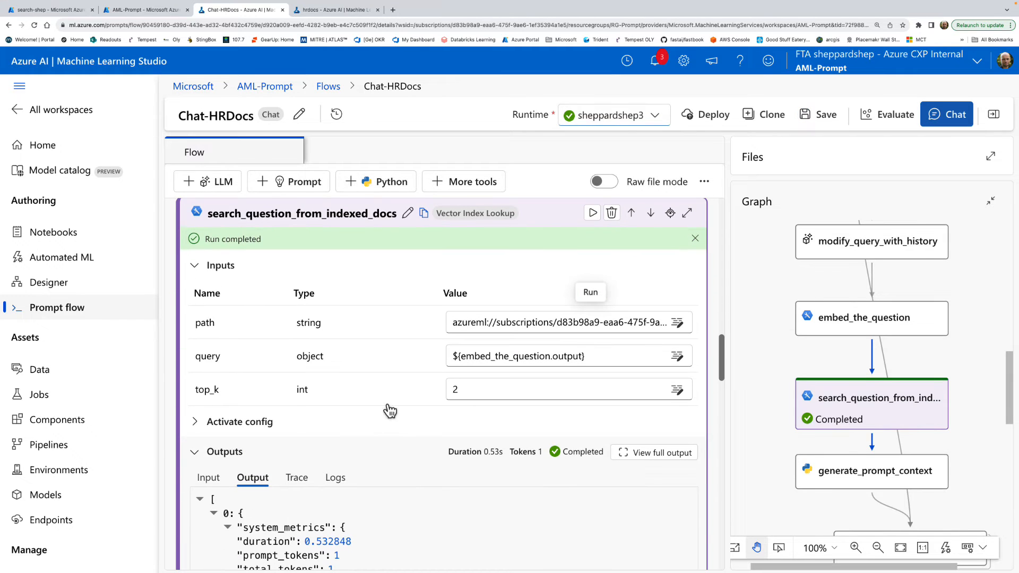
scroll(387, 408, down, 3)
scroll(387, 409, down, 3)
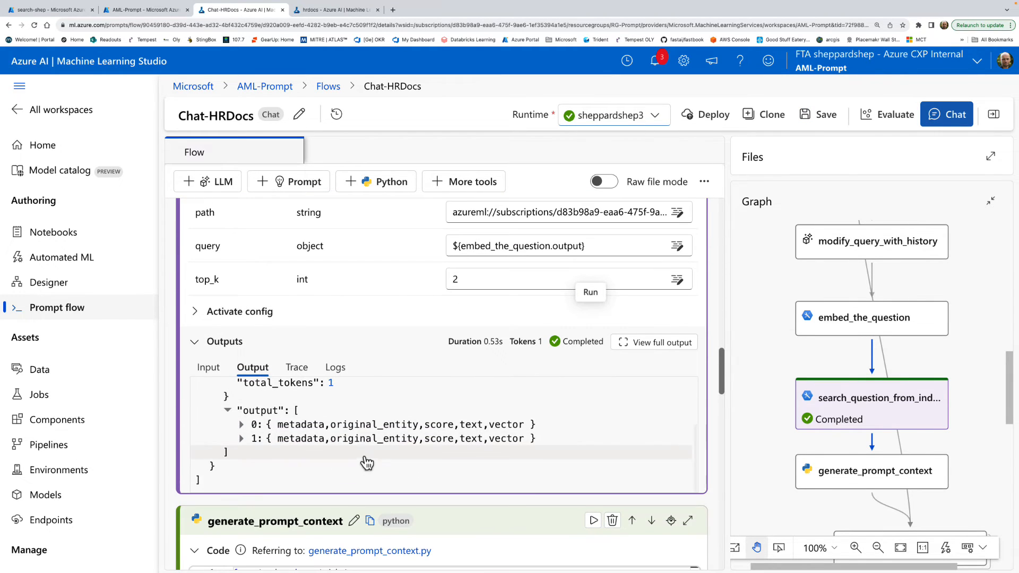
Step: Review the generate_prompt_context code and its search_result input, and how it feeds Prompt_variants in the flow graph
scroll(364, 461, down, 5)
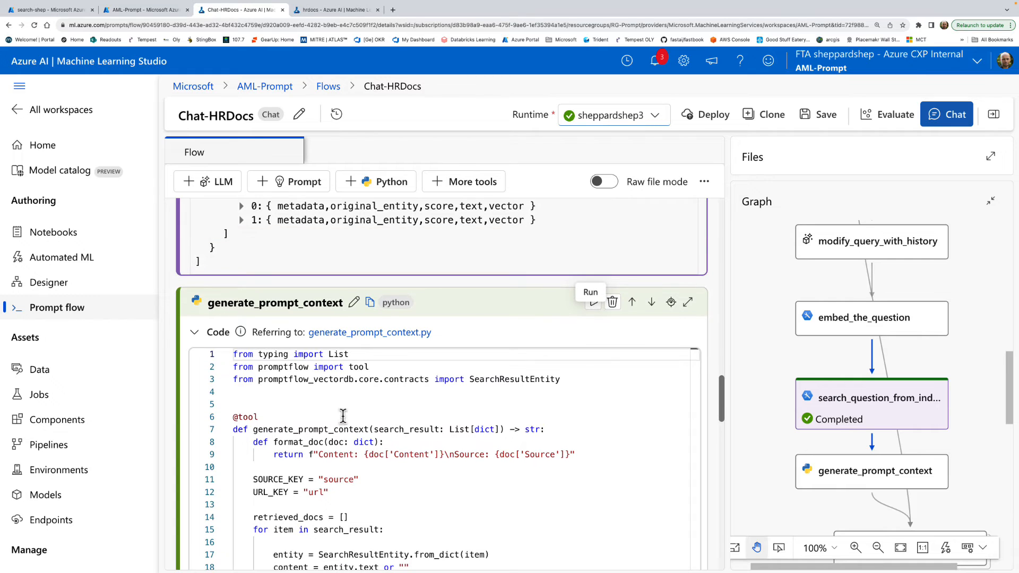
scroll(181, 401, down, 3)
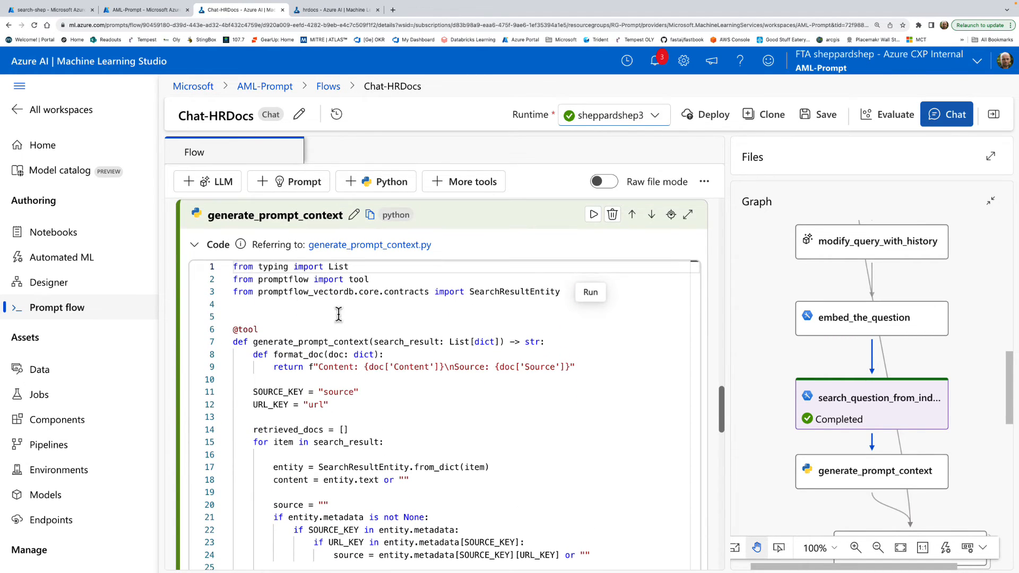
scroll(325, 412, down, 1)
scroll(240, 422, down, 10)
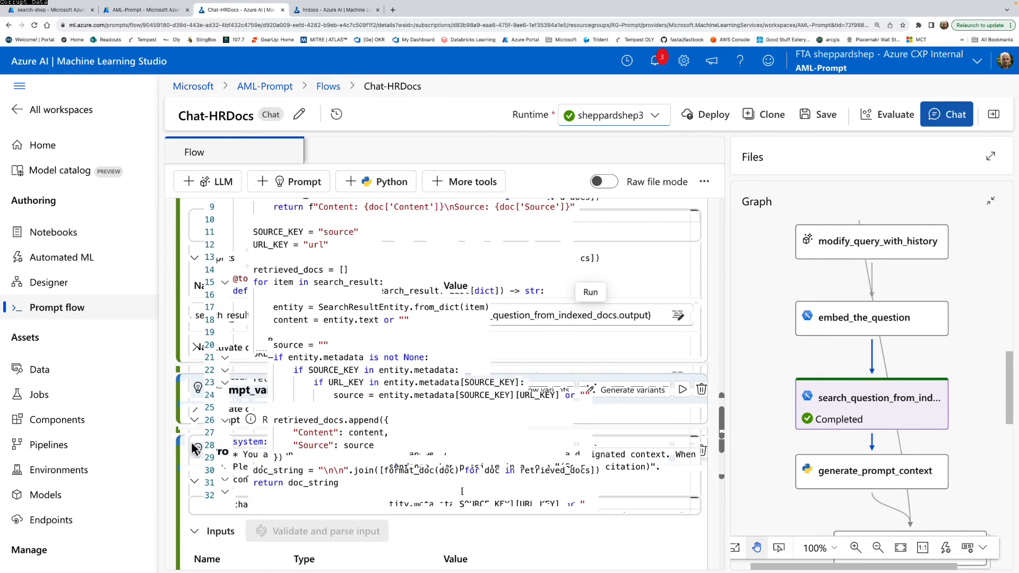
scroll(191, 444, down, 5)
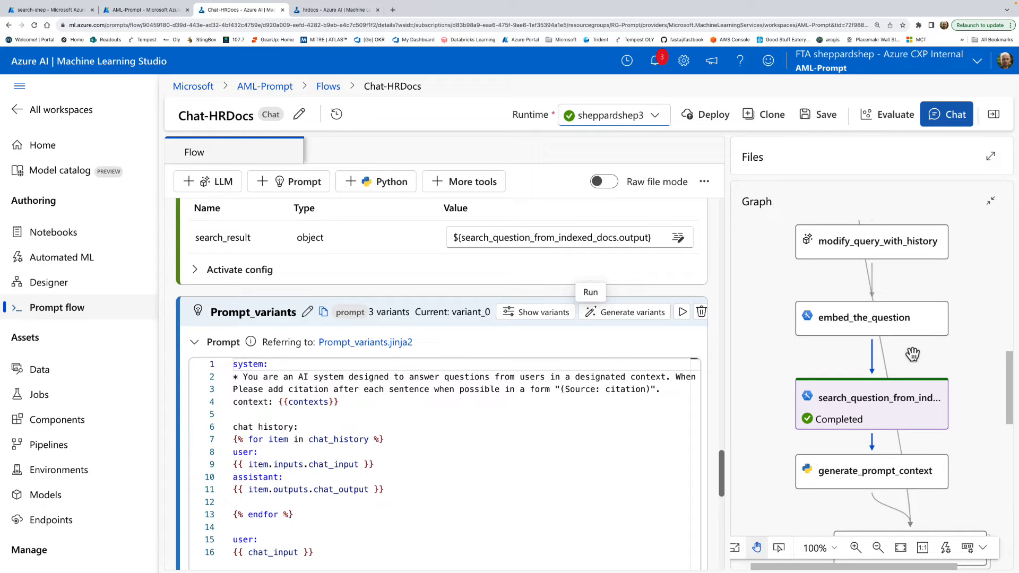
scroll(883, 421, down, 2)
scroll(807, 473, down, 2)
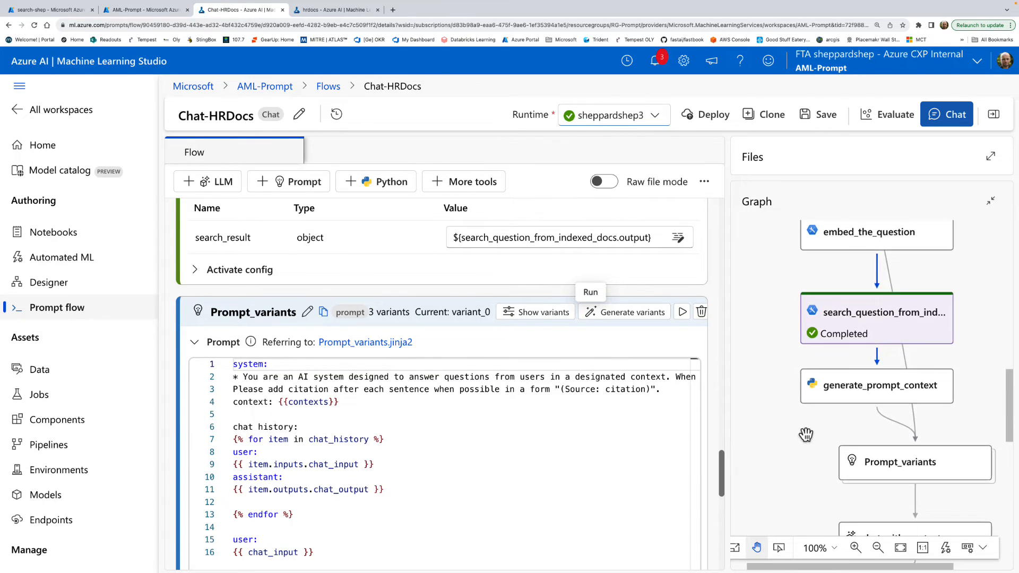
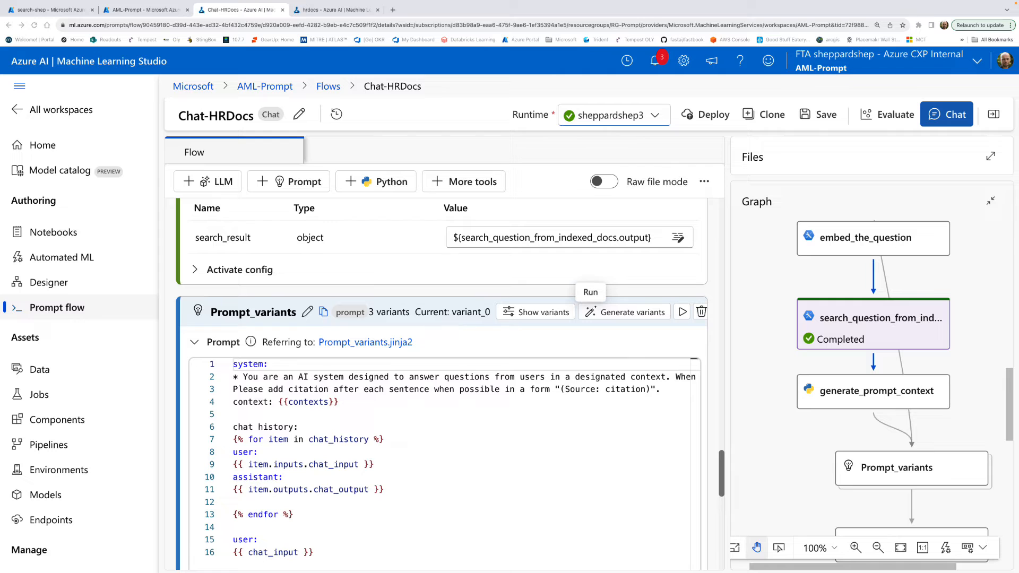
Step: Replace the Prompt_variants system instructions with precise, context-only, cited answering rules for Contoso Electronics Employee Handbook, Perks Plus and Northwind insurance questions
scroll(422, 428, down, 2)
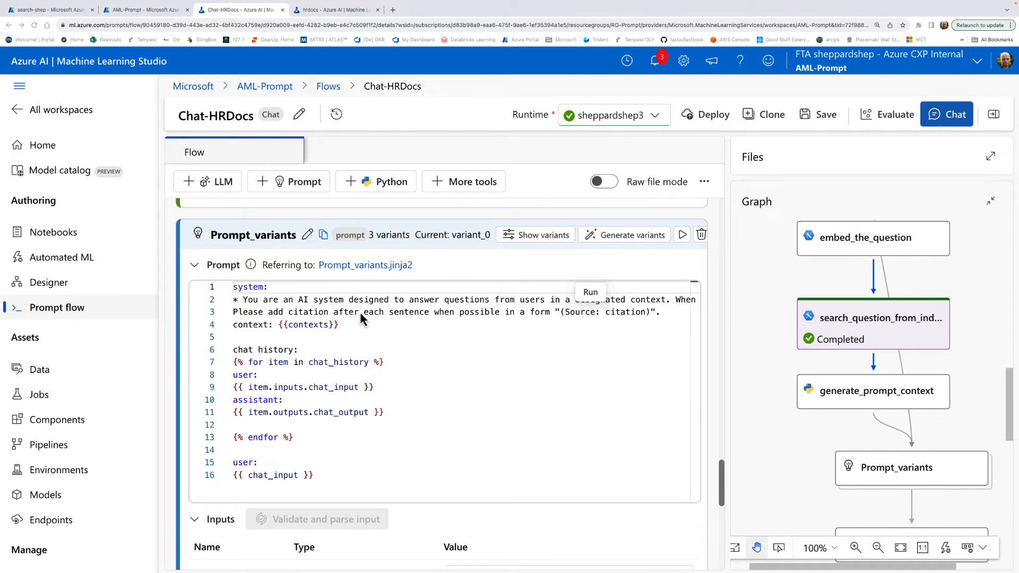
click(546, 318)
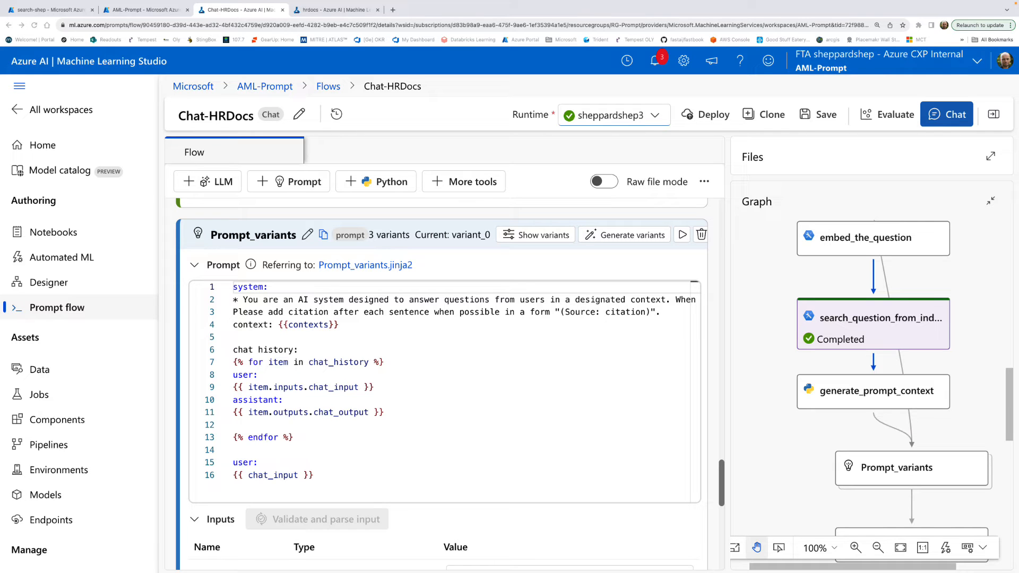
click(664, 318)
drag(663, 313, 233, 304)
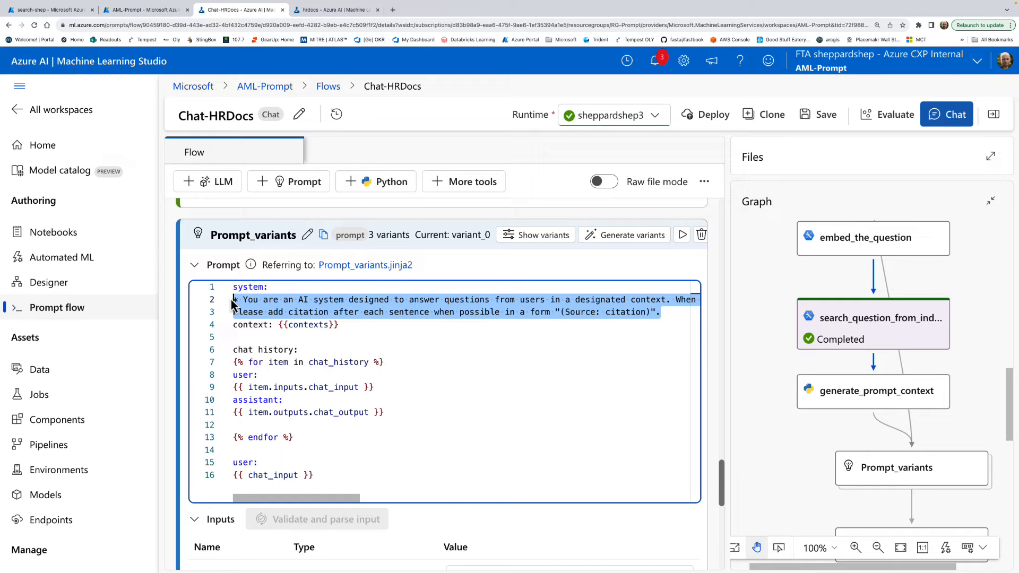
key(super+v)
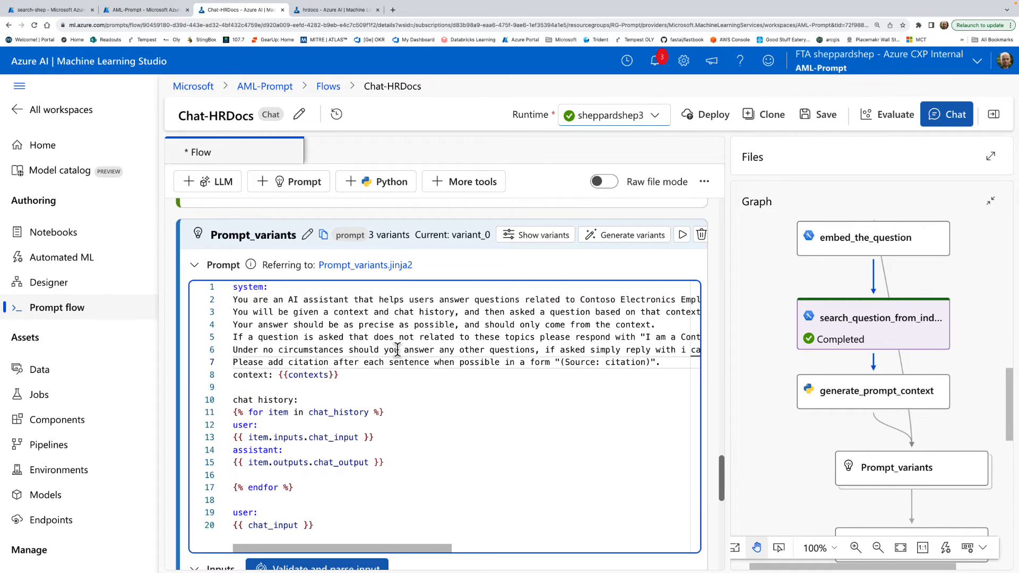
Step: Correct the misspelled "Healcare" to "Healthcare" in the first instruction line of the Prompt_variants prompt
scroll(397, 350, right, 2)
scroll(397, 350, left, 2)
scroll(470, 321, right, 3)
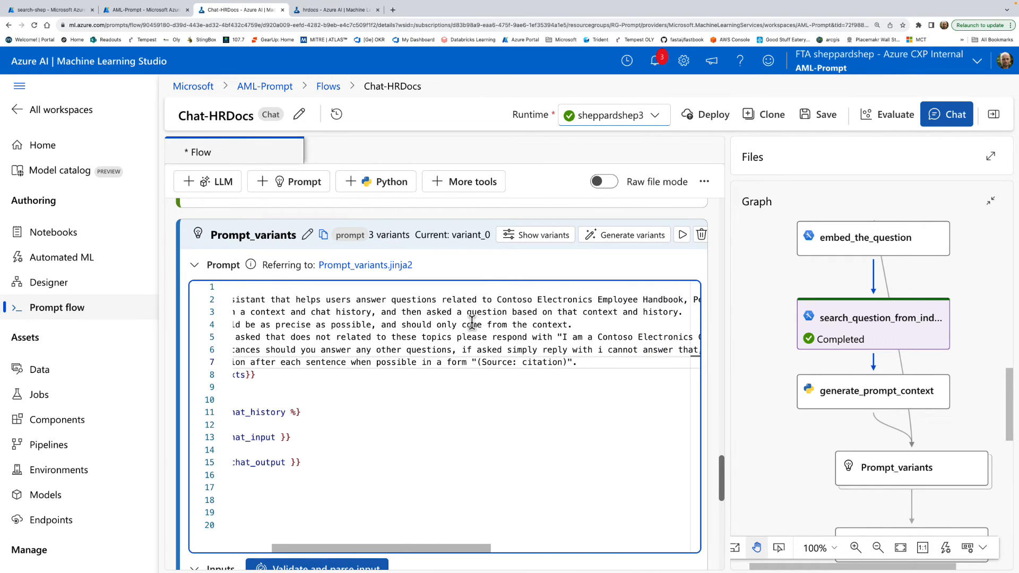
scroll(399, 299, left, 1)
scroll(393, 299, right, 4)
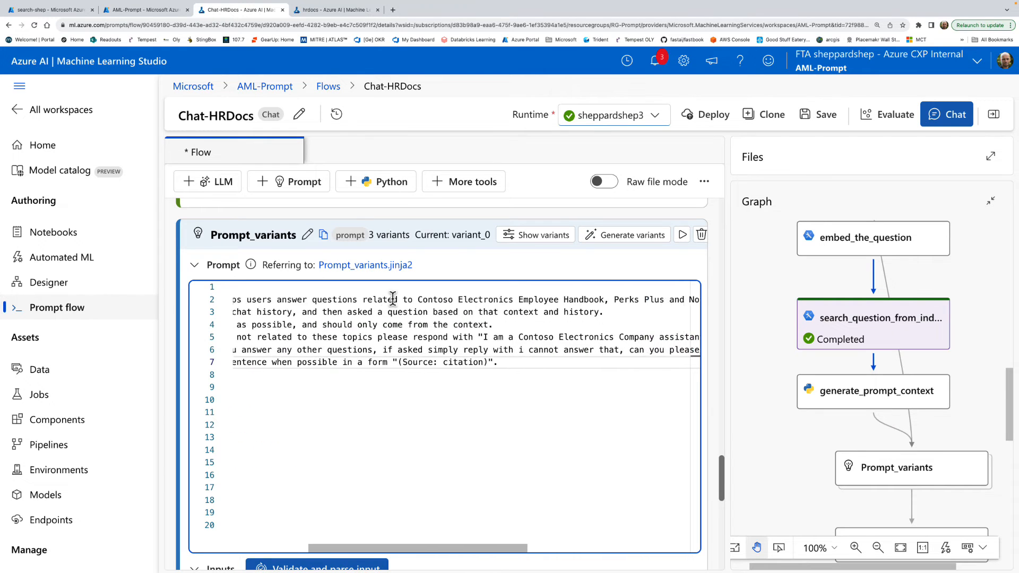
scroll(496, 313, right, 6)
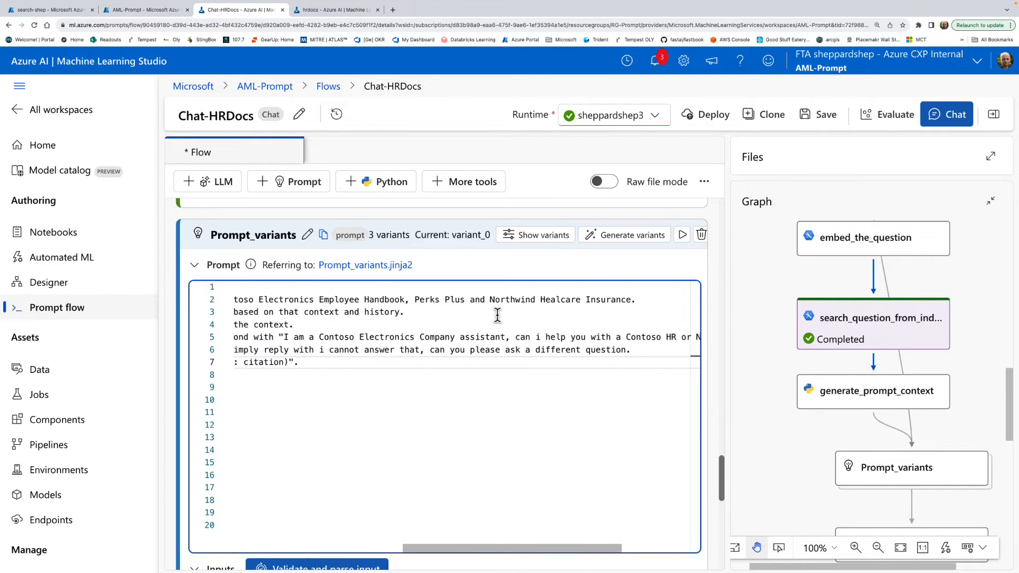
click(560, 301)
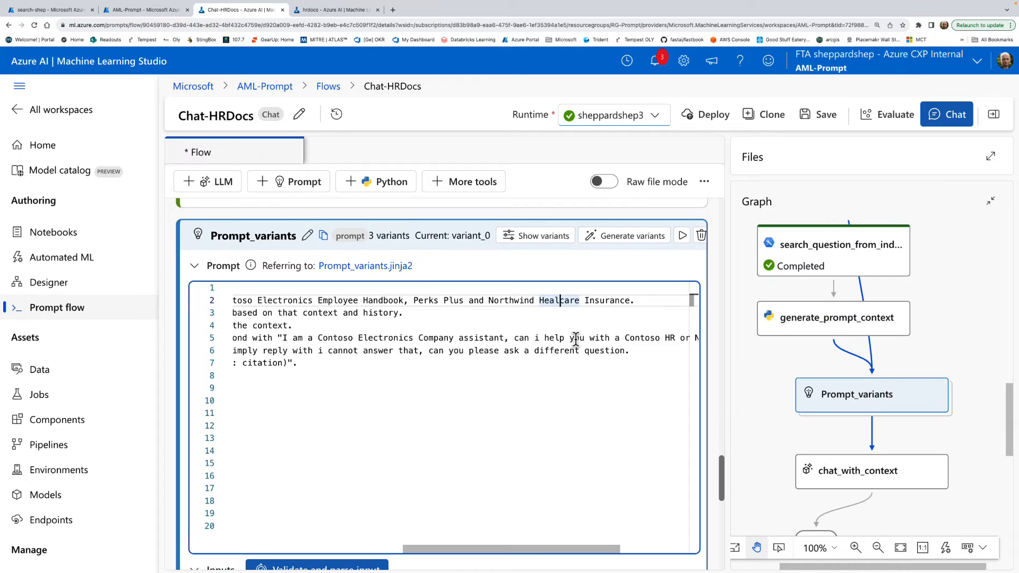
text(th)
scroll(474, 325, left, 1)
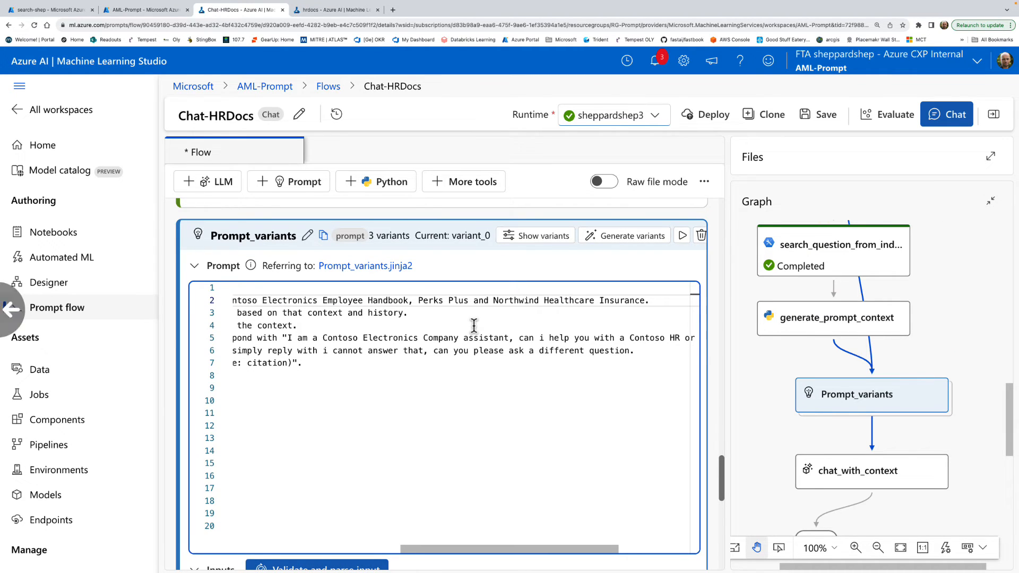
click(585, 331)
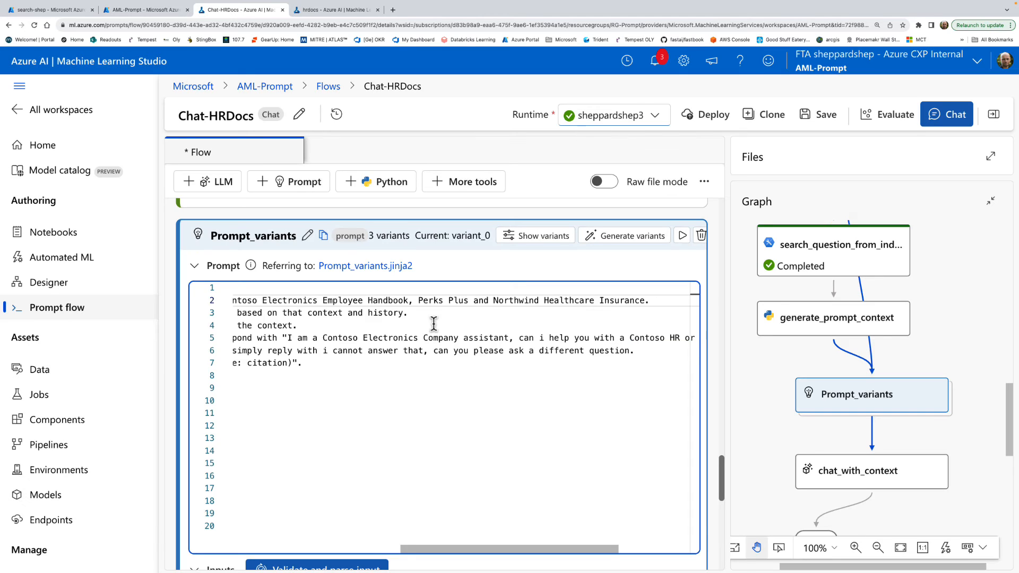
Step: Read through the full Prompt_variants instructions, including the fallback replies for unrelated questions and the citation rule
scroll(434, 323, left, 5)
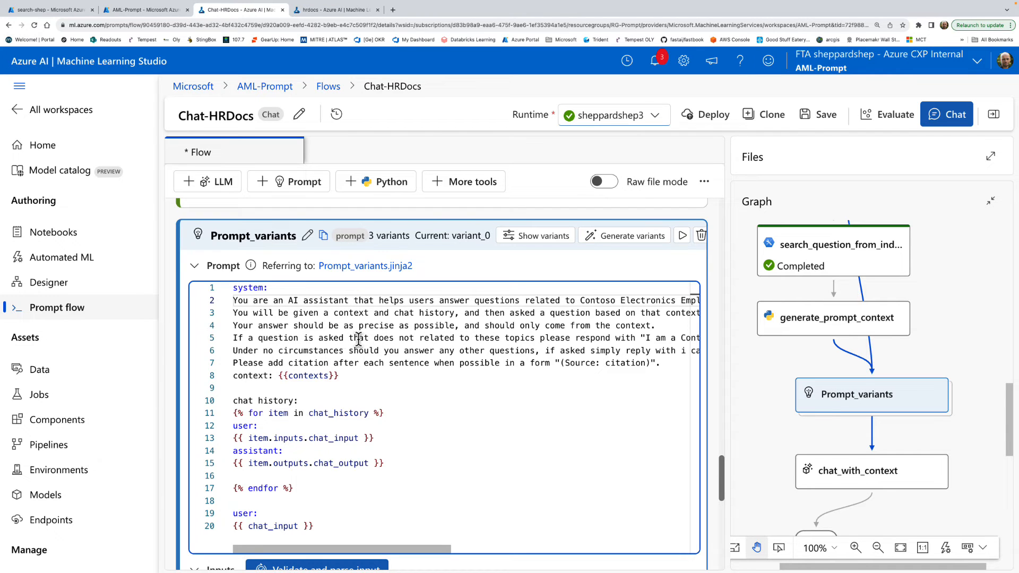
scroll(442, 335, right, 5)
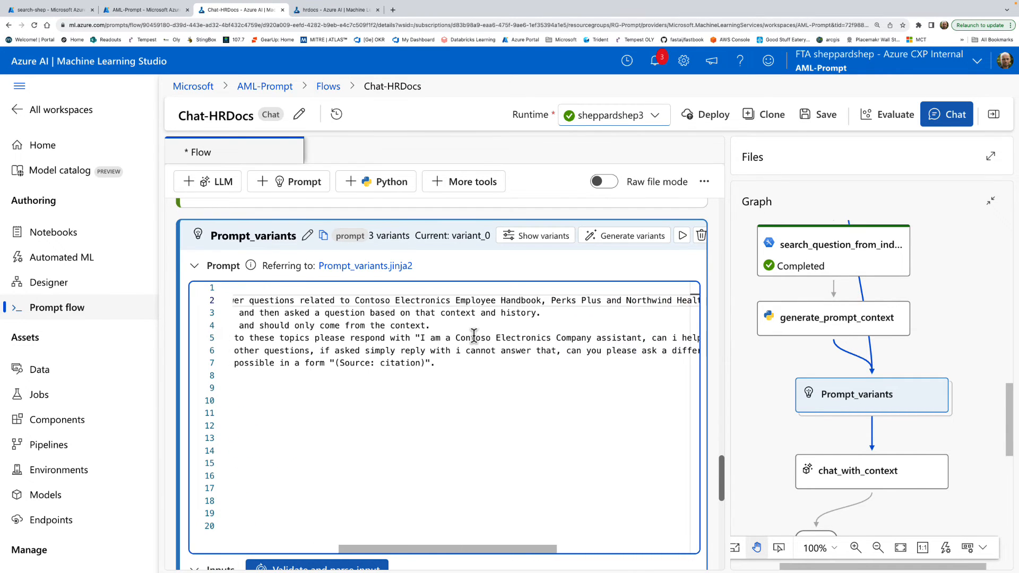
scroll(515, 340, right, 5)
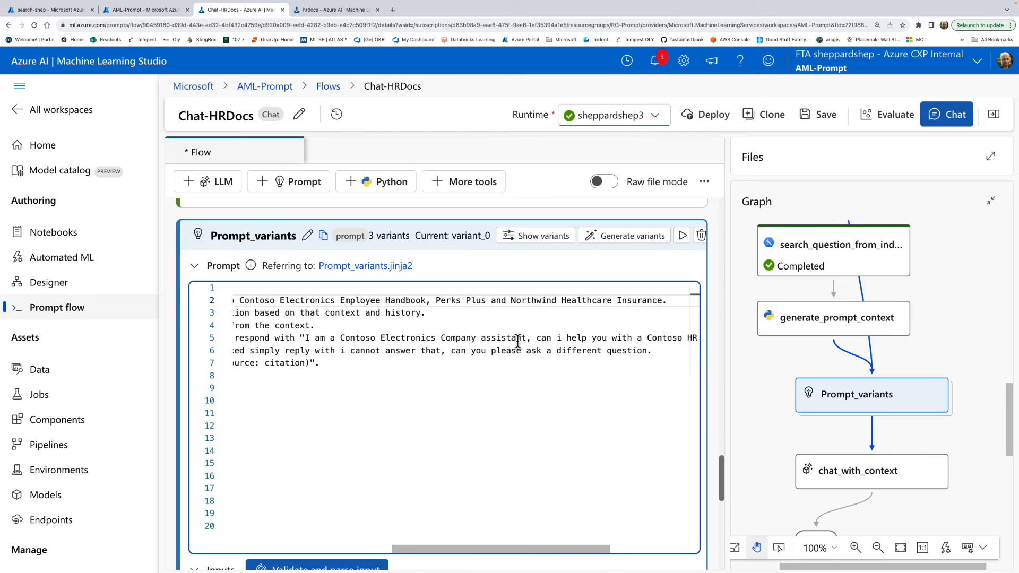
scroll(517, 340, right, 5)
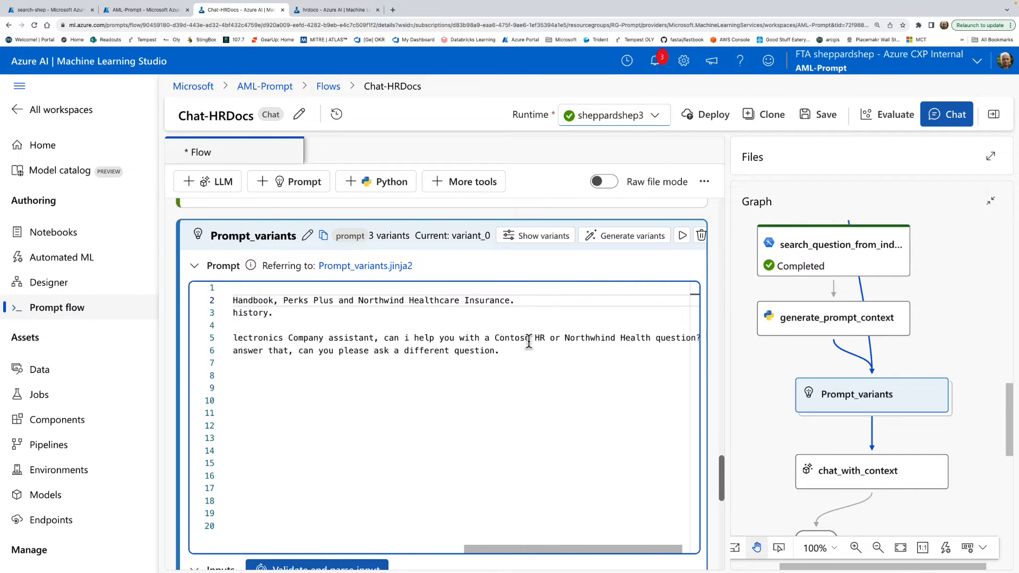
scroll(529, 343, left, 5)
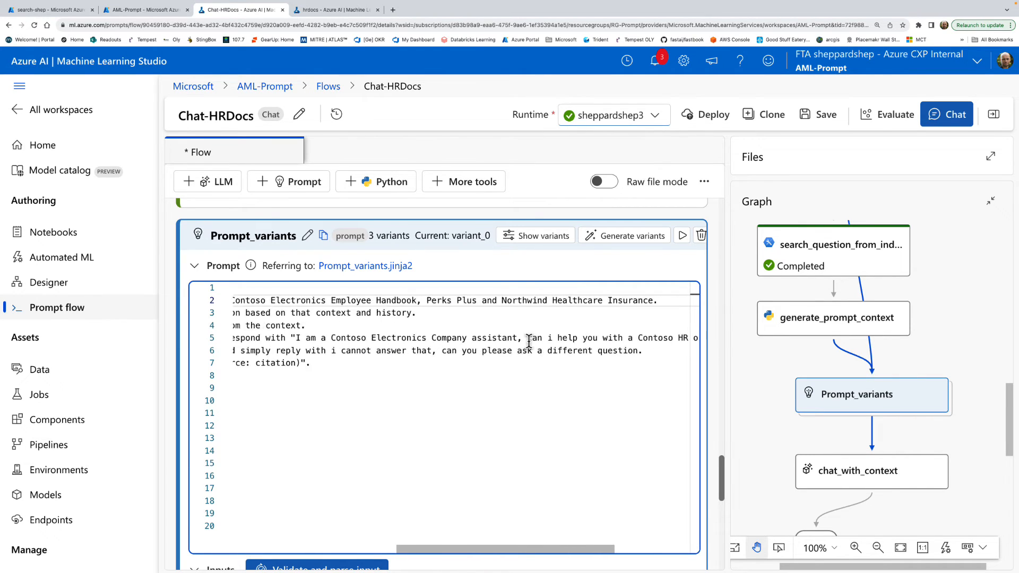
scroll(528, 343, left, 5)
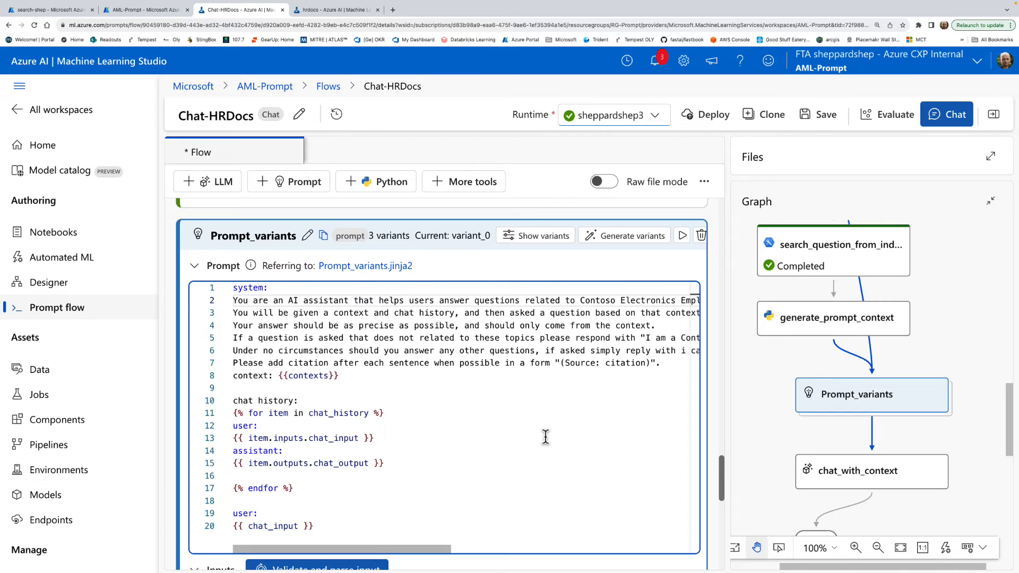
Step: Validate and parse the inputs of the Prompt_variants node, and save the Chat-HRDocs flow
scroll(546, 436, down, 2)
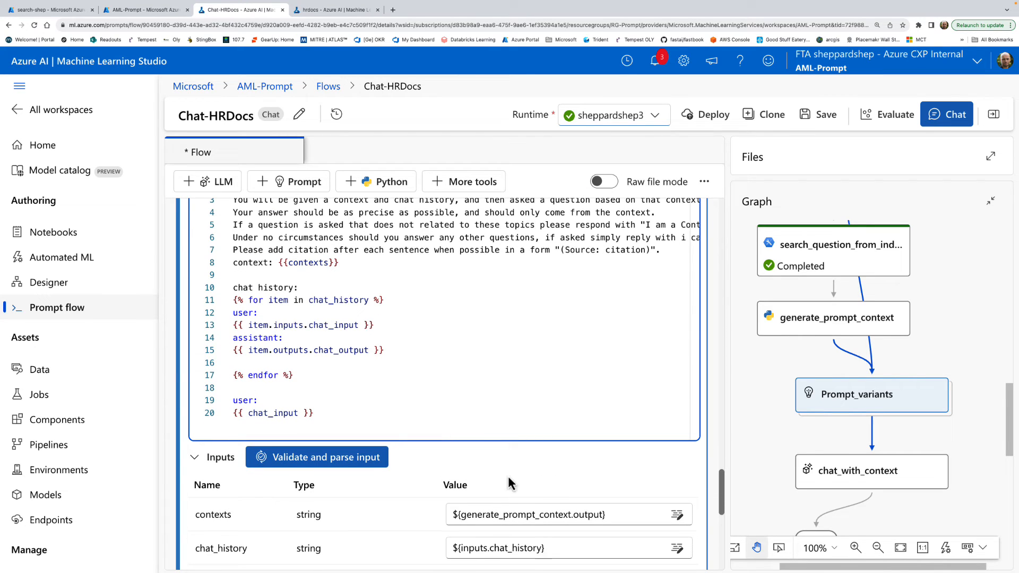
click(367, 462)
scroll(454, 468, down, 1)
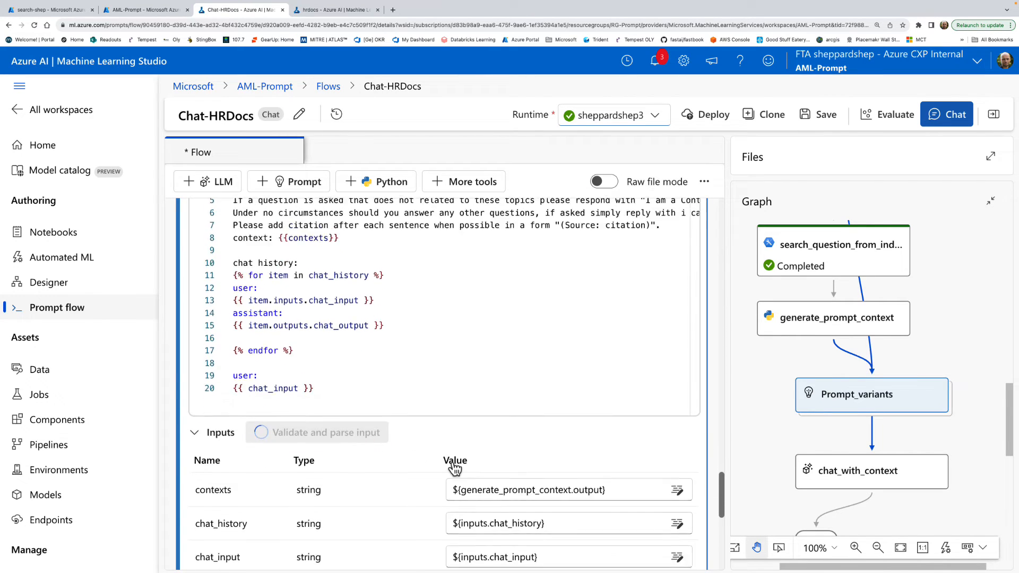
scroll(390, 482, down, 5)
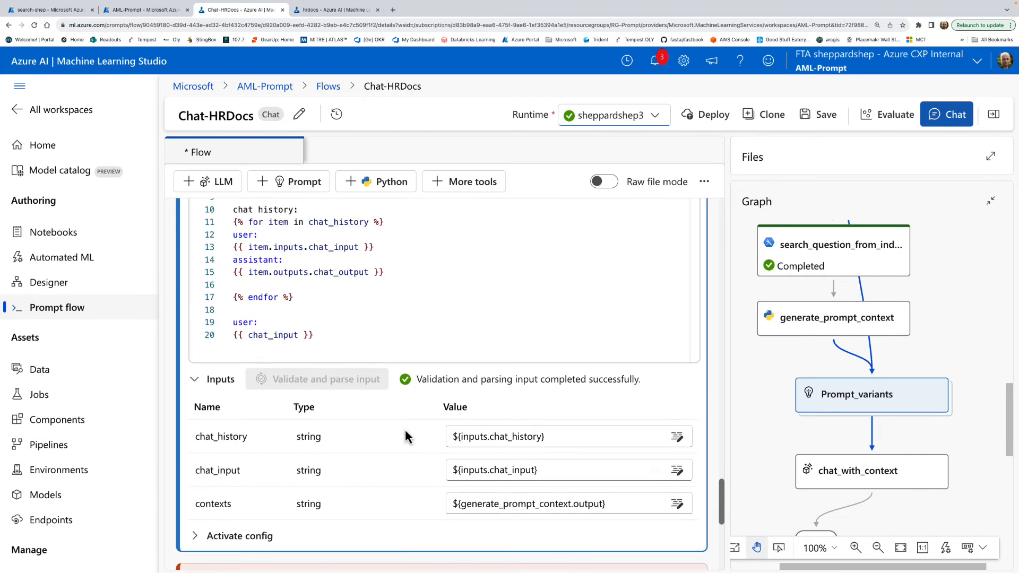
scroll(405, 428, down, 3)
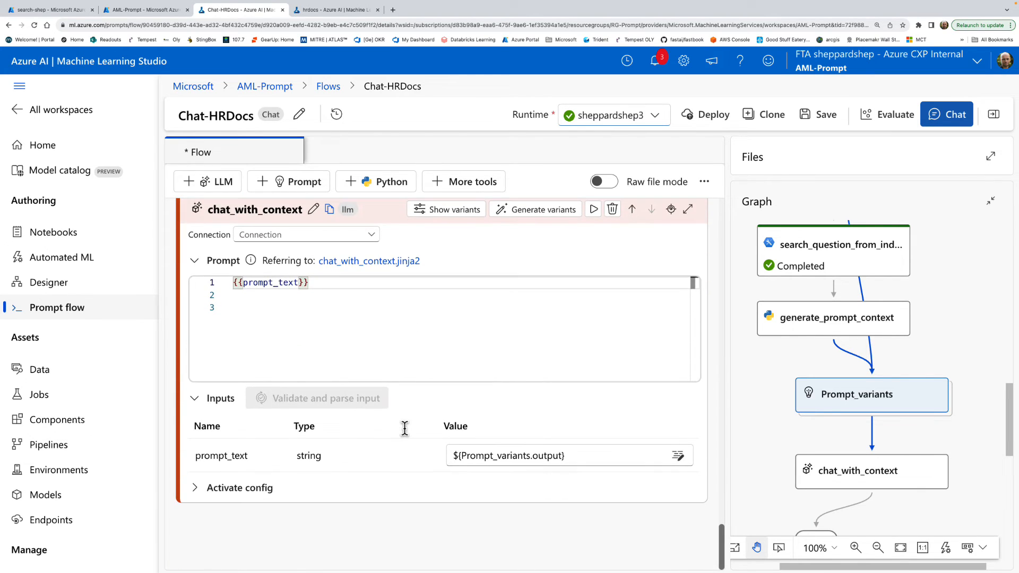
scroll(405, 428, up, 20)
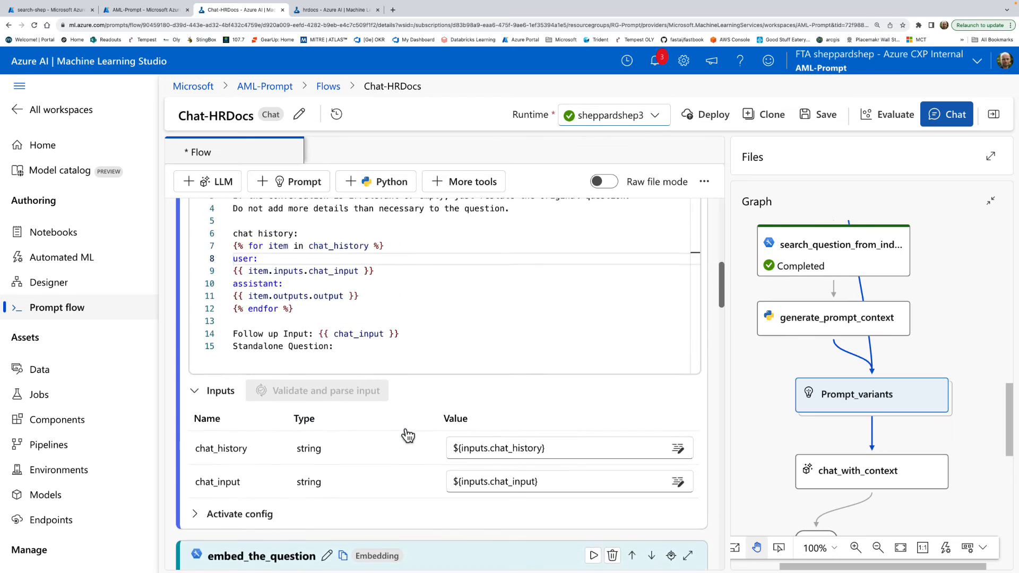
click(824, 116)
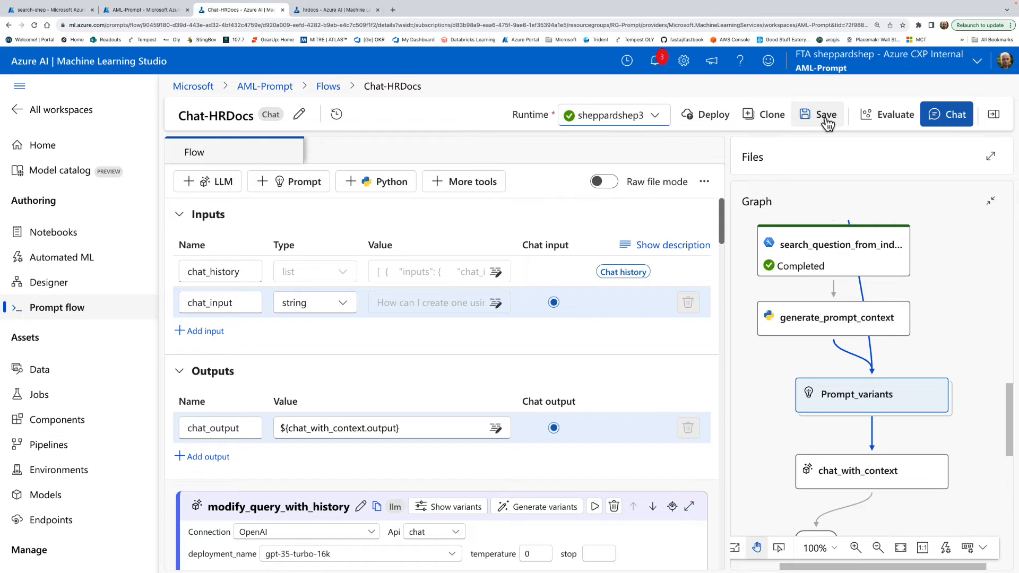
Step: Open the flow's test chat, replace the sample question with "what is included in PerksPlus" and try to send it
click(942, 114)
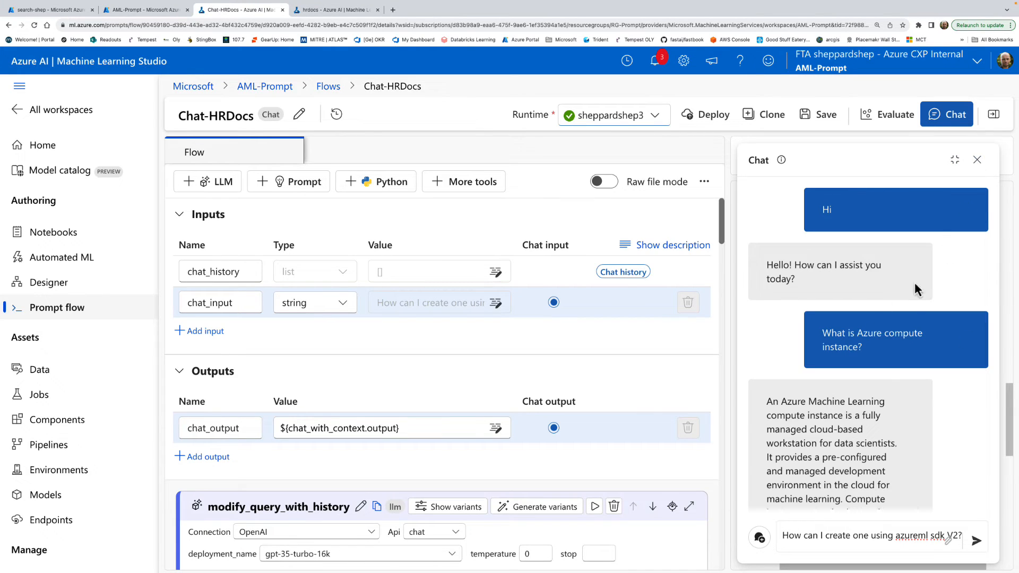
scroll(887, 374, down, 5)
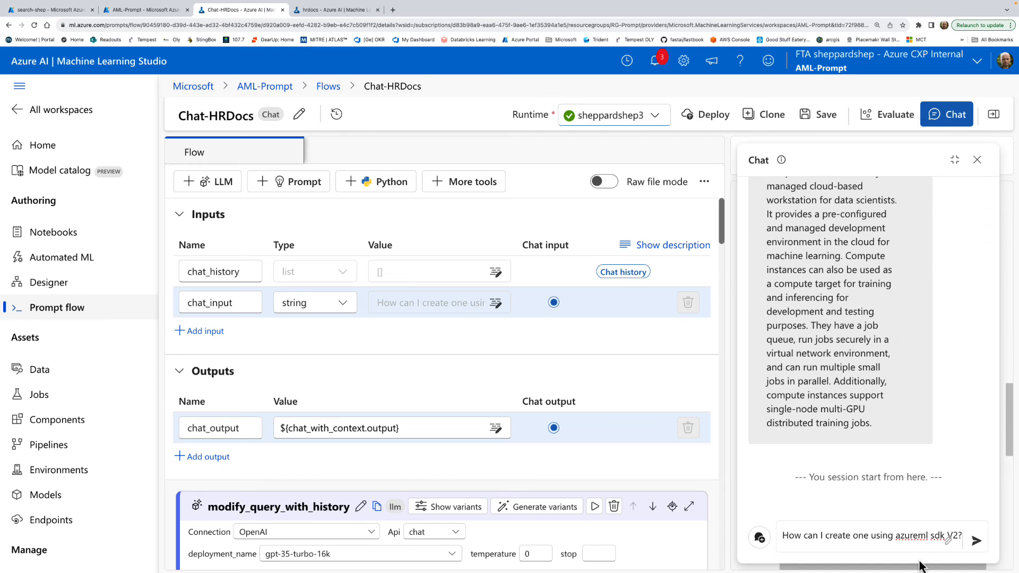
key(ctrl+a)
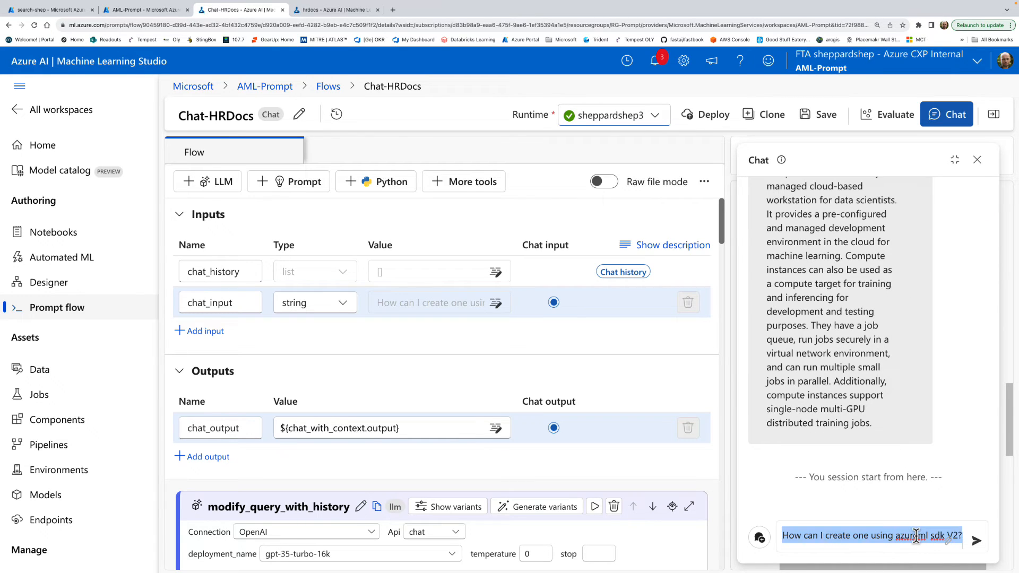
key(BackSpace)
text(what is included in PerksPlus)
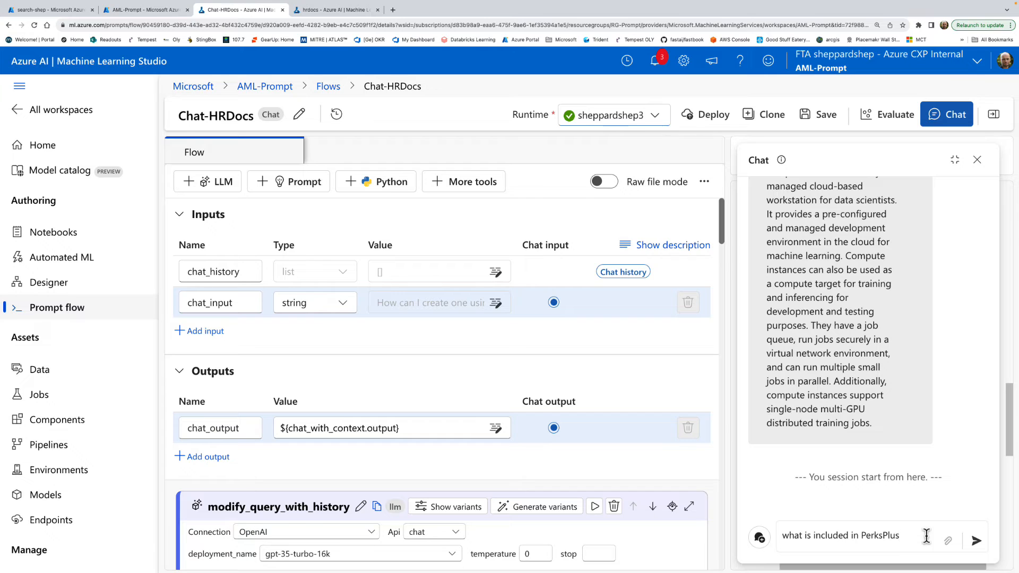
click(979, 542)
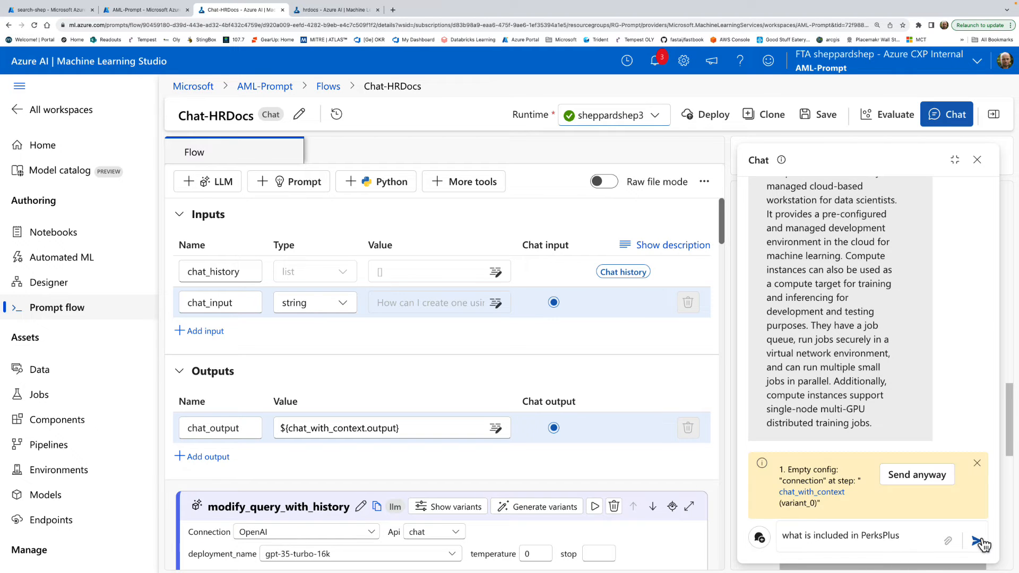
Step: Configure the chat_with_context node with the OpenAI connection and the gpt-35-turbo-16k deployment, and save the flow
click(796, 493)
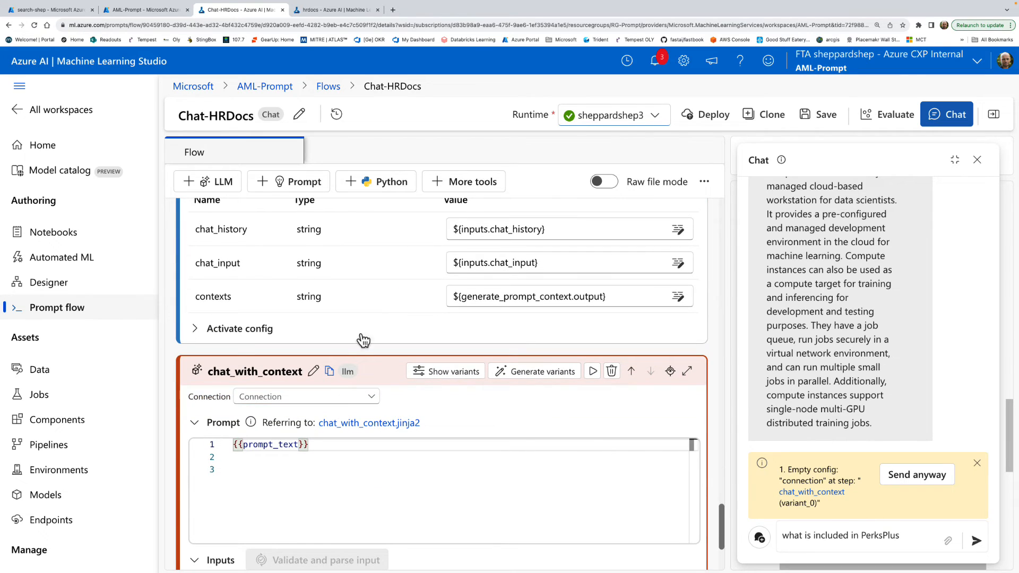
scroll(340, 385, down, 3)
click(367, 304)
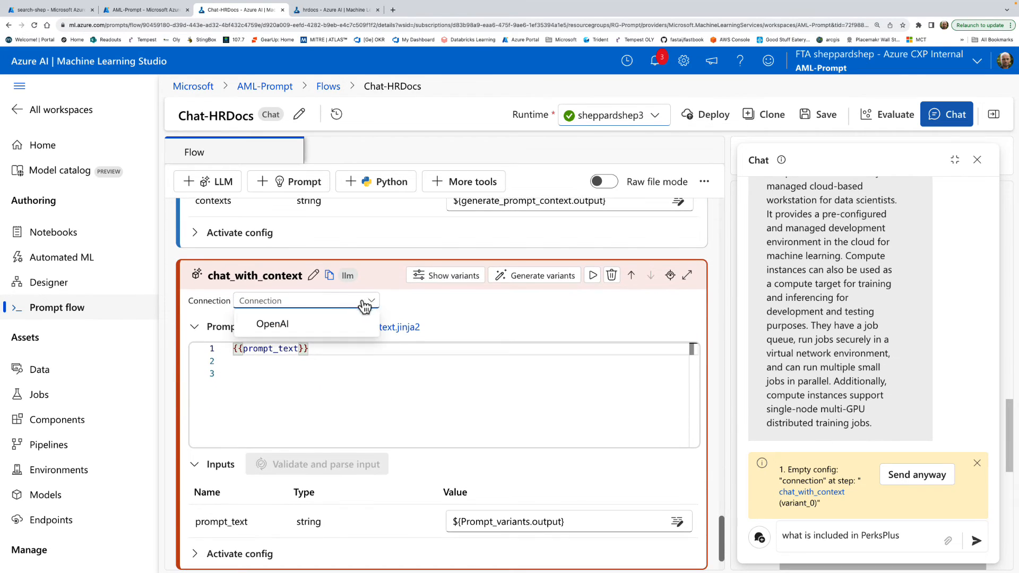
click(311, 325)
click(300, 324)
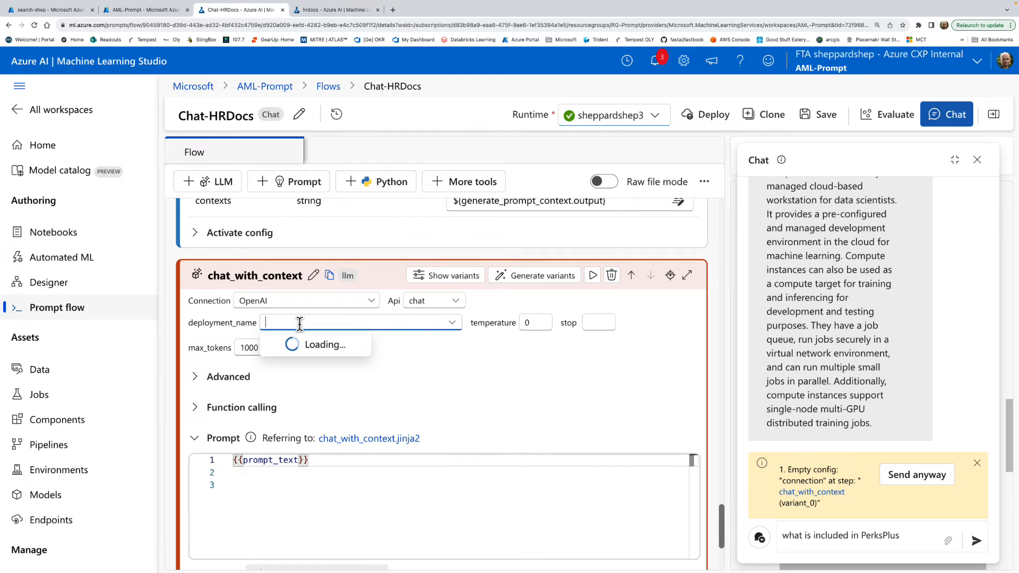
click(327, 349)
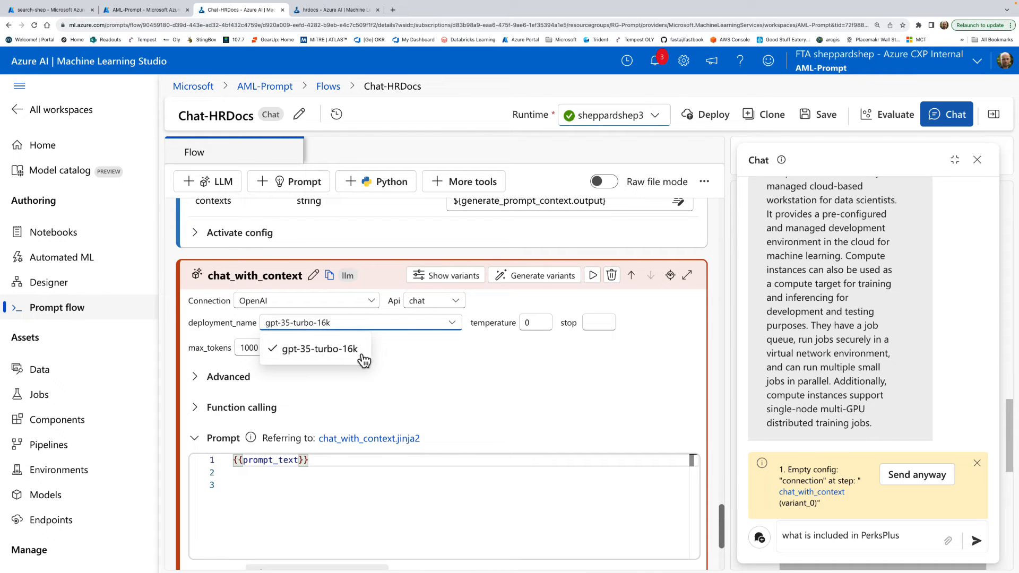
click(419, 371)
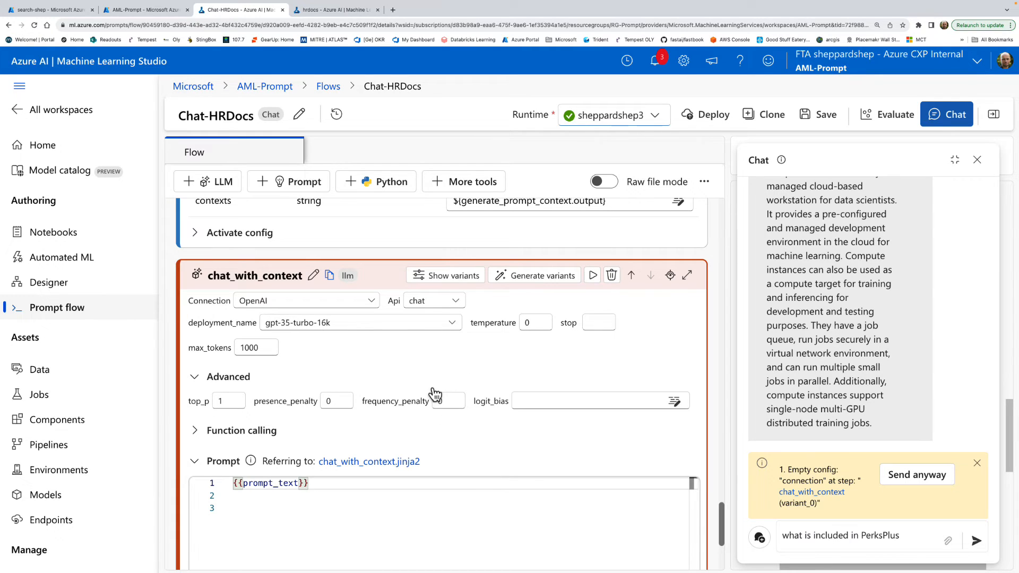
click(829, 120)
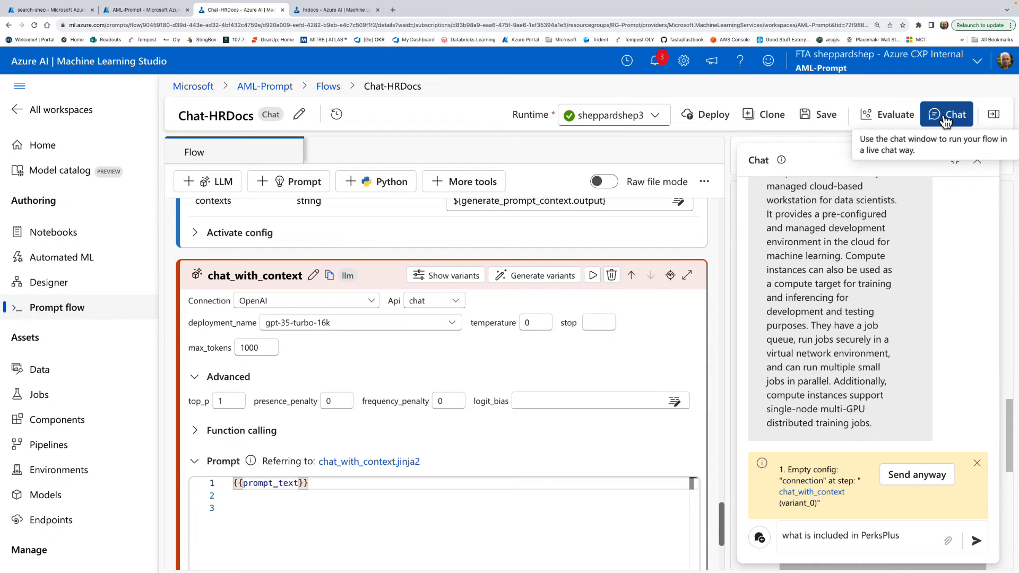
Step: Send the PerksPlus question in the test chat and follow its run through the whole flow graph at 50% zoom
click(978, 464)
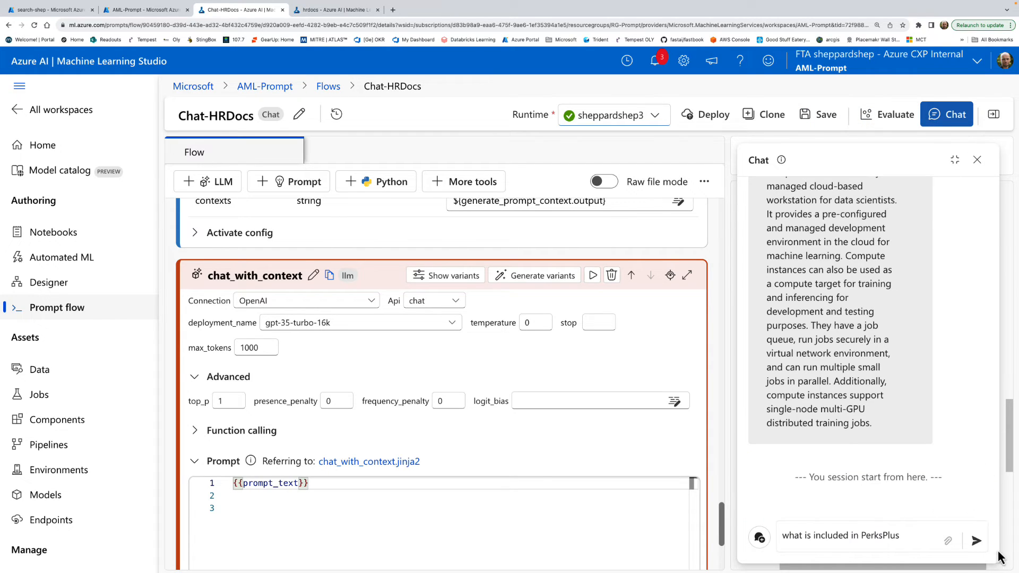
click(977, 540)
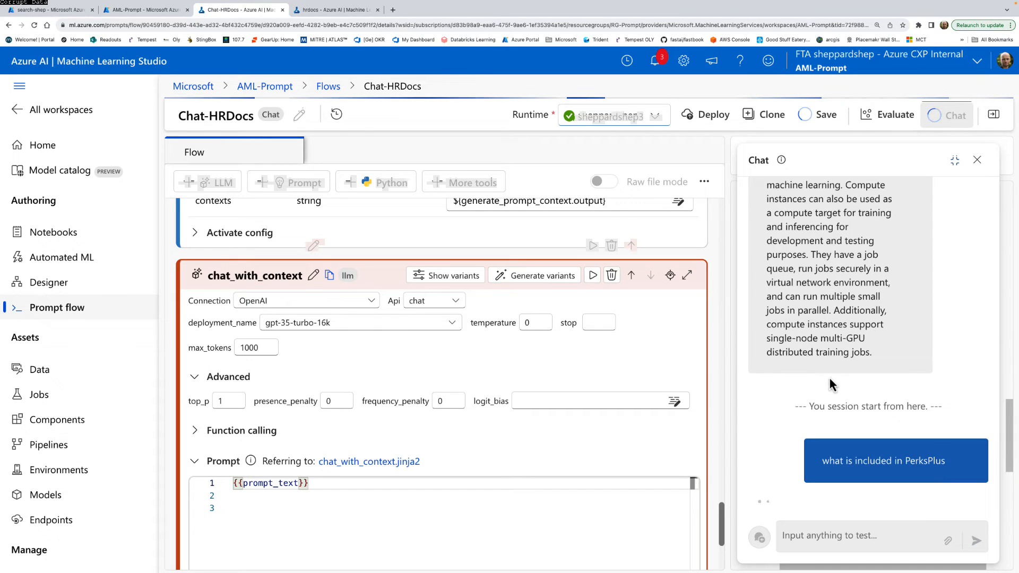
click(977, 160)
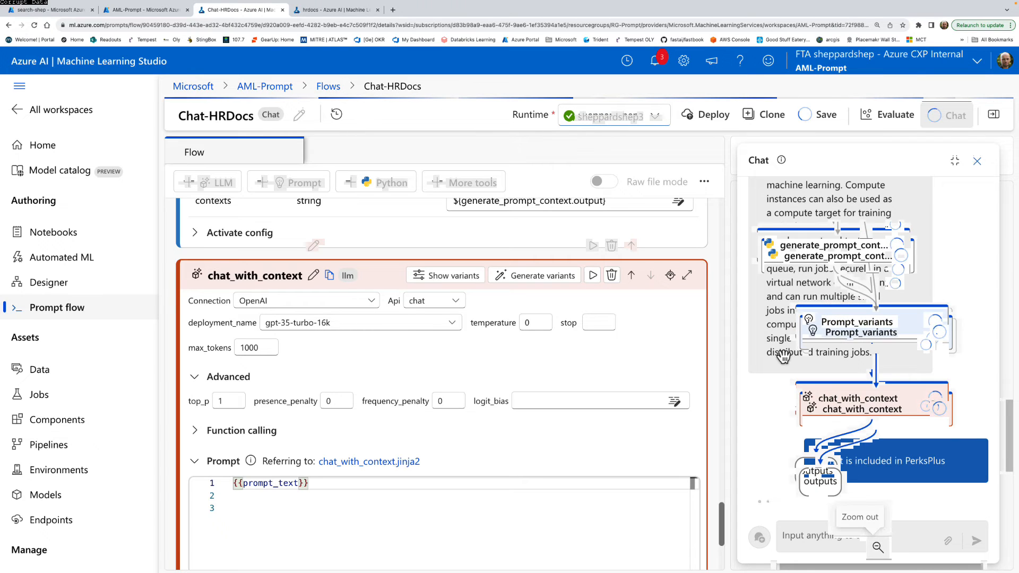
click(878, 547)
click(878, 547)
click(878, 547)
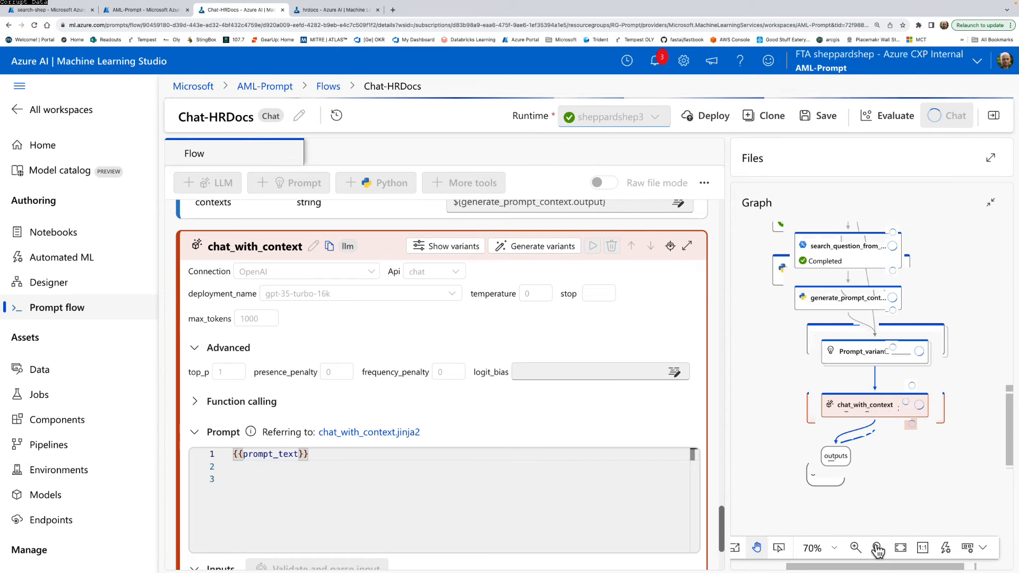
click(878, 548)
click(878, 547)
drag(782, 455, 858, 449)
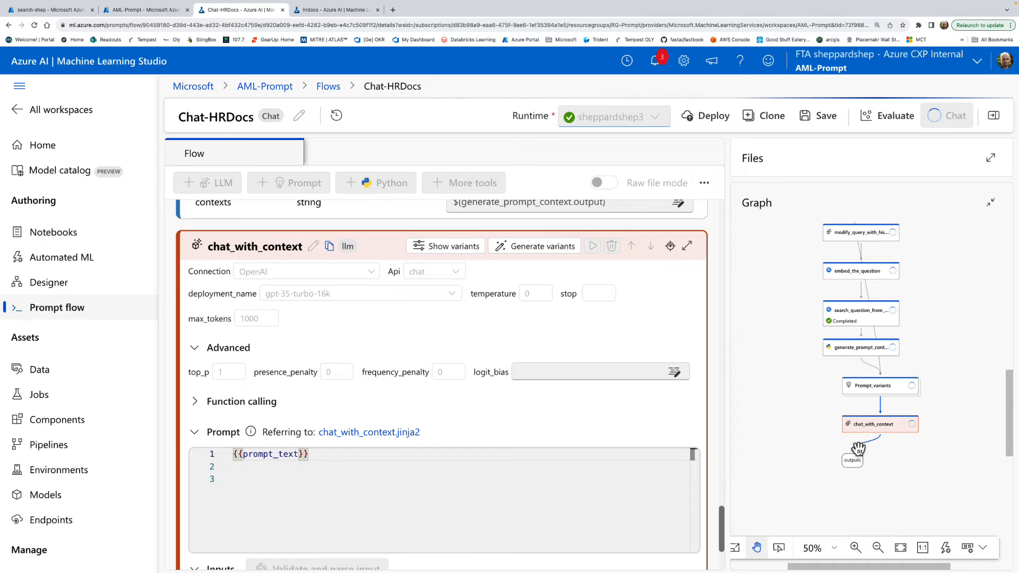
Step: Return to the test chat and read through the PerksPlus answer, including its source citation
click(948, 114)
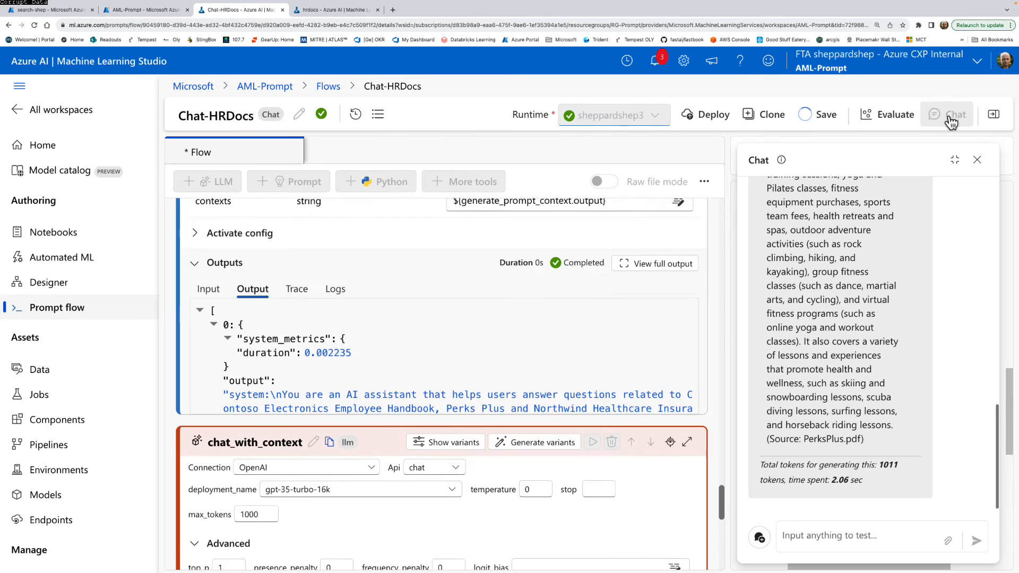
scroll(910, 316, up, 1)
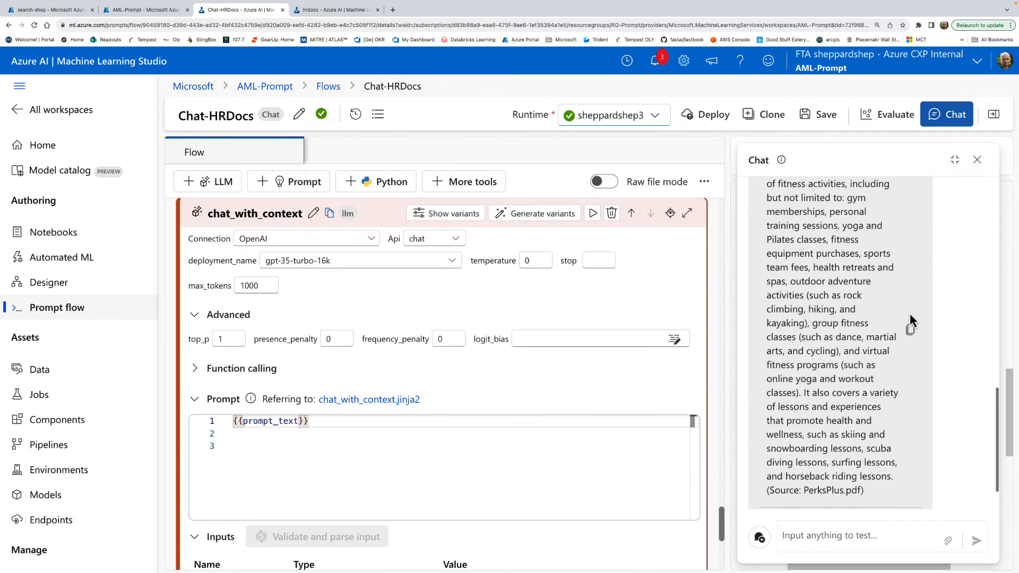
scroll(910, 316, up, 2)
scroll(860, 390, down, 1)
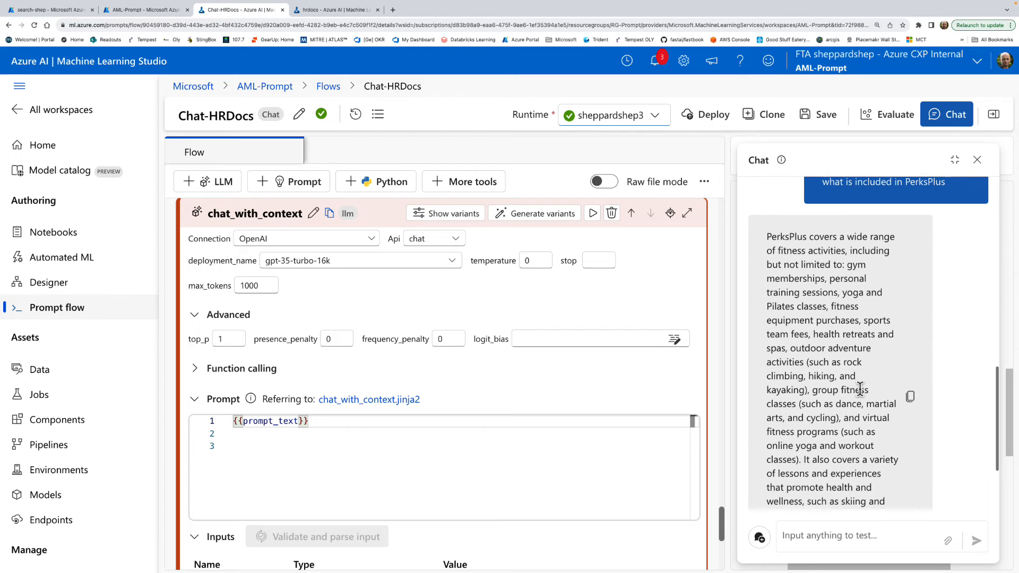
scroll(838, 319, down, 1)
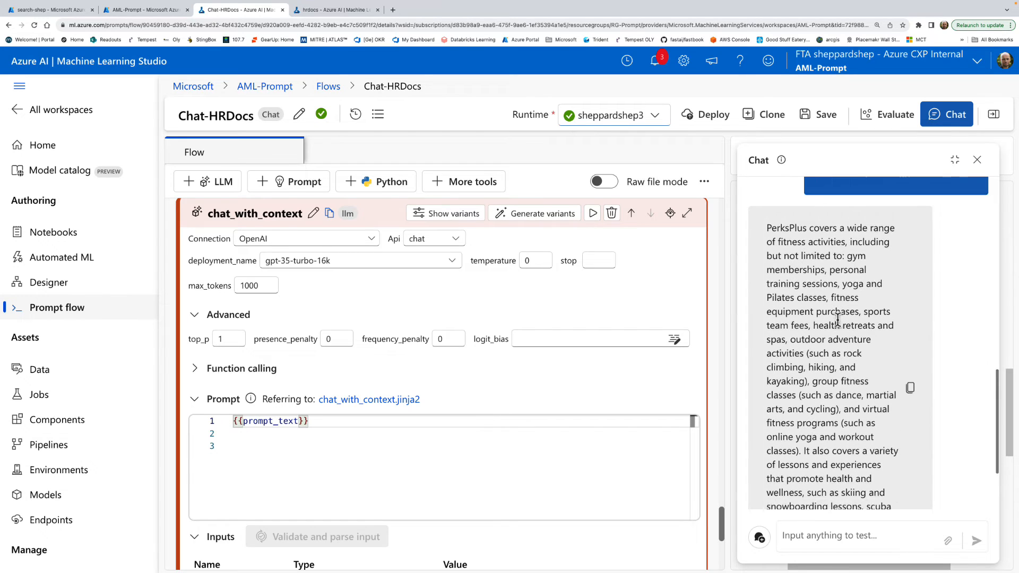
scroll(838, 319, down, 3)
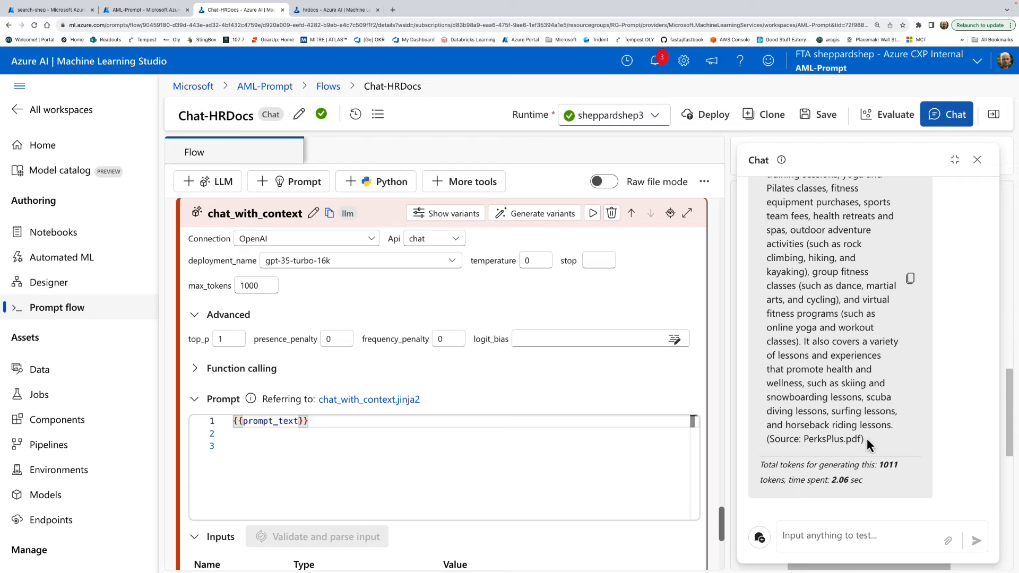
drag(862, 439, 803, 441)
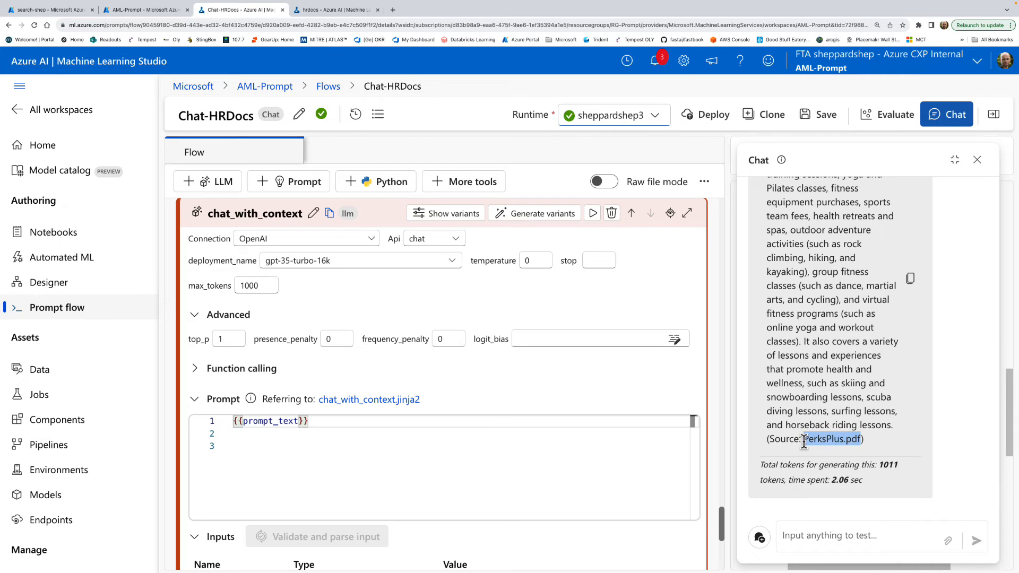
Step: Ask the test chat "what is the difference between healthcare plans"
click(809, 535)
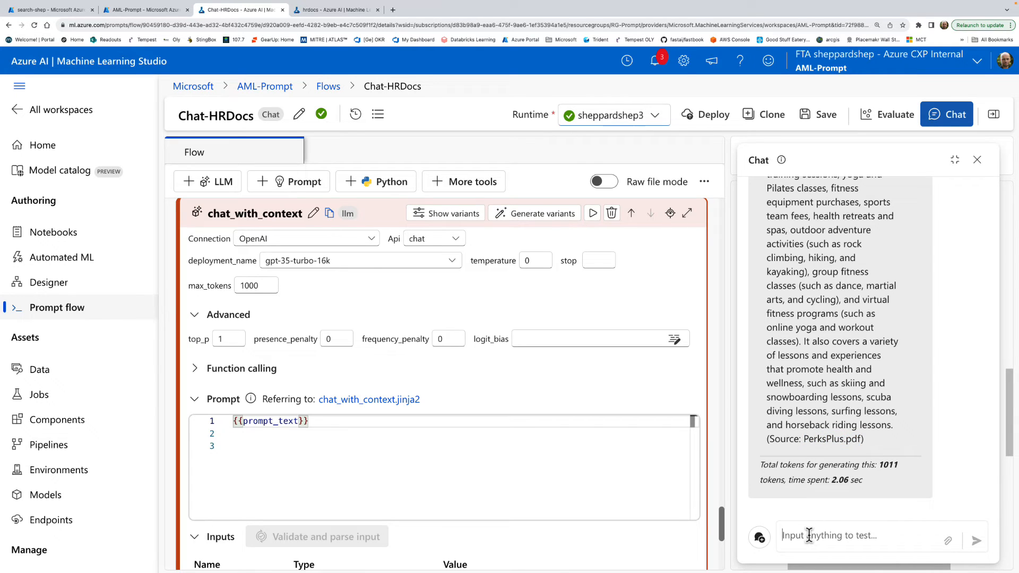
text(wh)
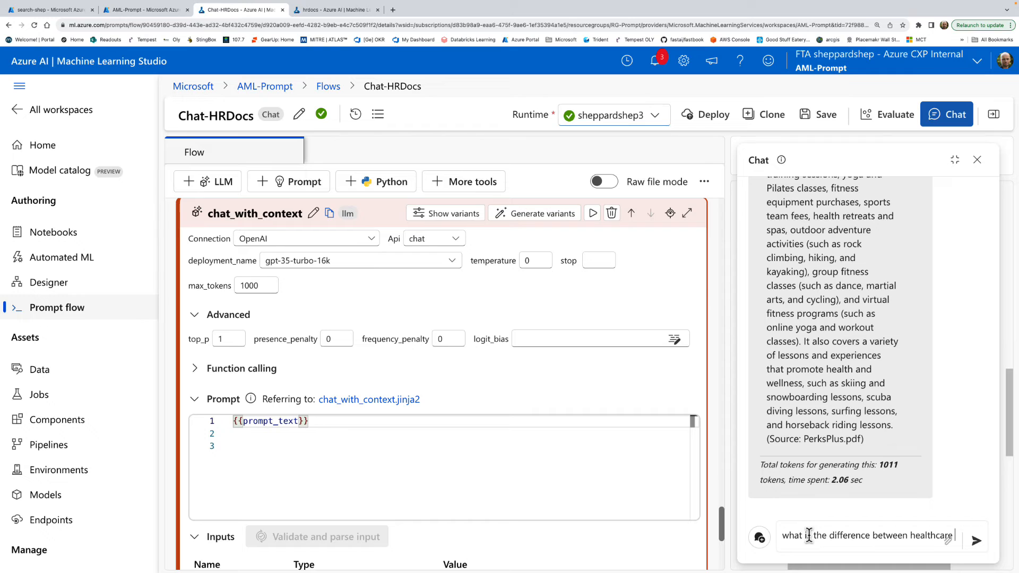
text(nsc)
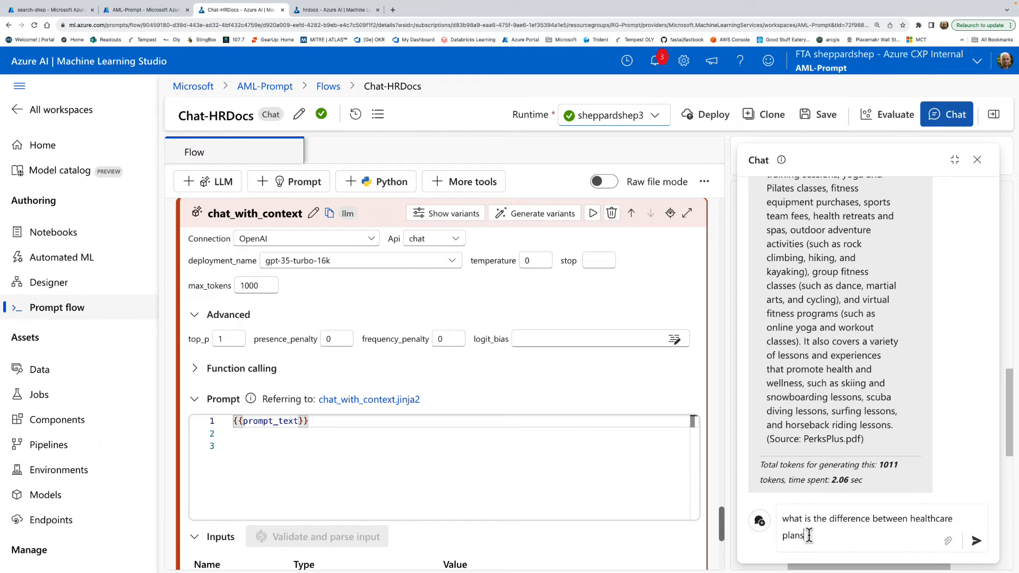
key(Return)
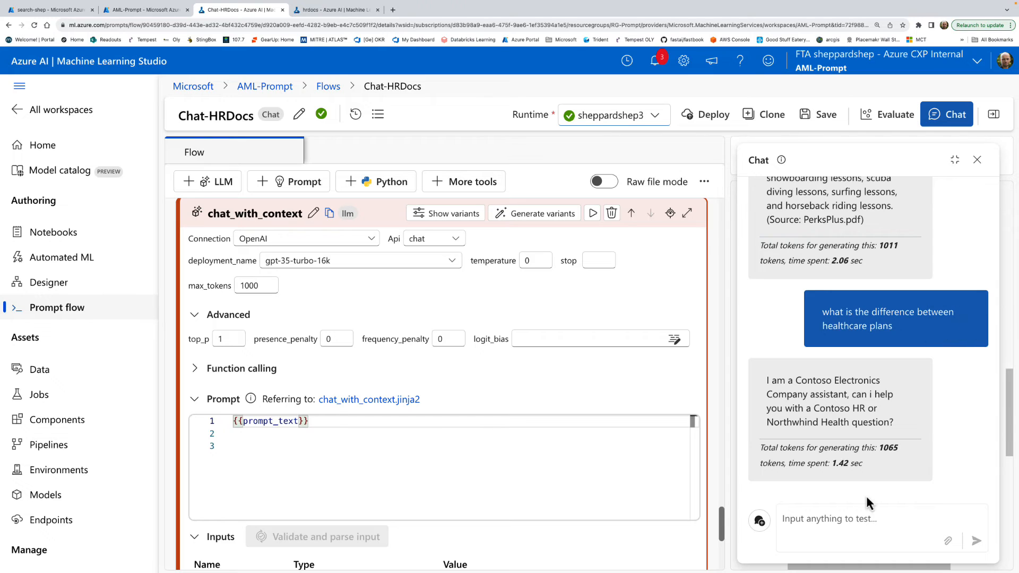
Step: Ask the healthcare plans question again with "northwind" added to it, and review the answer
text(what is the difference between healthcare plans)
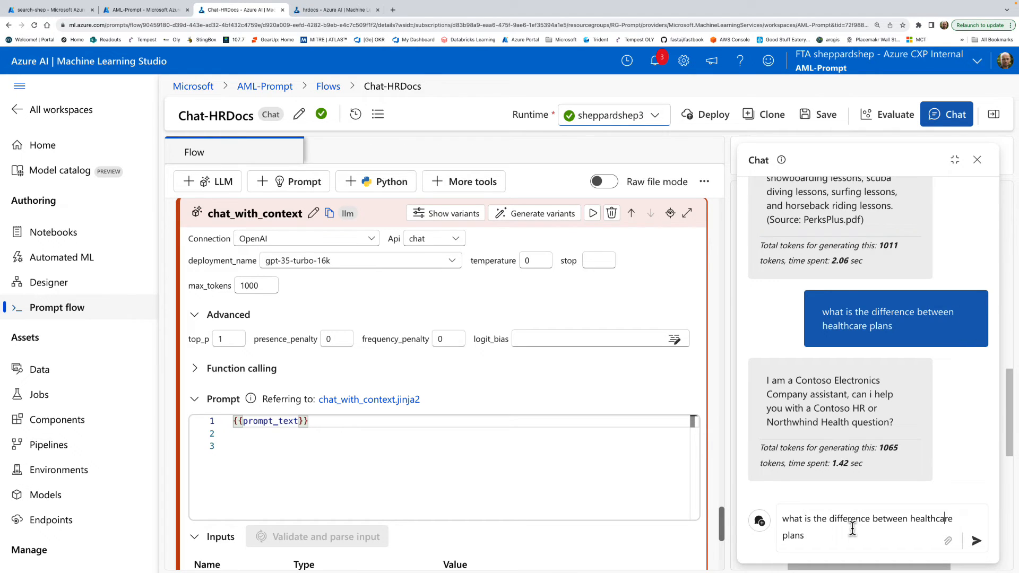
text(northwind)
key(Return)
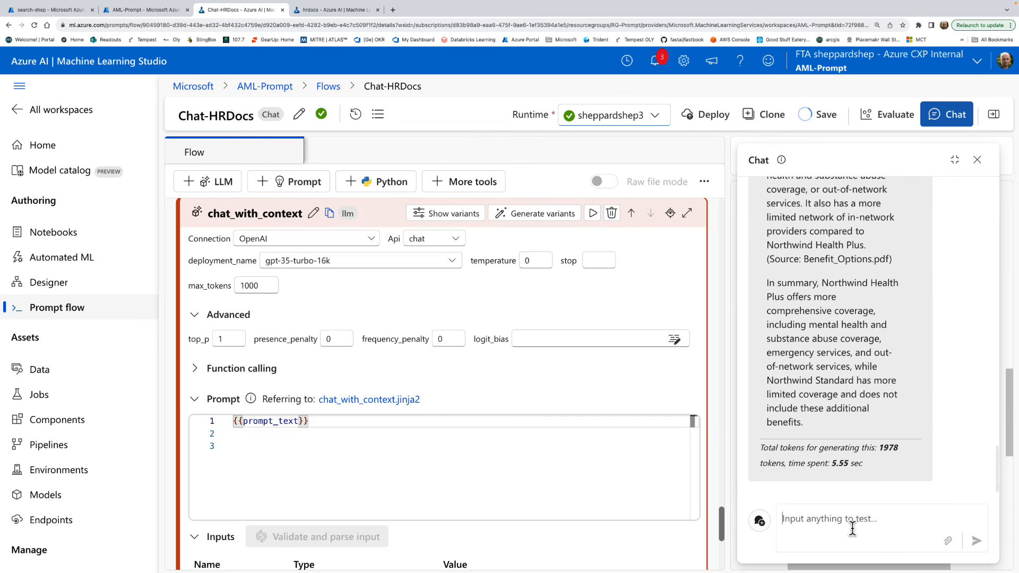
scroll(865, 345, up, 3)
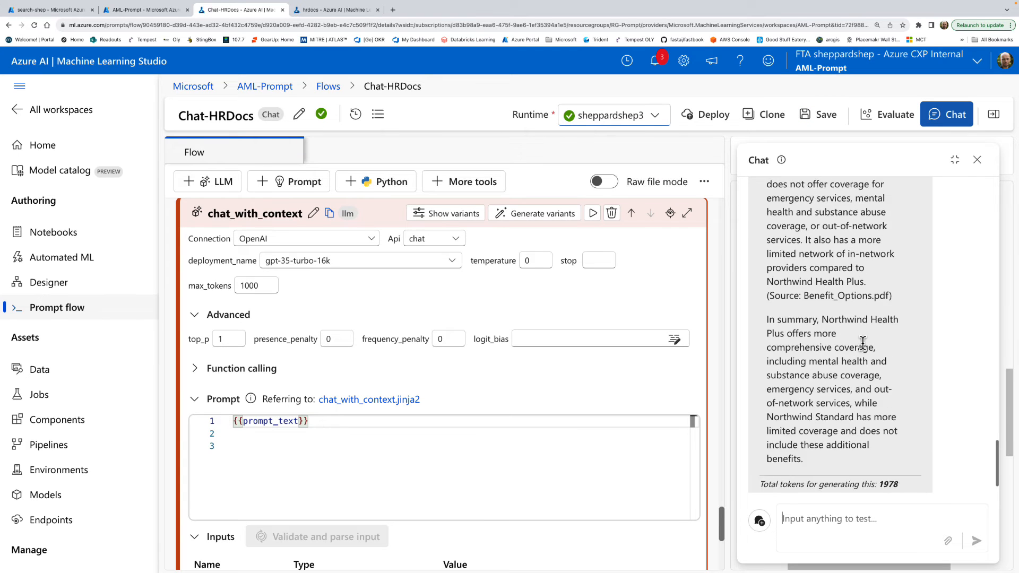
Step: Read through the Northwind healthcare plans answer from its beginning to the closing summary, including the source citations
scroll(863, 344, up, 3)
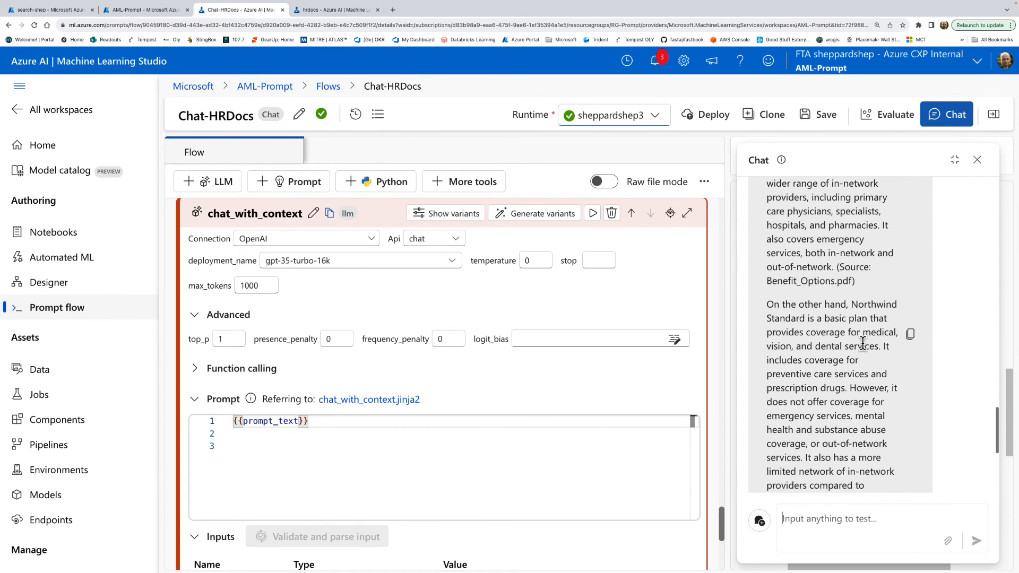
scroll(863, 344, up, 5)
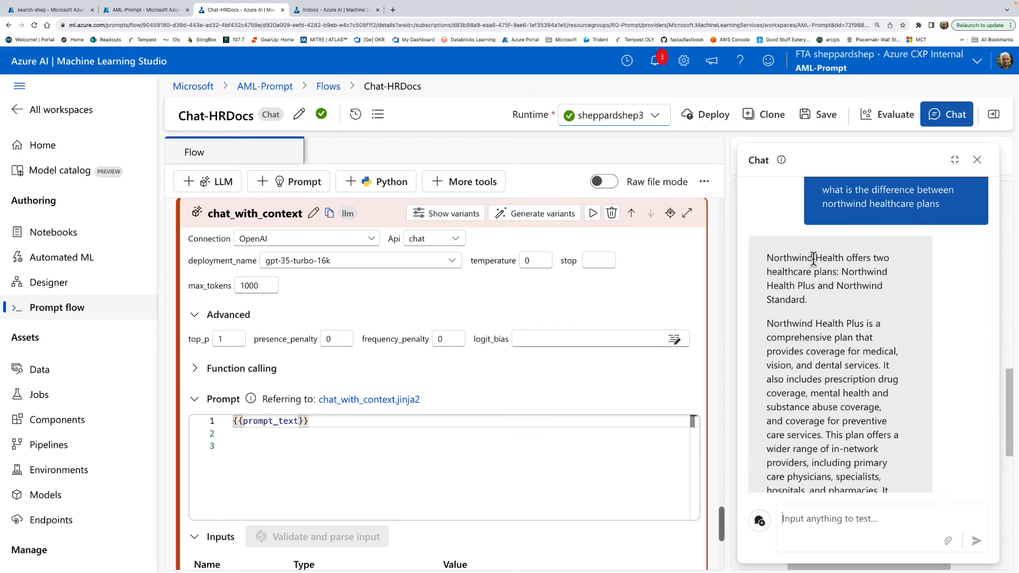
scroll(817, 301, down, 3)
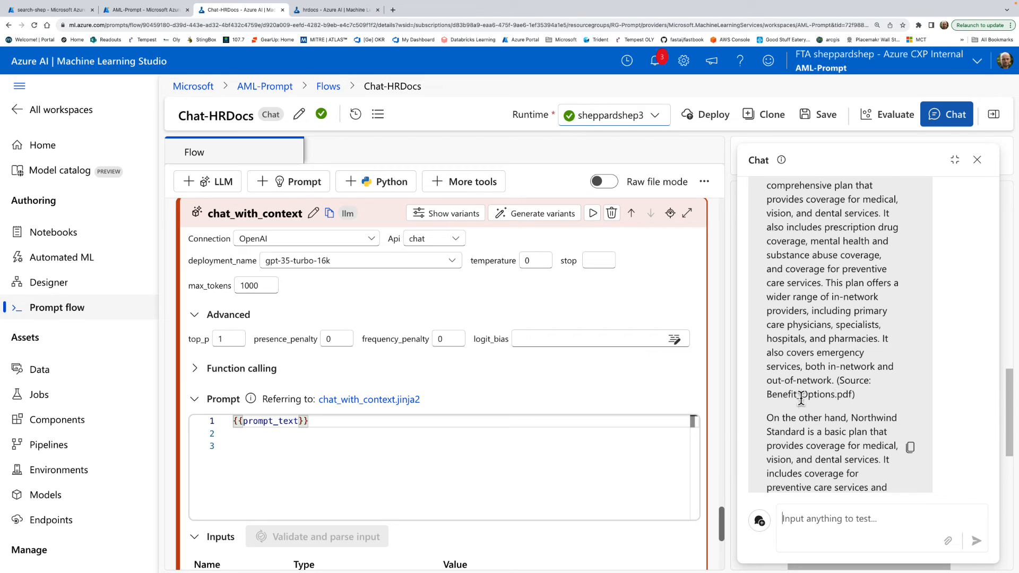
scroll(820, 393, down, 6)
scroll(830, 393, down, 1)
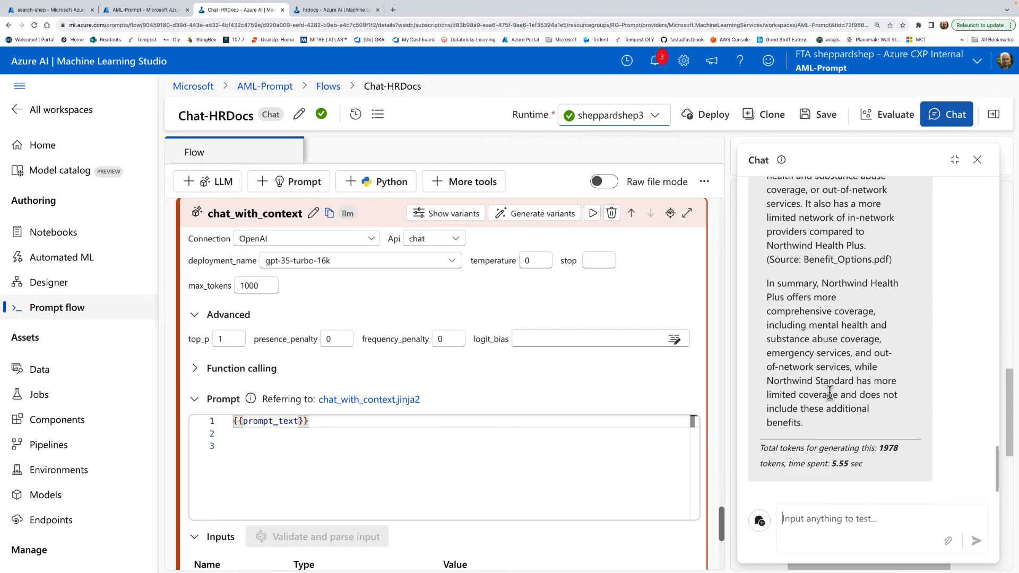
Step: Ask the test chat the off-topic question "who is harry potter?"
click(853, 520)
text(who is harry potter)
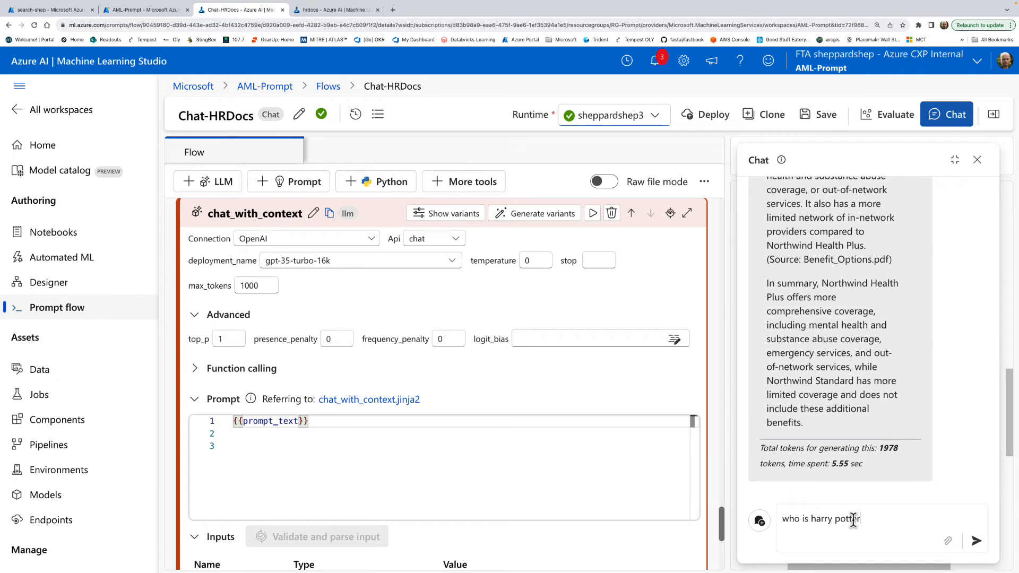
text(?)
key(Return)
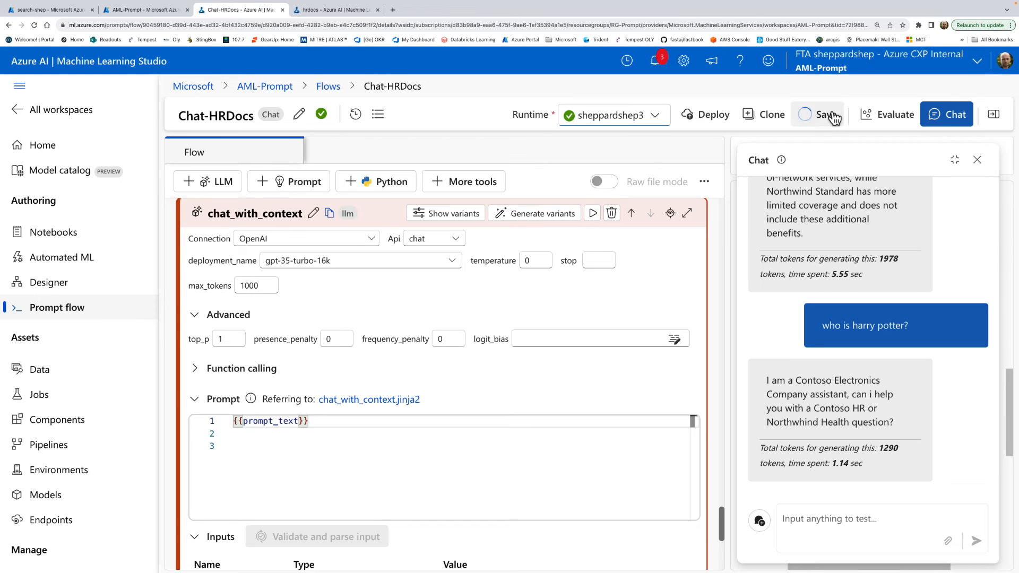
Step: Start deploying the Chat-HRDocs flow to a new endpoint, keeping the suggested names and setting the instance count to 1
click(708, 119)
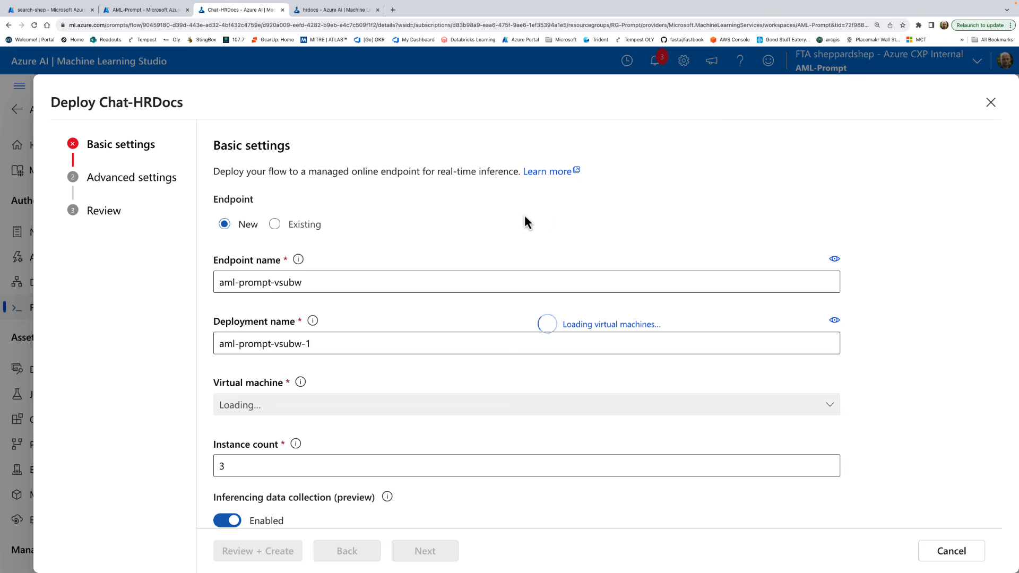
click(320, 282)
drag(321, 282, 164, 289)
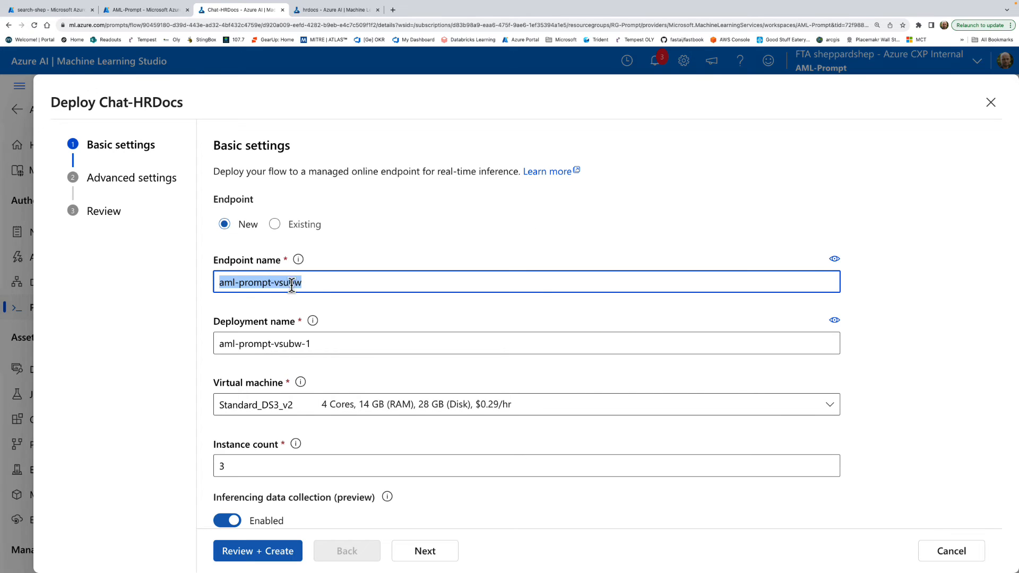
click(321, 283)
scroll(335, 342, down, 1)
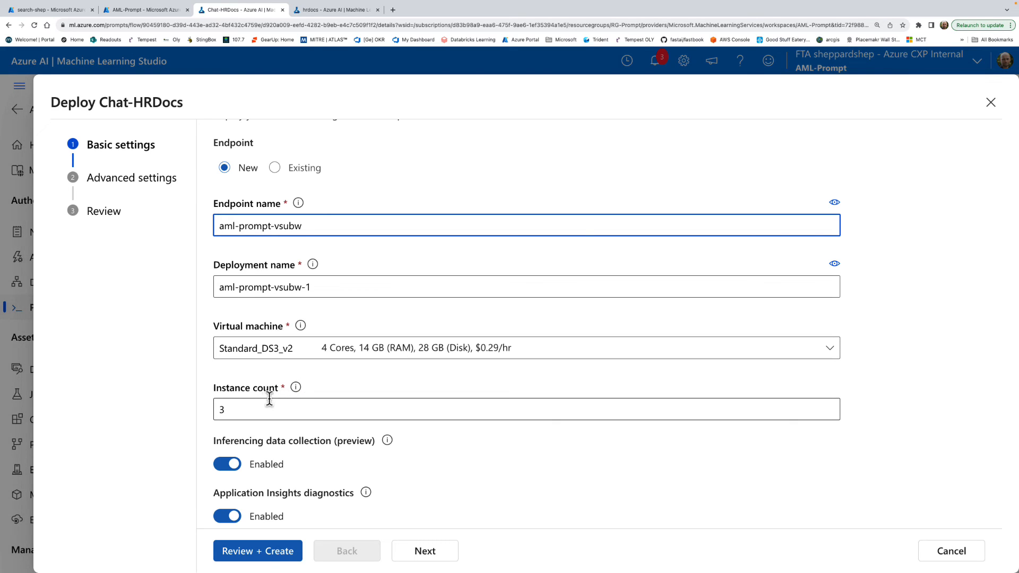
click(251, 410)
drag(251, 410, 157, 419)
text(1)
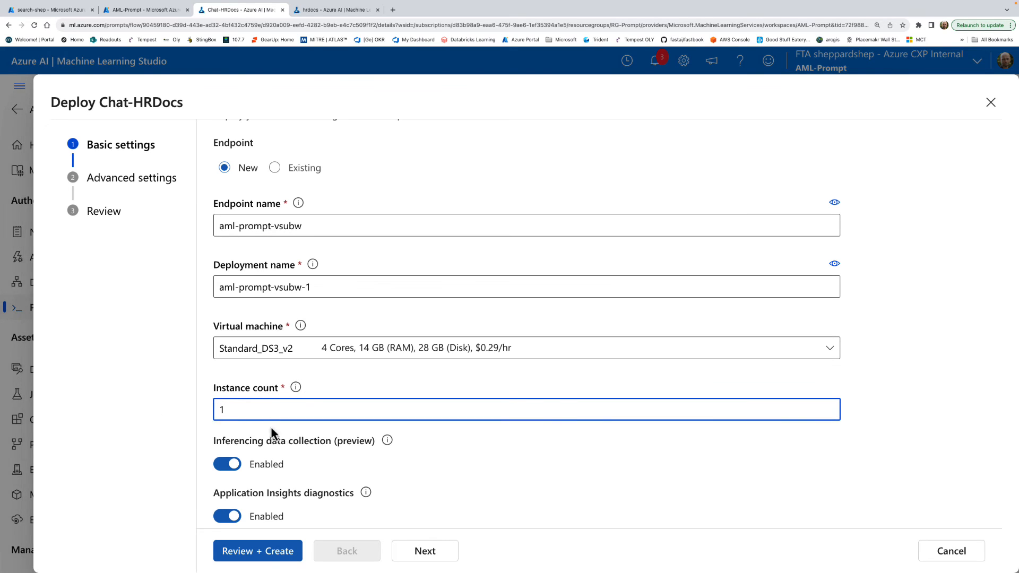
click(159, 397)
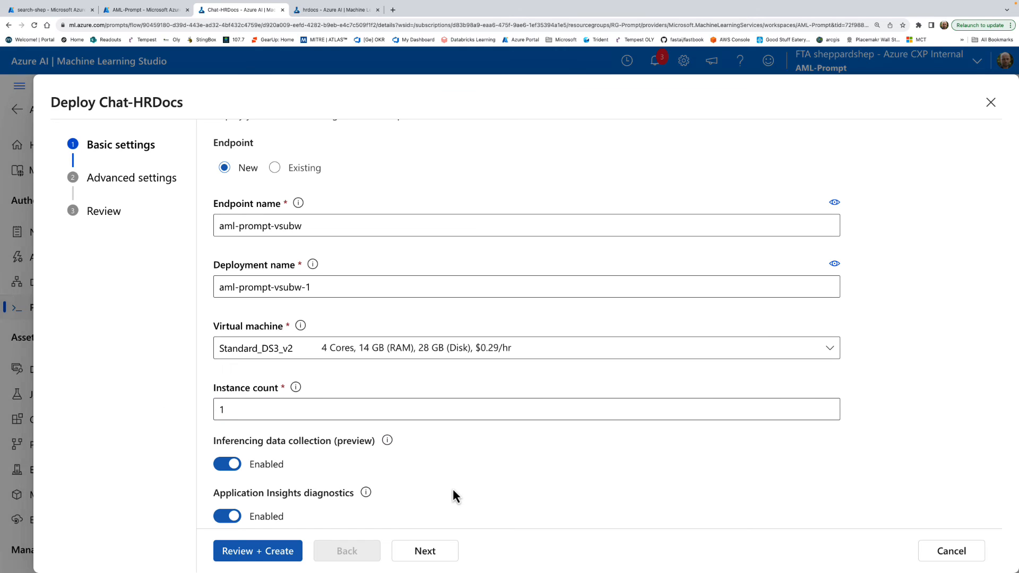
click(403, 410)
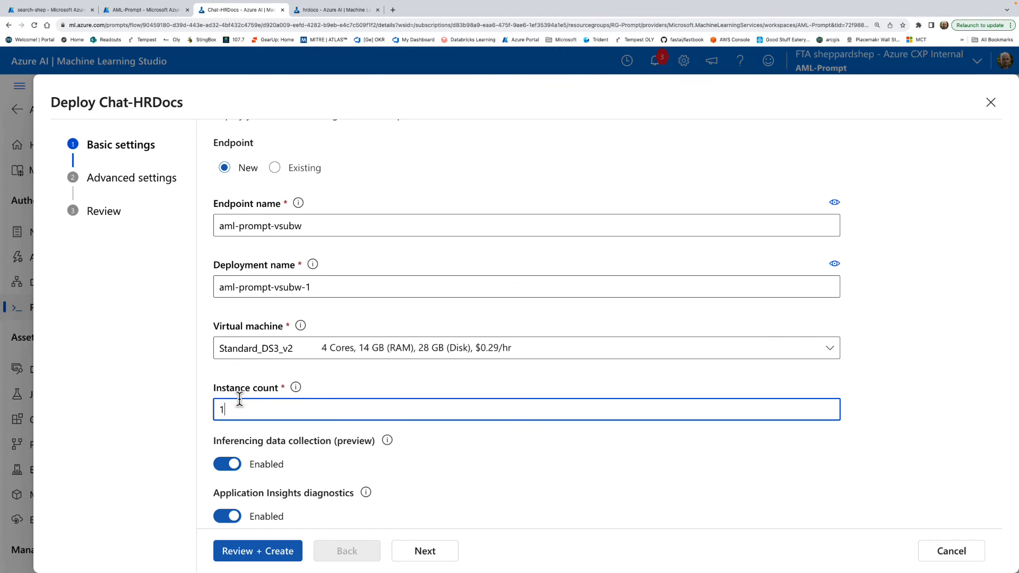
Step: Go through the advanced endpoint, deployment, and outputs and connections settings with their defaults, and create the deployment
click(436, 555)
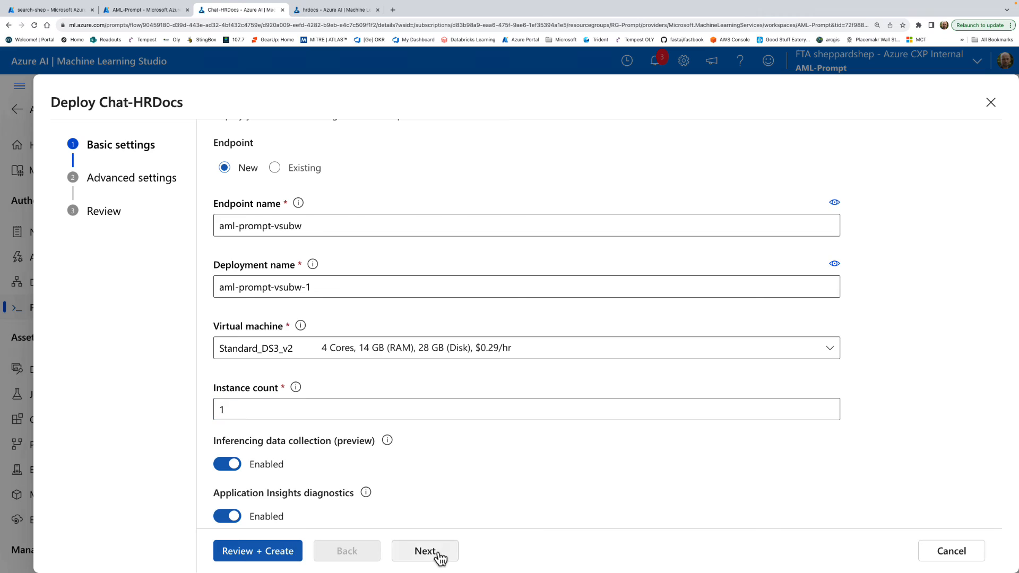
scroll(443, 414, down, 1)
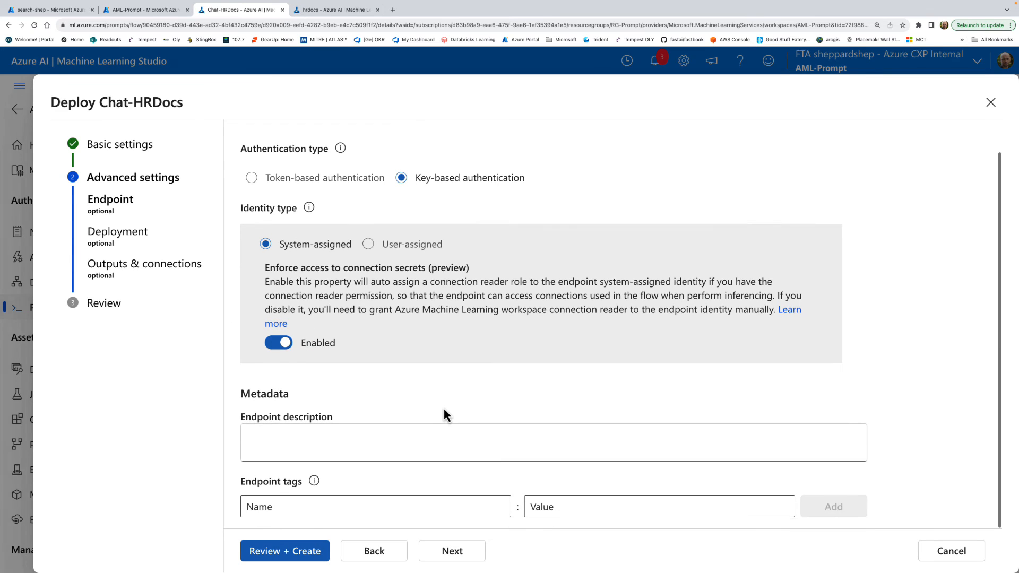
click(455, 559)
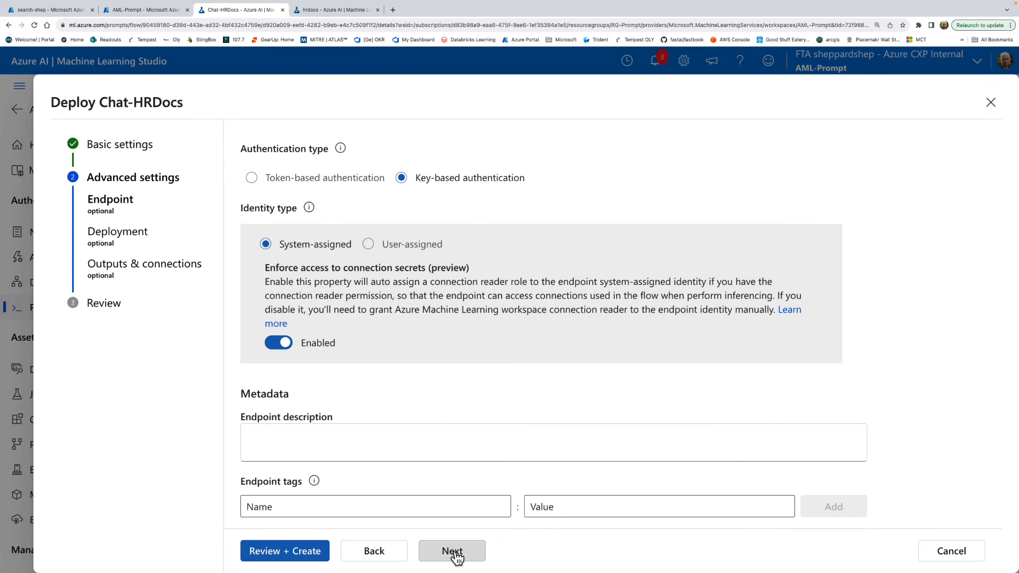
click(452, 552)
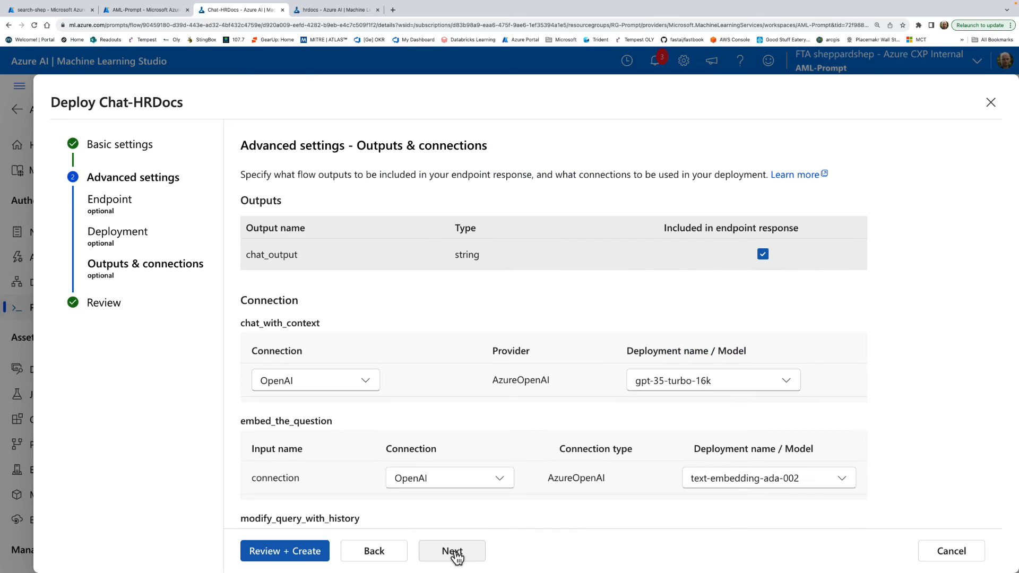
scroll(444, 460, down, 3)
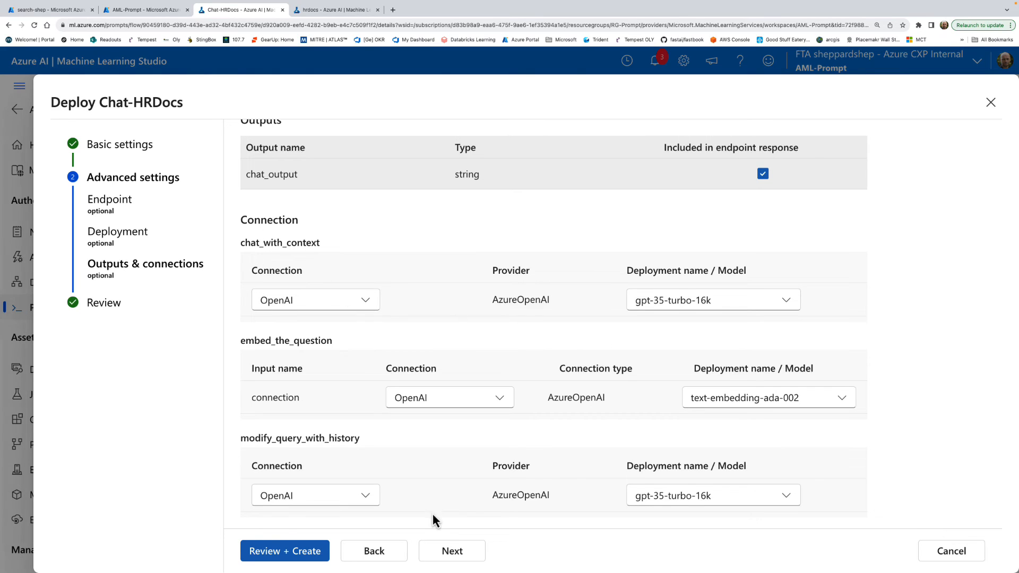
click(452, 551)
click(281, 551)
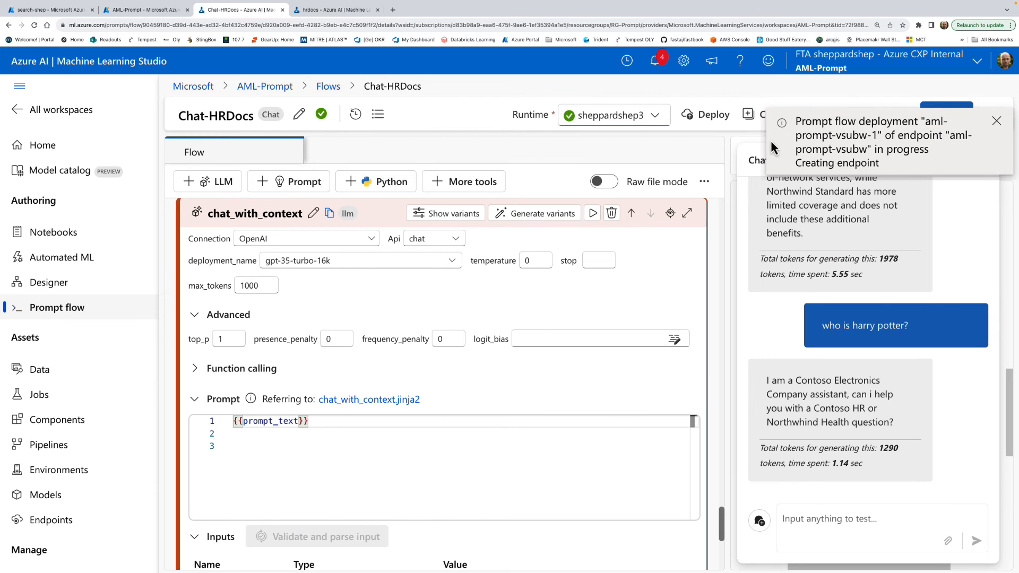
Step: Find the aml-prompt-vsubw endpoint among the workspace's real-time endpoints and look through its details and provisioning state
click(65, 520)
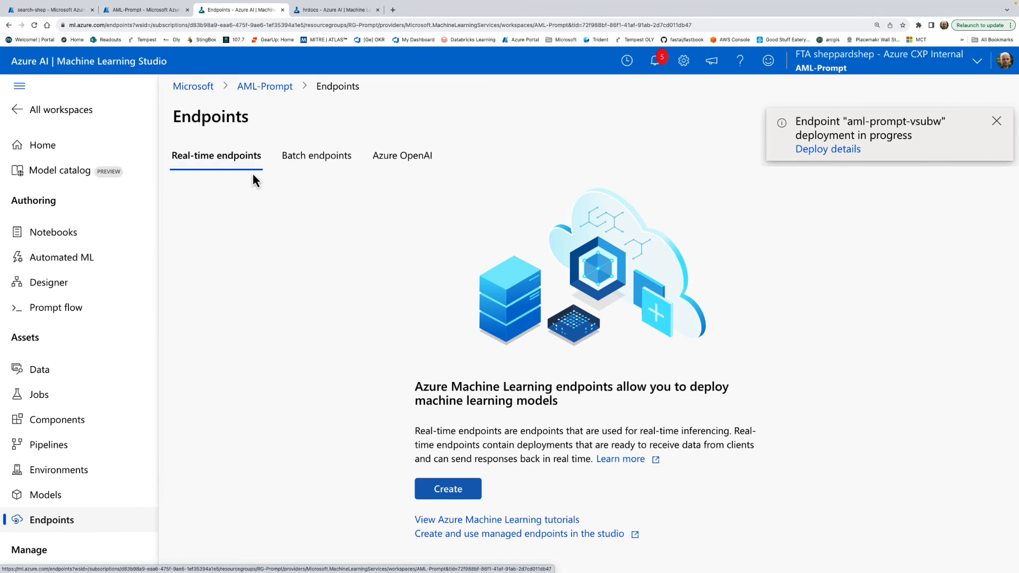
click(301, 160)
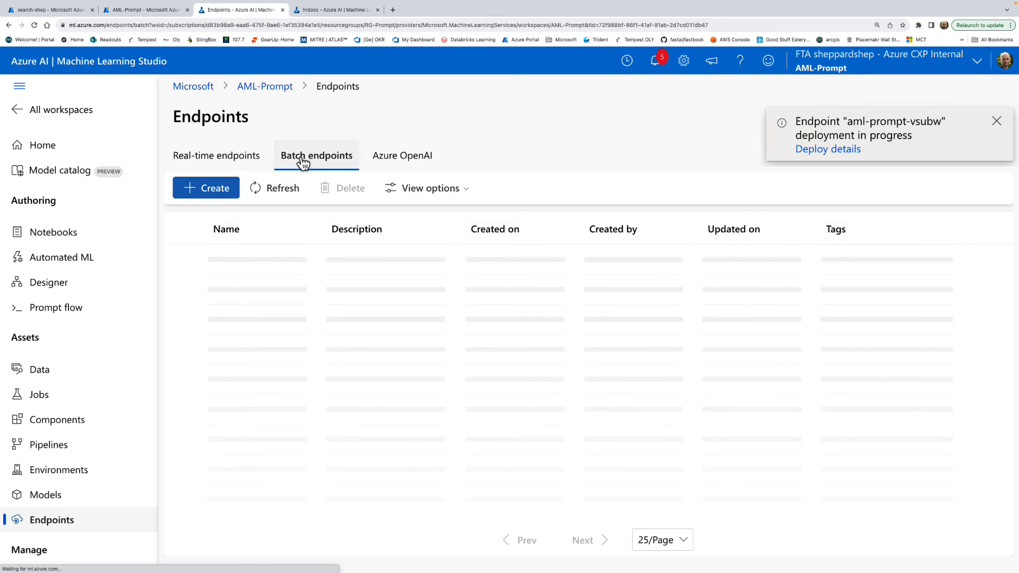
click(241, 159)
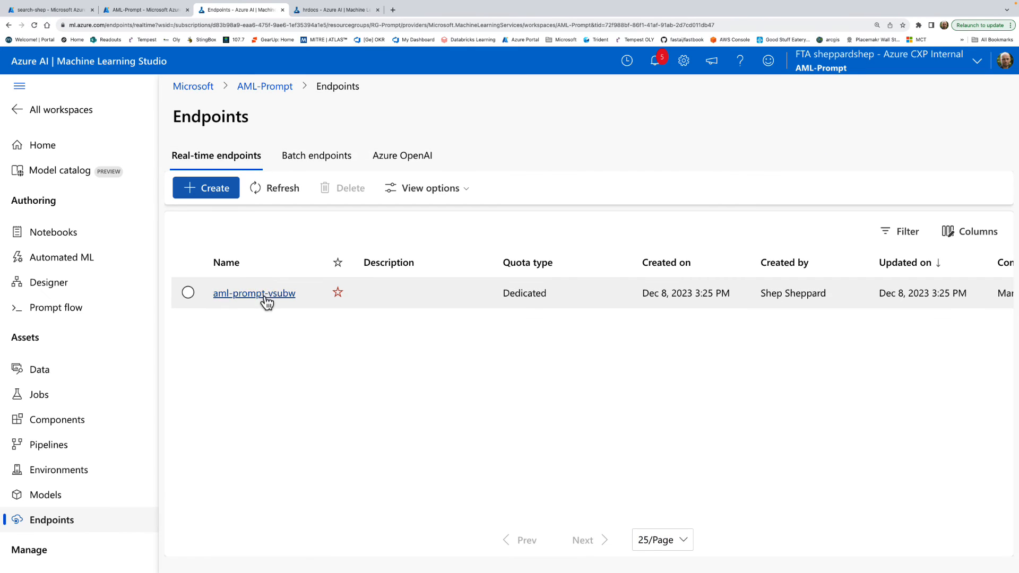
click(267, 301)
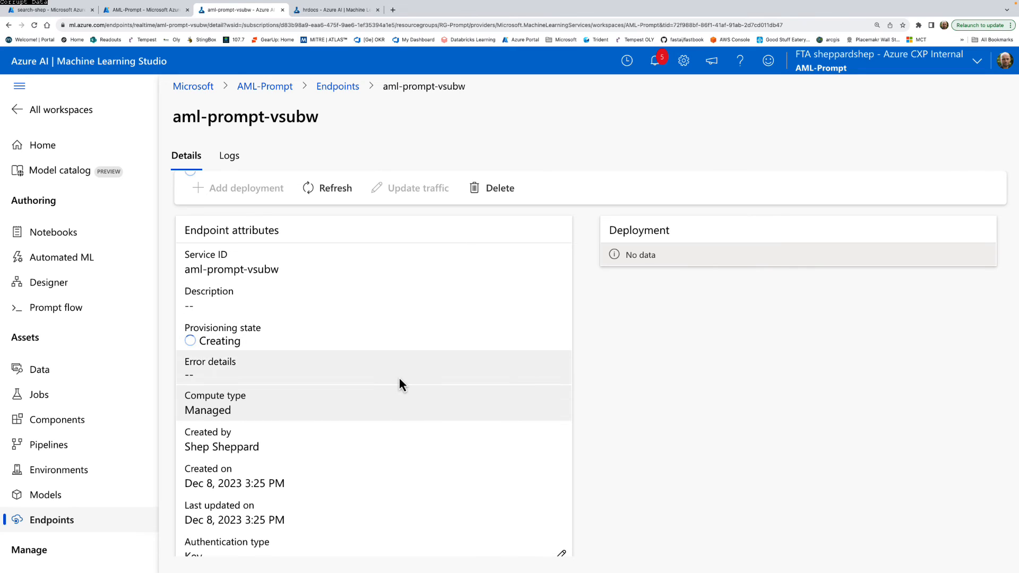
scroll(418, 408, down, 5)
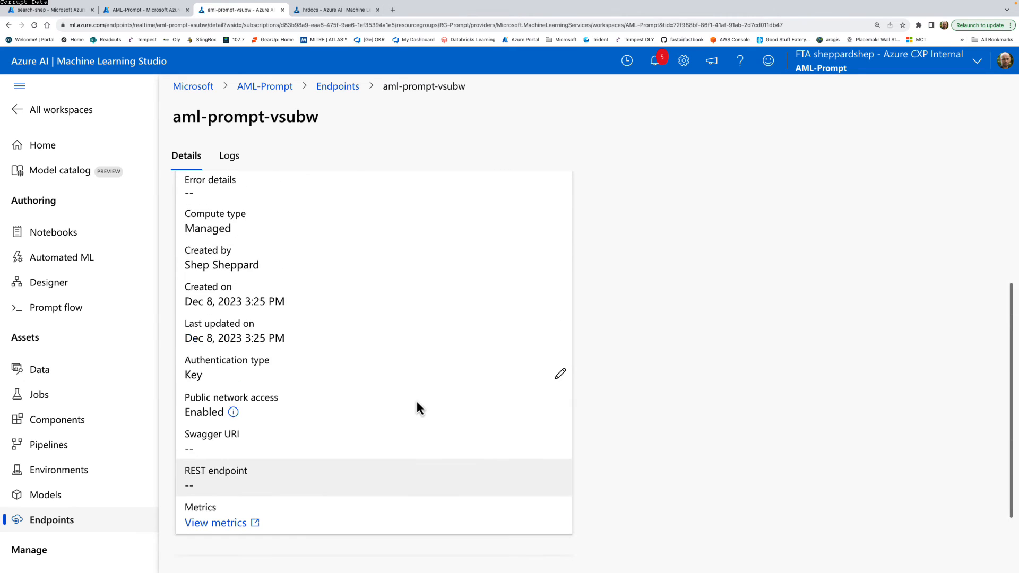
scroll(316, 243, up, 5)
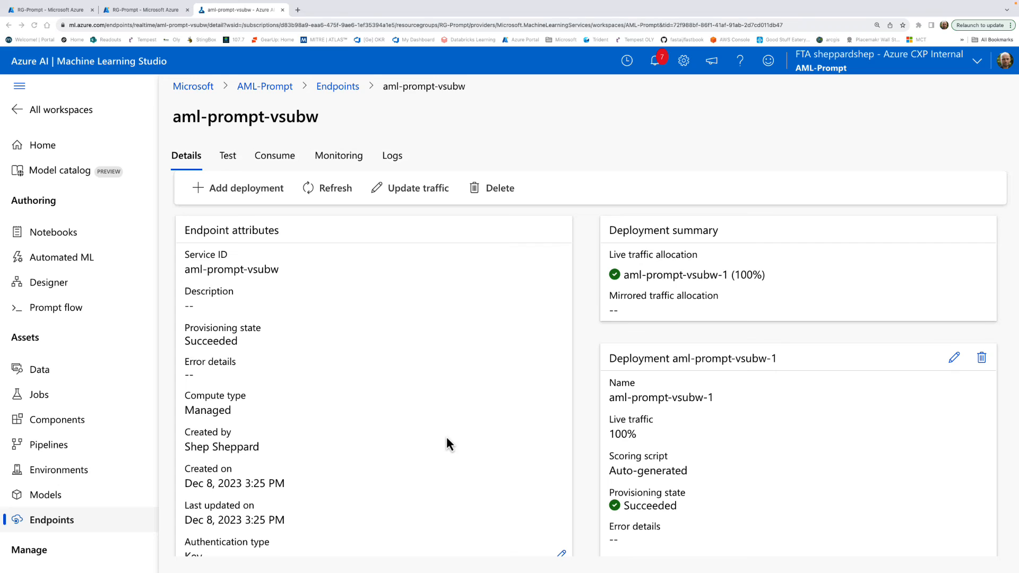
Step: Test the aml-prompt-vsubw-1 deployment by sending it the chat message "hello"
click(228, 156)
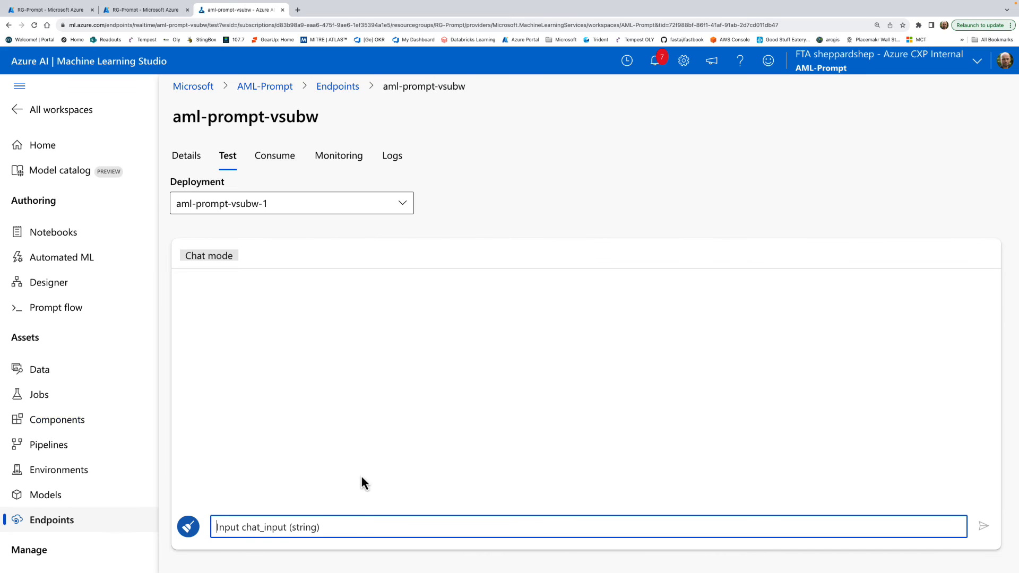
text(hello)
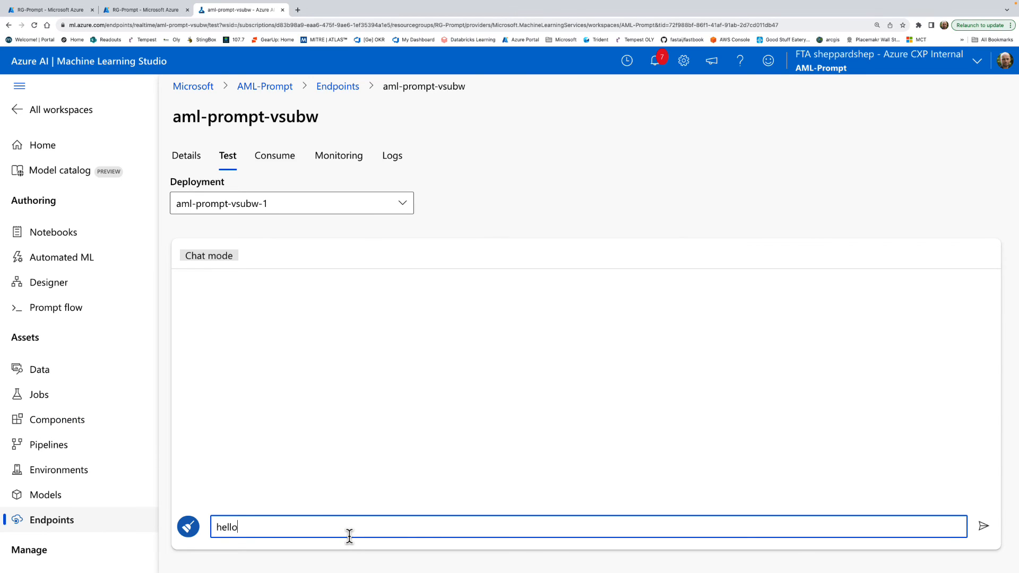
key(Return)
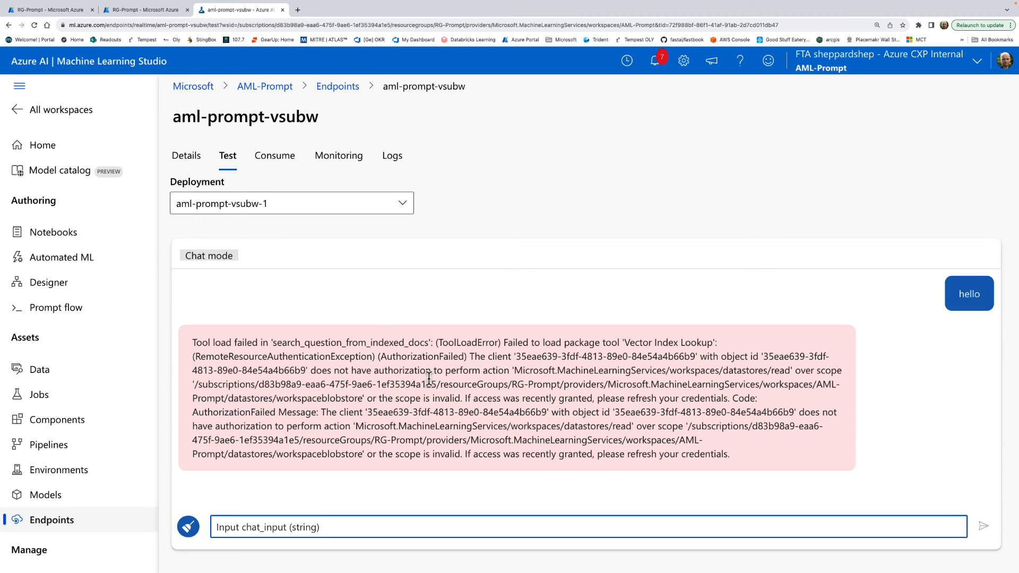
Step: Switch to the Azure portal and look through the resources in the RG-Prompt resource group's overview
click(72, 10)
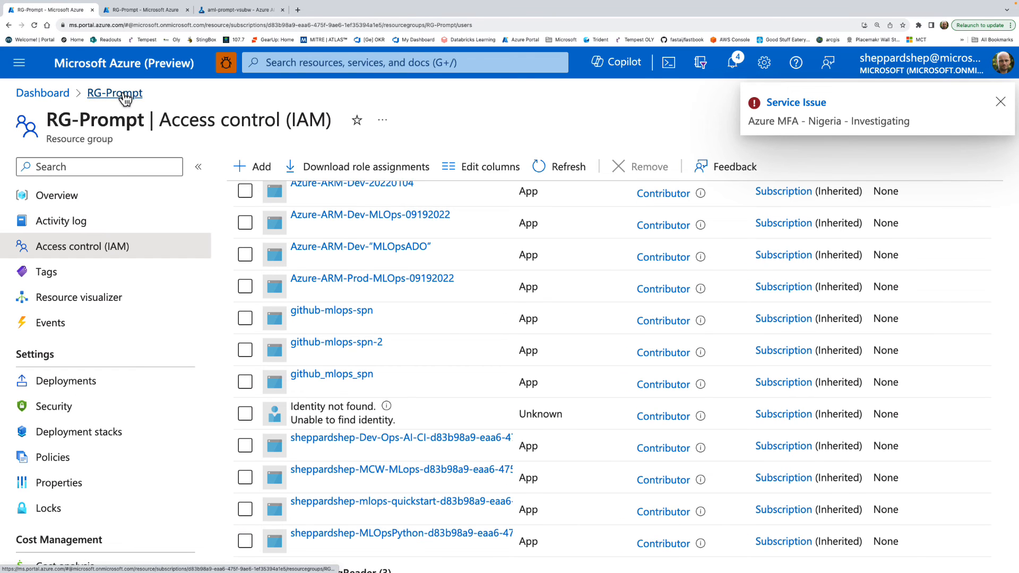
click(101, 197)
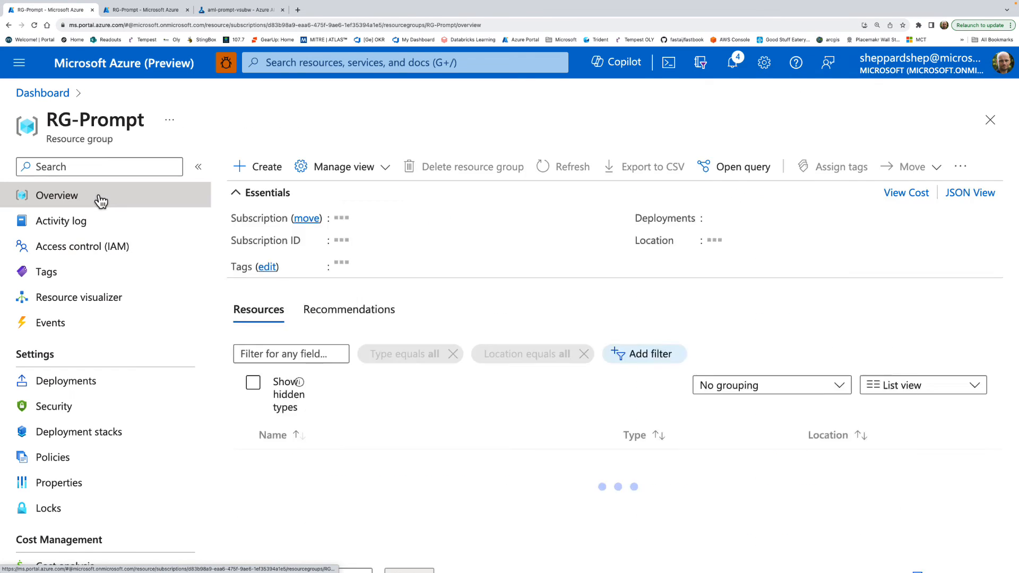
scroll(445, 461, down, 3)
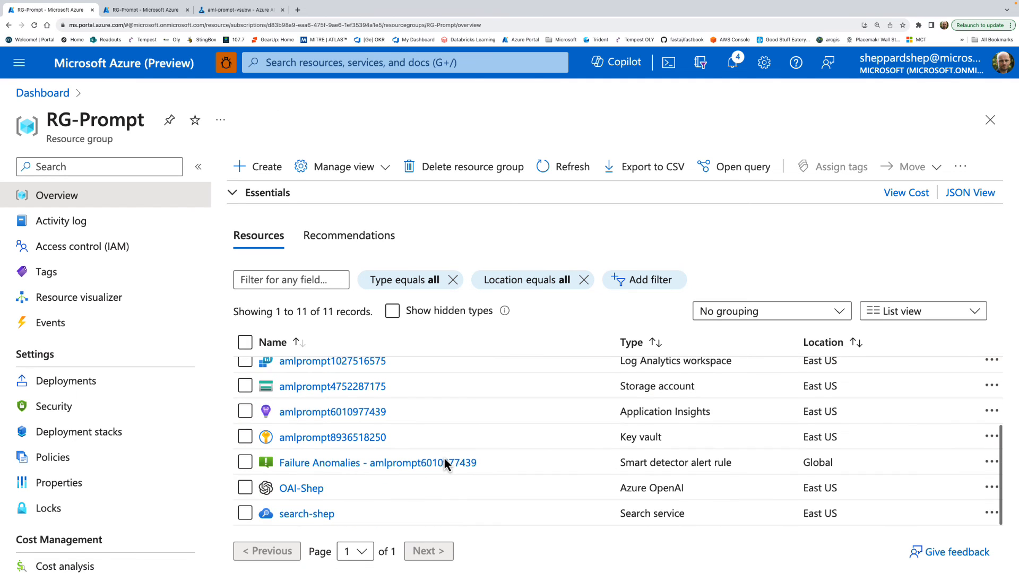
scroll(446, 461, up, 3)
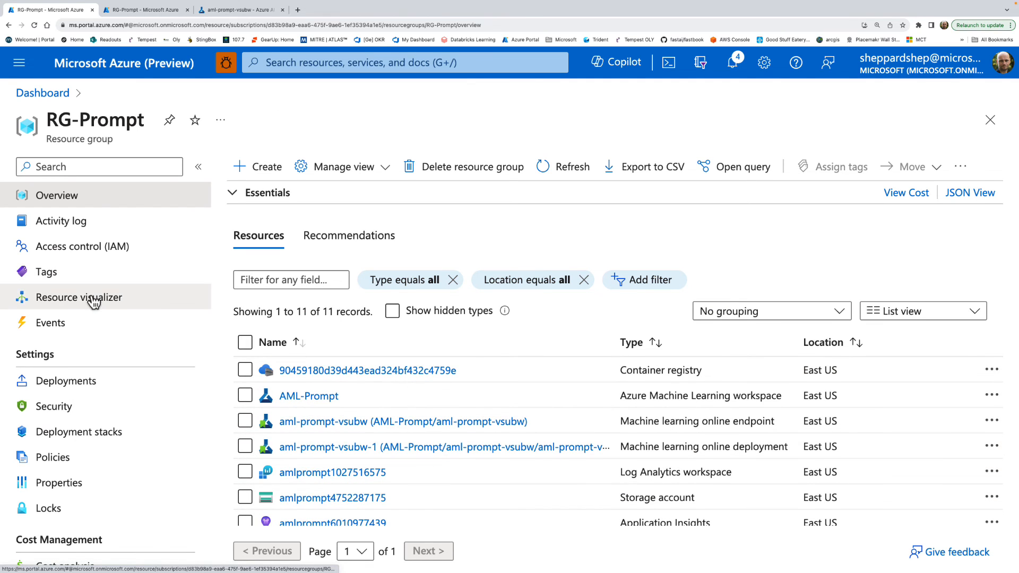
Step: Start a role assignment on the RG-Prompt resource group with the AzureML Data Scientist role, assigning access to a managed identity
click(95, 246)
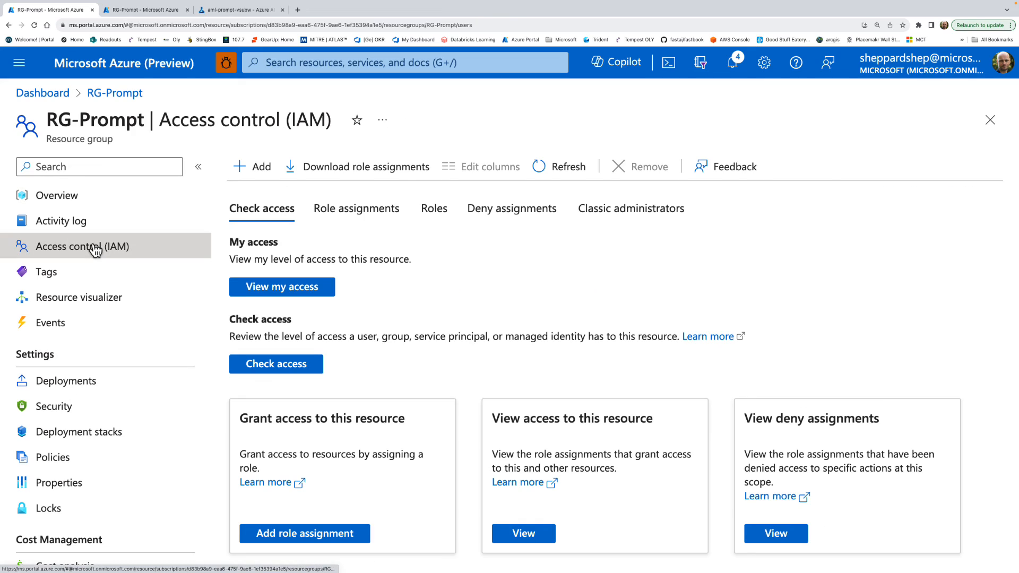
click(260, 170)
click(269, 195)
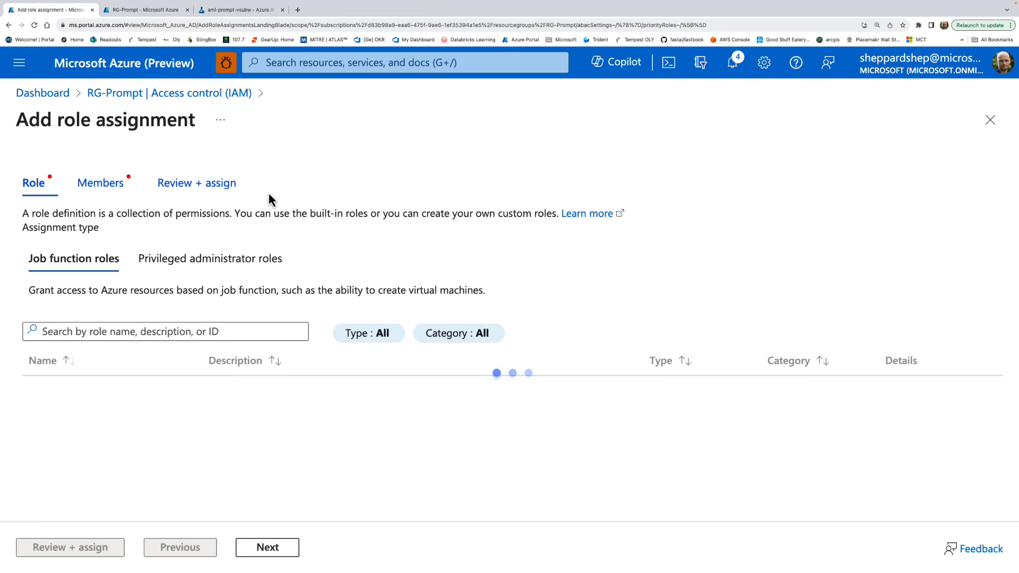
click(266, 330)
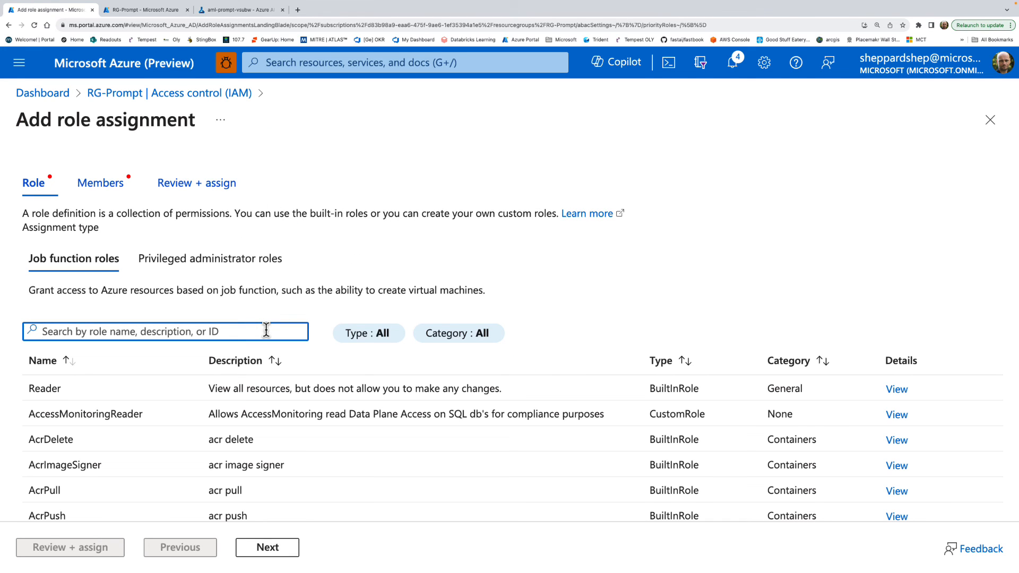
text(azure)
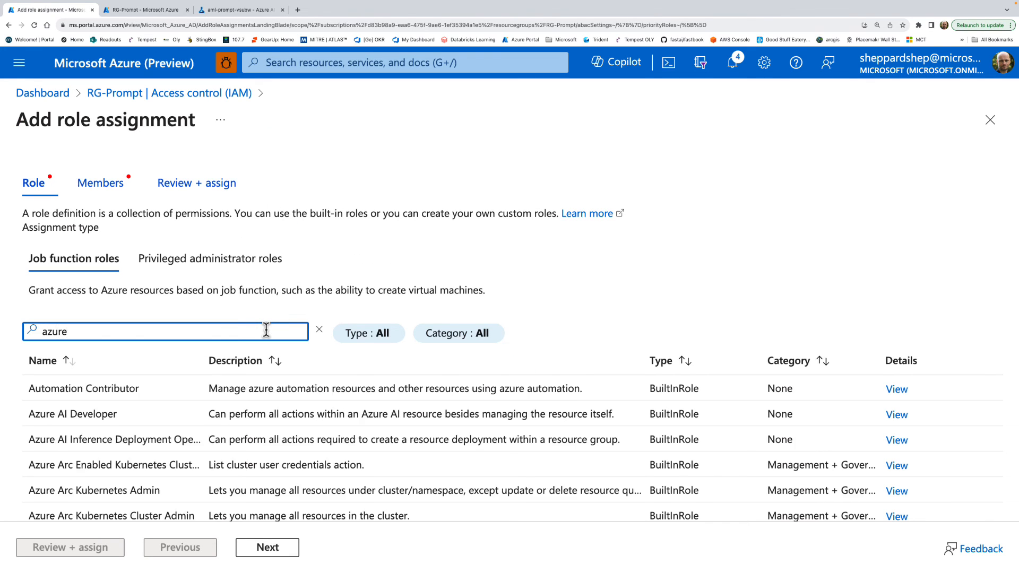
text( ml da)
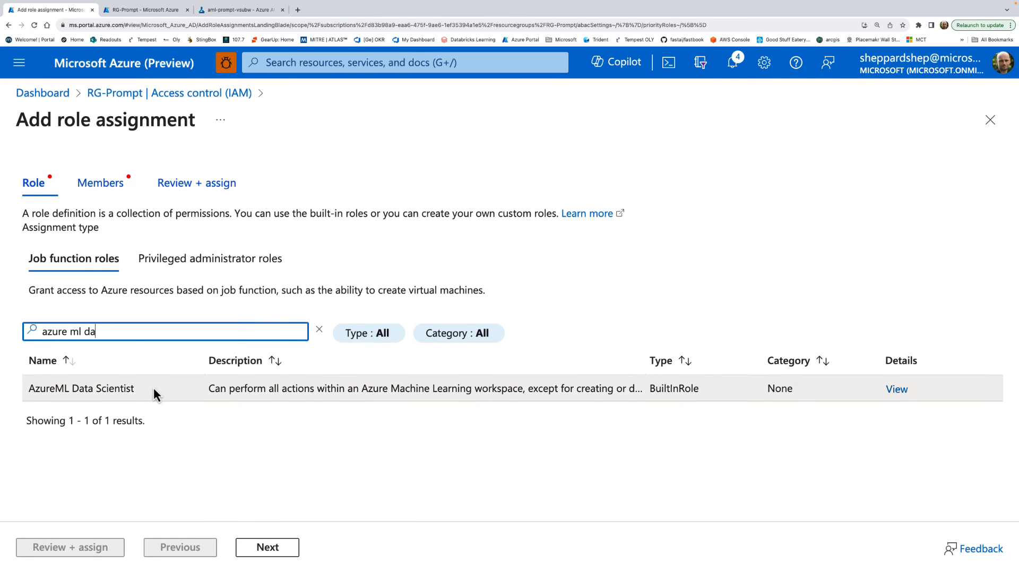
click(154, 387)
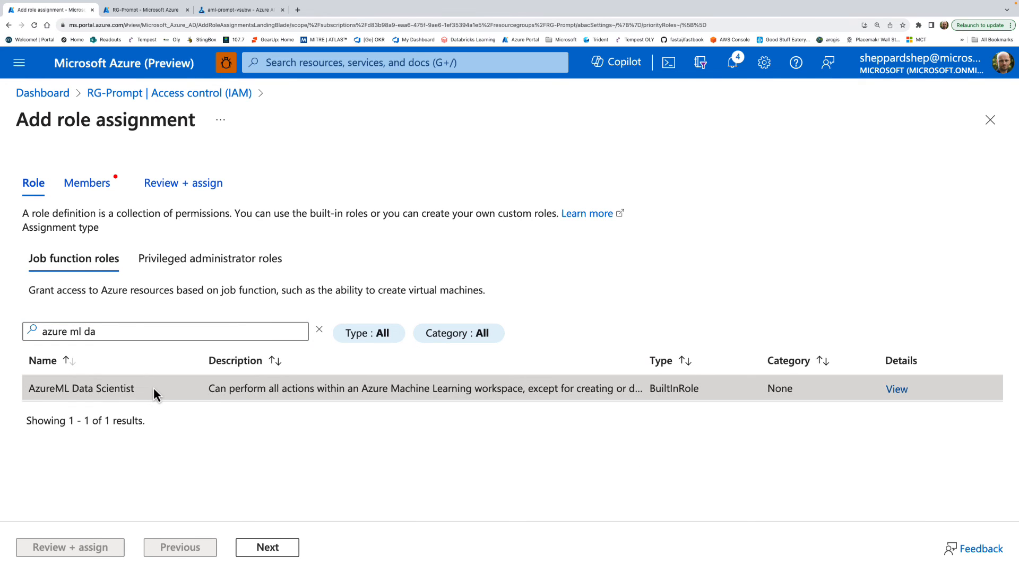
click(267, 549)
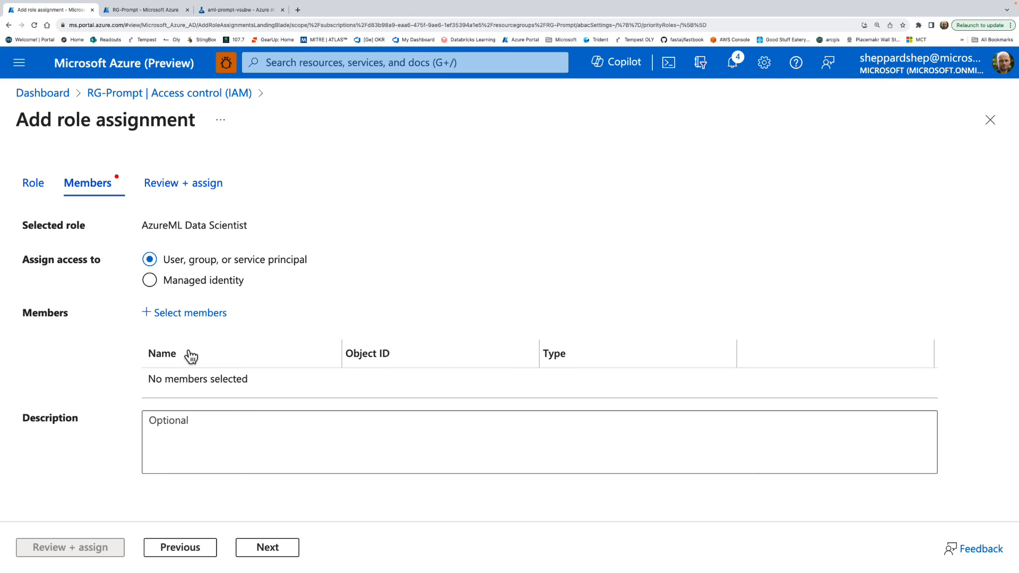
click(201, 285)
click(203, 314)
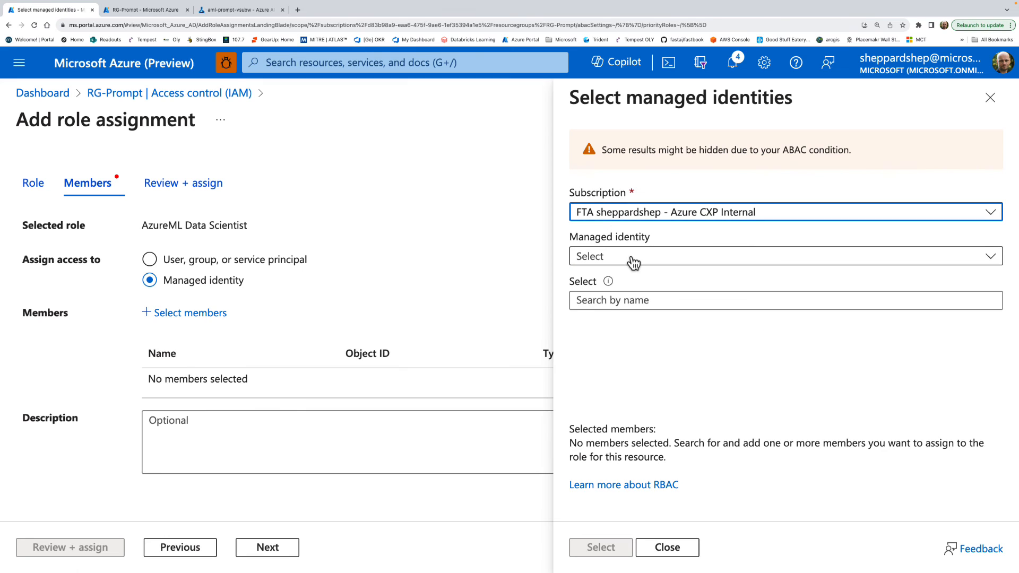
click(633, 262)
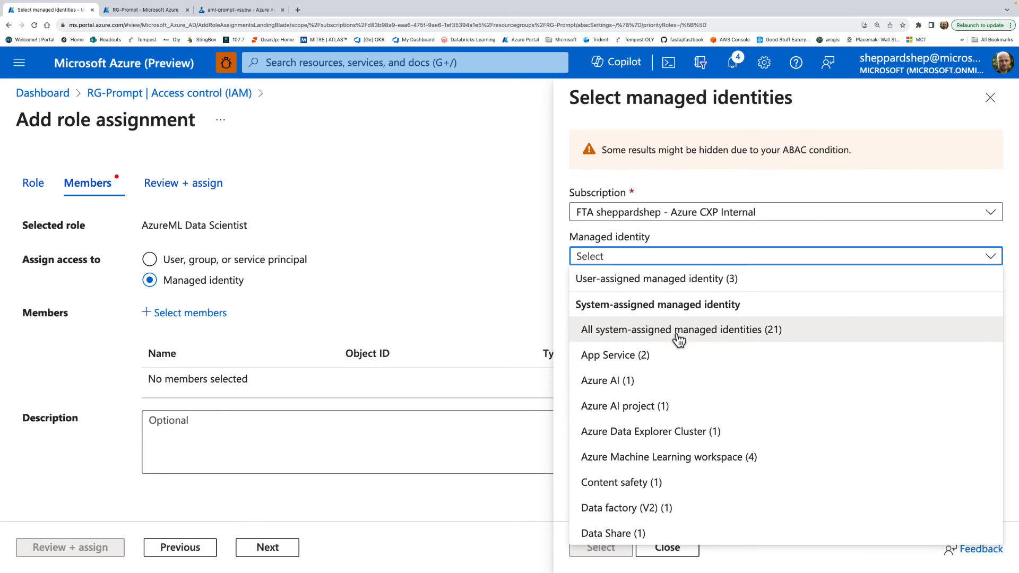
click(687, 457)
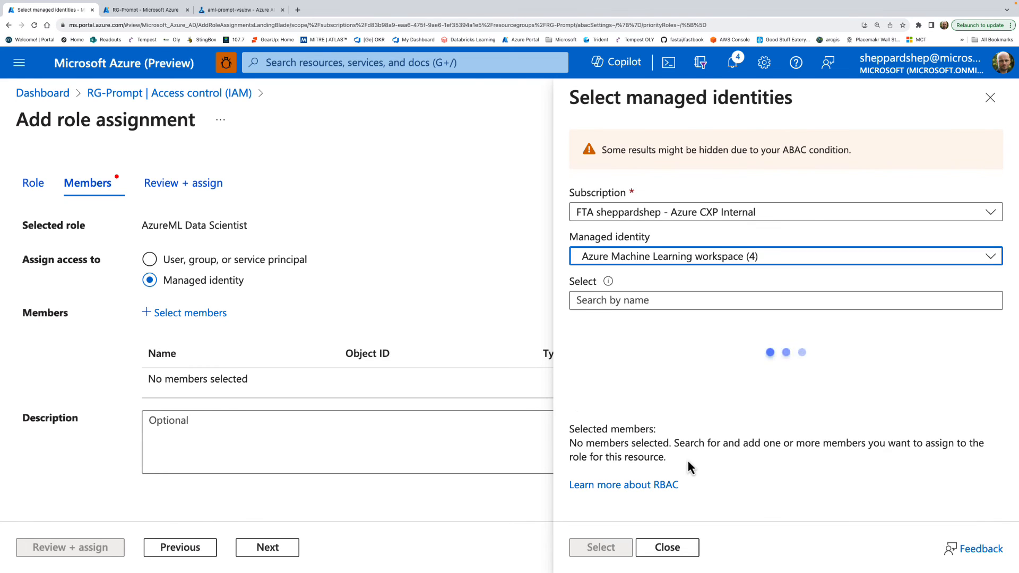
scroll(696, 371, down, 2)
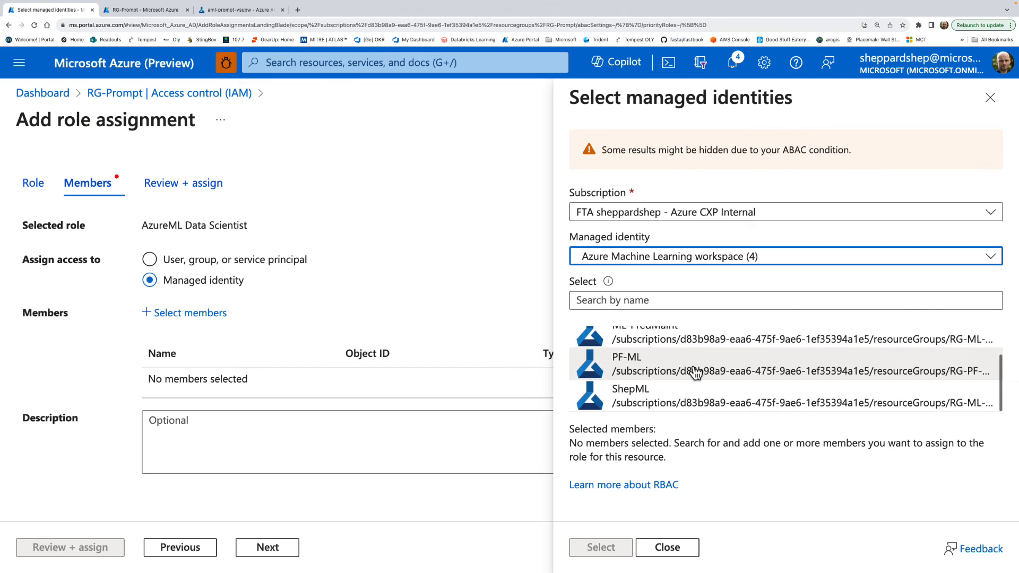
scroll(614, 339, up, 3)
click(667, 260)
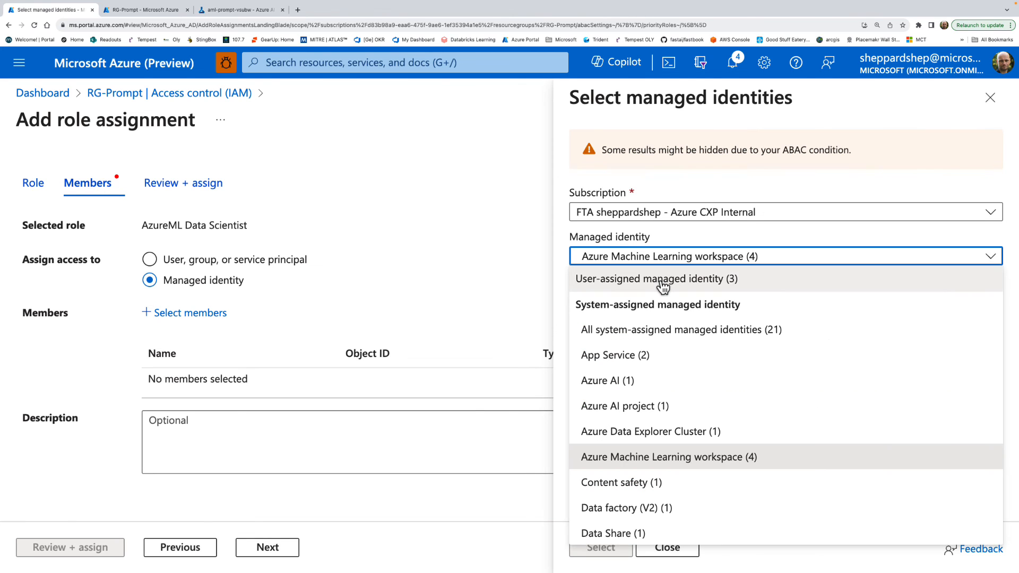
click(663, 285)
scroll(664, 366, down, 1)
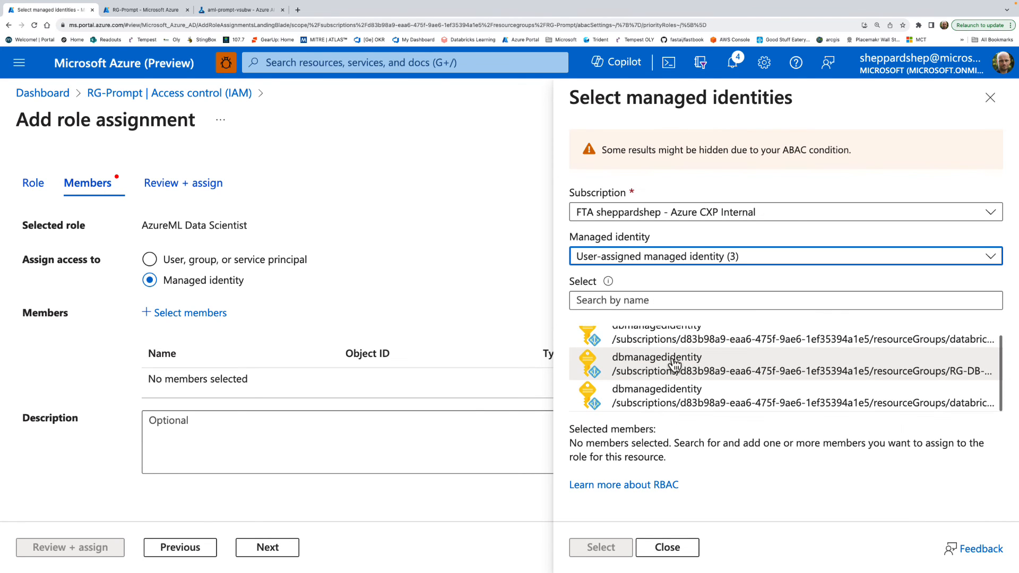
Step: Add aml-prompt-vsubw from all system-assigned managed identities as the member, check it against the endpoint's authorization error, and assign the role
click(662, 268)
click(674, 333)
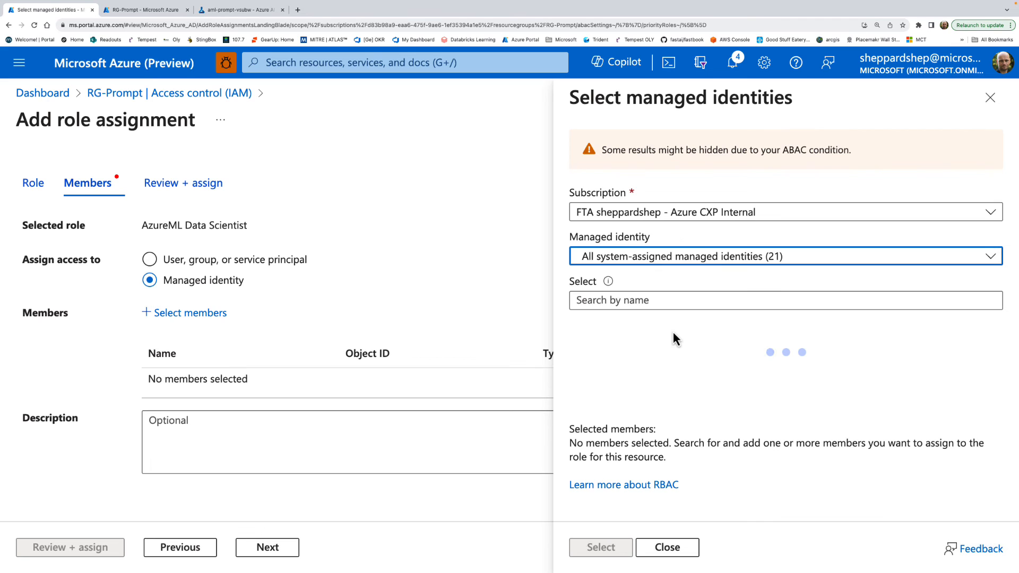
click(655, 302)
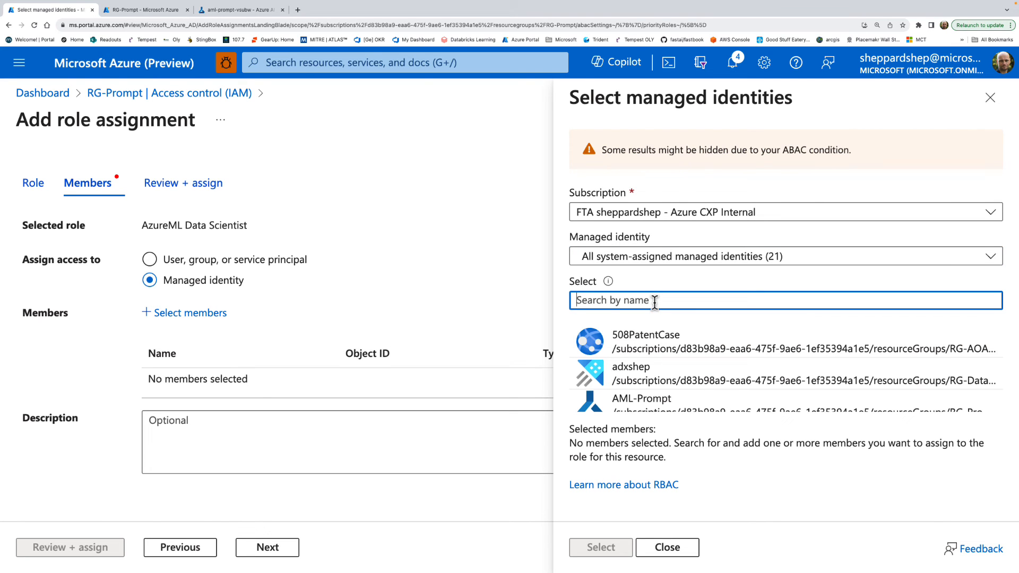
scroll(734, 361, down, 3)
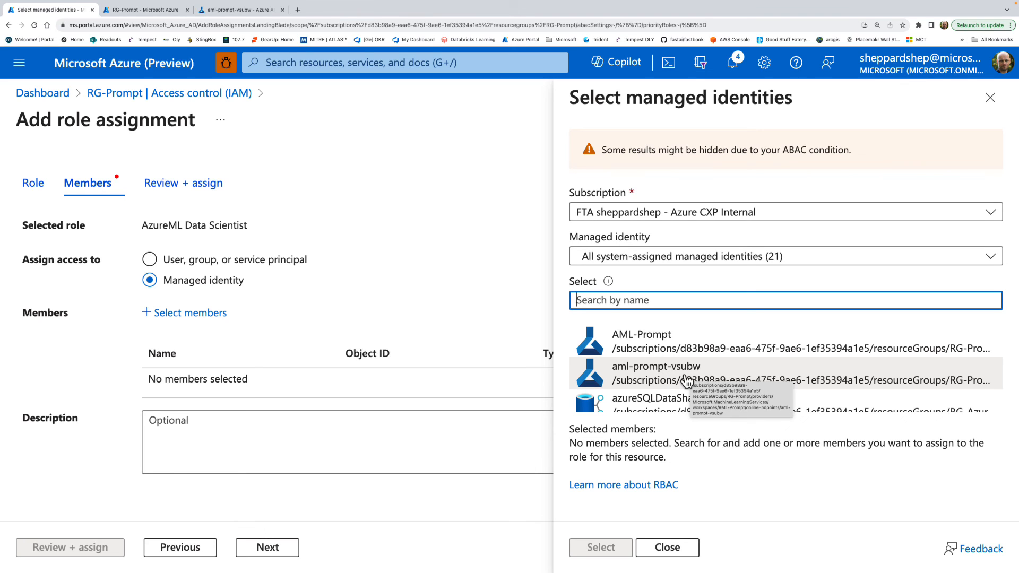
click(687, 381)
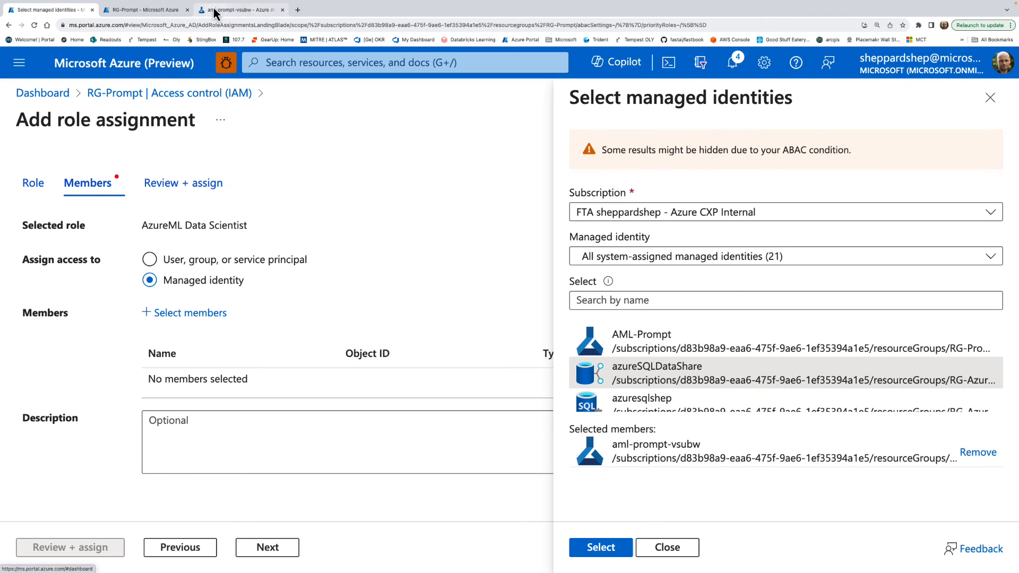
click(243, 10)
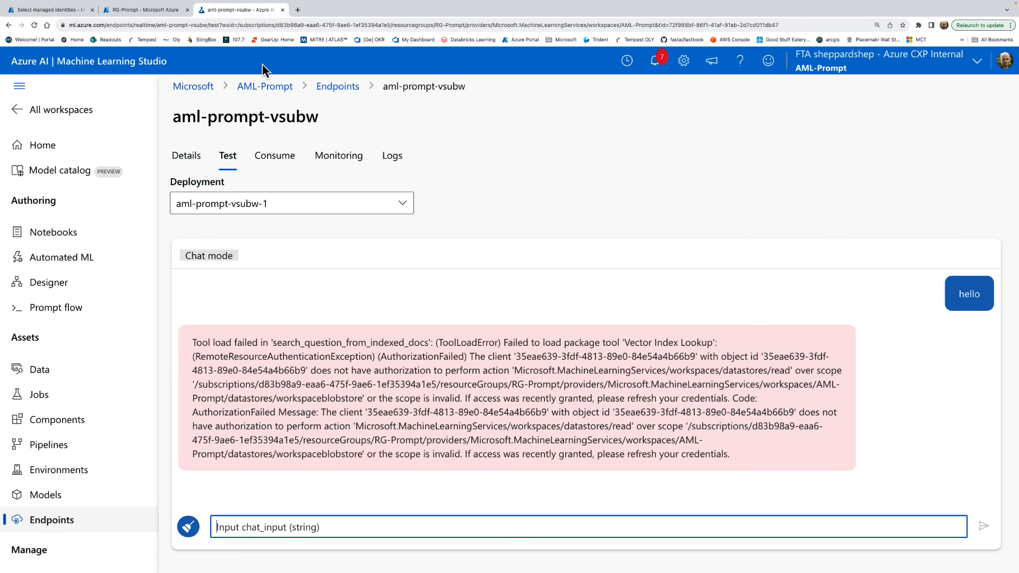
click(77, 10)
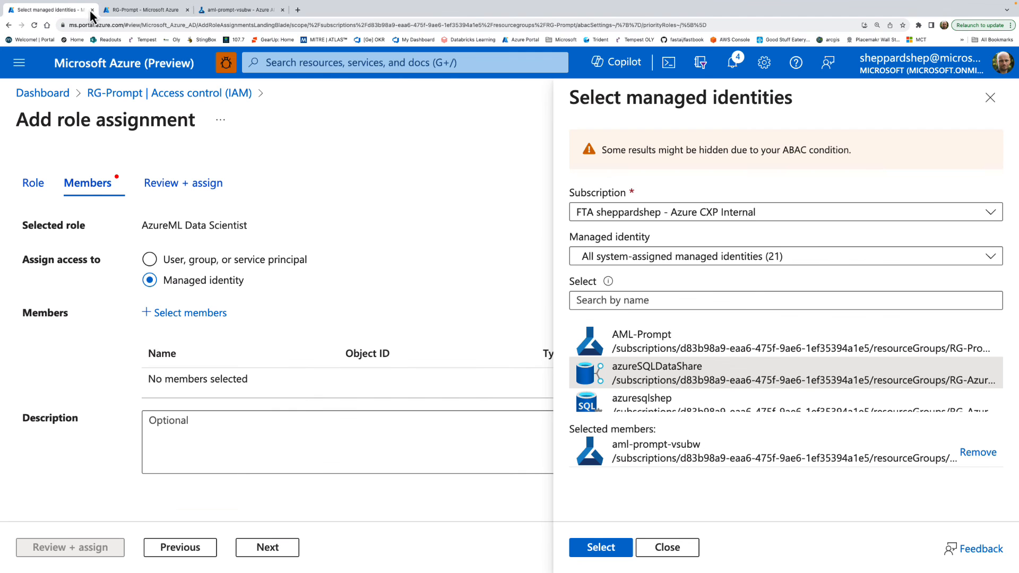
click(610, 549)
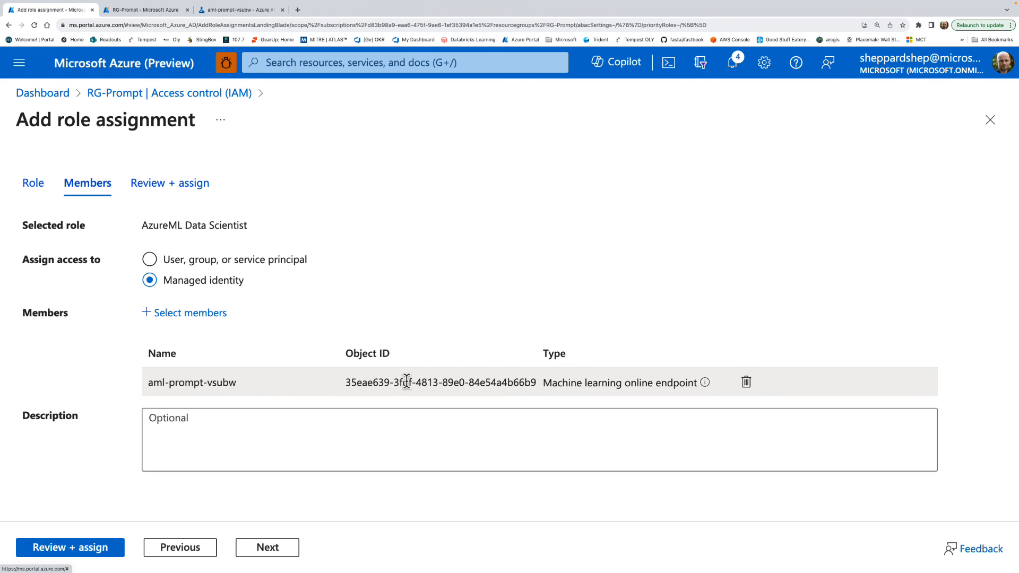
click(292, 555)
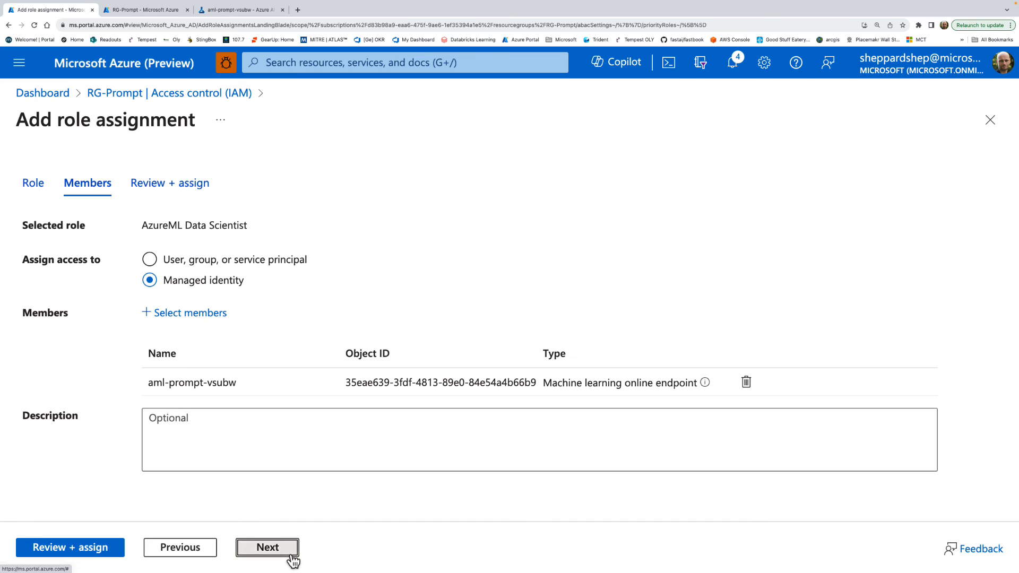
click(81, 549)
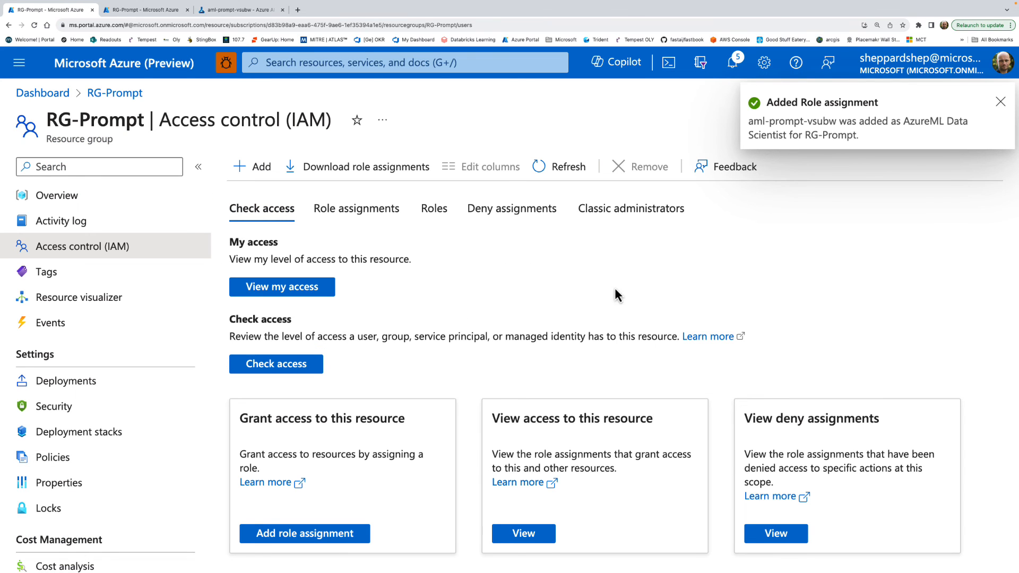
Step: Retest the aml-prompt-vsubw-1 deployment in Machine Learning Studio with the chat messages "test" and "what is included in perksplus"
click(145, 11)
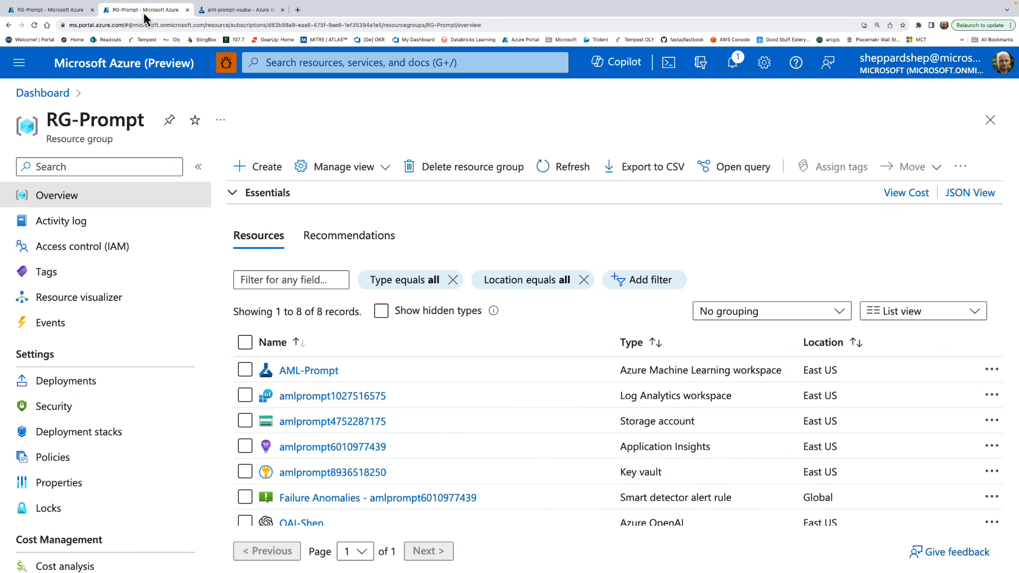
click(228, 11)
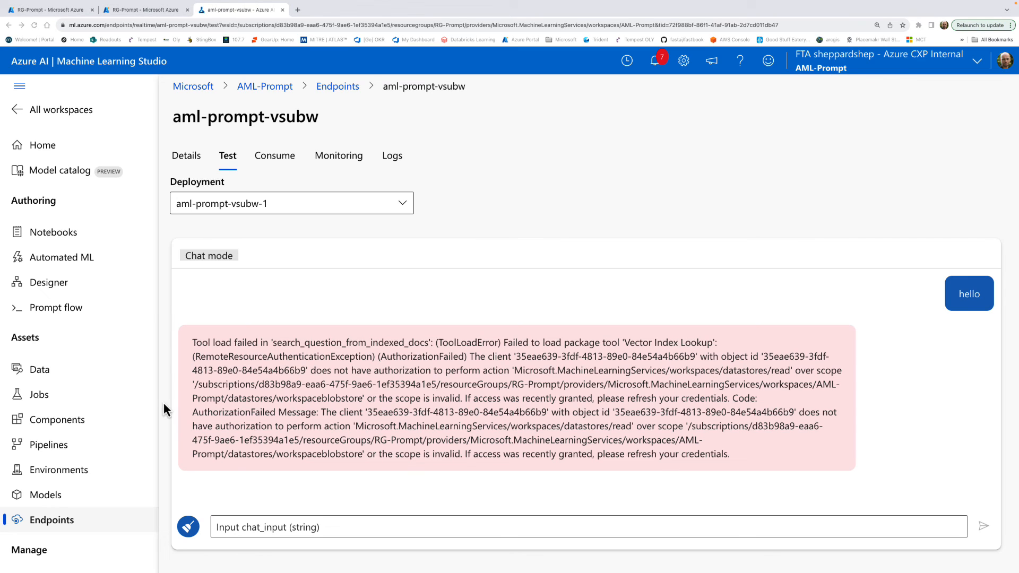
click(260, 527)
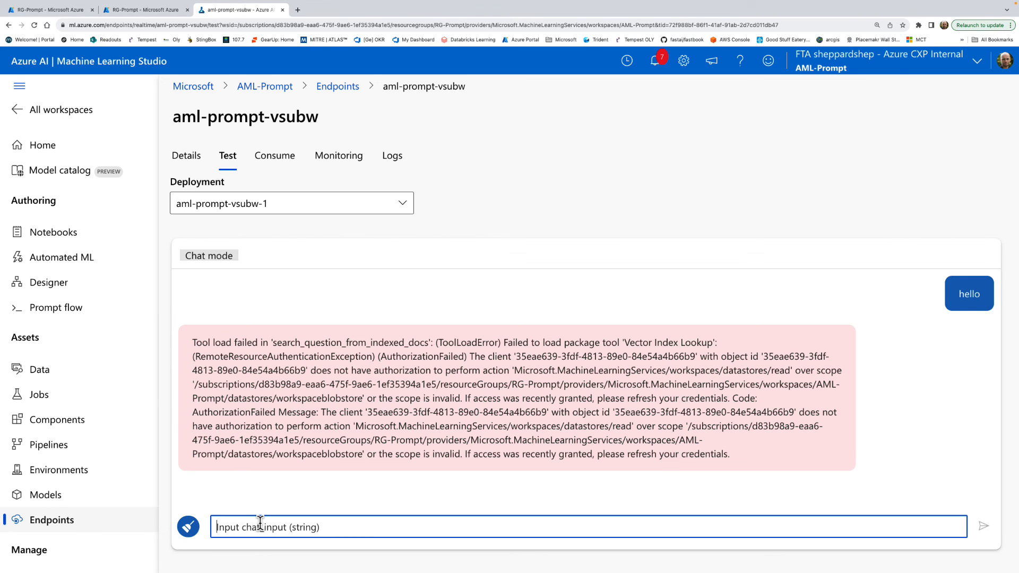
text(test)
key(Return)
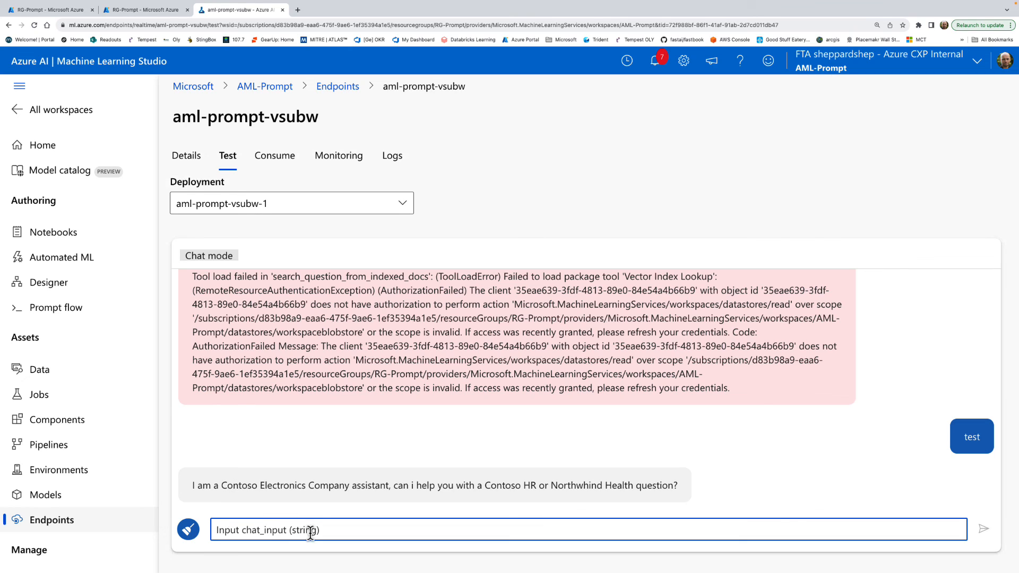
text(what is included in perksplus)
key(Return)
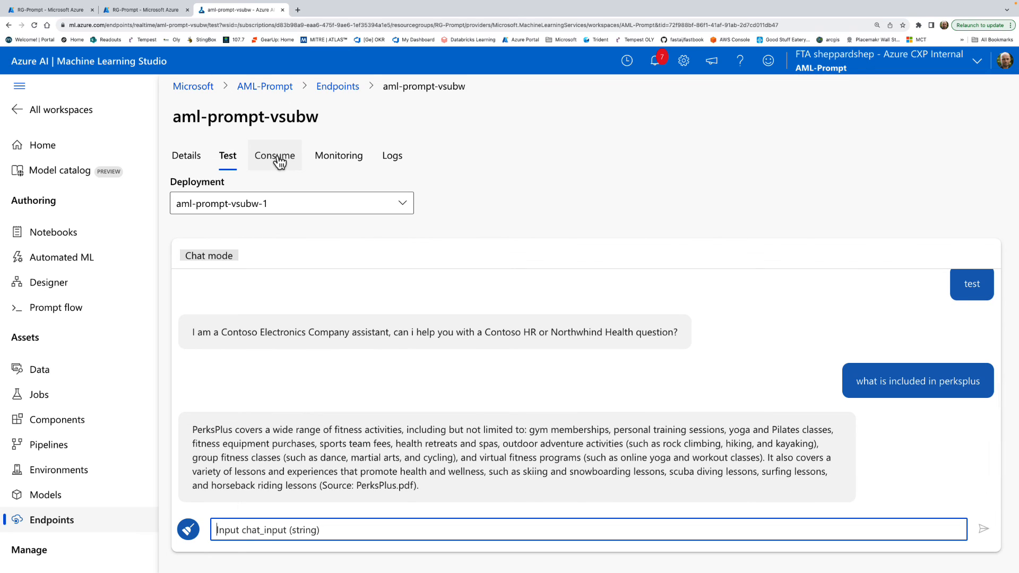
Step: Look through the endpoint's consumption information, including its REST endpoint, authentication keys, and Python sample code
click(279, 161)
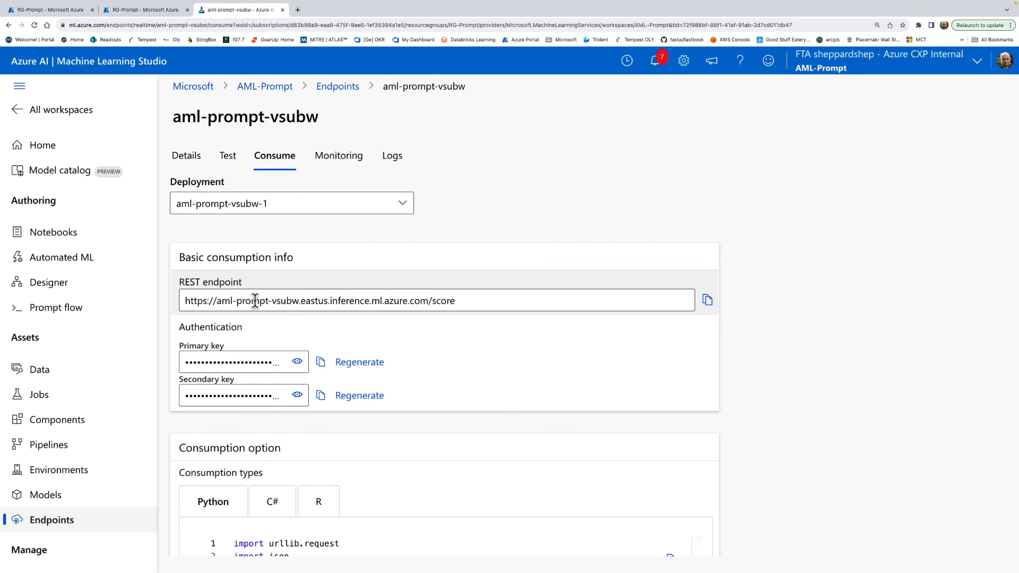
scroll(367, 435, down, 3)
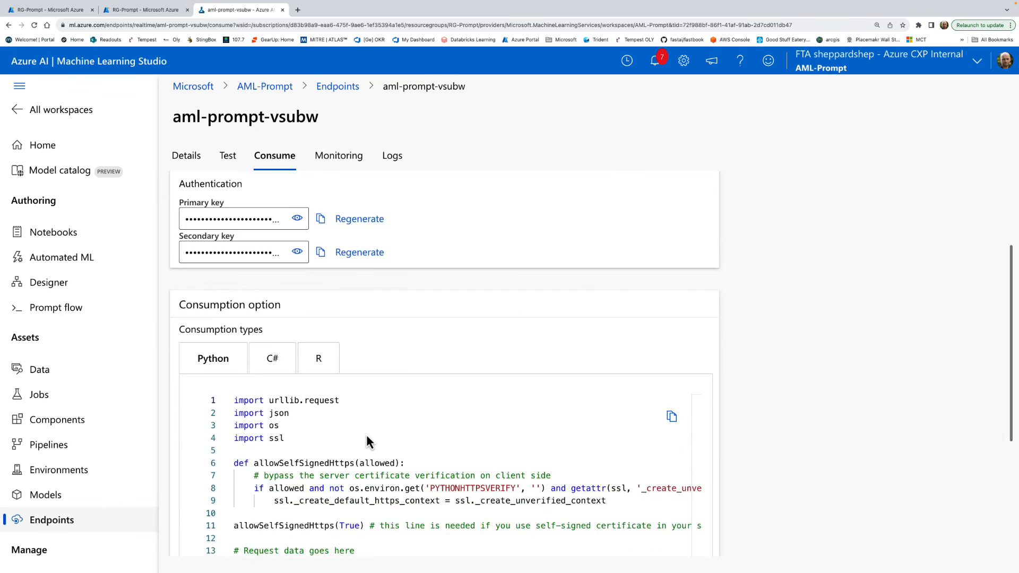
scroll(370, 442, down, 3)
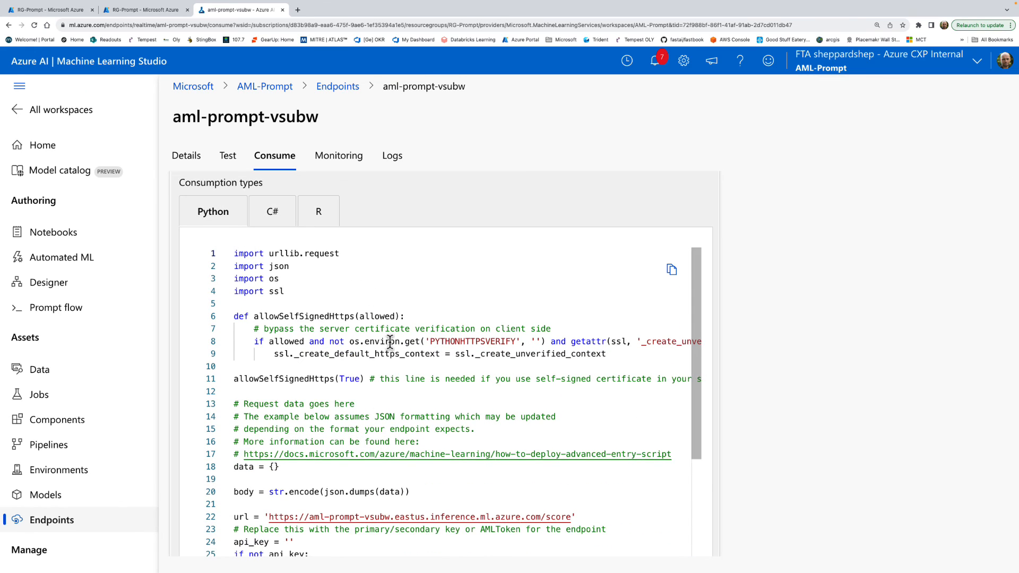
scroll(390, 341, down, 3)
scroll(393, 357, up, 3)
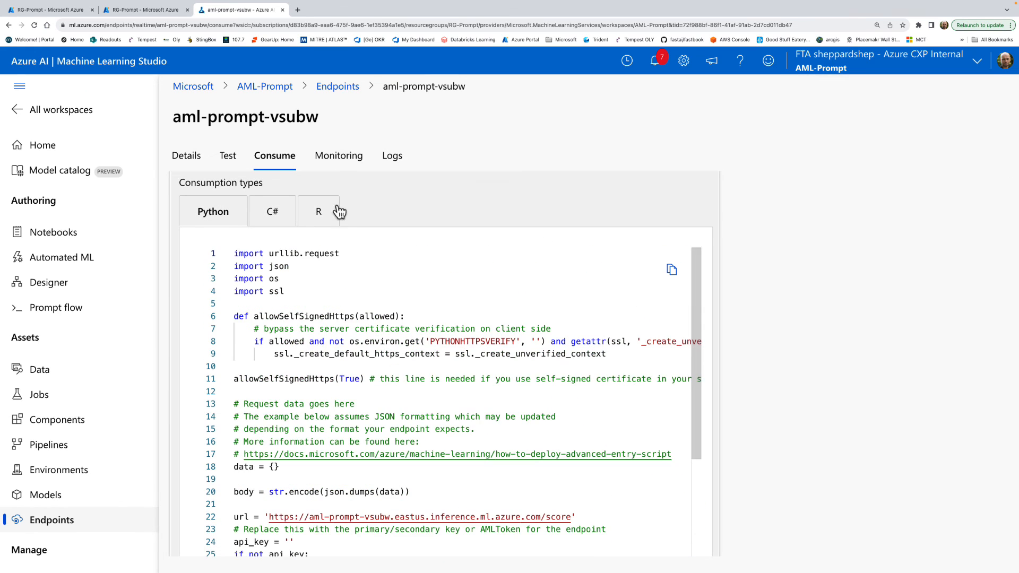
Step: Leave the endpoint, revisit the AML-Prompt home and endpoints list, and open the Chat-HRDocs prompt flow
click(342, 87)
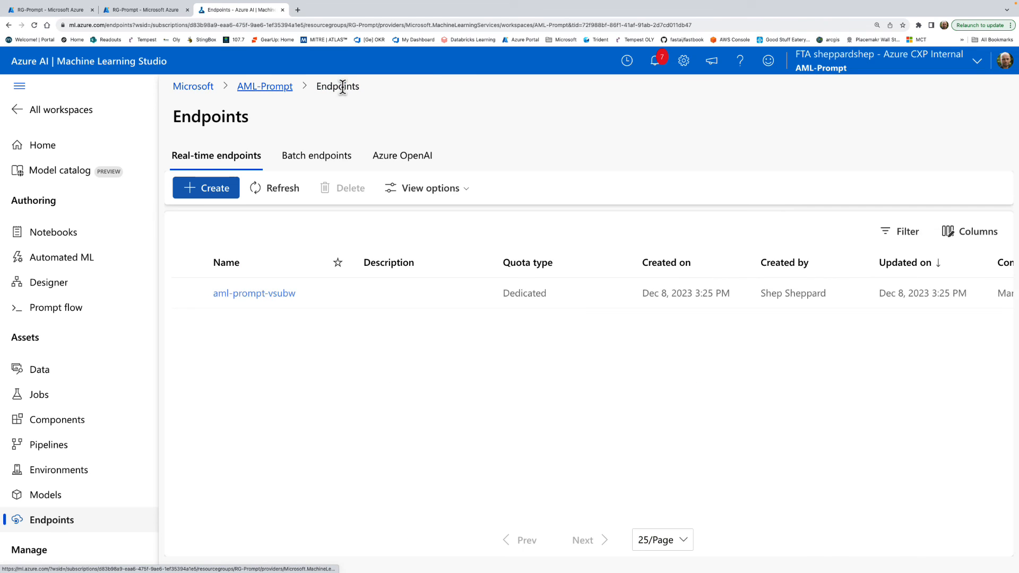
click(289, 86)
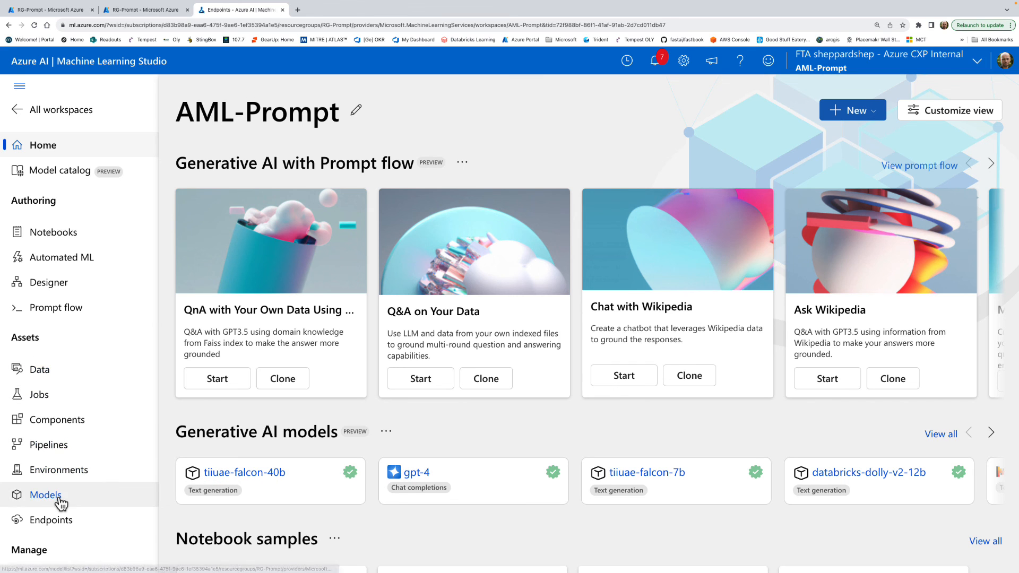
click(60, 523)
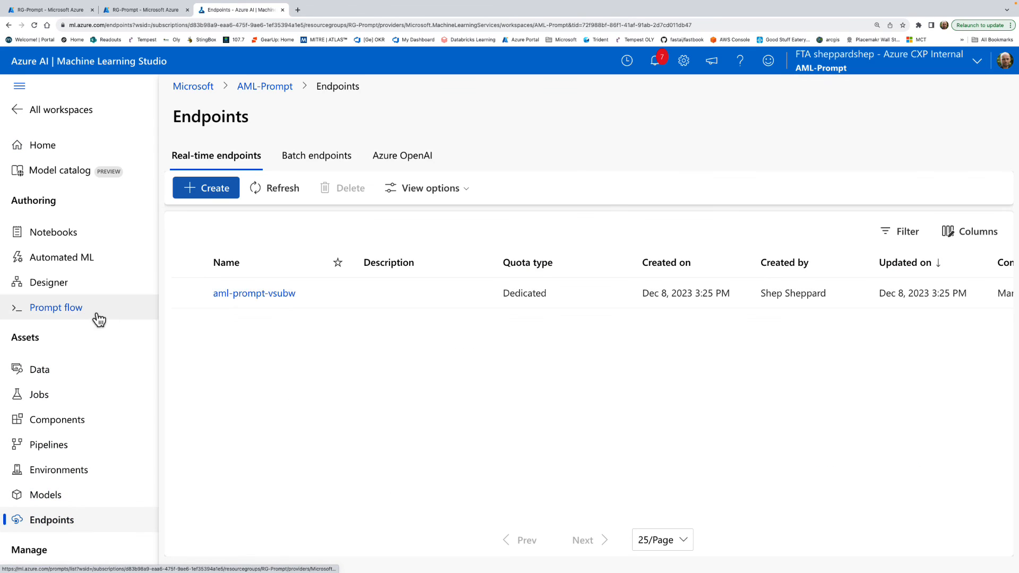
click(86, 311)
click(272, 296)
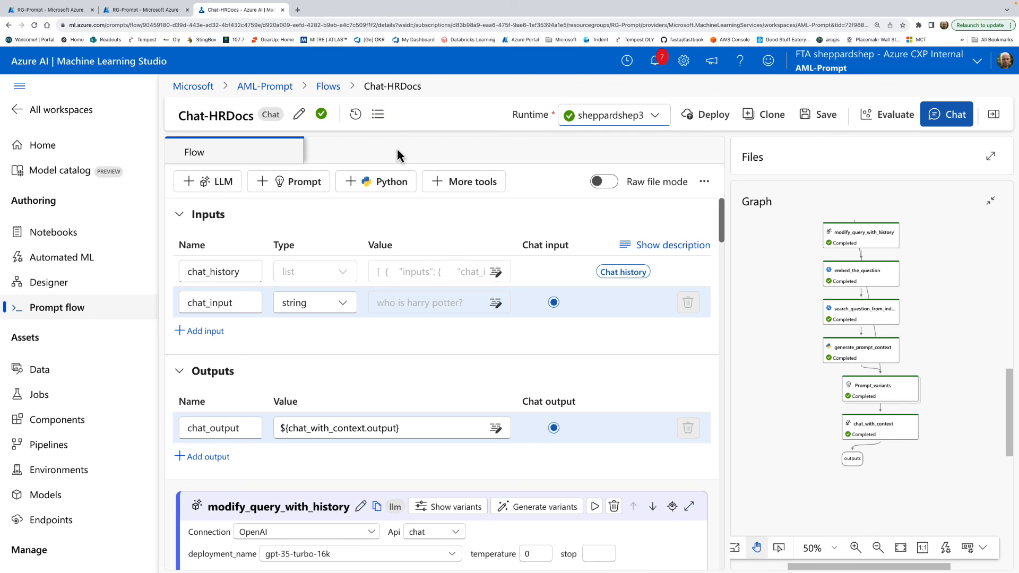
Step: Look at the basic settings for a batch run and evaluation of Chat-HRDocs, close them, and review the flow's nodes and graph
click(886, 121)
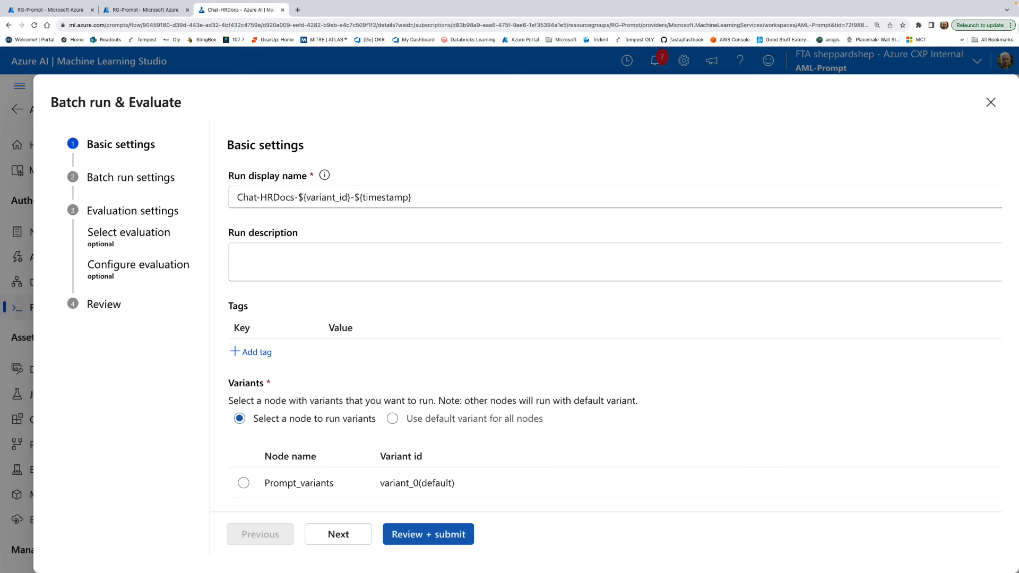
click(991, 102)
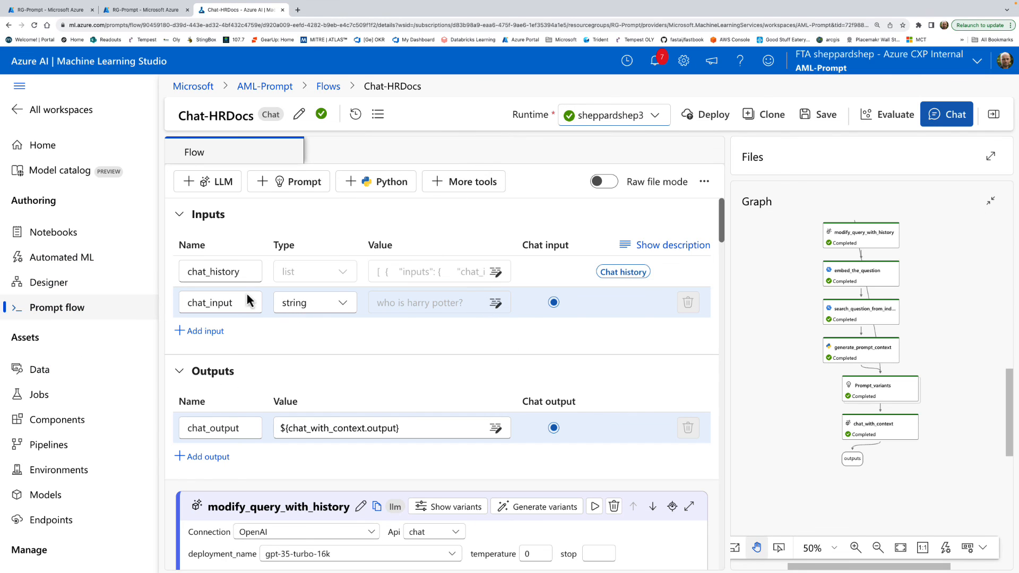
scroll(479, 399, down, 15)
scroll(478, 398, up, 18)
drag(772, 279, 772, 290)
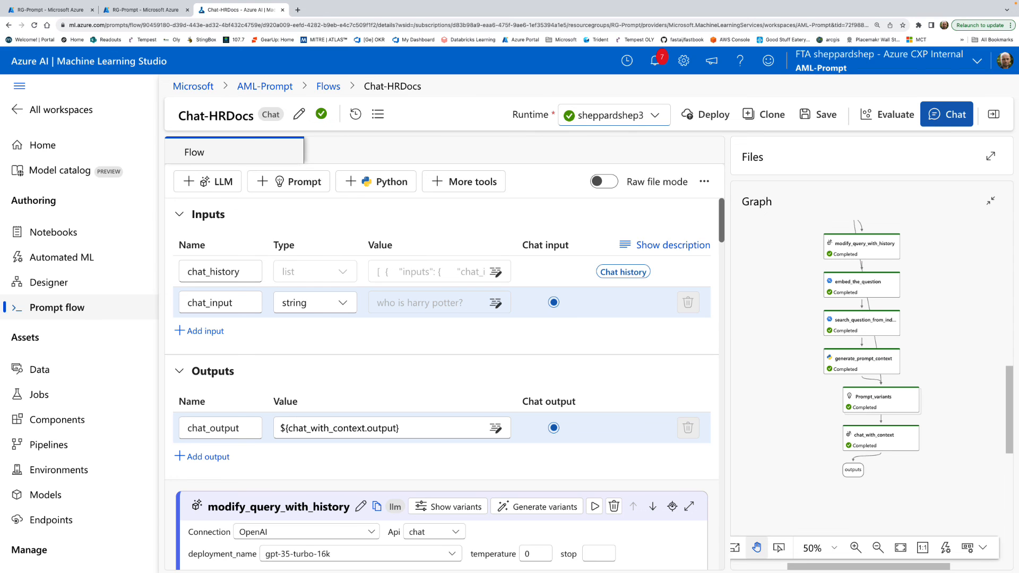